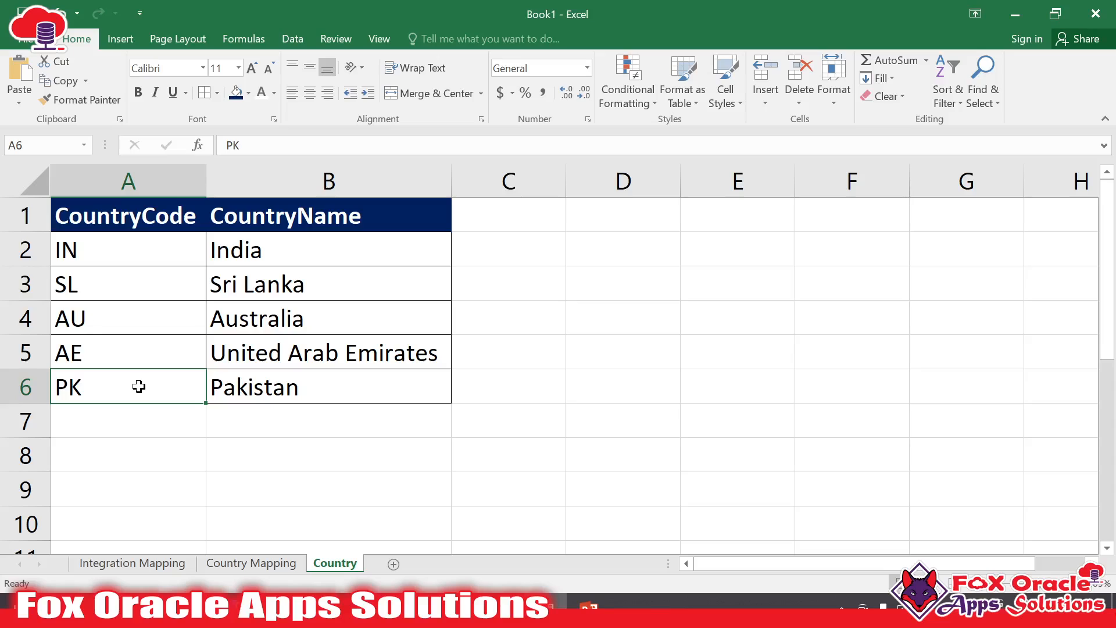
Step: Examine how each CountryCode pairs with its CountryName in rows 2 to 6 of the Country sheet
left_click(157, 182)
left_click(145, 218)
left_click_drag(142, 256, 112, 391)
left_click(90, 430)
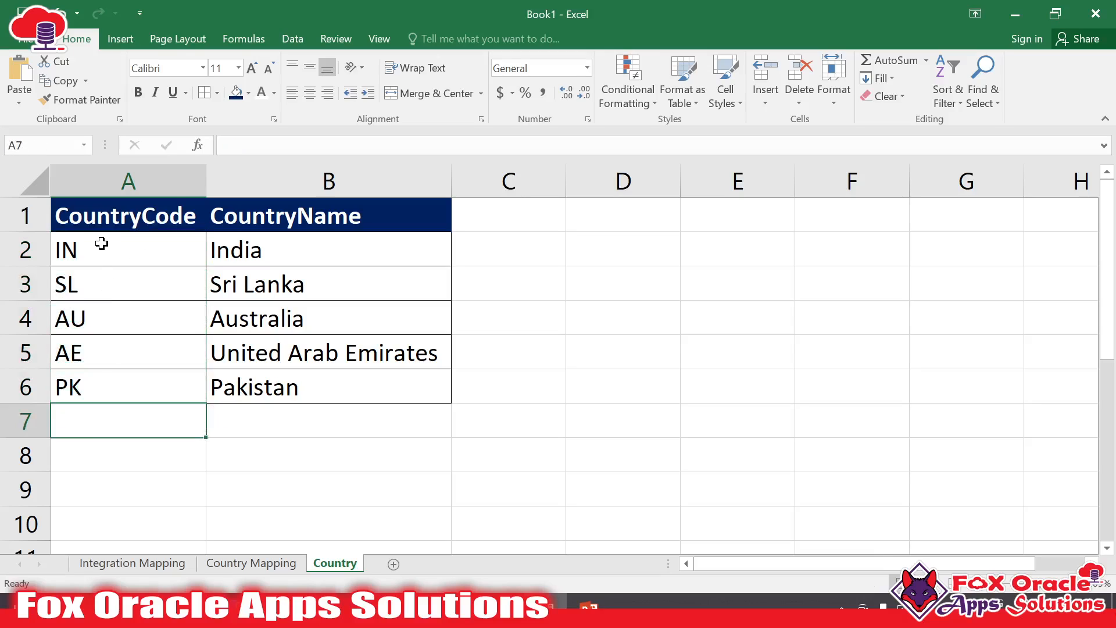
left_click(113, 222)
left_click(92, 254)
left_click(228, 243)
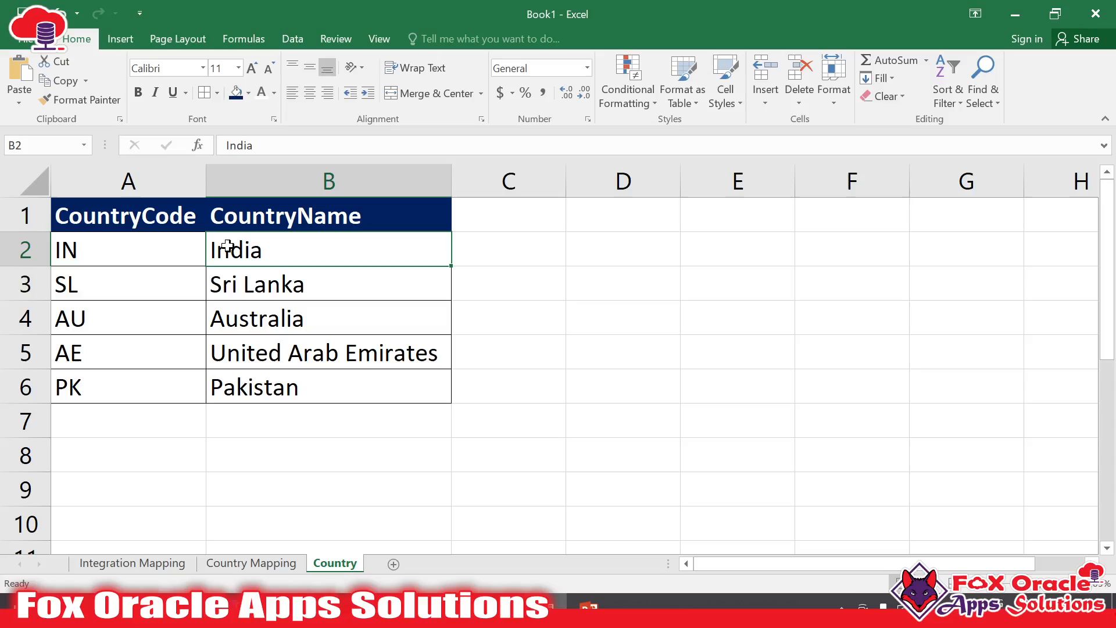
left_click(174, 281)
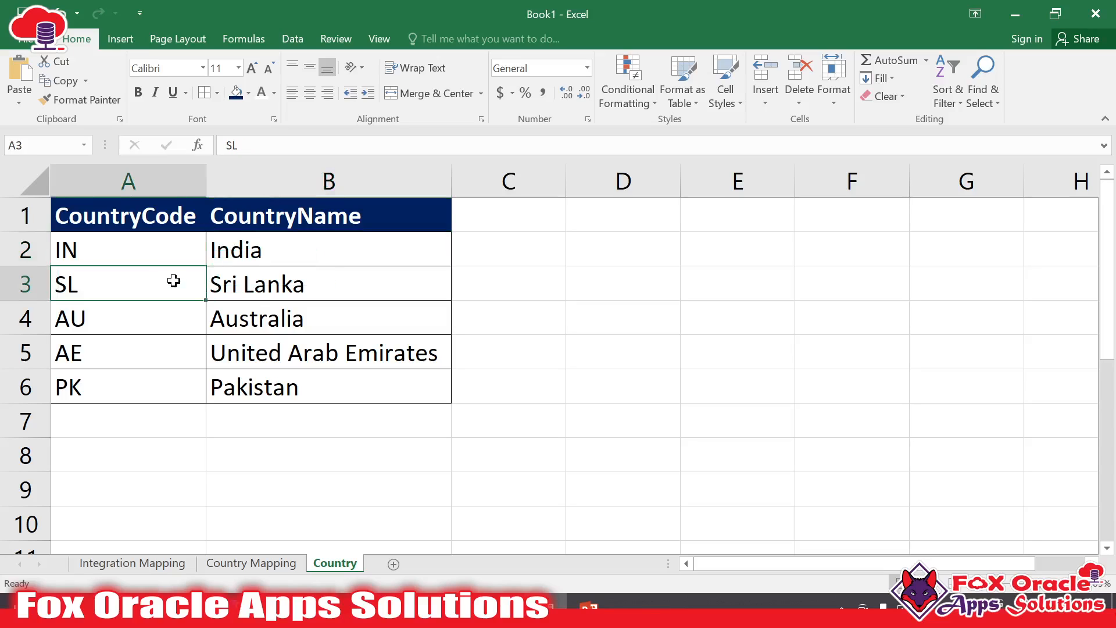
left_click(226, 283)
left_click(287, 431)
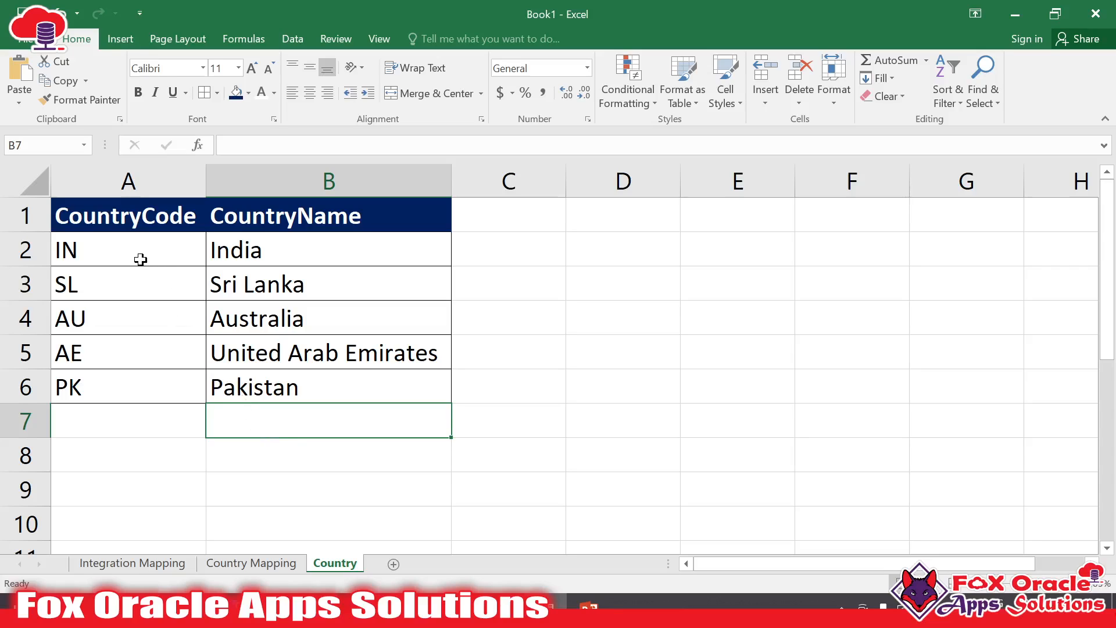
left_click_drag(142, 256, 316, 374)
left_click(168, 249)
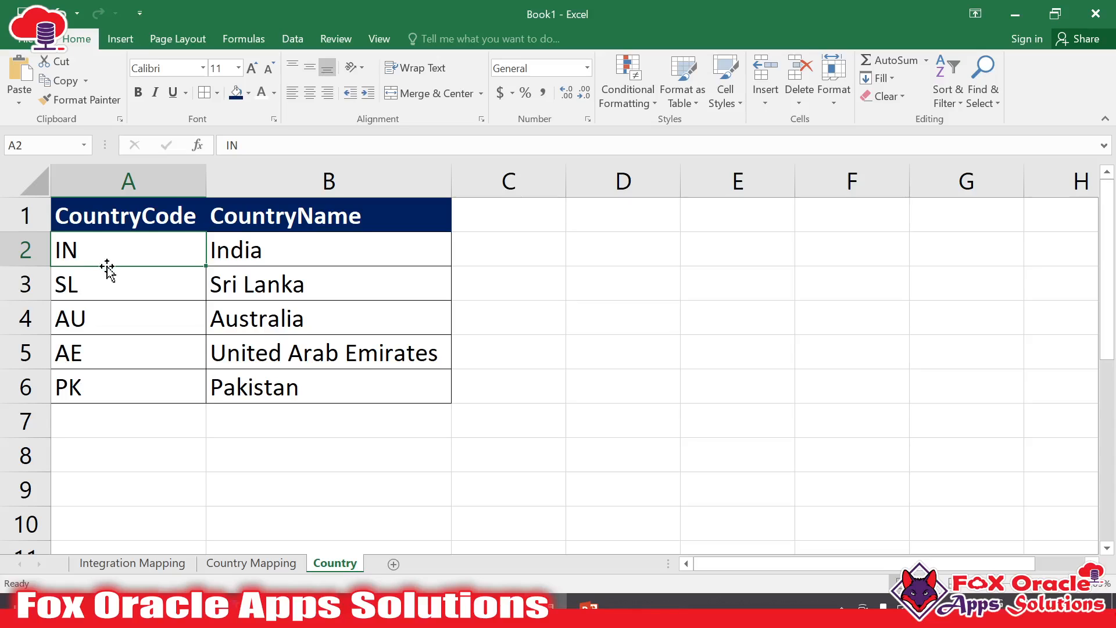
left_click(168, 271)
left_click_drag(225, 247, 326, 382)
left_click(325, 382)
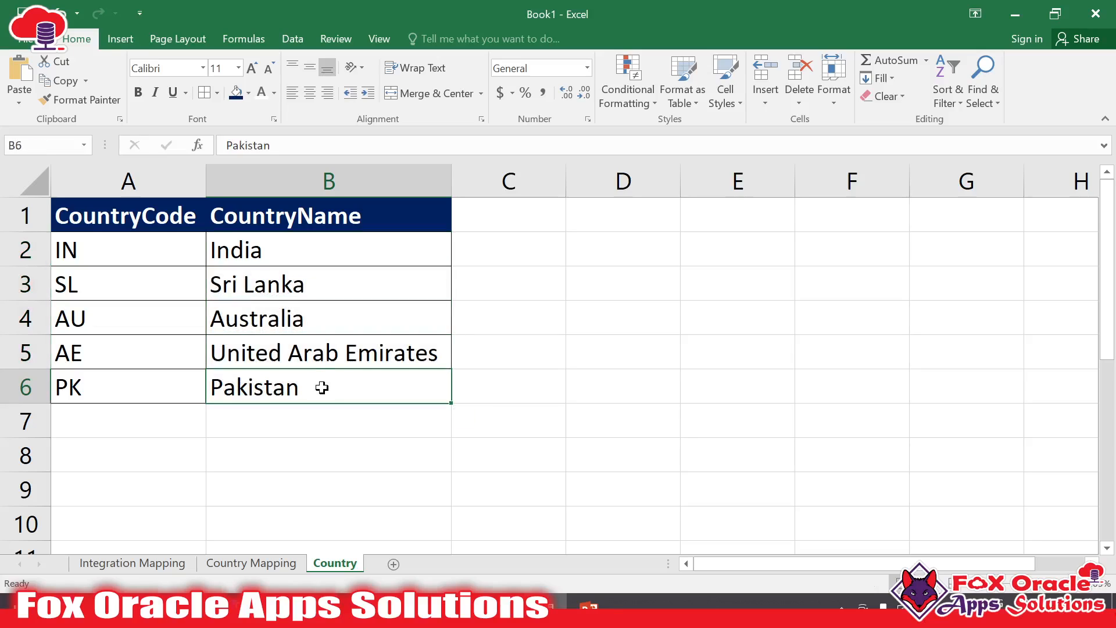
Step: Review the Country Mapping sheet, comparing the CountryCode column with the CountryName, PhoneCode and TimeZone columns
left_click(238, 562)
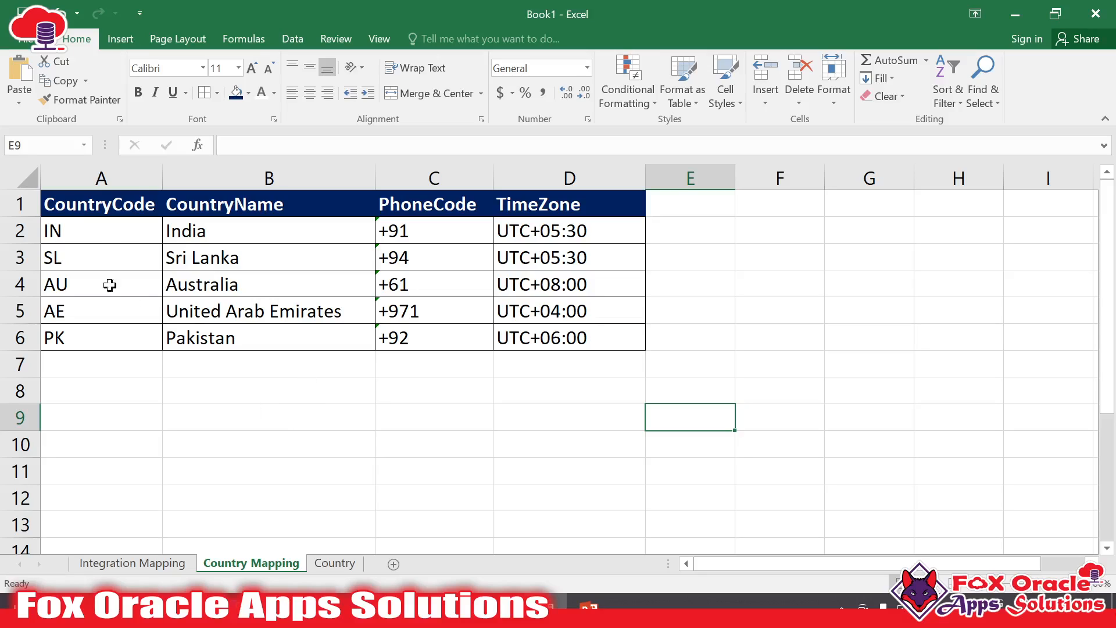
left_click_drag(52, 228, 99, 336)
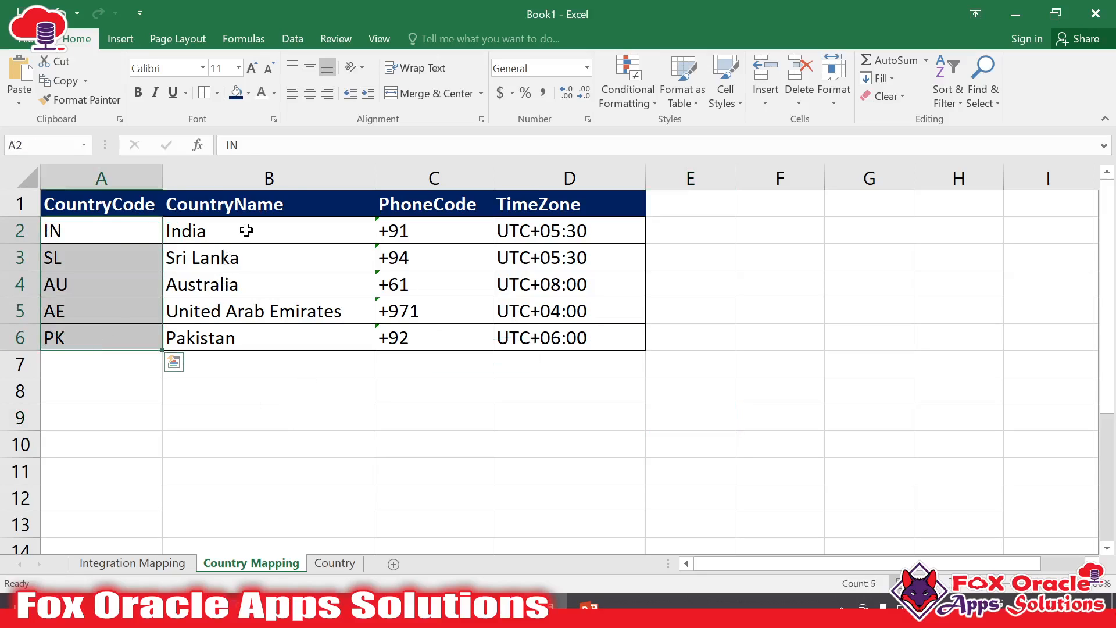
left_click_drag(250, 229, 523, 288)
left_click(300, 329)
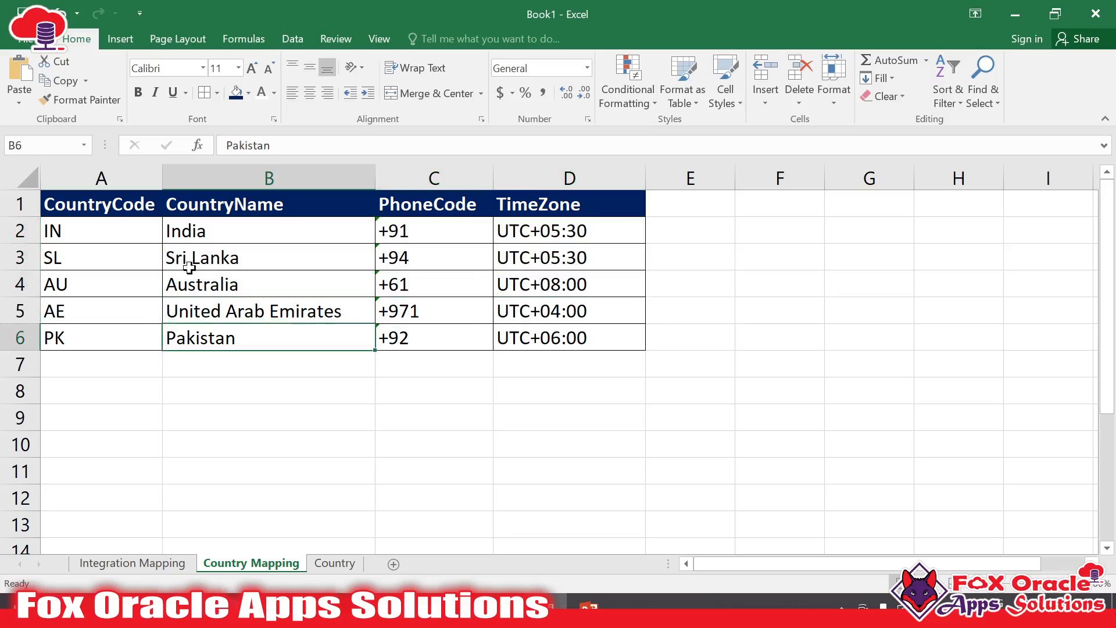
left_click_drag(111, 230, 117, 279)
left_click_drag(229, 232, 291, 311)
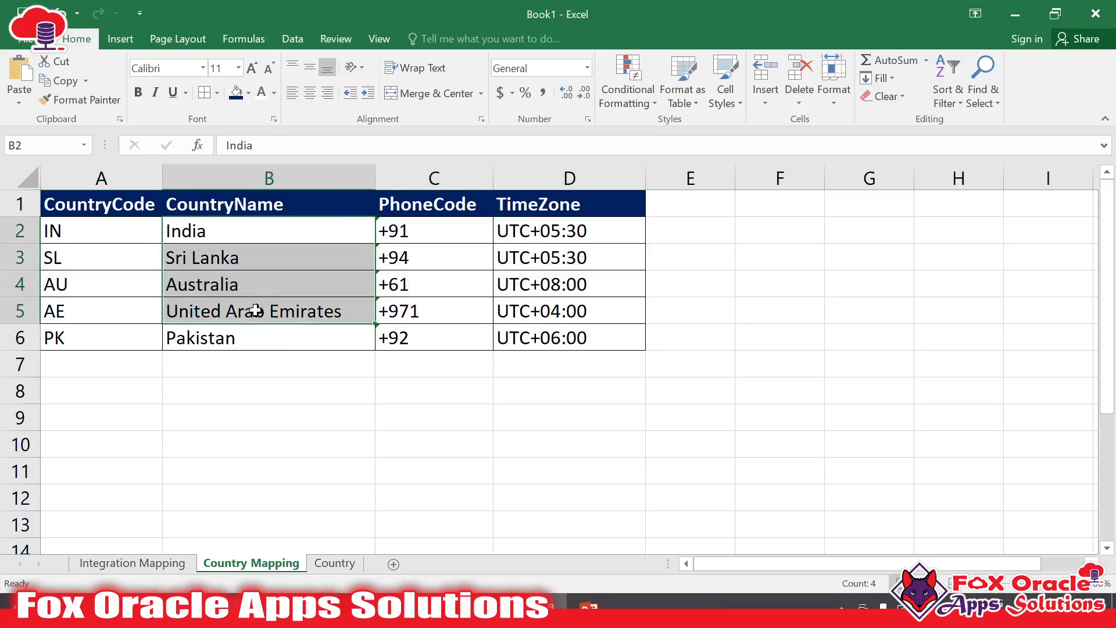
left_click_drag(406, 229, 428, 335)
left_click_drag(580, 229, 573, 327)
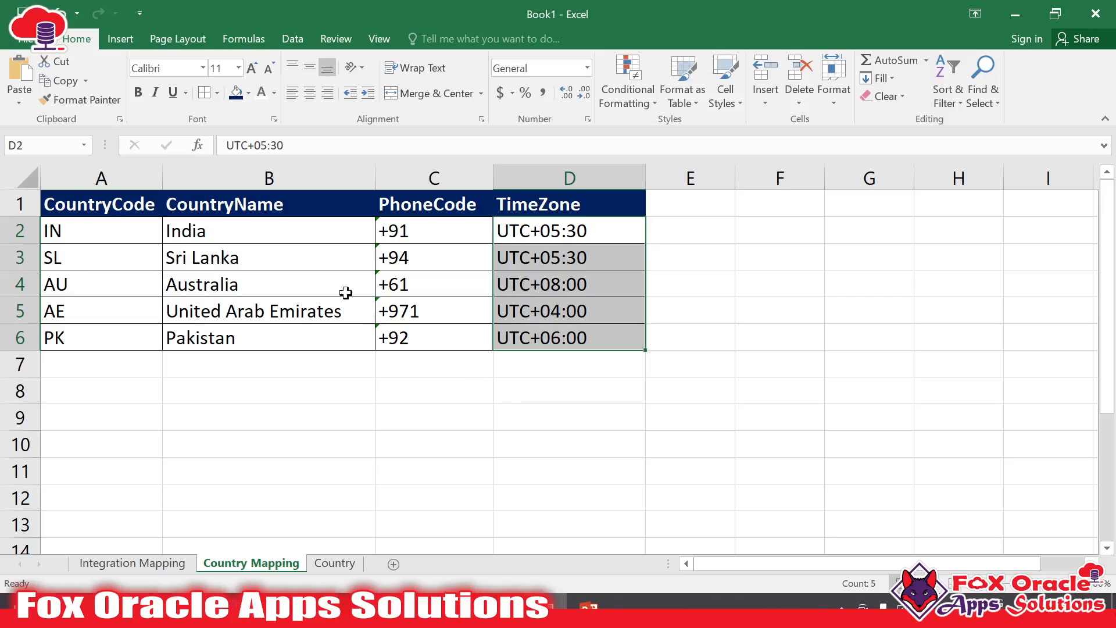
left_click_drag(194, 229, 568, 340)
left_click_drag(112, 228, 130, 336)
left_click_drag(116, 200, 104, 338)
left_click_drag(204, 200, 566, 347)
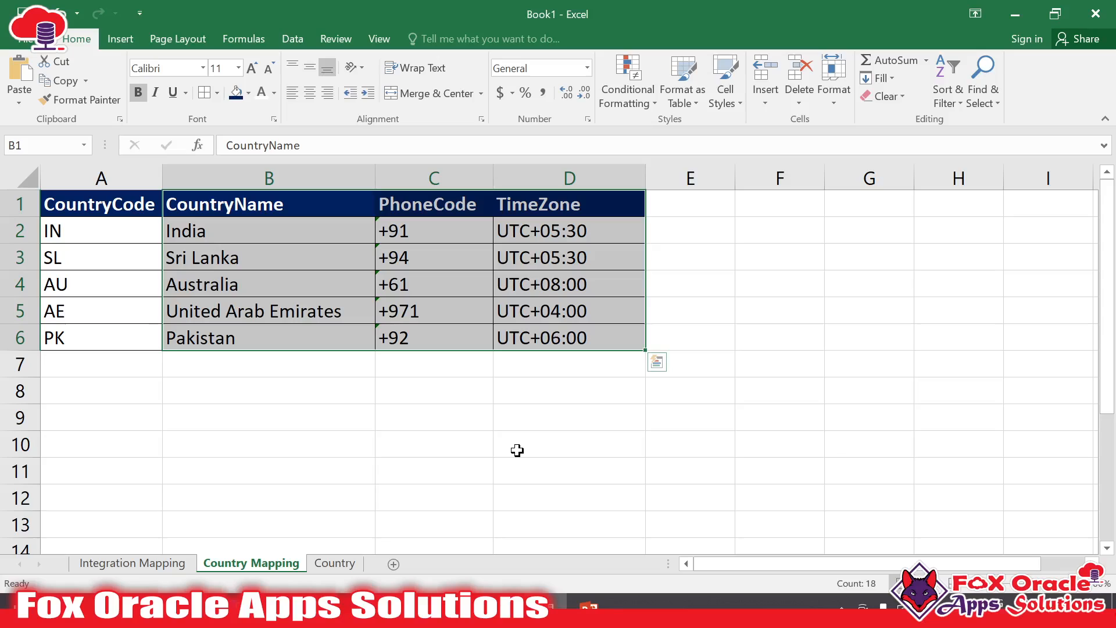
Step: Review the Integration Mapping sheet, checking the three integration names and the DataFileDir and InProgressDir paths of the first integration
left_click(133, 563)
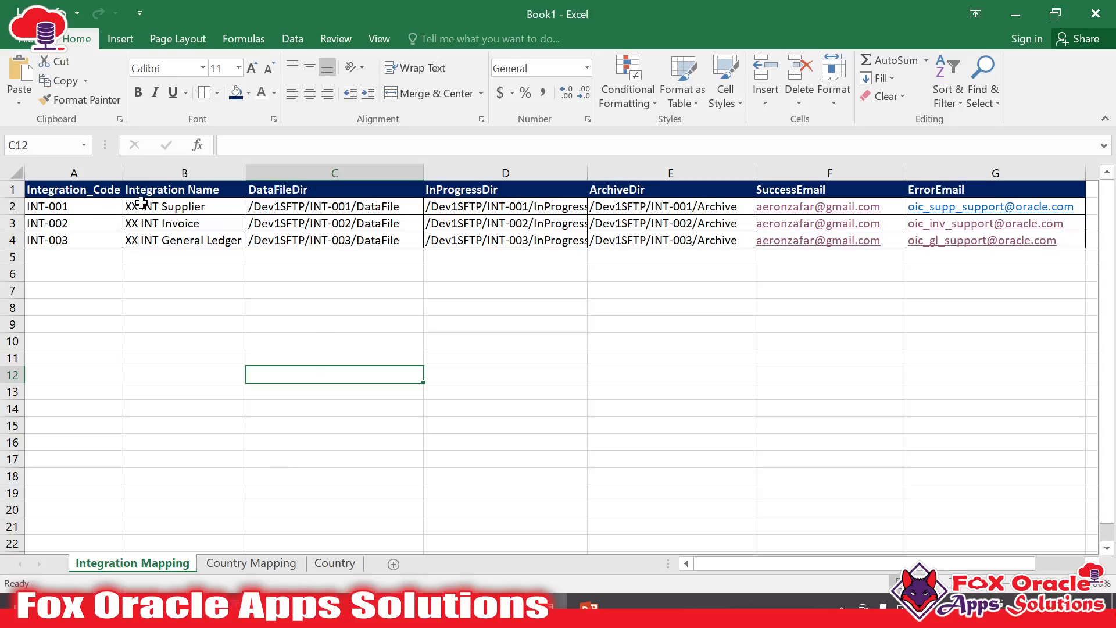
left_click_drag(139, 207, 161, 243)
left_click(165, 275)
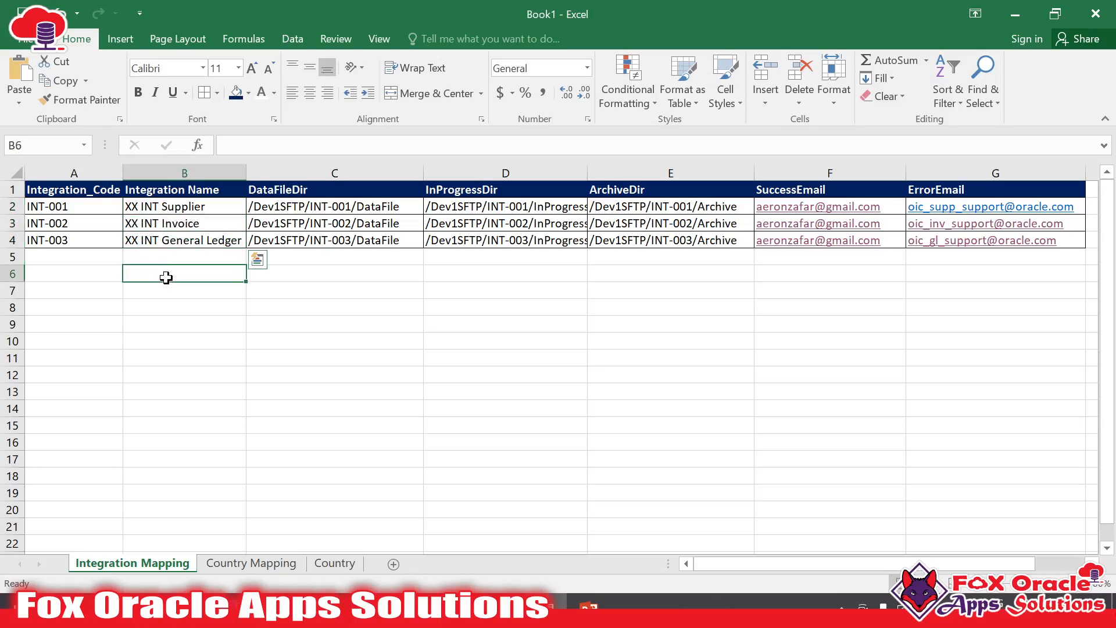
left_click(188, 207)
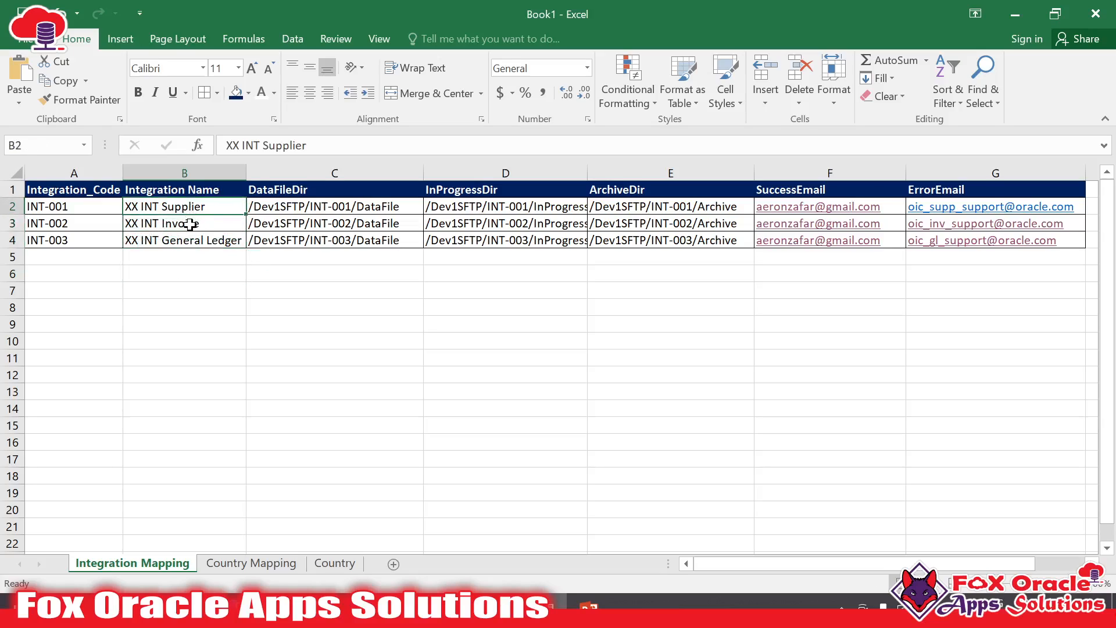
left_click(187, 223)
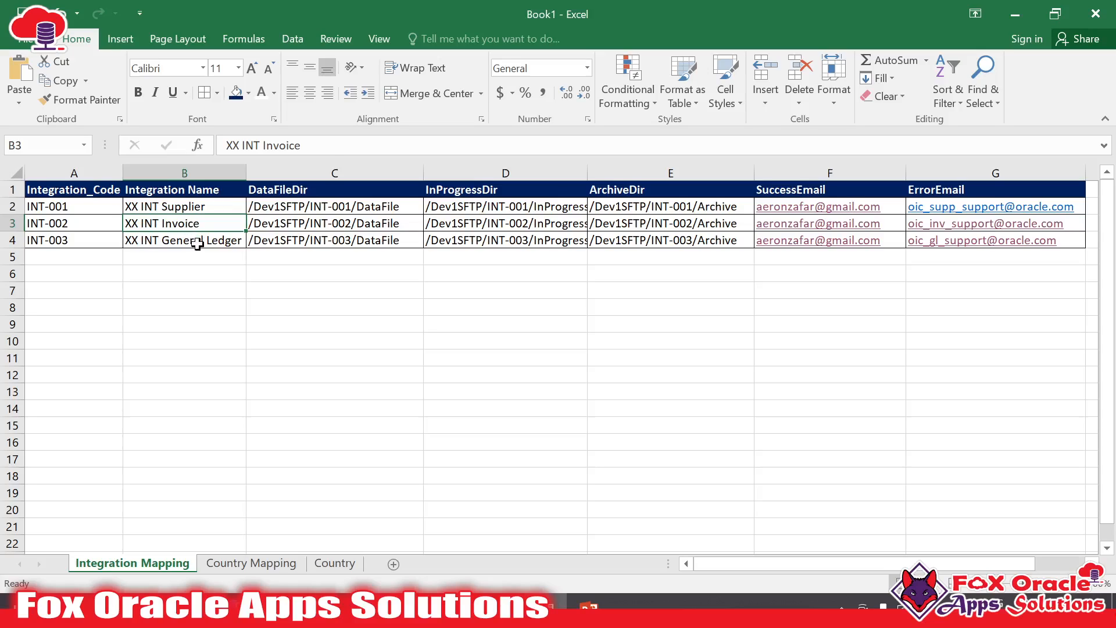
left_click(196, 240)
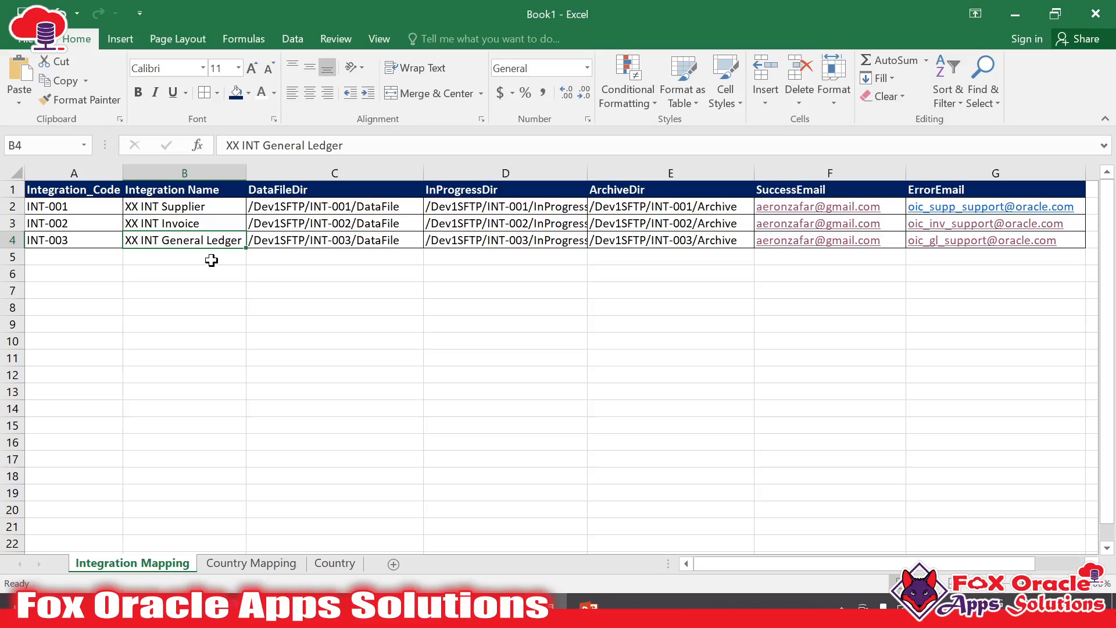
left_click(340, 211)
left_click(493, 207)
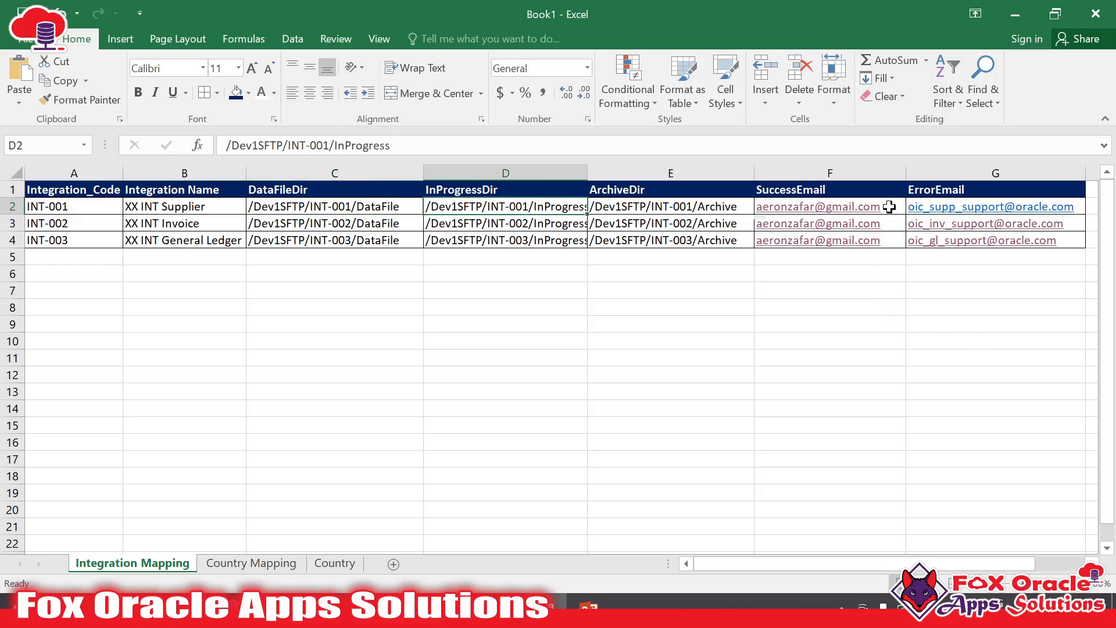
left_click(187, 207)
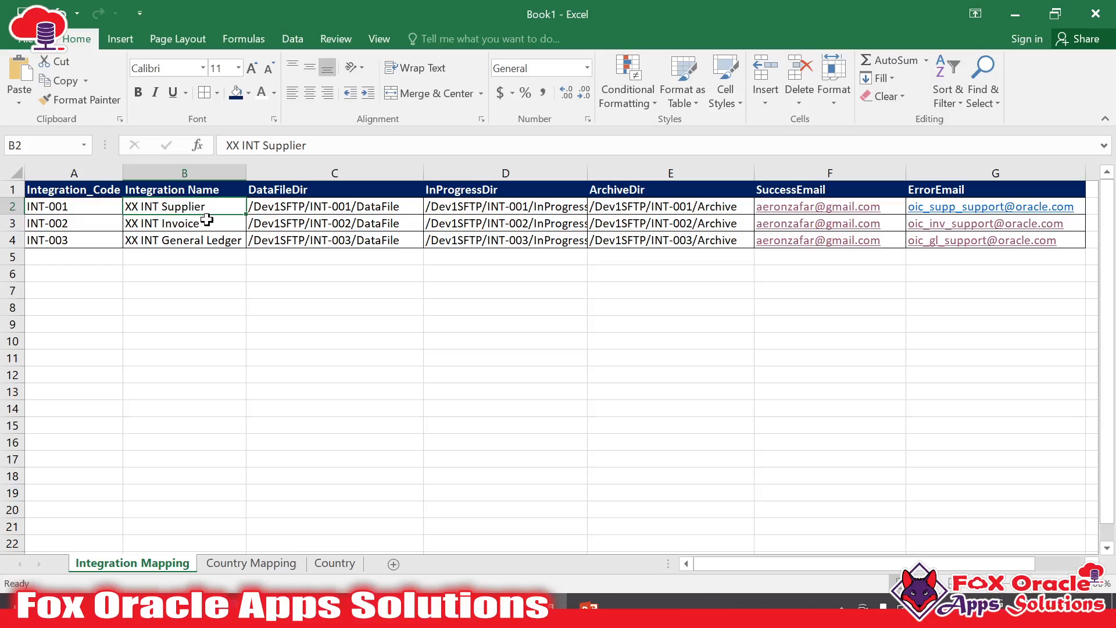
Step: Compare the integration names XX INT Supplier and XX INT Invoice with their DataFileDir paths, leaving the cell contents as they are
double_click(175, 207)
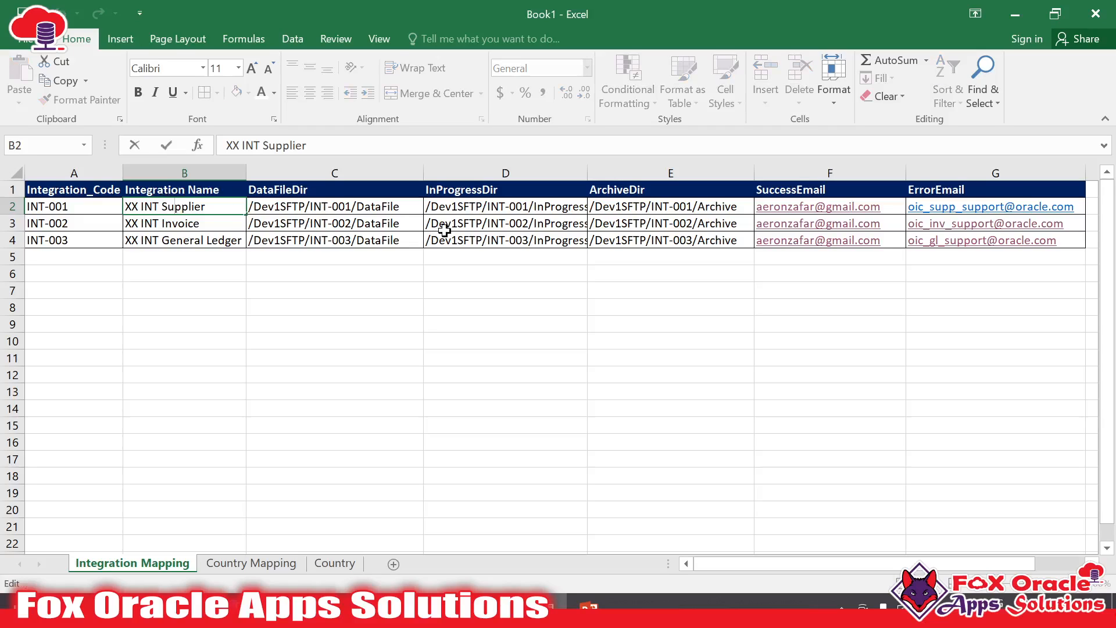
double_click(388, 207)
left_click_drag(399, 207, 247, 207)
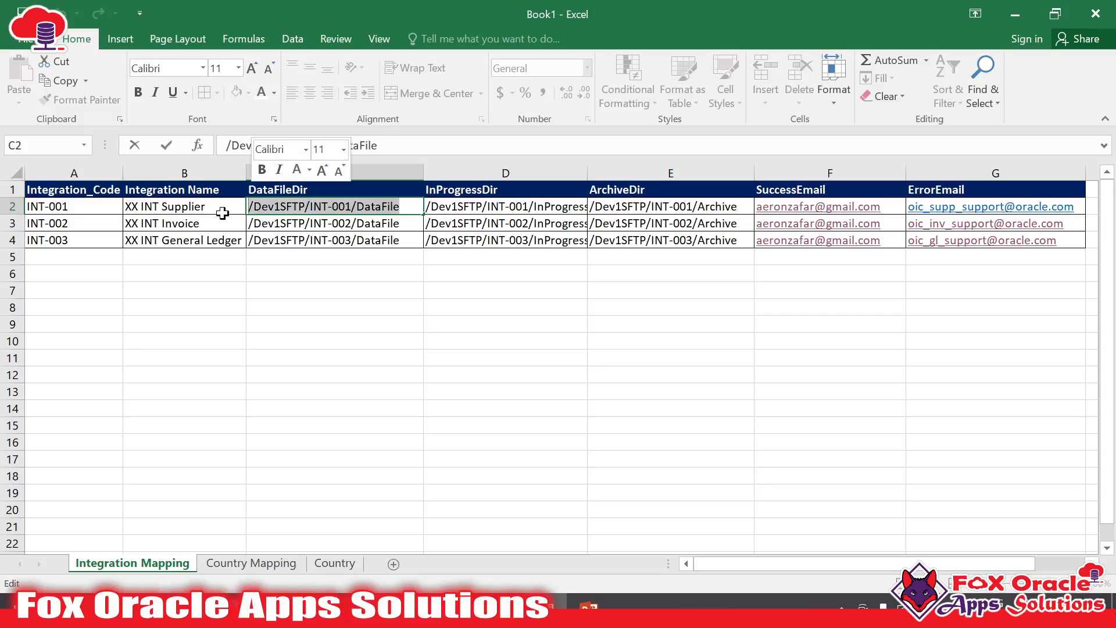
double_click(216, 223)
left_click_drag(214, 223, 125, 223)
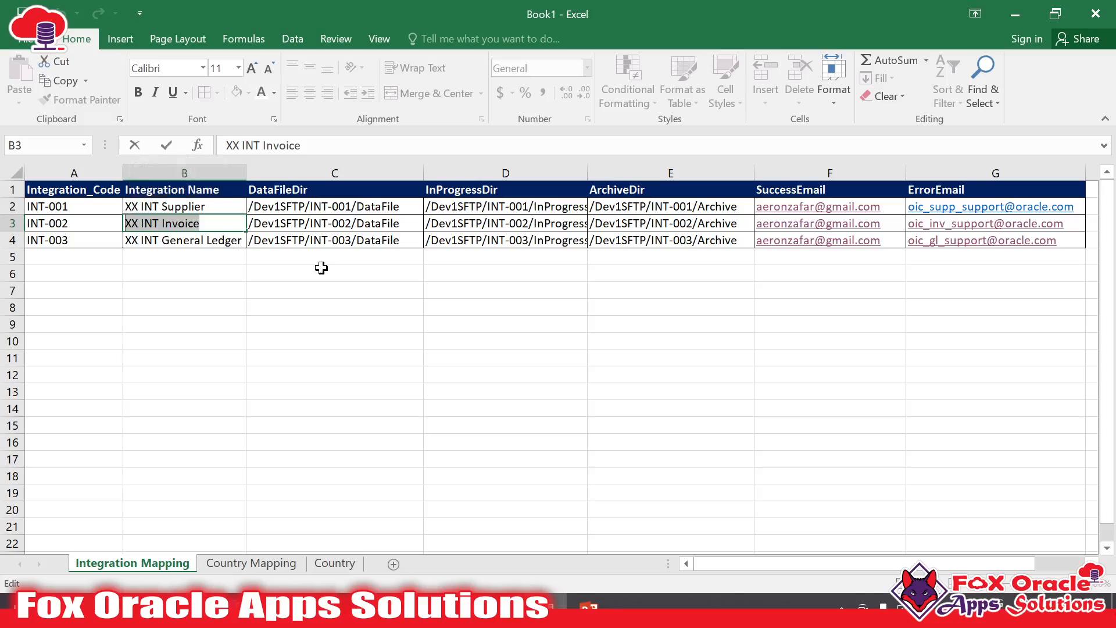
left_click(369, 223)
left_click_drag(399, 223, 251, 223)
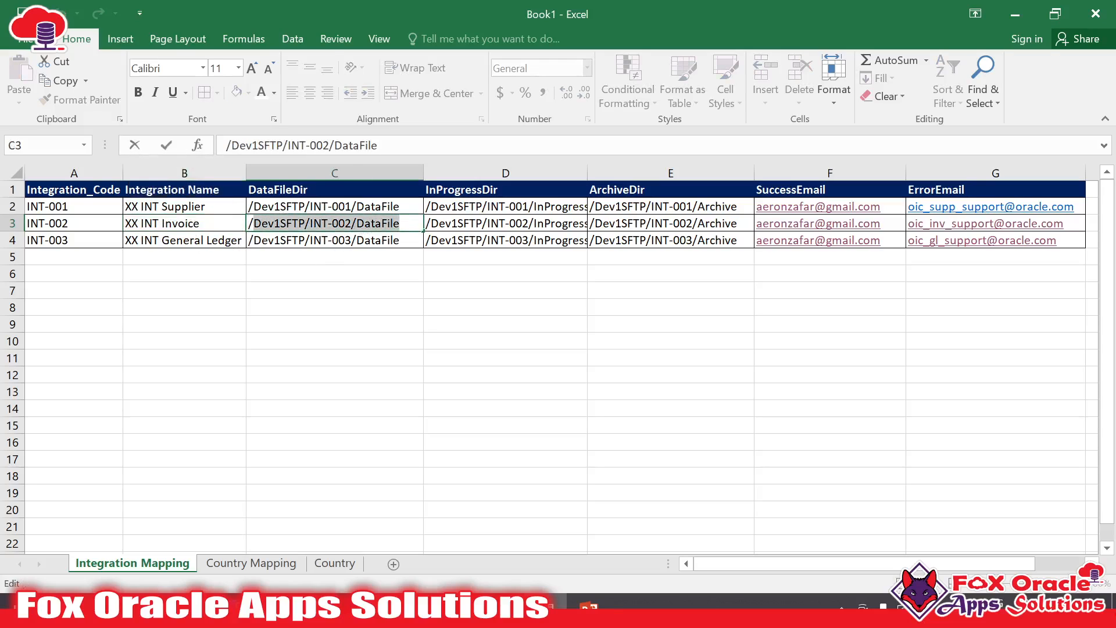
left_click(284, 261)
double_click(217, 221)
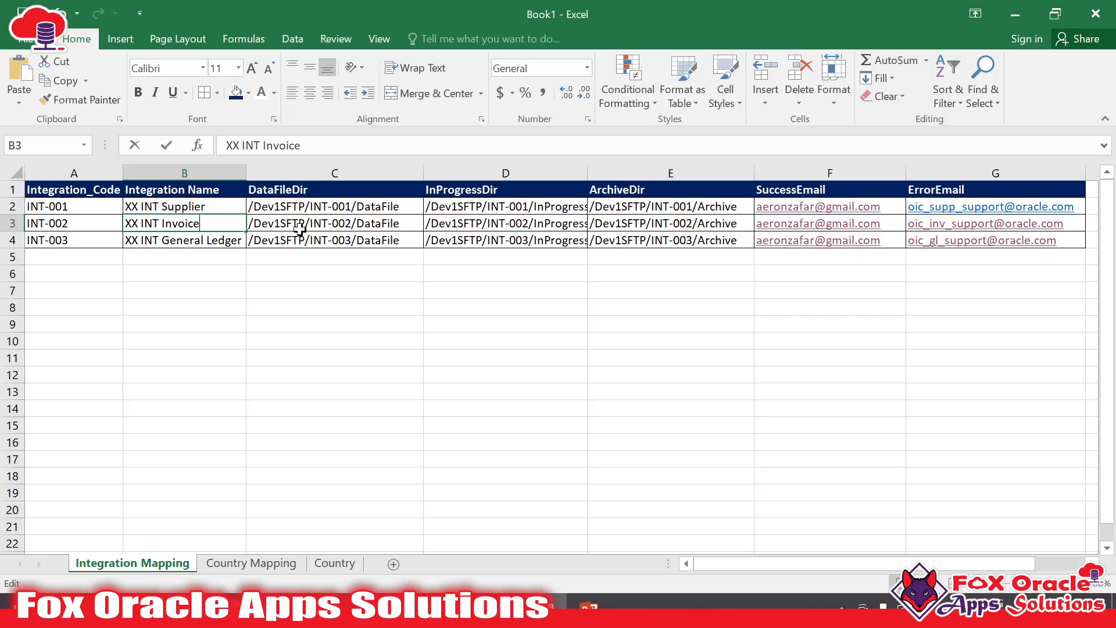
double_click(337, 225)
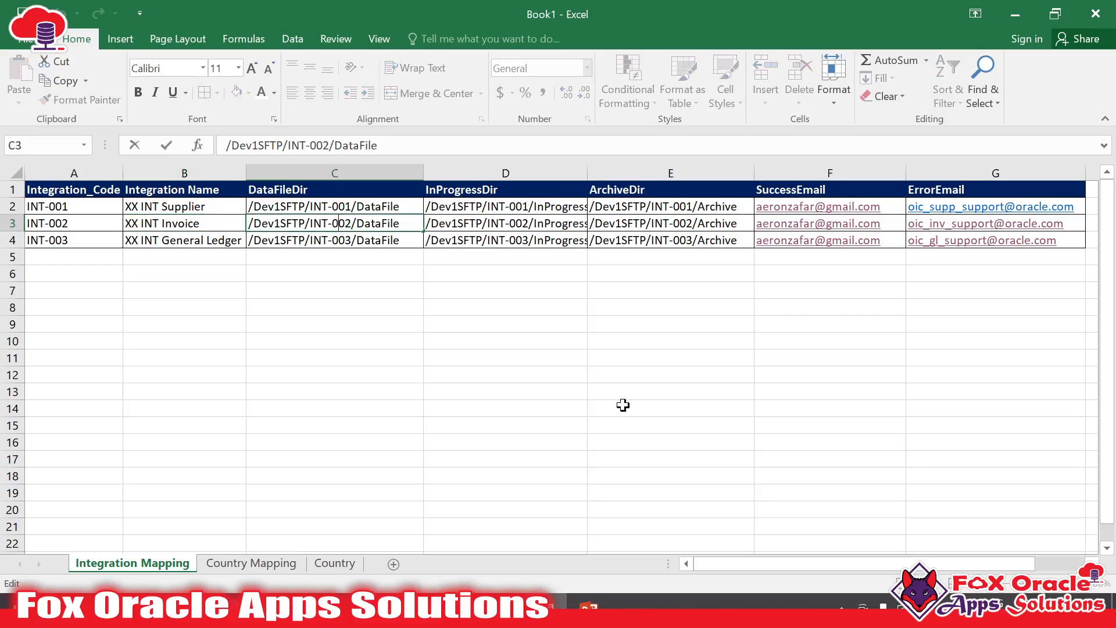
left_click_drag(406, 266, 400, 264)
left_click(340, 272)
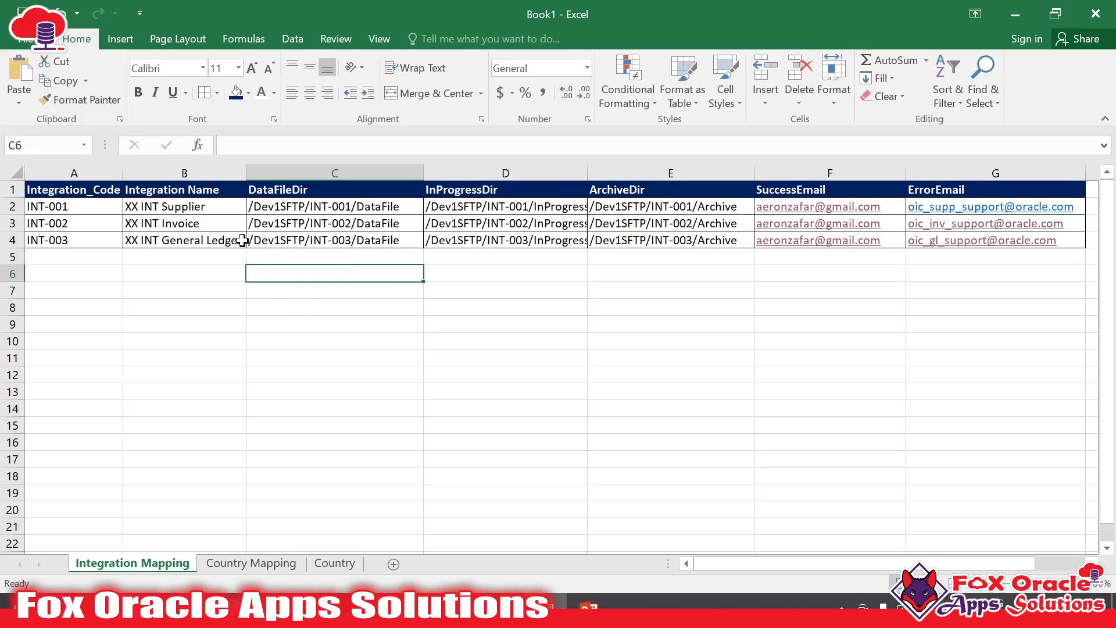
Step: Examine the Integration_Code, Integration Name and DataFileDir columns of the integration table, including their headers
left_click(269, 224)
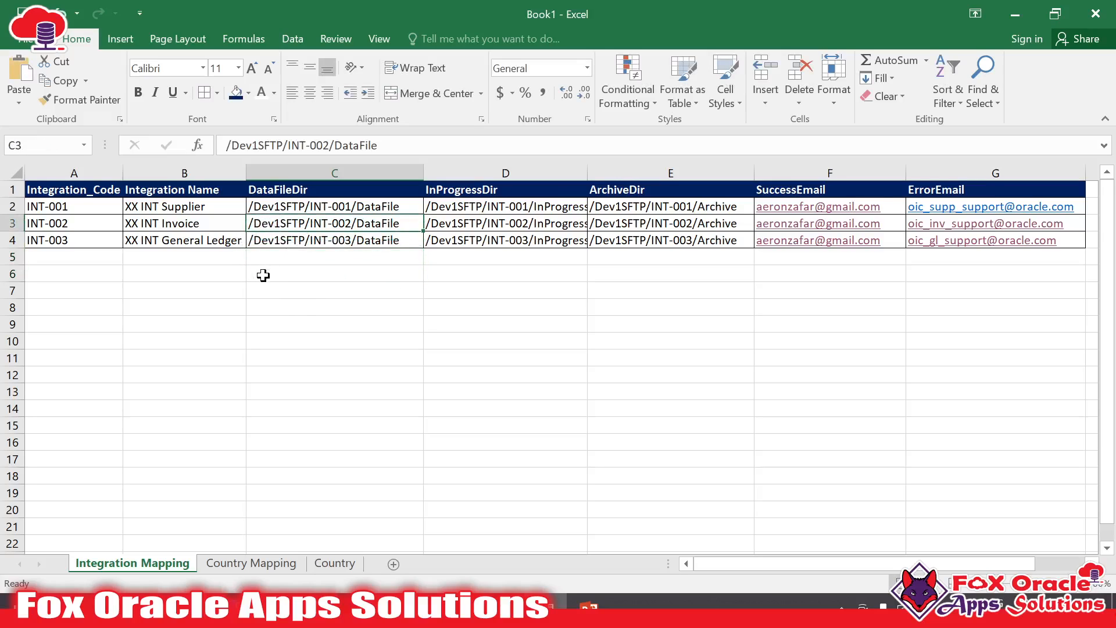
left_click(271, 274)
left_click_drag(69, 192, 374, 249)
left_click(437, 291)
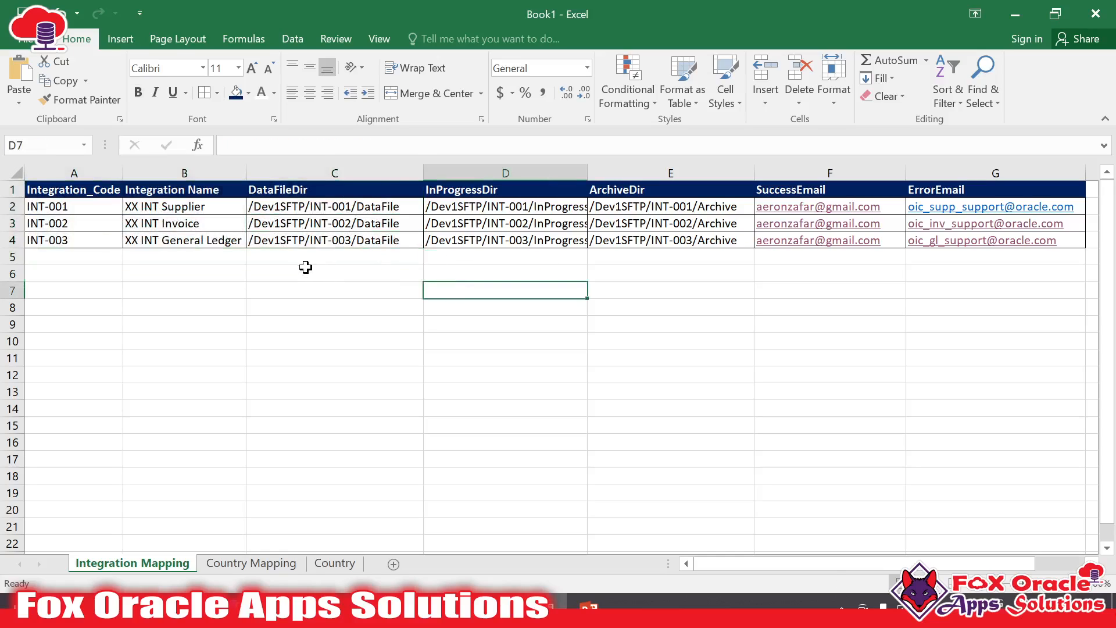
left_click(185, 190)
left_click(174, 279)
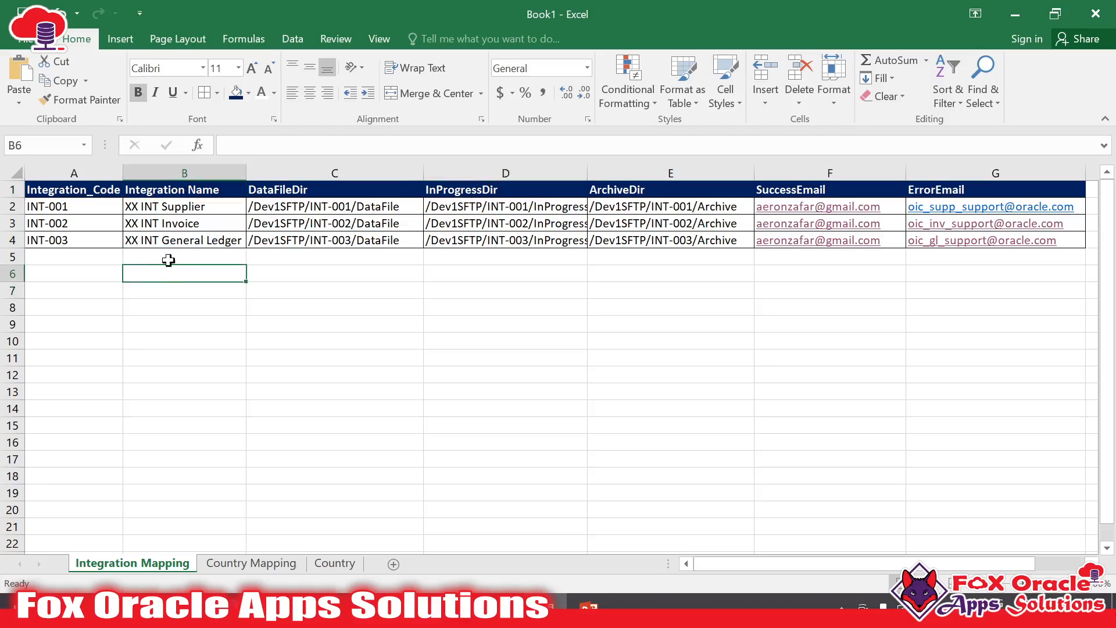
left_click_drag(85, 190, 96, 243)
left_click(154, 290)
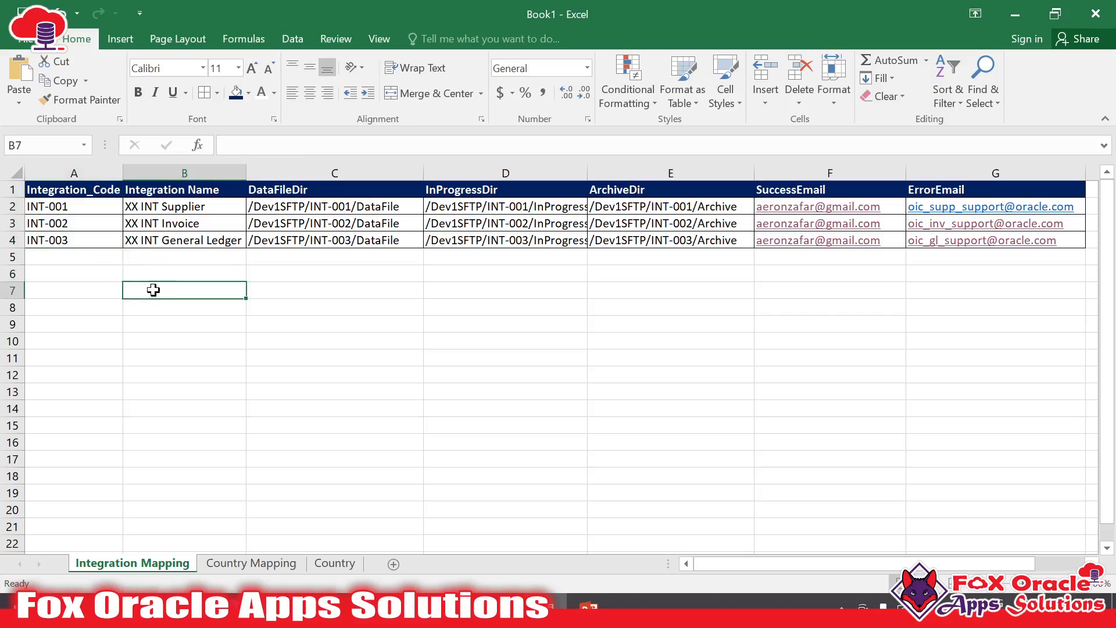
Step: Match the integration codes INT-001, INT-002 and INT-003 with their integration names
left_click(100, 206)
left_click(142, 208)
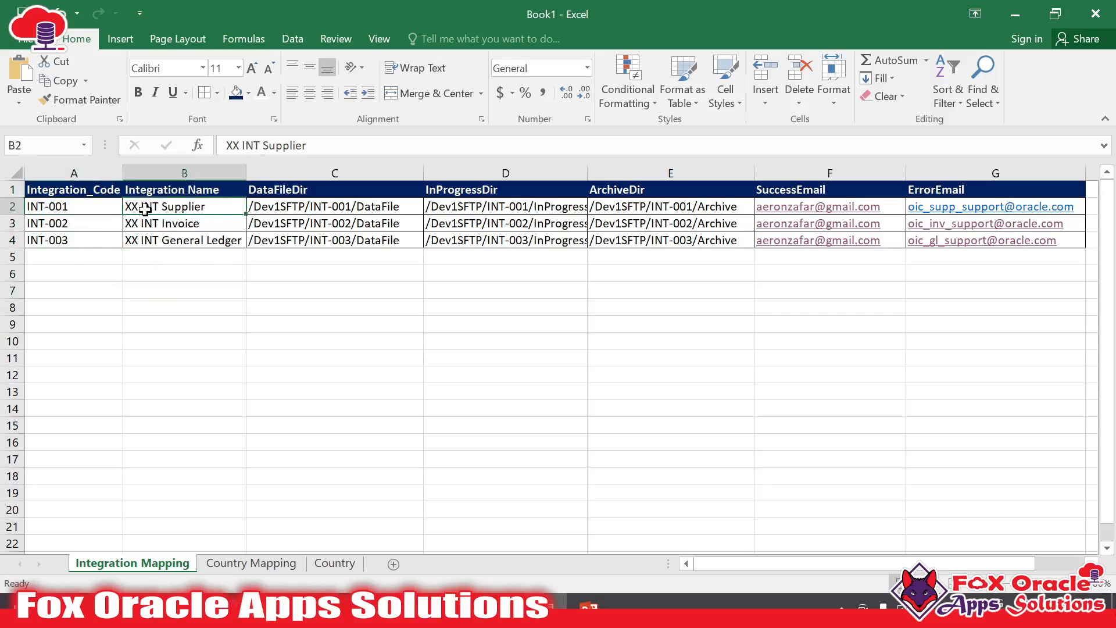
left_click(100, 207)
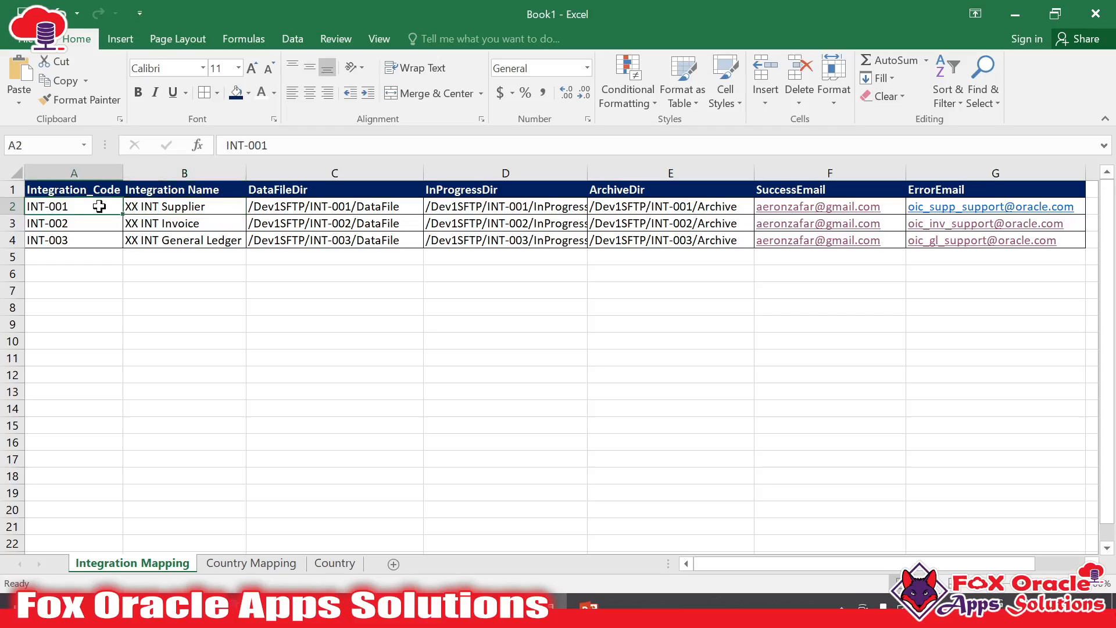
left_click(91, 226)
left_click(95, 241)
left_click(160, 230)
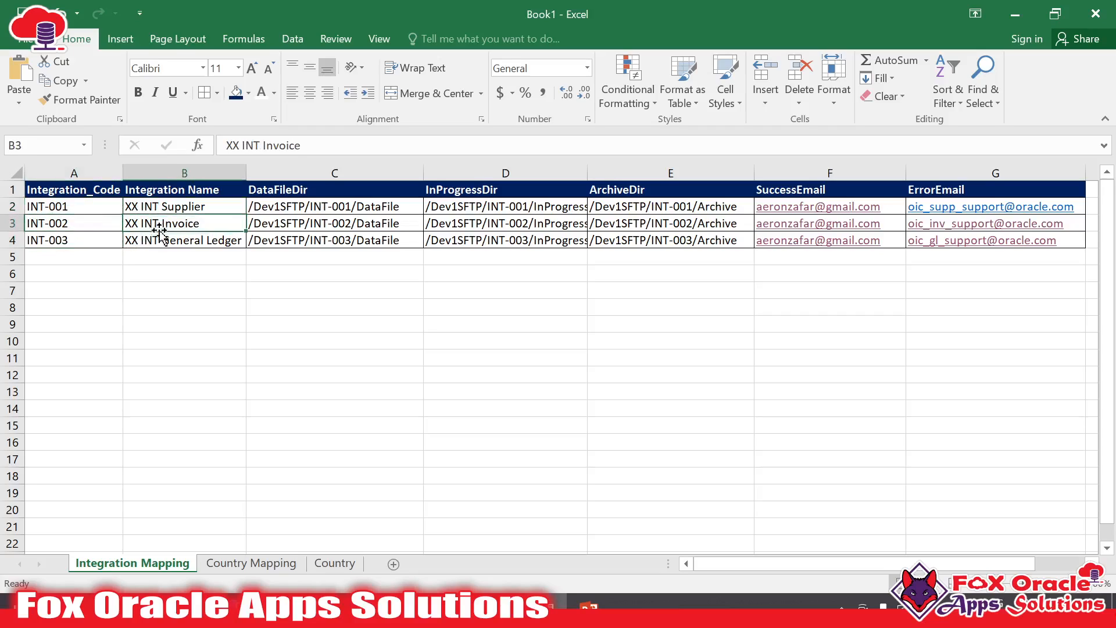
left_click(162, 241)
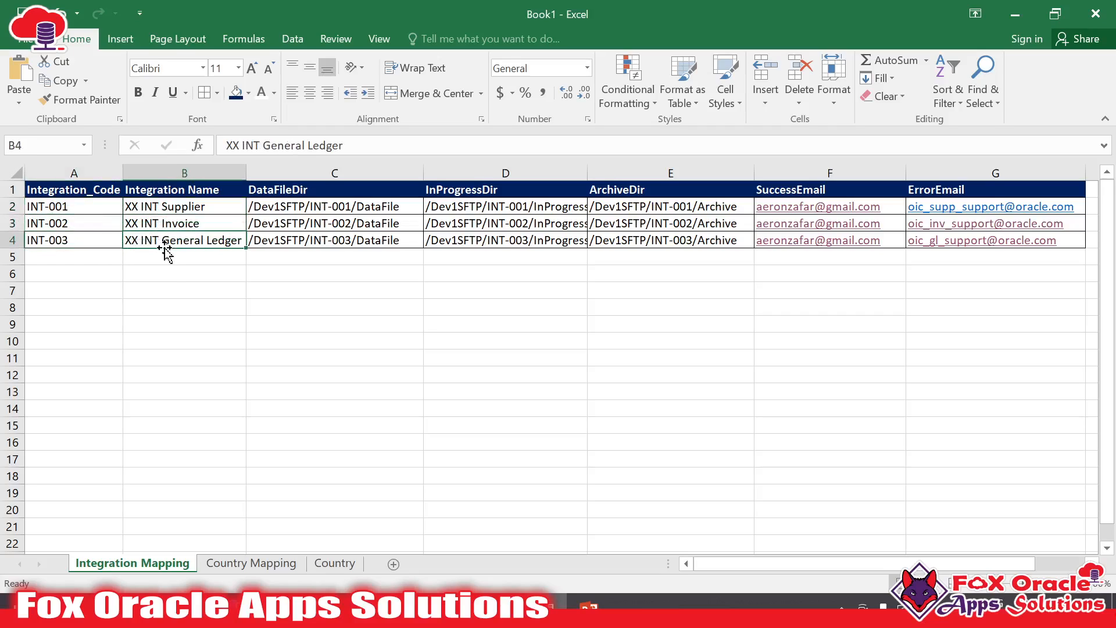
left_click(79, 173)
left_click(77, 205)
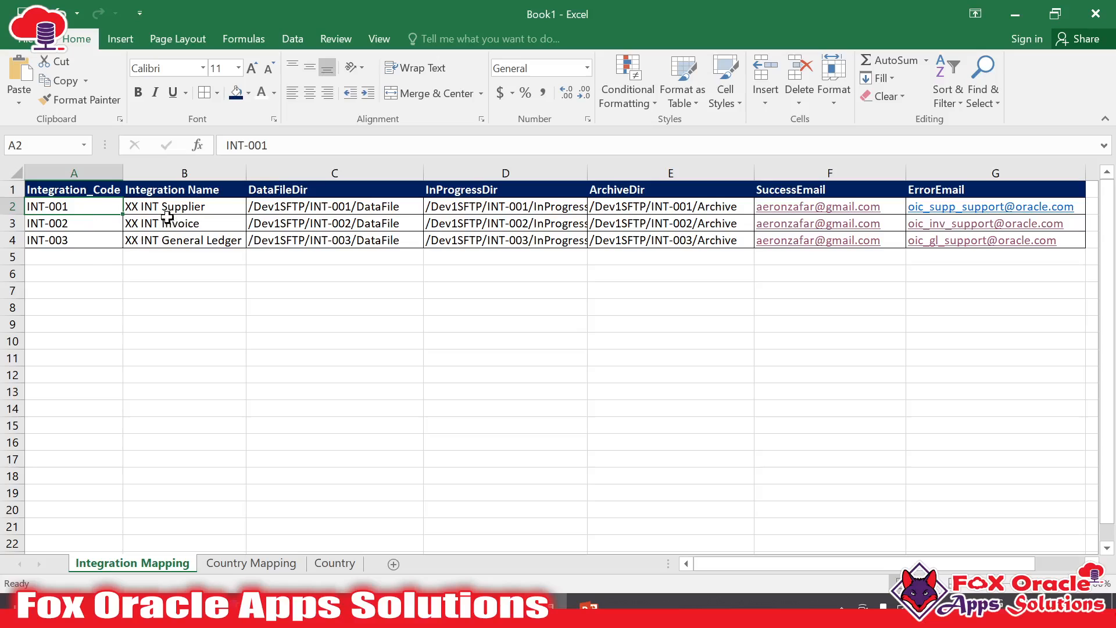
Step: Review the INT-001 row of the integration table across its columns, including the SuccessEmail column and its first entry
left_click_drag(145, 213, 944, 215)
left_click(914, 288)
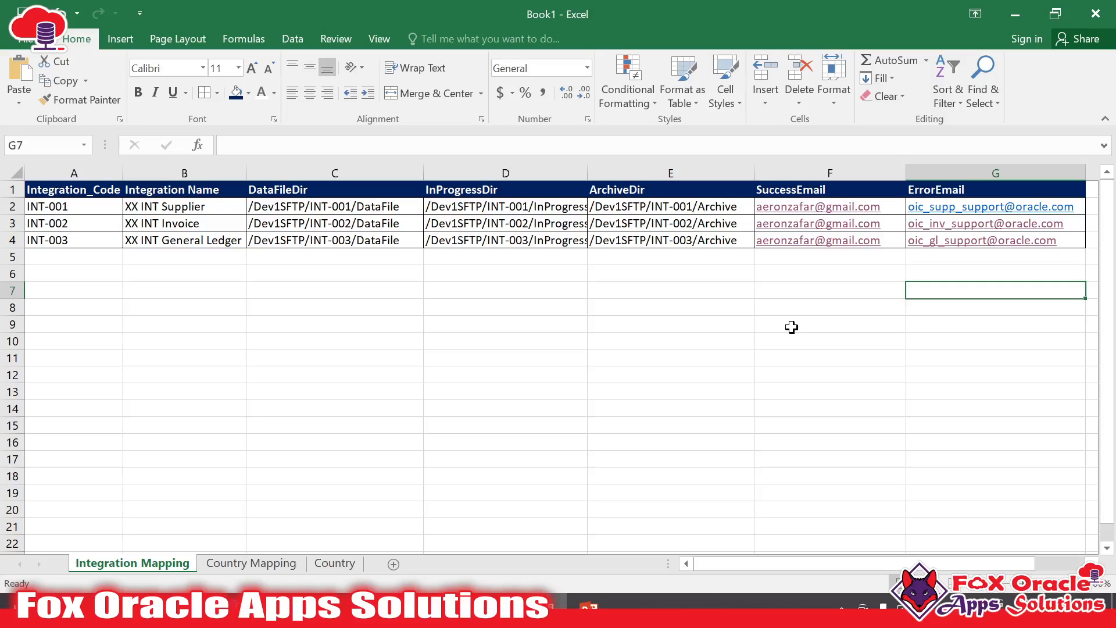
left_click(623, 256)
left_click(889, 192)
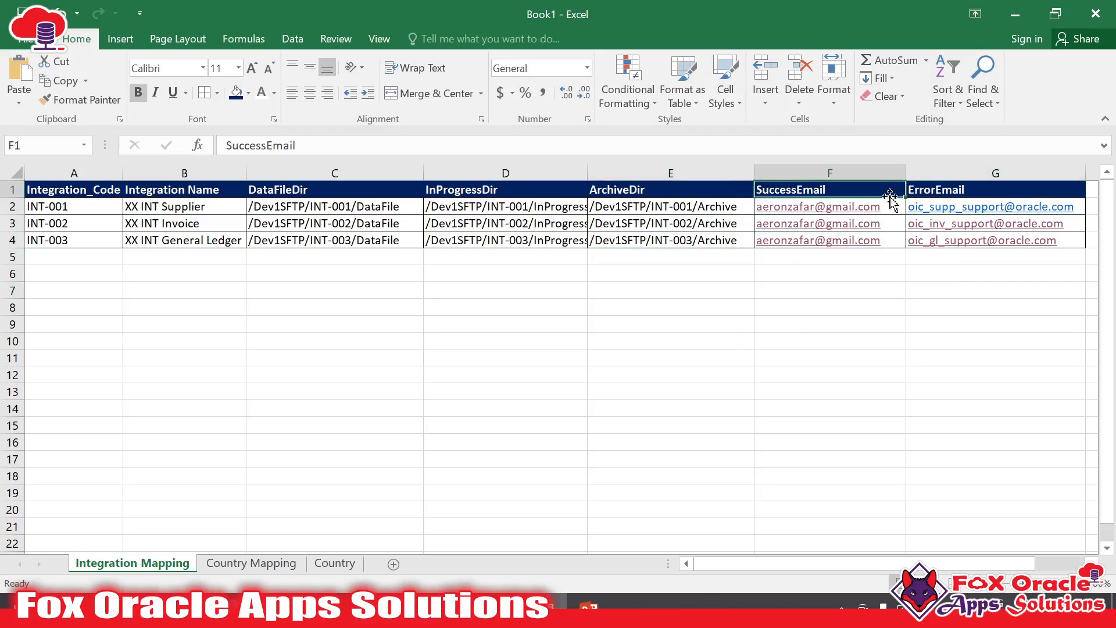
left_click(892, 207)
double_click(893, 208)
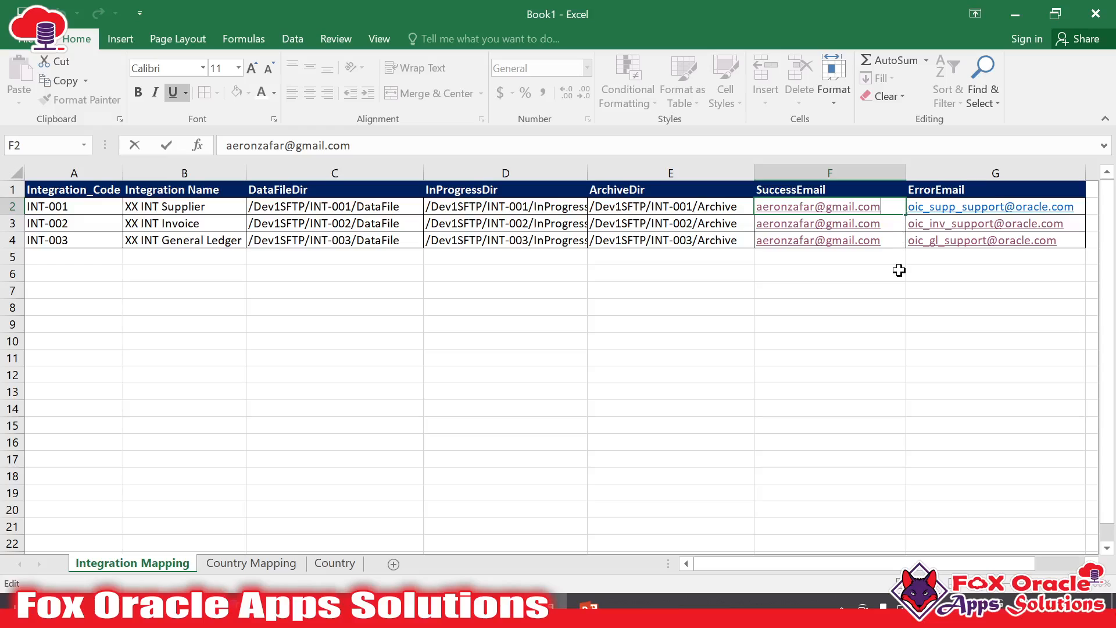
key("Return")
left_click(893, 287)
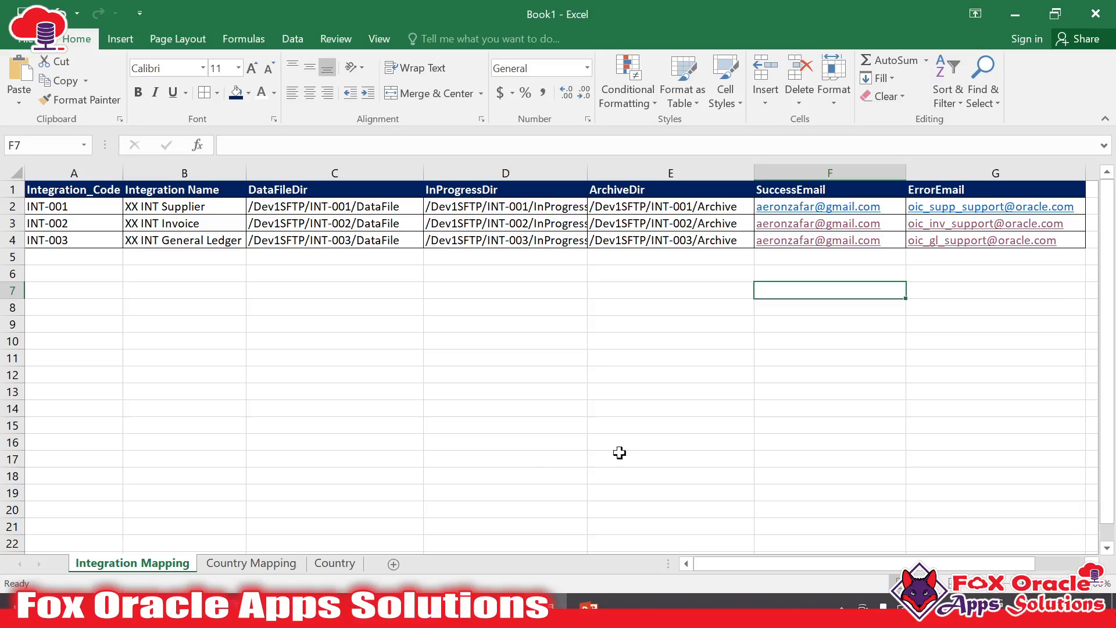
Step: Examine the Country sheet, comparing the entries in the CountryCode column with those in the CountryName column
left_click(335, 562)
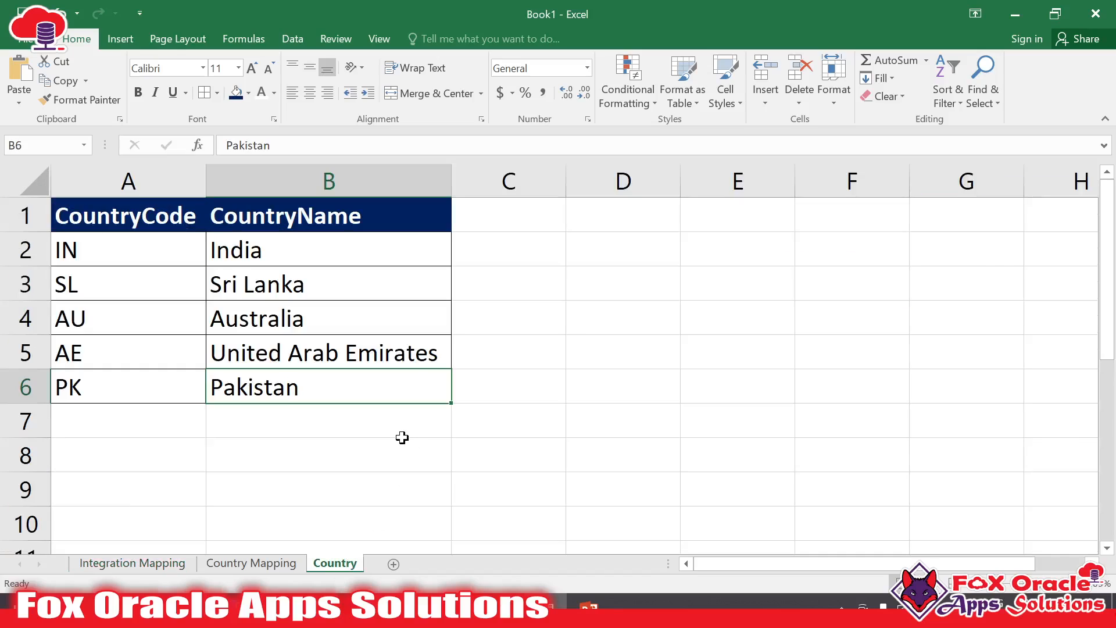
left_click(515, 421)
left_click_drag(108, 204, 409, 393)
left_click(465, 398)
left_click(142, 226)
left_click_drag(141, 226, 296, 391)
left_click(304, 428)
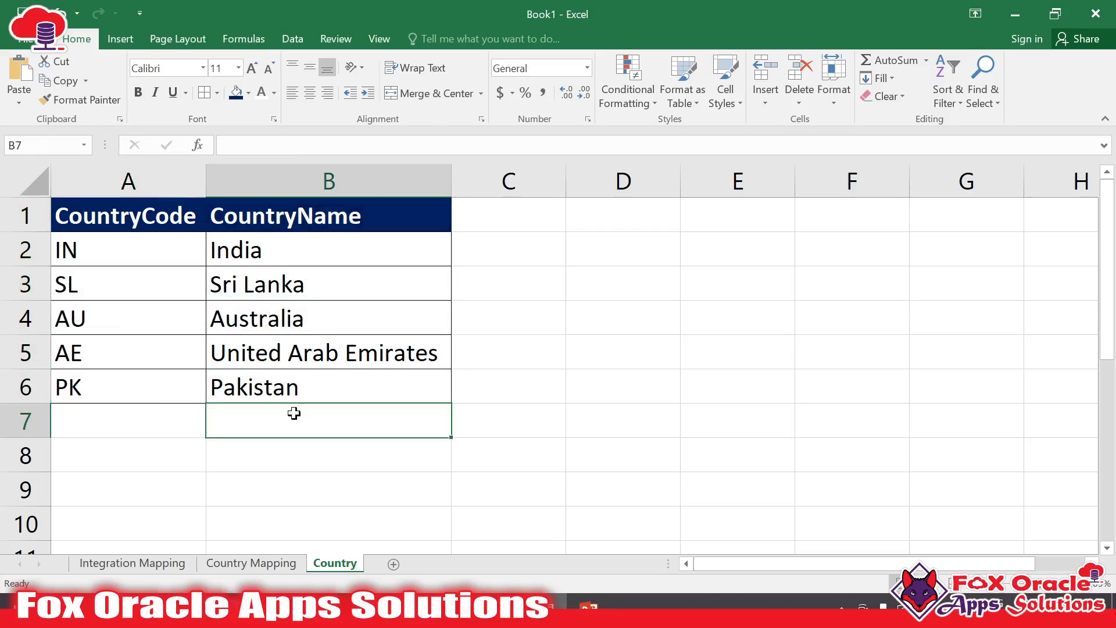
left_click(134, 224)
left_click(119, 251)
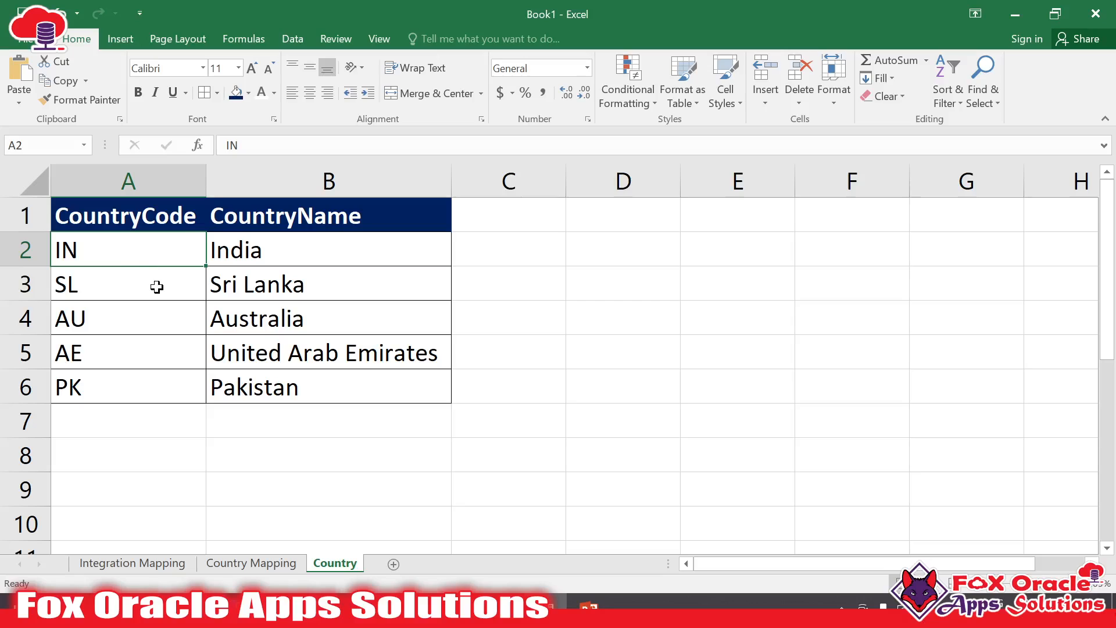
left_click_drag(124, 223, 135, 372)
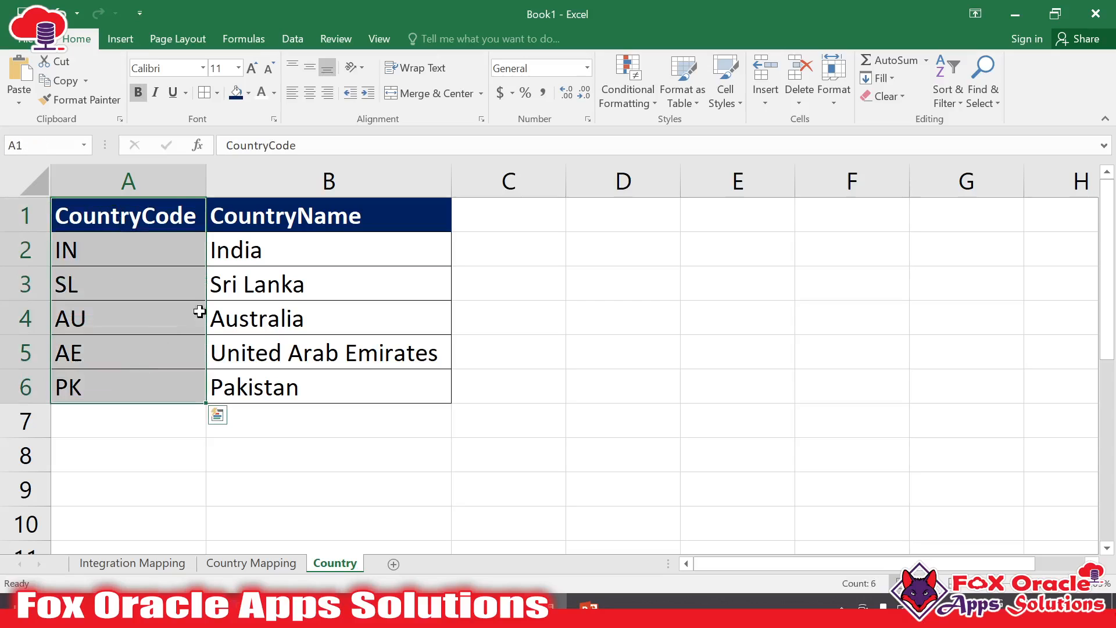
left_click_drag(224, 225, 294, 391)
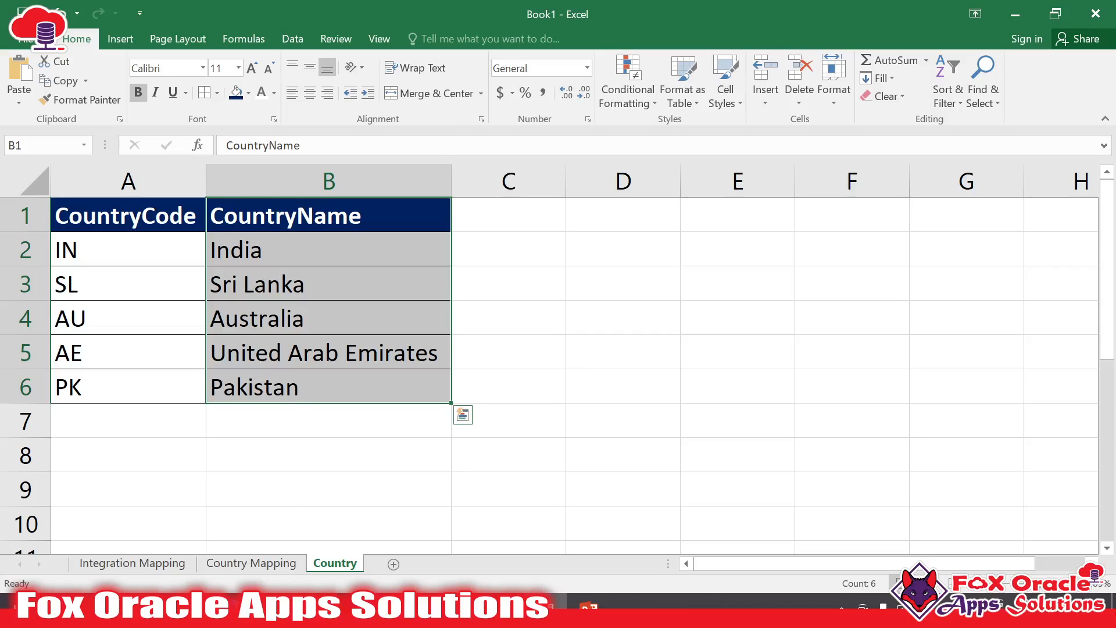
Step: Switch to Oracle Integration in the browser and open the Lookups page of the Integrations section
mouse_move(282, 615)
left_click(374, 512)
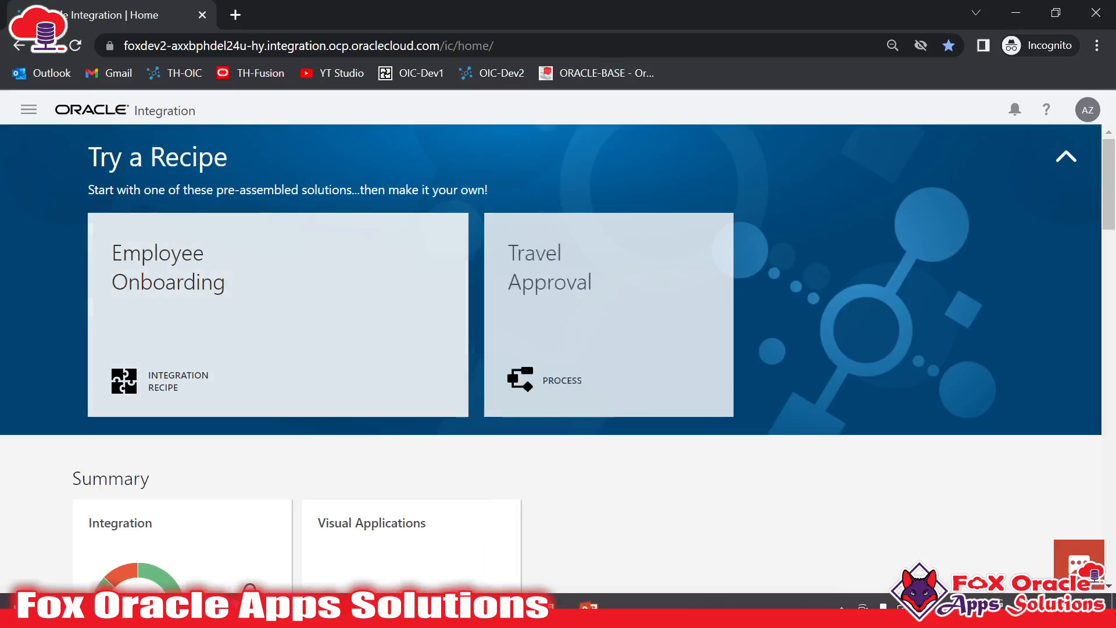
left_click(28, 109)
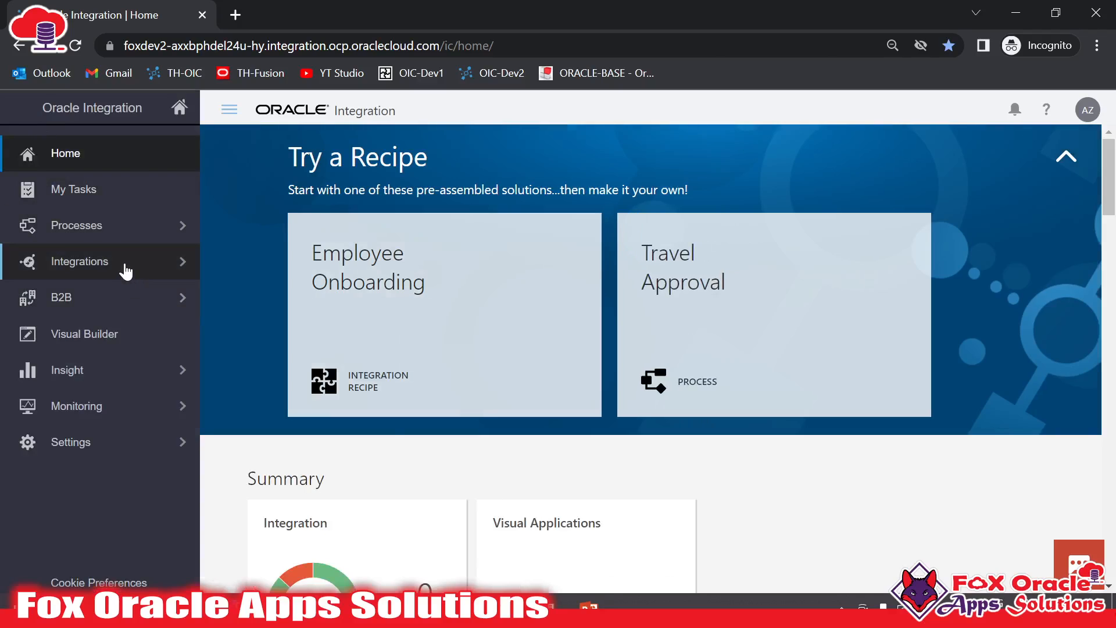
left_click(125, 270)
left_click(82, 156)
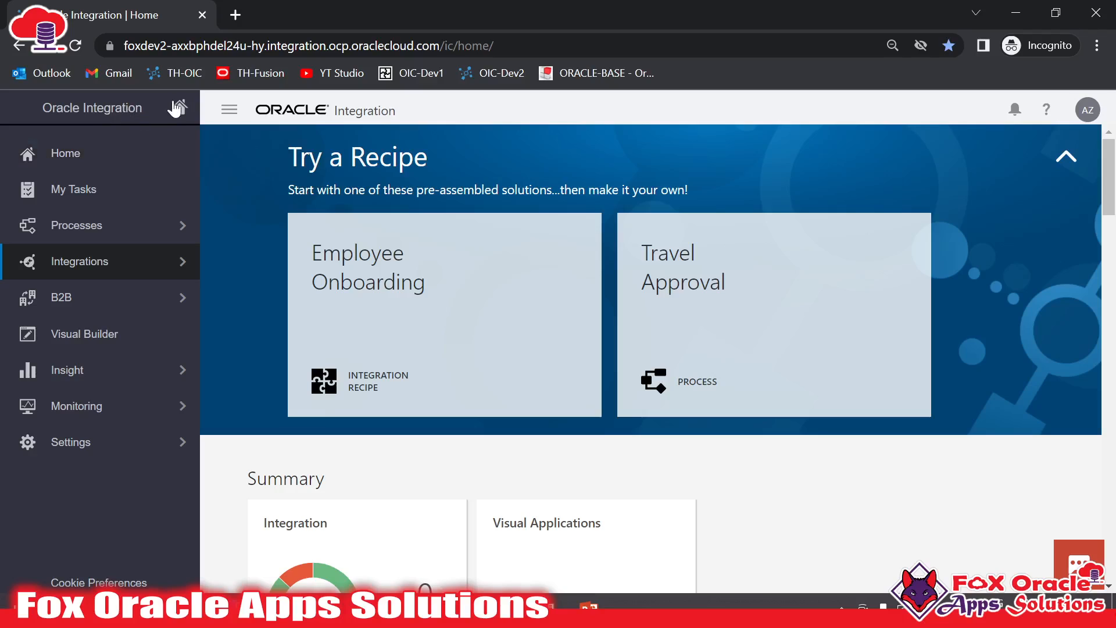
left_click(79, 269)
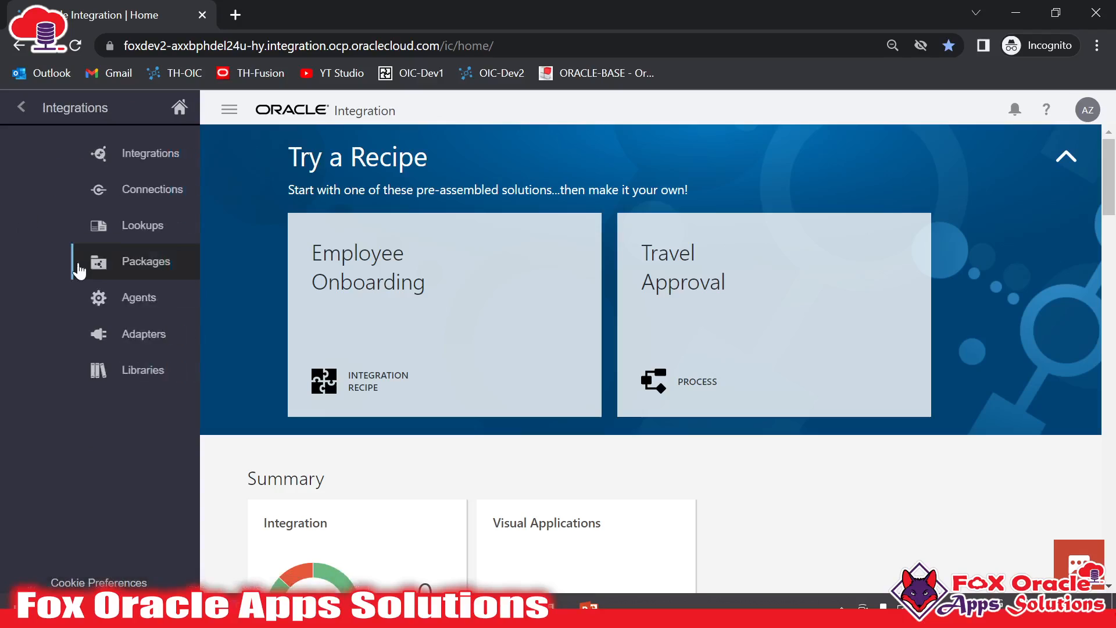
left_click(75, 227)
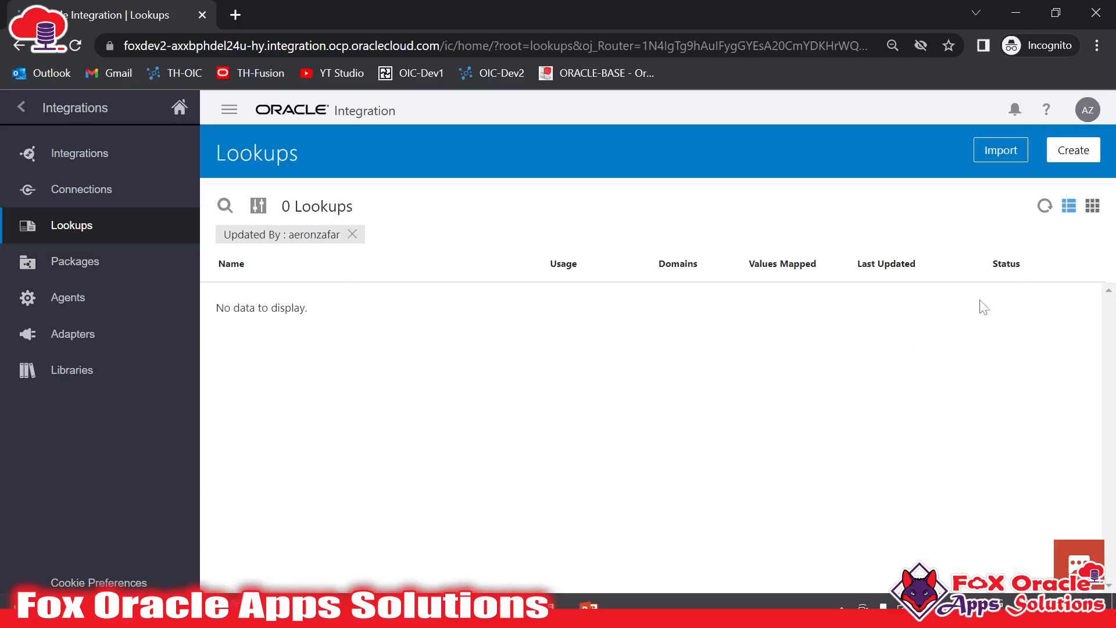
Step: Create a new lookup named XX_COUNTRY_LKP, leaving its keywords and description empty
left_click(1073, 151)
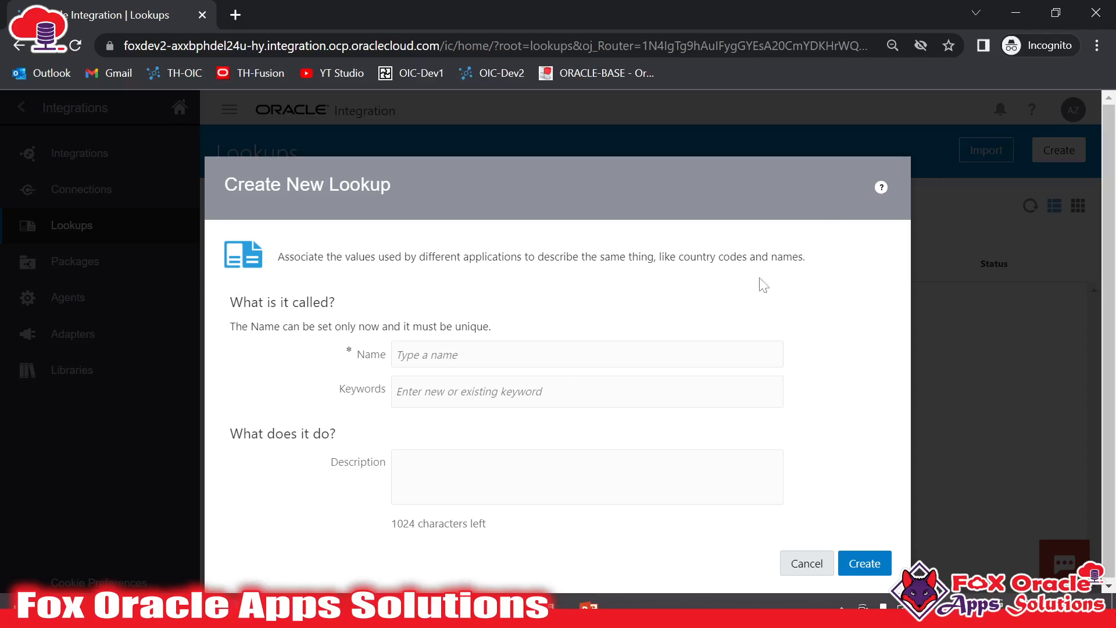
left_click(498, 354)
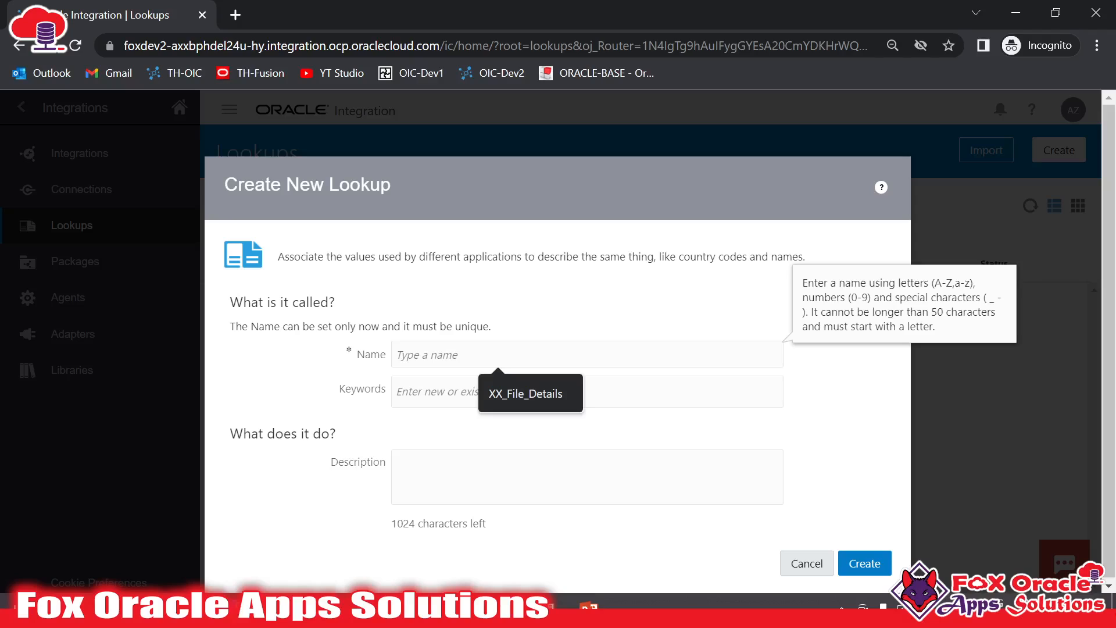
type("XX_COUNTRY_LKP")
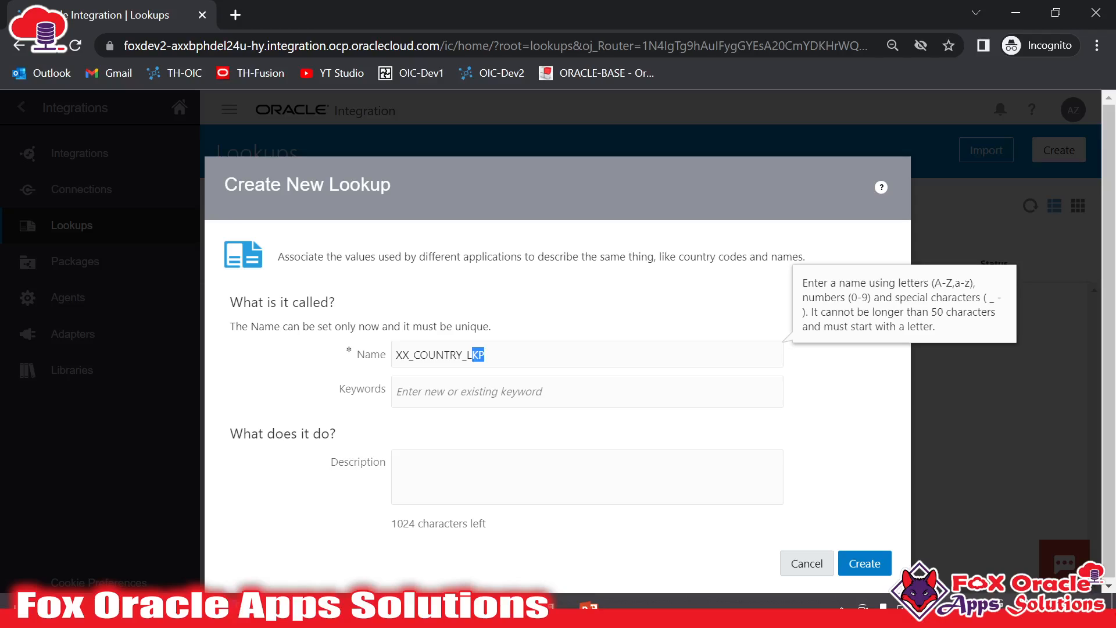
left_click(532, 328)
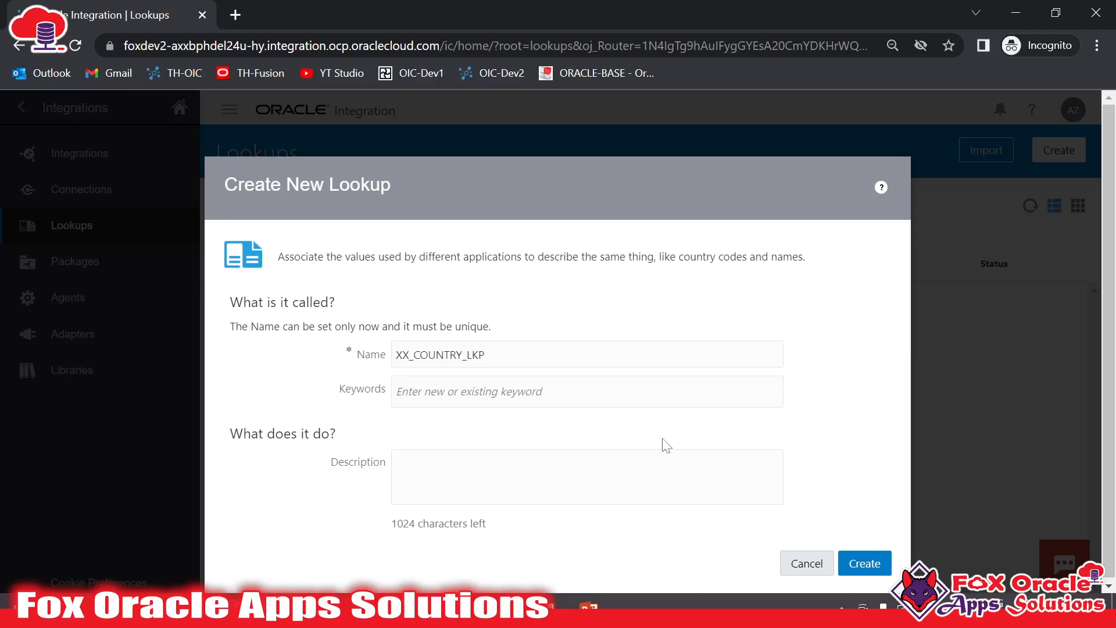
left_click(864, 563)
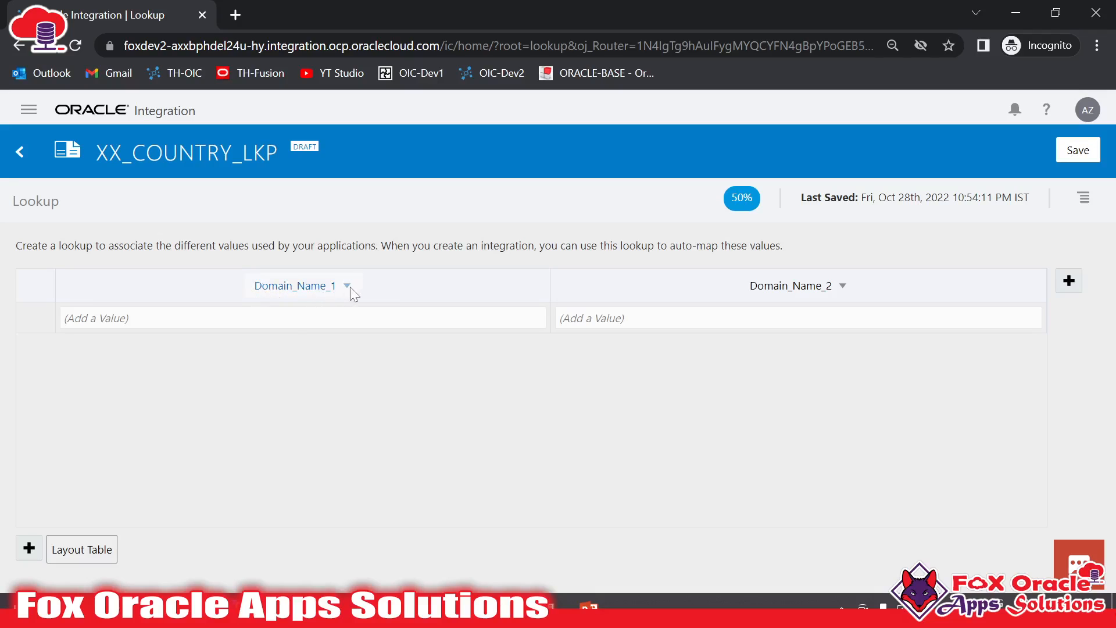
Step: Switch to Excel and copy the header text CountryCode from cell A1 of the Country sheet
key("alt+Tab")
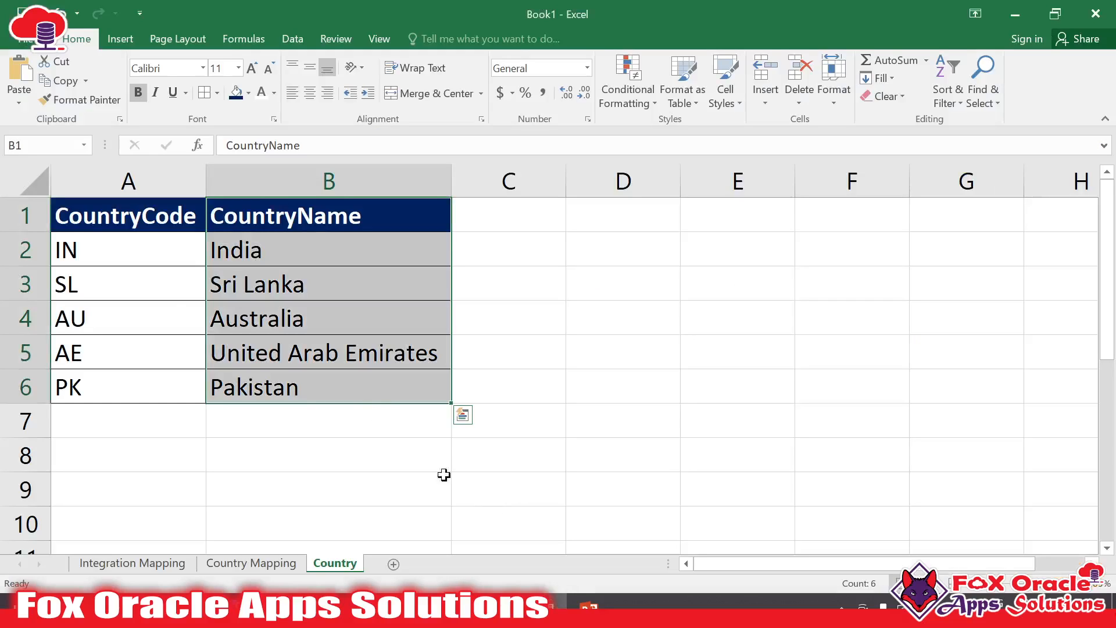
left_click(155, 213)
left_click(343, 221)
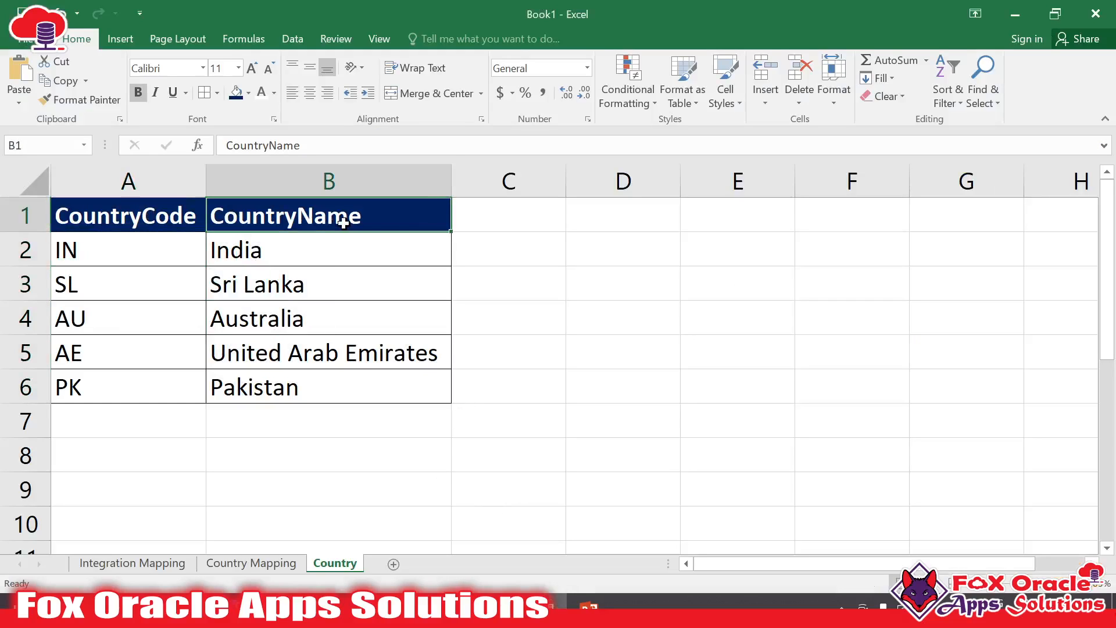
double_click(196, 210)
left_click_drag(195, 211, 56, 217)
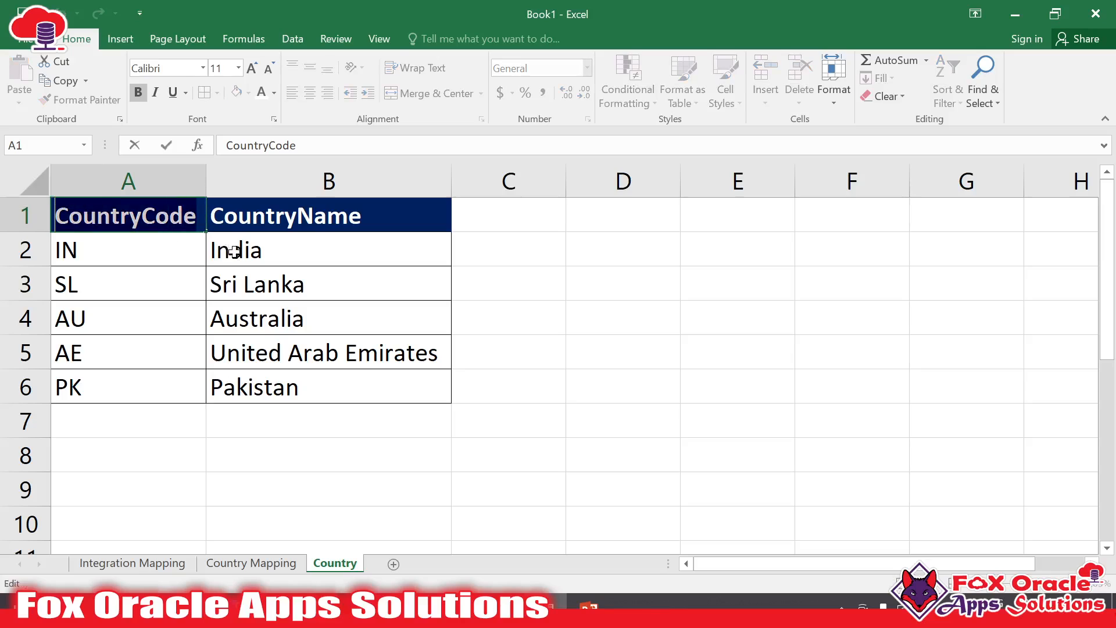
key("ctrl+c")
Step: Back in the Oracle Integration lookup, rename the domain Domain_Name_1 as CountryCode
key("alt+Tab")
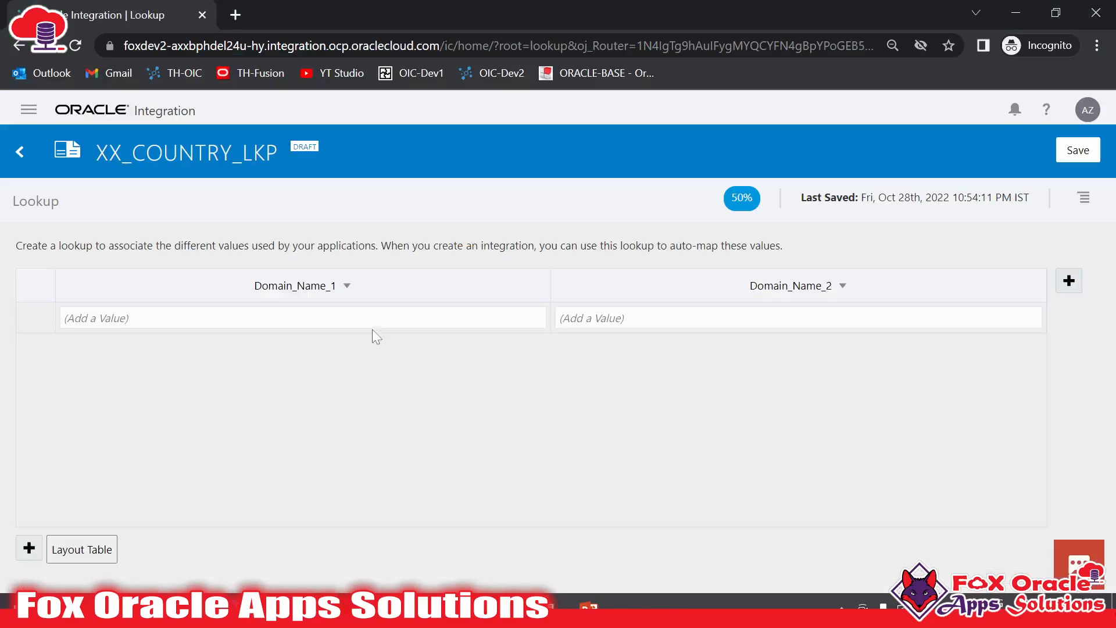
left_click(344, 287)
left_click(302, 342)
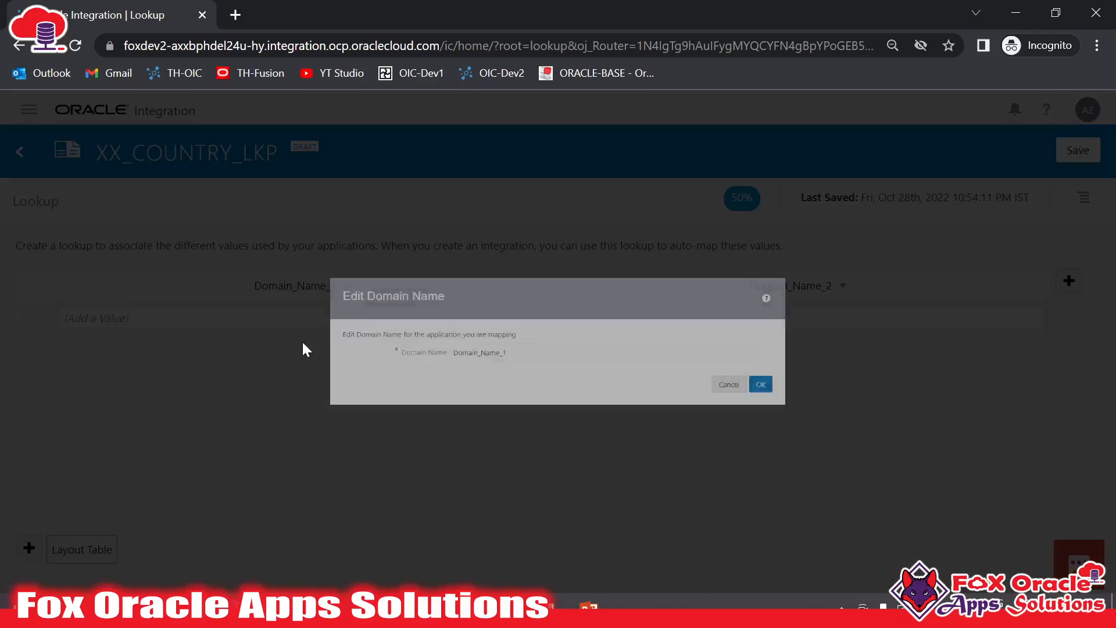
key("ctrl+v")
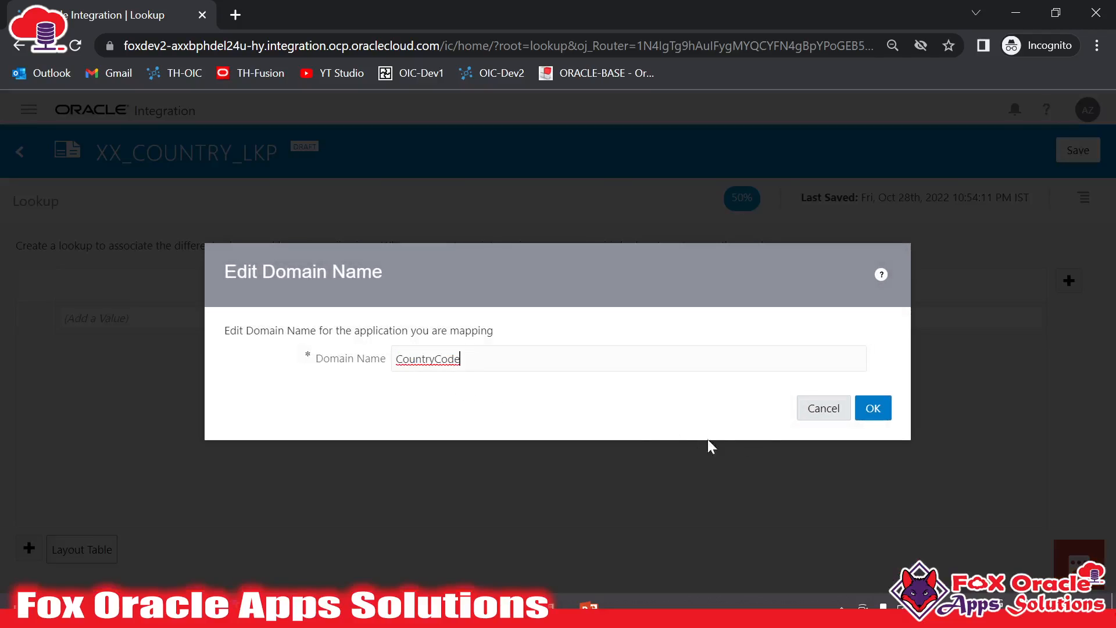
left_click(873, 424)
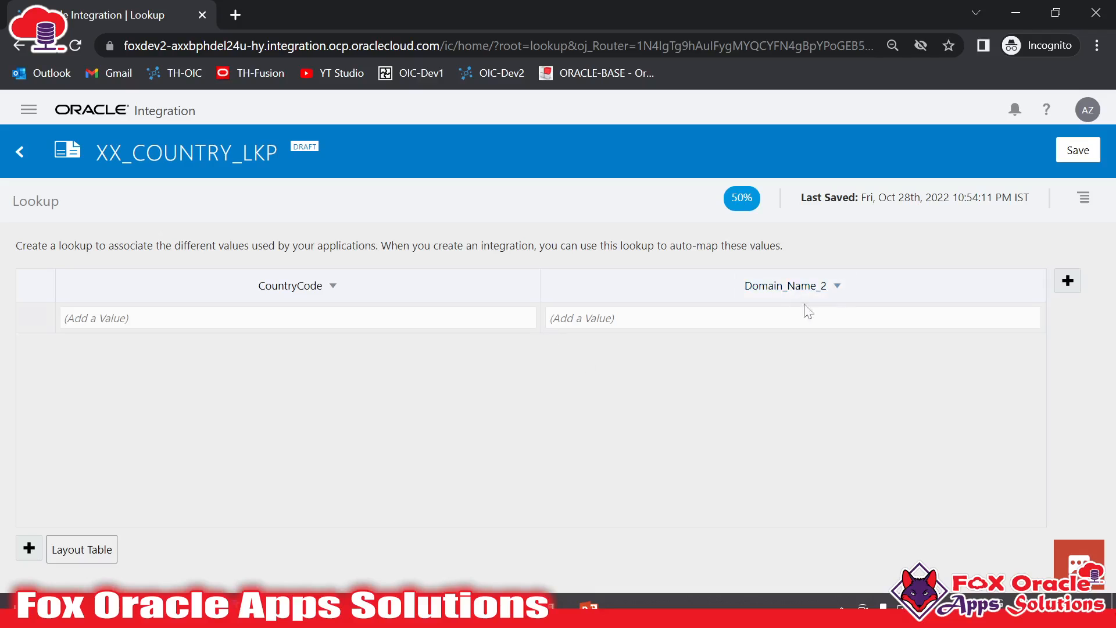
Step: Copy the CountryName header from the Country sheet in Excel and rename the lookup's Domain_Name_2 with it in Oracle Integration
key("alt+Tab")
double_click(383, 220)
key("ctrl+a")
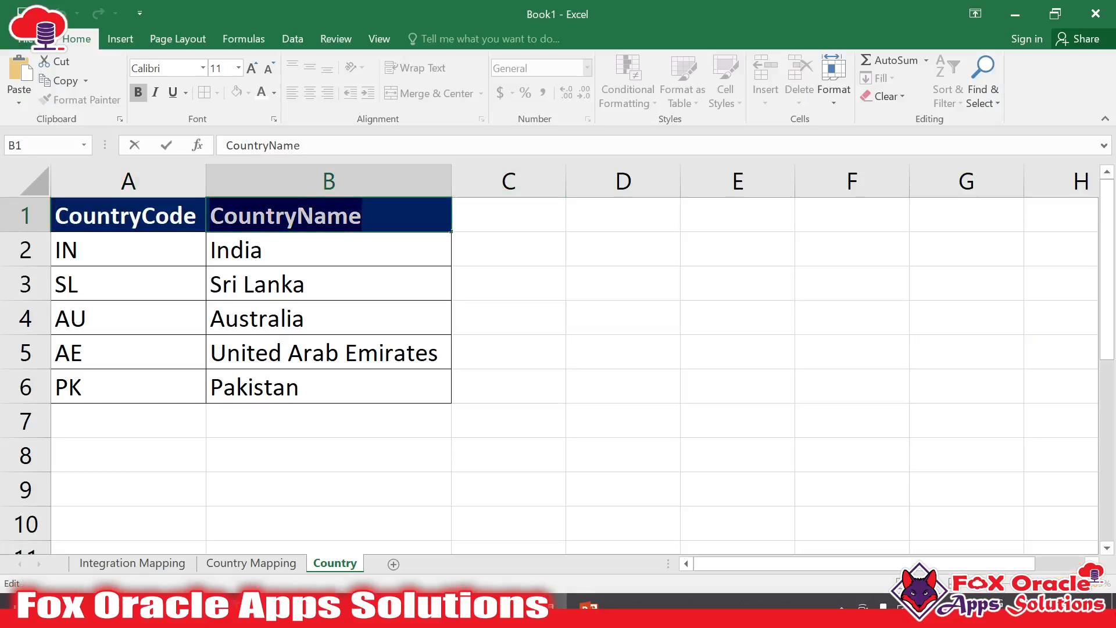
key("alt+Tab")
left_click(837, 285)
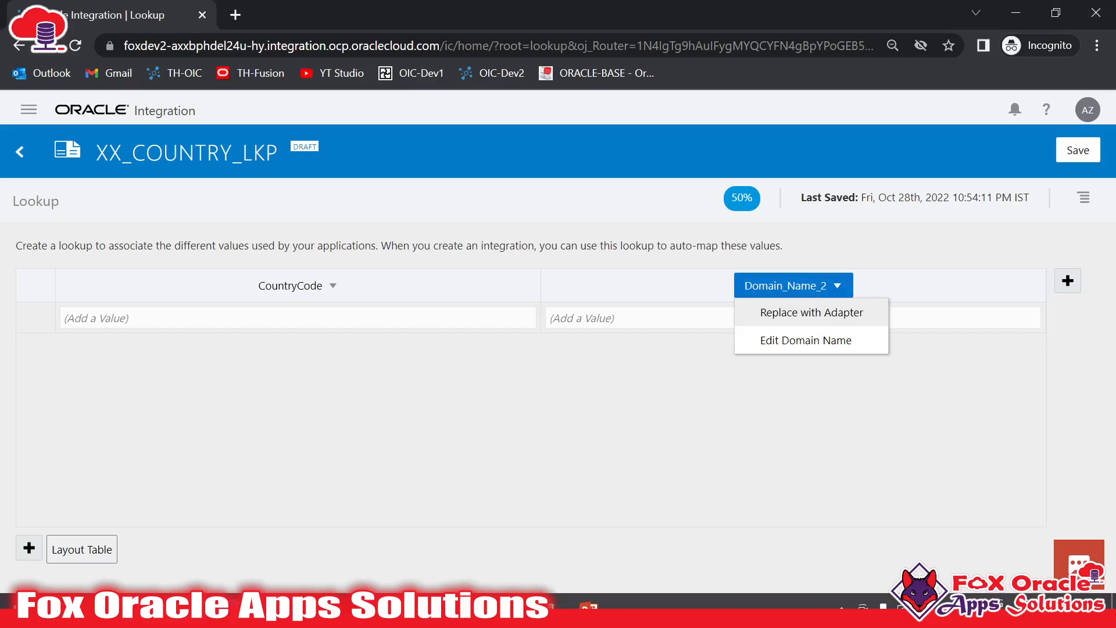
left_click(817, 339)
key("ctrl+a")
key("ctrl+v")
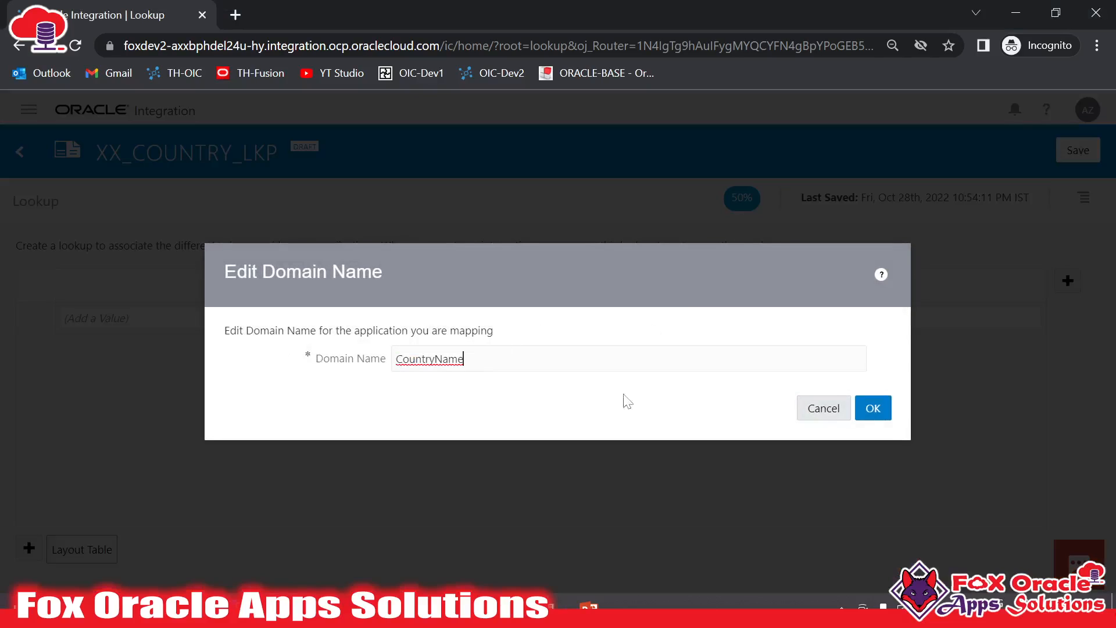
left_click(872, 418)
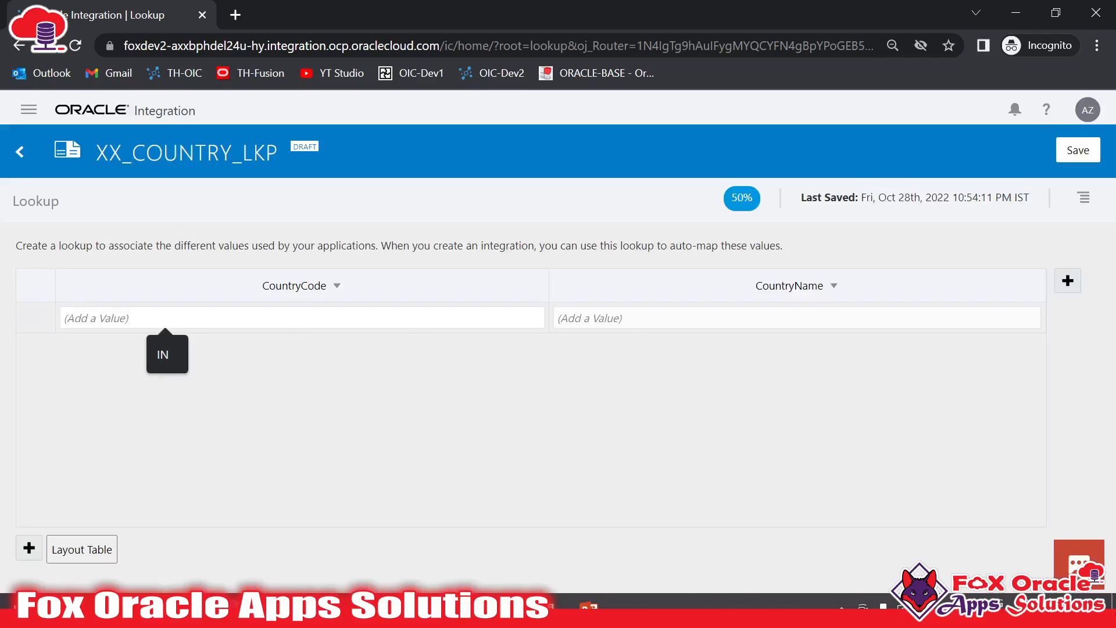
Step: Copy the code IN from the Excel Country sheet into the first CountryCode value of the Oracle Integration lookup
key("Tab")
key("shift+Tab")
key("Tab")
key("alt+Tab")
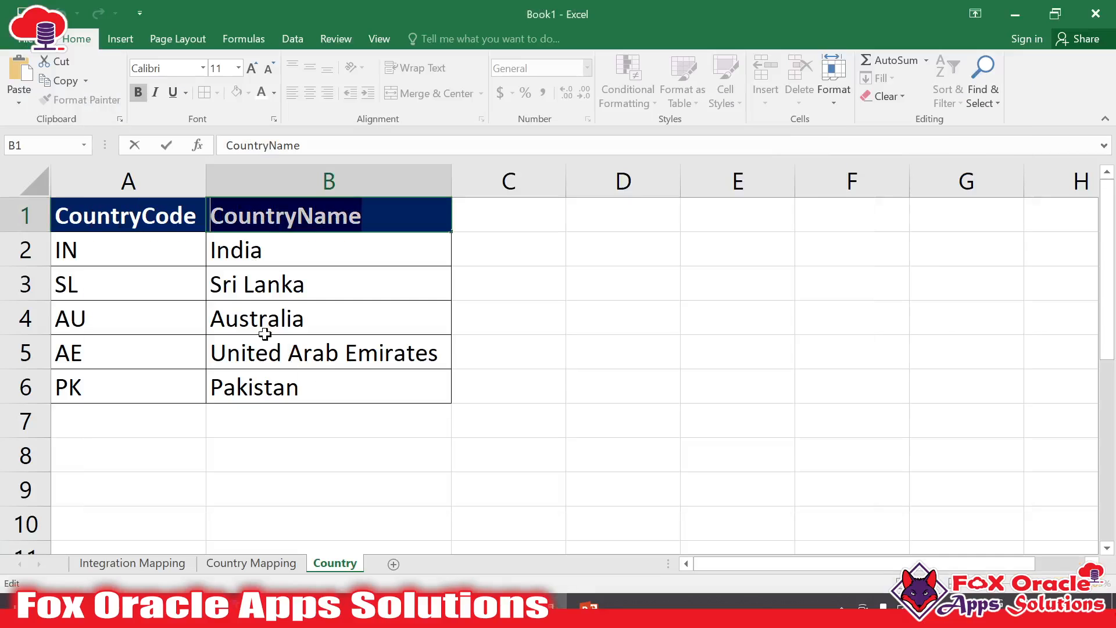
left_click(143, 259)
key("ctrl+c")
key("alt+Tab")
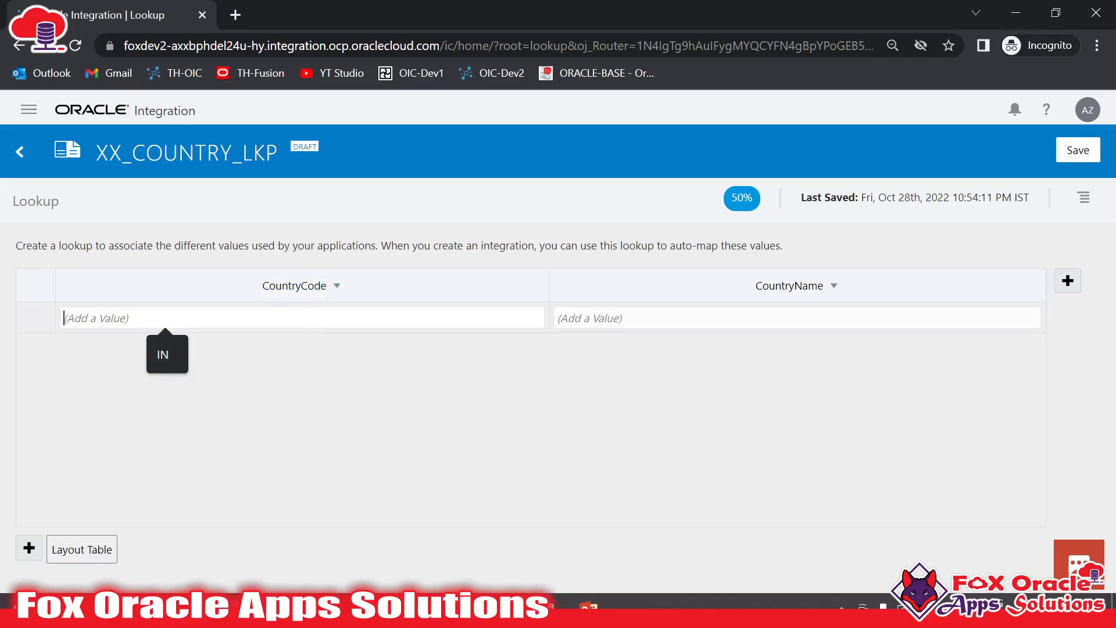
key("alt+Tab")
left_click(152, 286)
key("alt+Tab")
key("ctrl+v")
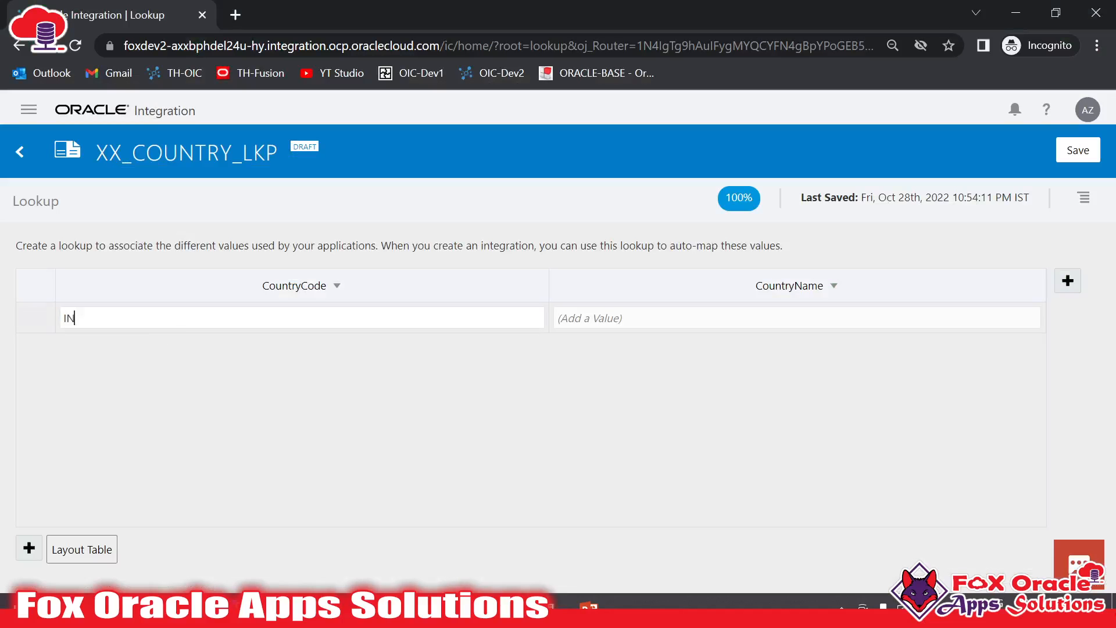
Step: Add a second row to the lookup and enter SL as its CountryCode value
left_click(29, 548)
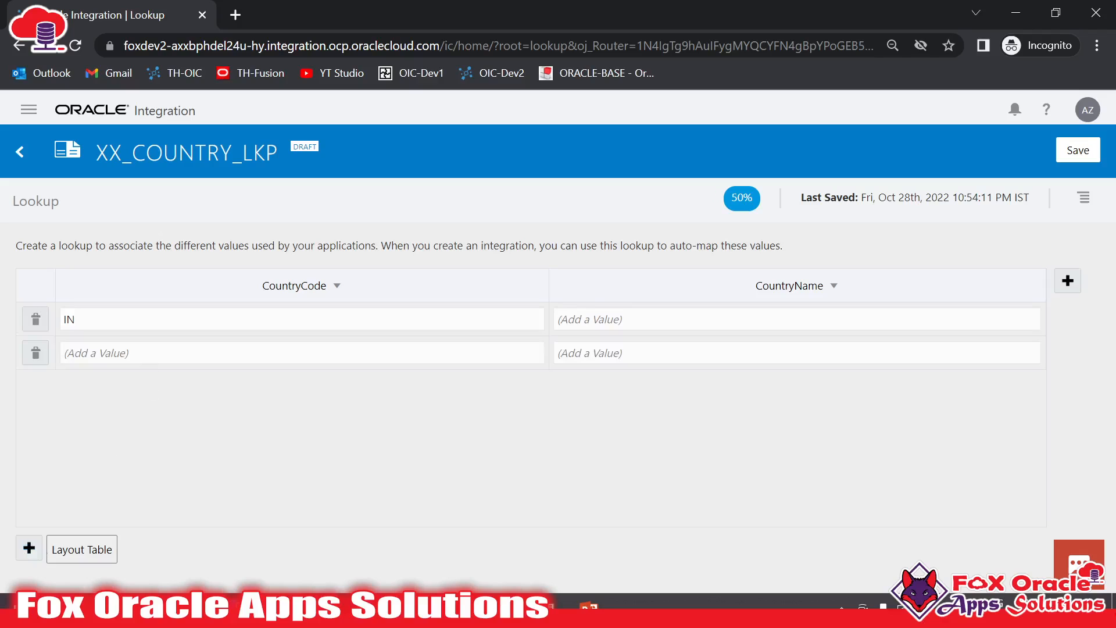
left_click(145, 355)
key("ctrl+v")
Step: Copy the code AU from the Excel Country sheet into the CountryCode value of a new third row in the Oracle Integration lookup
key("alt+Tab")
left_click(124, 325)
key("ctrl+c")
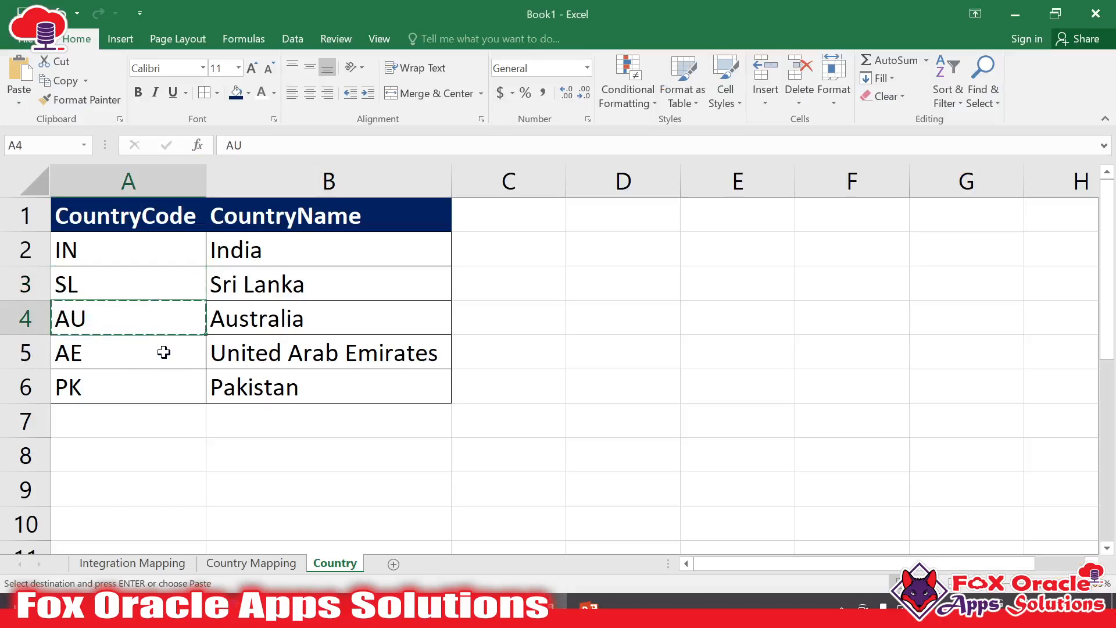
key("alt+Tab")
left_click(29, 549)
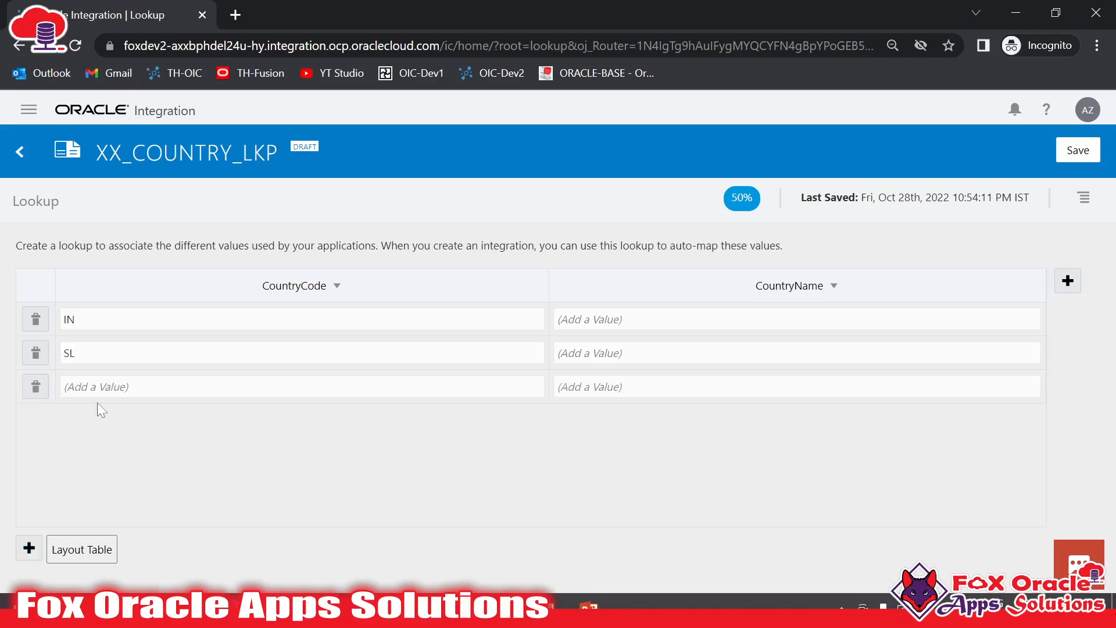
left_click(98, 389)
key("ctrl+v")
Step: Add a fourth row to the lookup and enter AE, copied from the Excel Country sheet, as its CountryCode value
left_click(29, 548)
key("alt+Tab")
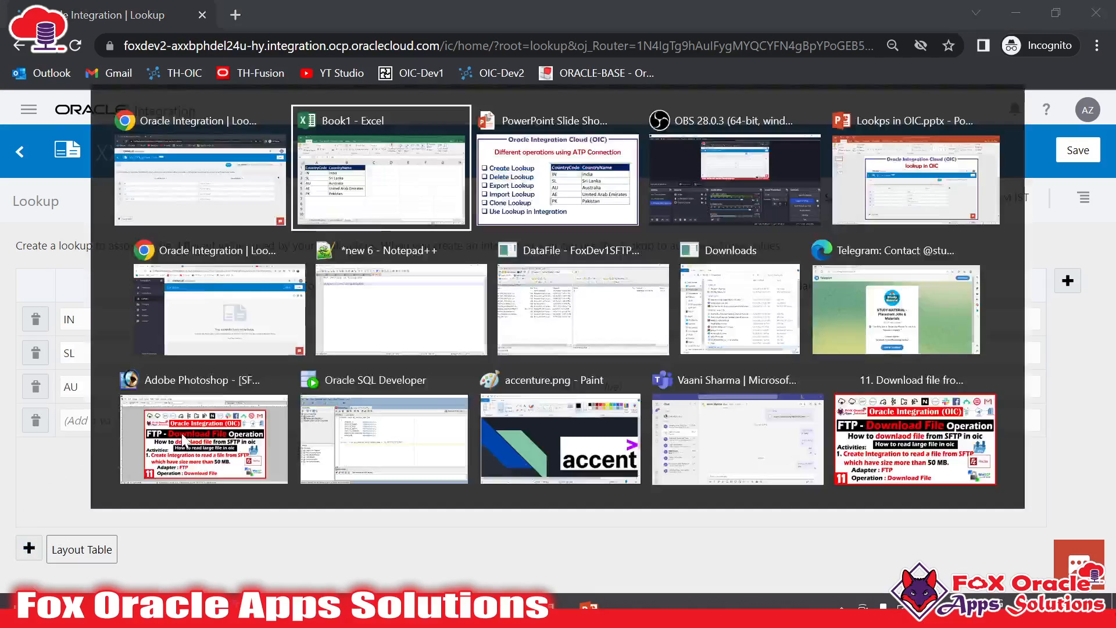
left_click(108, 370)
left_click(119, 354, "ctrl")
key("ctrl+c")
key("alt+Tab")
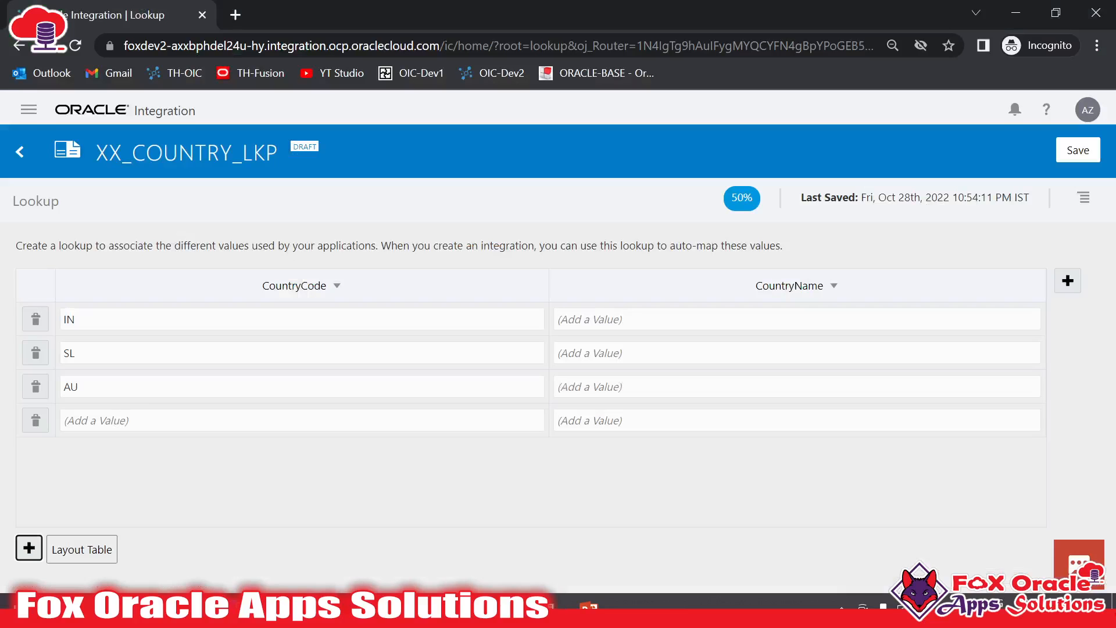
left_click(122, 420)
key("ctrl+v")
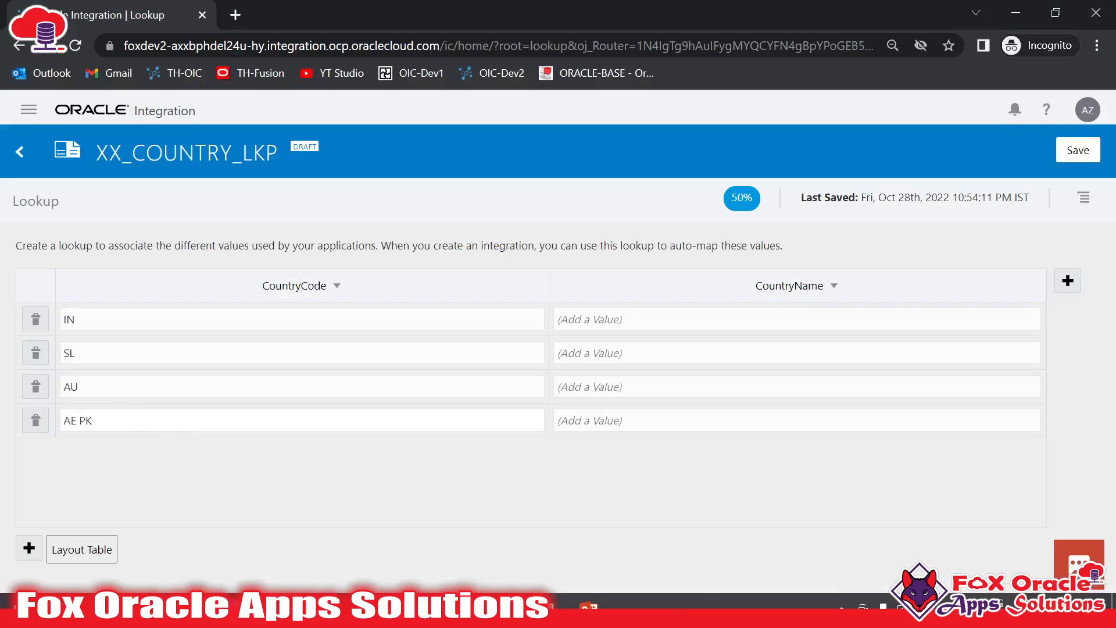
left_click(79, 420)
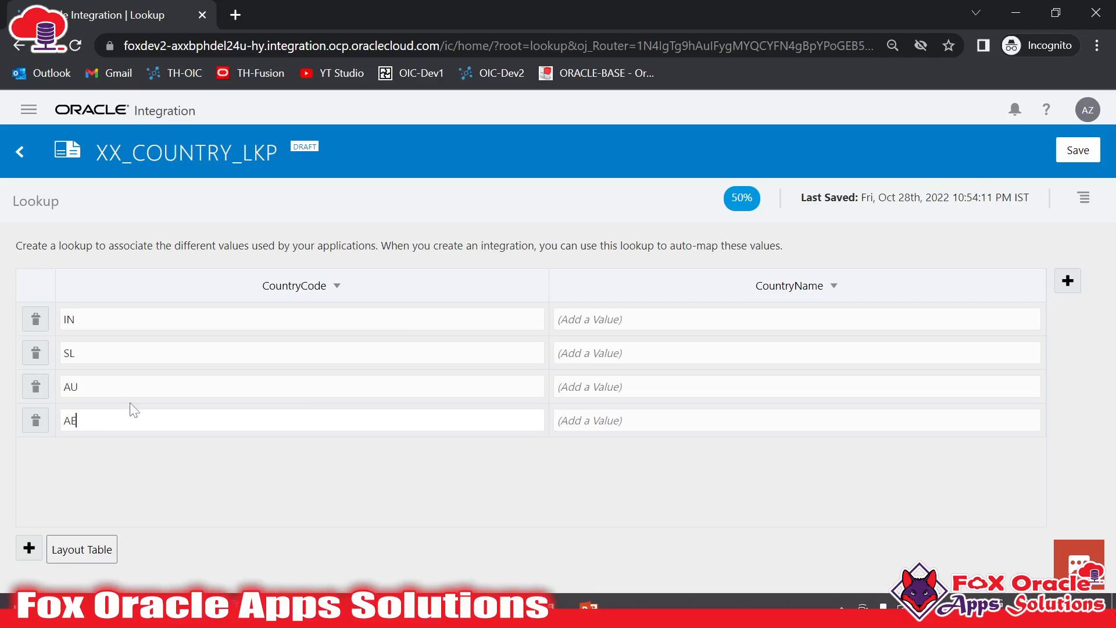
Step: Add a fifth row to the lookup and enter PK, copied from the Excel Country sheet, as its CountryCode value
left_click(30, 548)
key("alt+Tab")
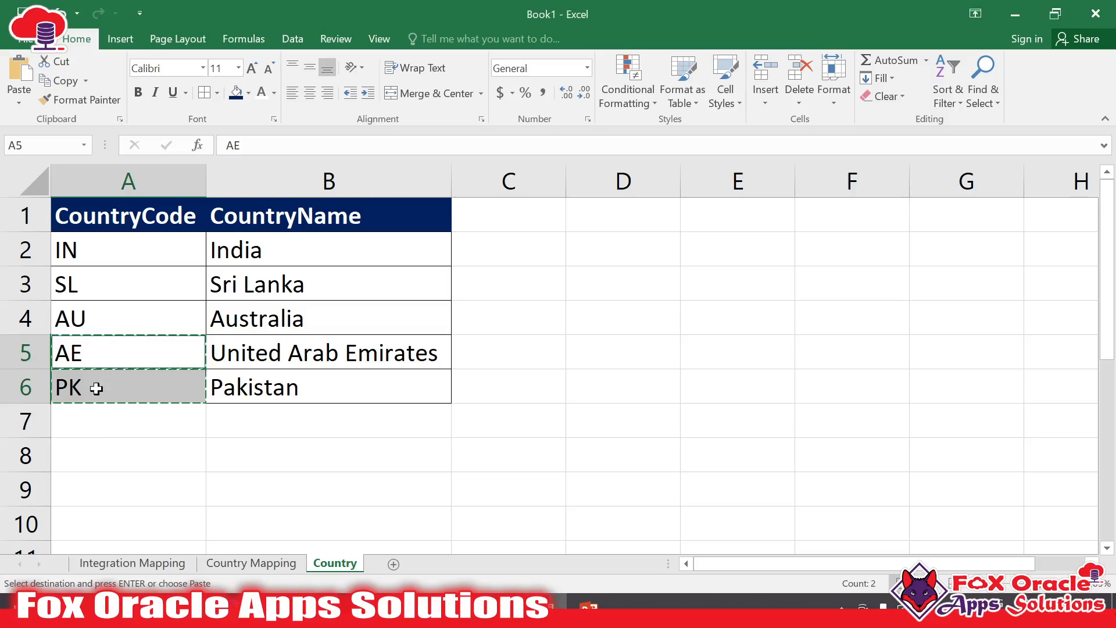
left_click(110, 392)
key("ctrl+c")
key("alt+Tab")
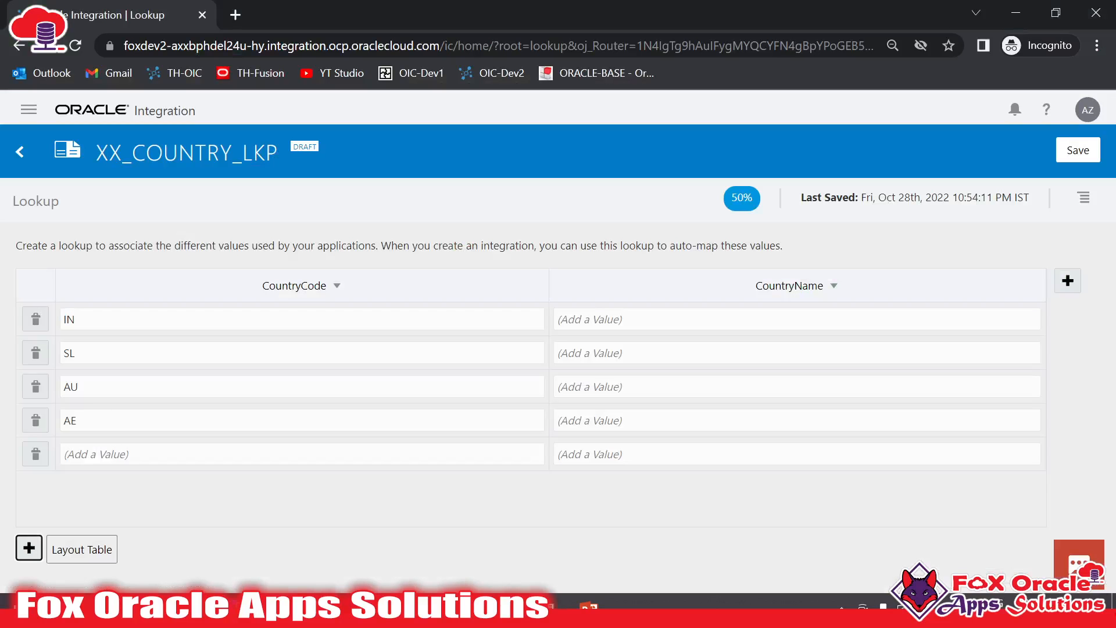
left_click(149, 455)
key("ctrl+v")
Step: Copy Pakistan from the Excel Country sheet into the CountryName value of the lookup's PK row
key("alt+Tab")
left_click(340, 397)
key("ctrl+c")
key("alt+Tab")
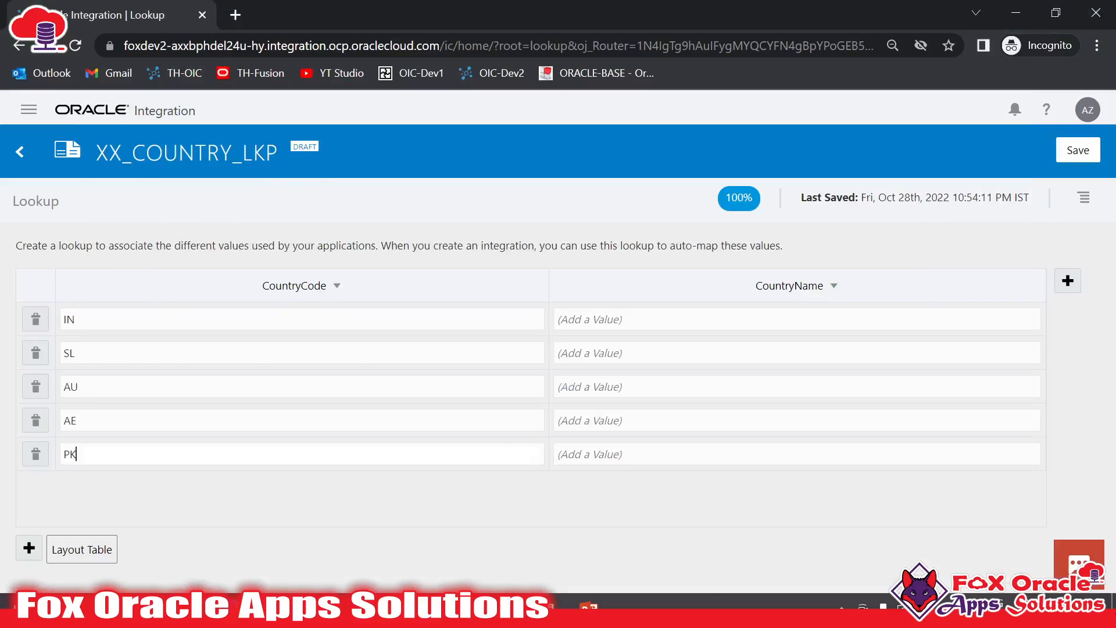
key("ctrl+v")
Step: Copy United Arab Emirates from the Excel Country sheet into the CountryName value of the lookup's AE row
key("alt+Tab")
left_click(389, 366)
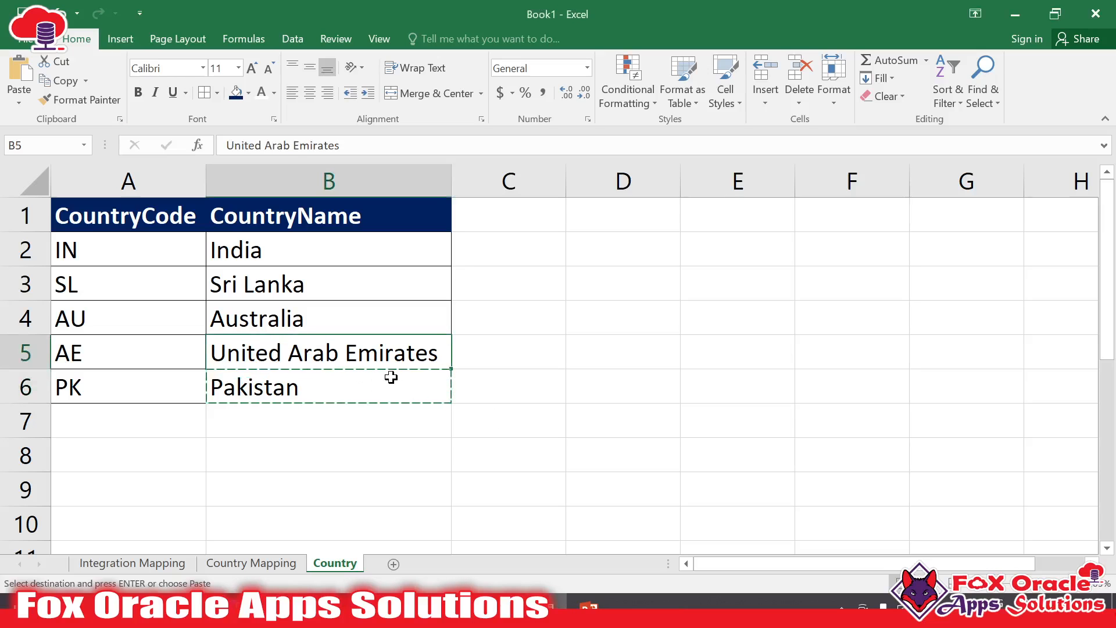
key("ctrl+c")
key("alt+Tab")
key("ctrl+v")
Step: Copy Australia from the Excel Country sheet into the CountryName value of the lookup's AU row
key("alt+Tab")
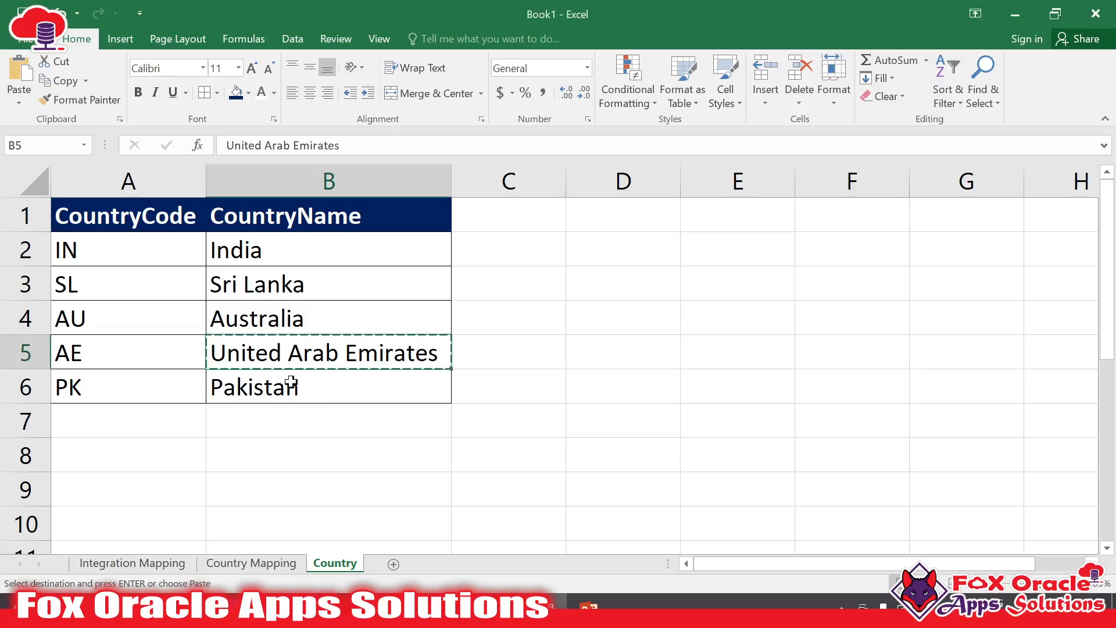
left_click(283, 313)
key("ctrl+c")
key("alt+Tab")
left_click(625, 388)
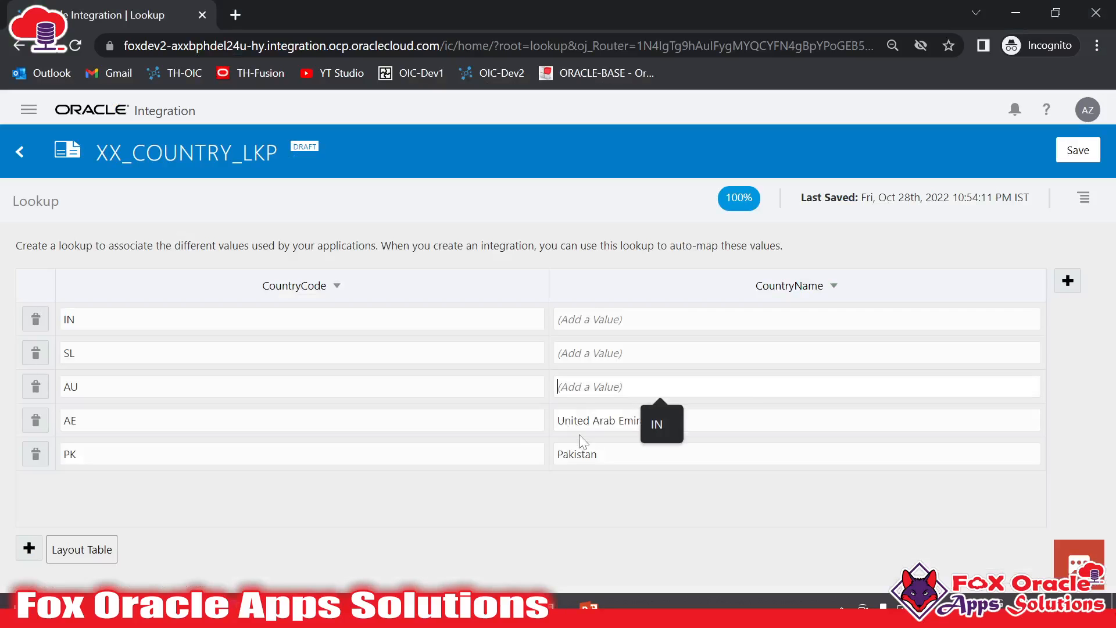
key("ctrl+v")
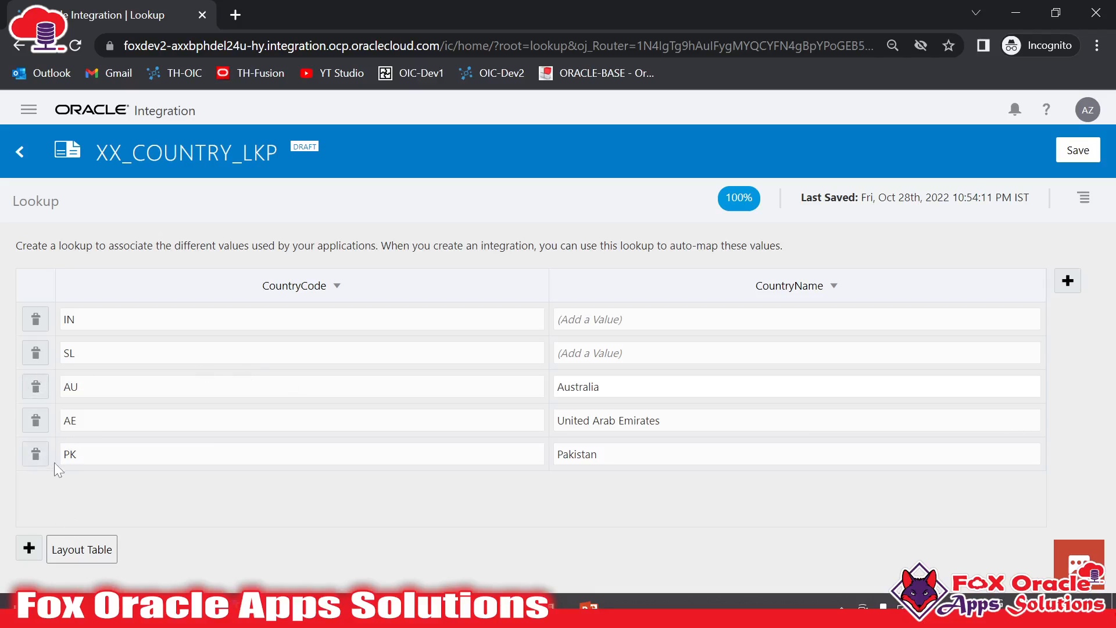
Step: Copy Sri Lanka from the Excel Country sheet into the CountryName value of the lookup's SL row
key("alt+Tab")
left_click(356, 291)
key("ctrl+c")
key("alt+Tab")
key("ctrl+v")
Step: Copy India from the Excel Country sheet into the CountryName value of the lookup's IN row
key("alt+Tab")
left_click(288, 249)
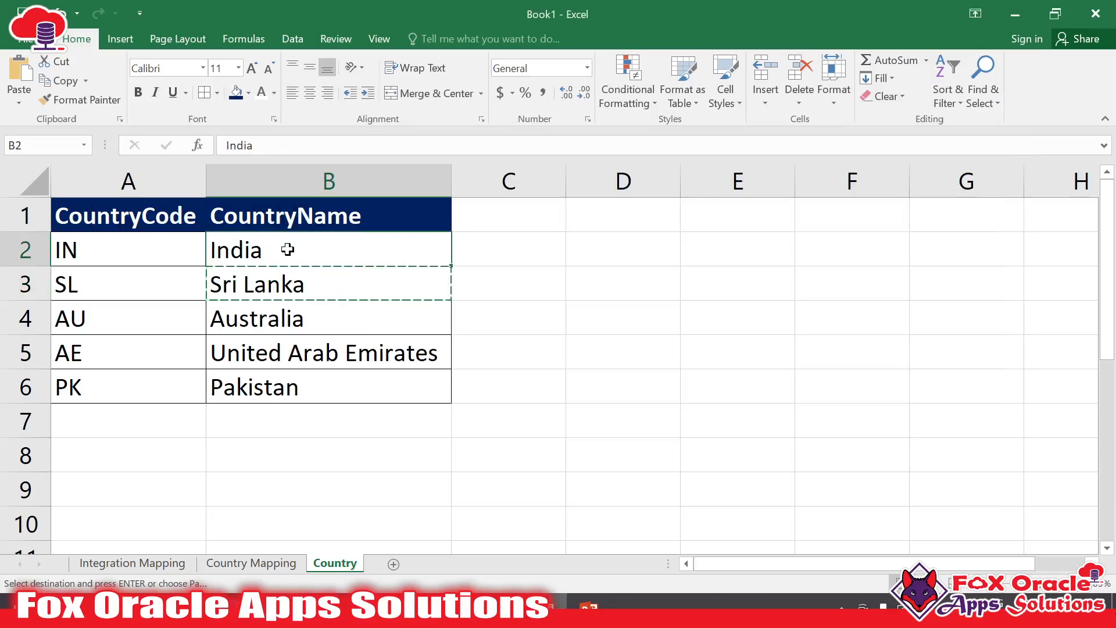
key("ctrl+c")
key("alt+Tab")
left_click(669, 319)
key("ctrl+v")
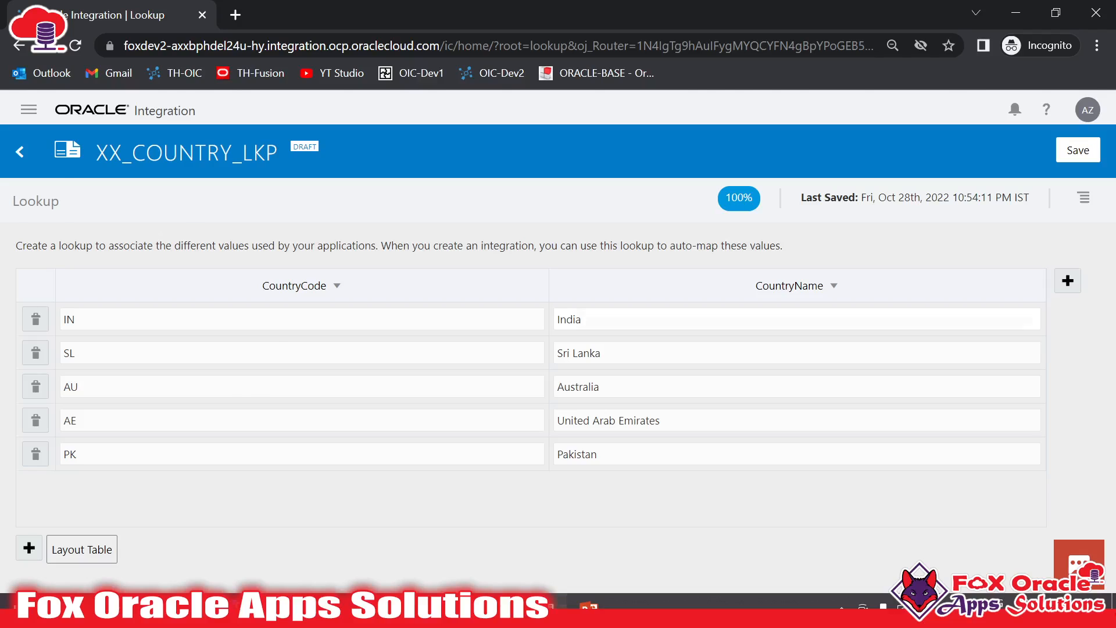
Step: Examine the PhoneCode and TimeZone columns on the Country Mapping sheet in Excel
key("alt+Tab")
left_click(251, 563)
left_click(430, 283)
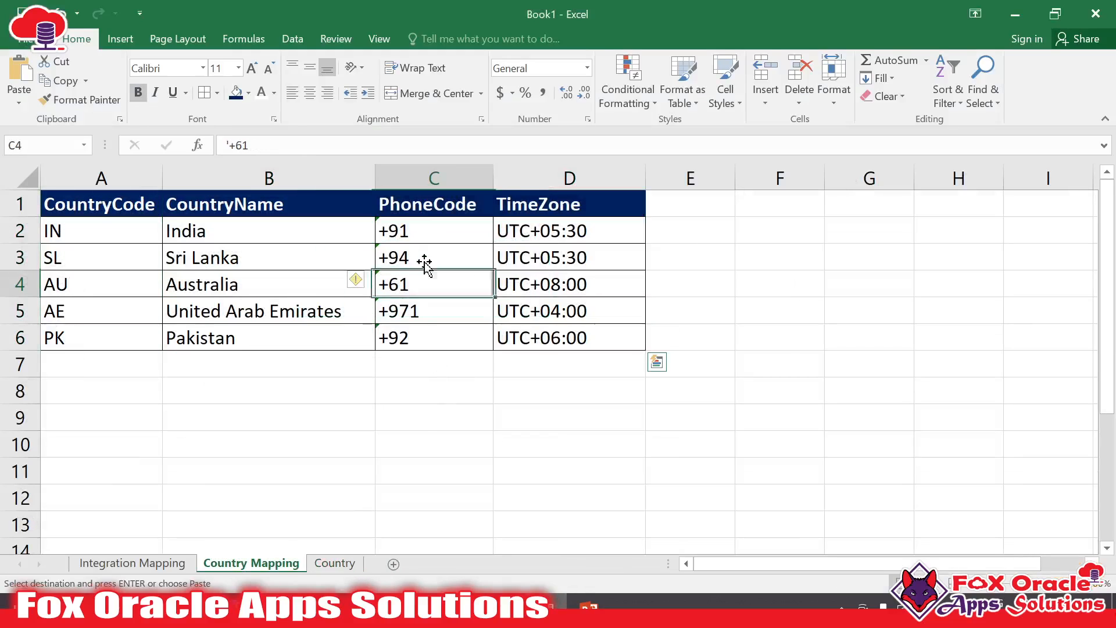
left_click_drag(411, 204, 498, 336)
left_click_drag(523, 204, 525, 348)
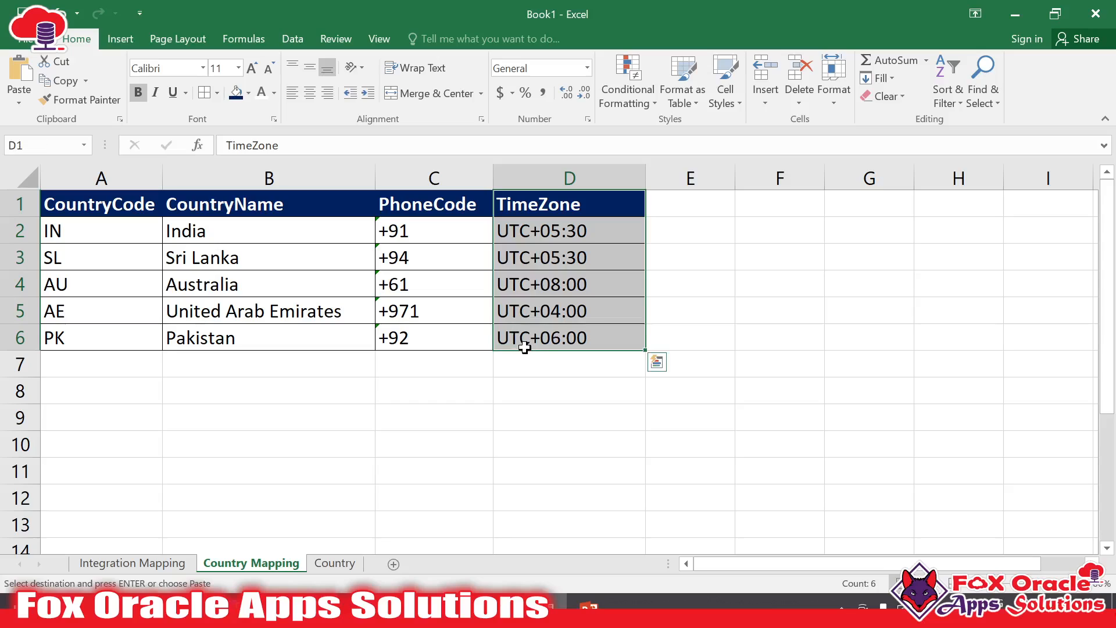
Step: Back in Oracle Integration, try adding a third domain named PhoneCode to the lookup and remove that domain again
key("alt+Tab")
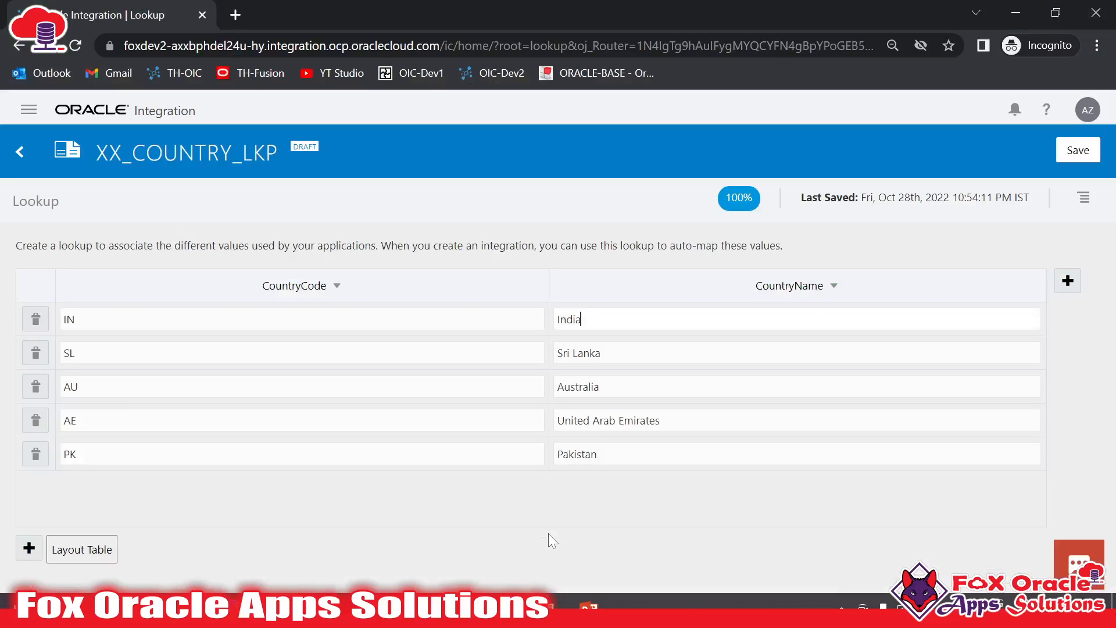
left_click(1068, 281)
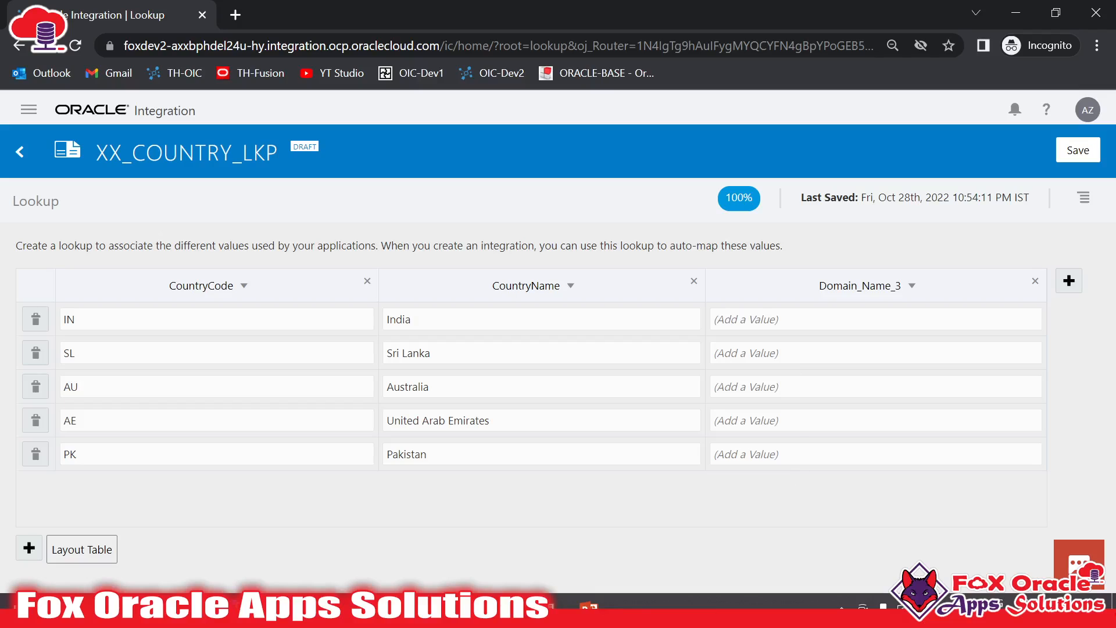
left_click_drag(789, 335, 798, 455)
left_click(811, 353)
left_click(906, 287)
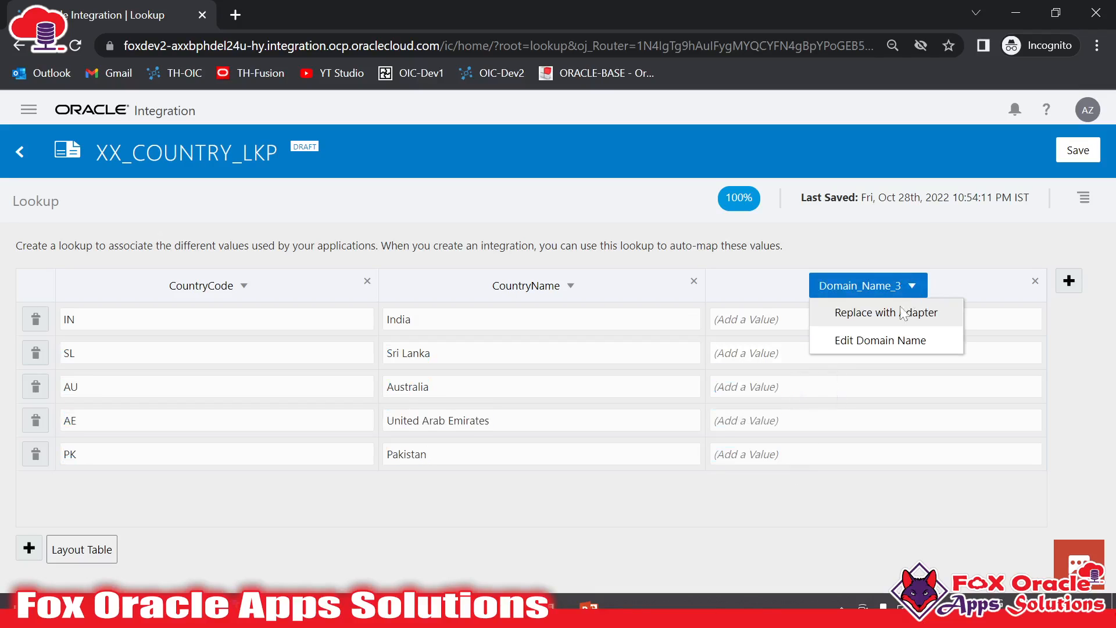
left_click(880, 340)
left_click(339, 363)
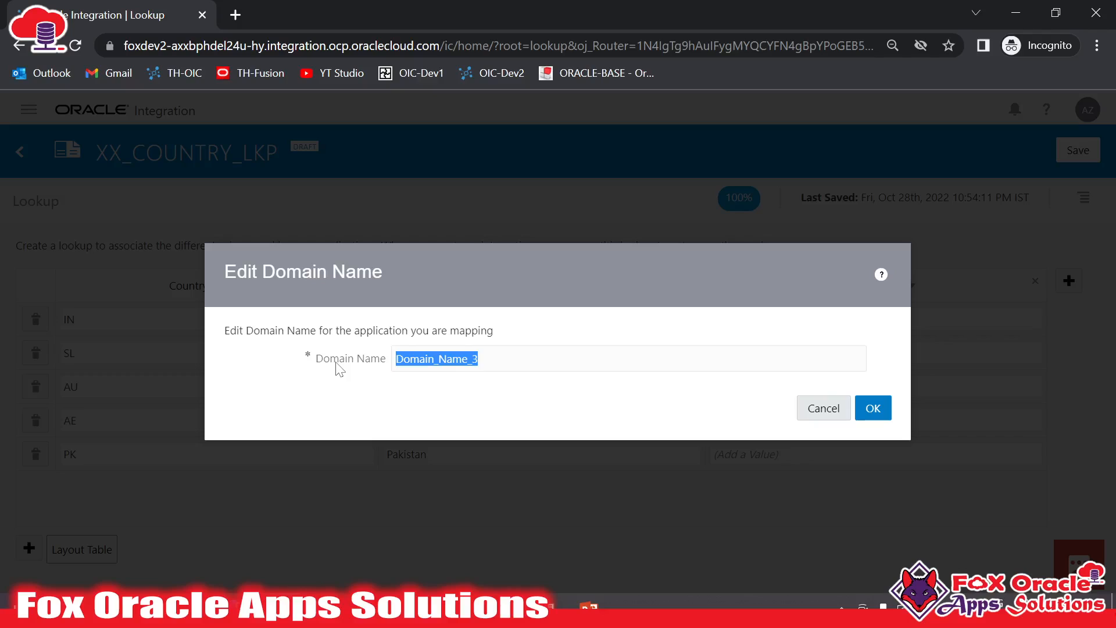
type("P")
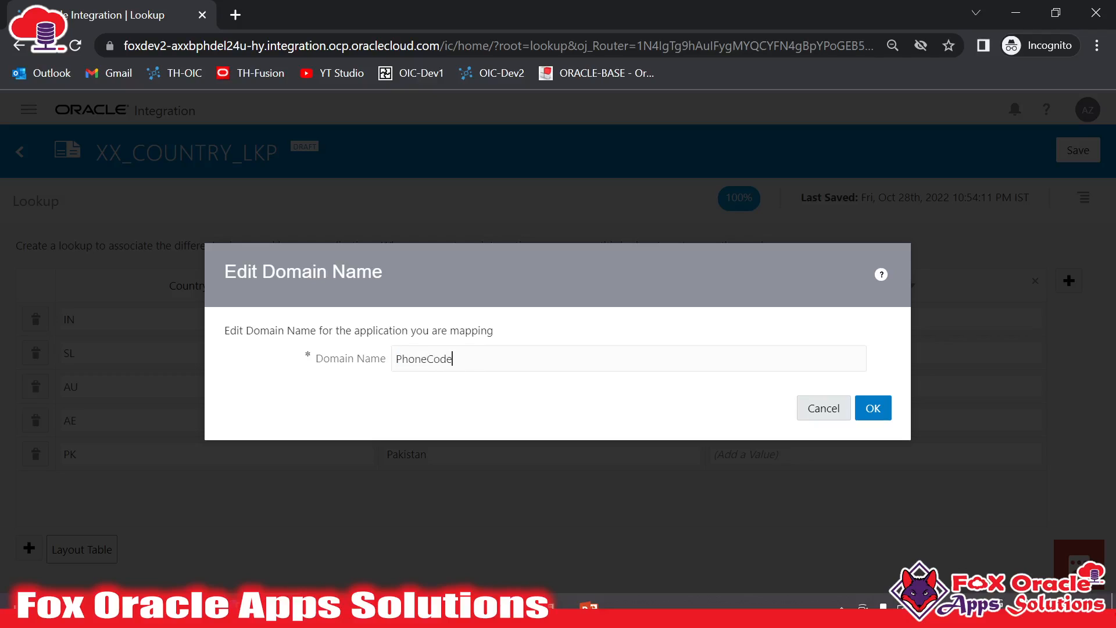
type("honeCode")
left_click(872, 408)
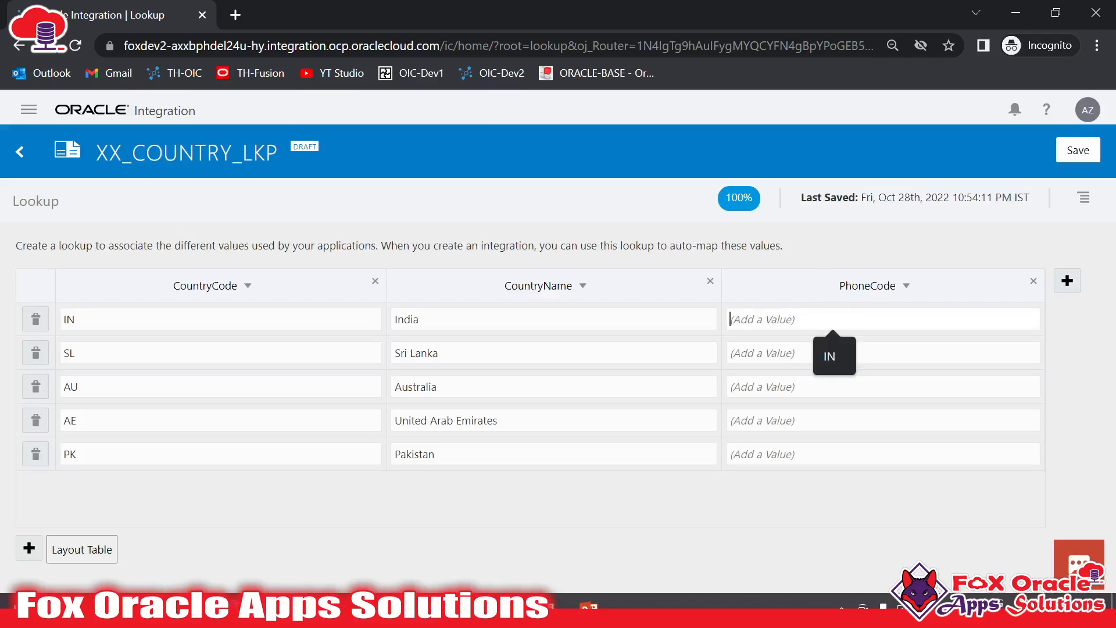
left_click(860, 454)
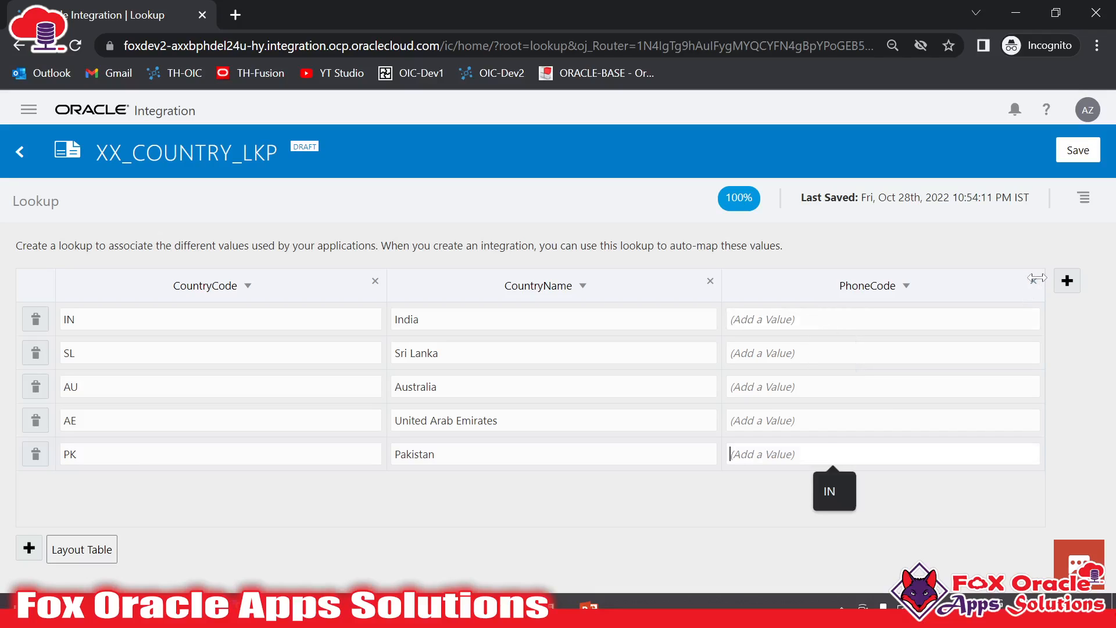
left_click(1034, 280)
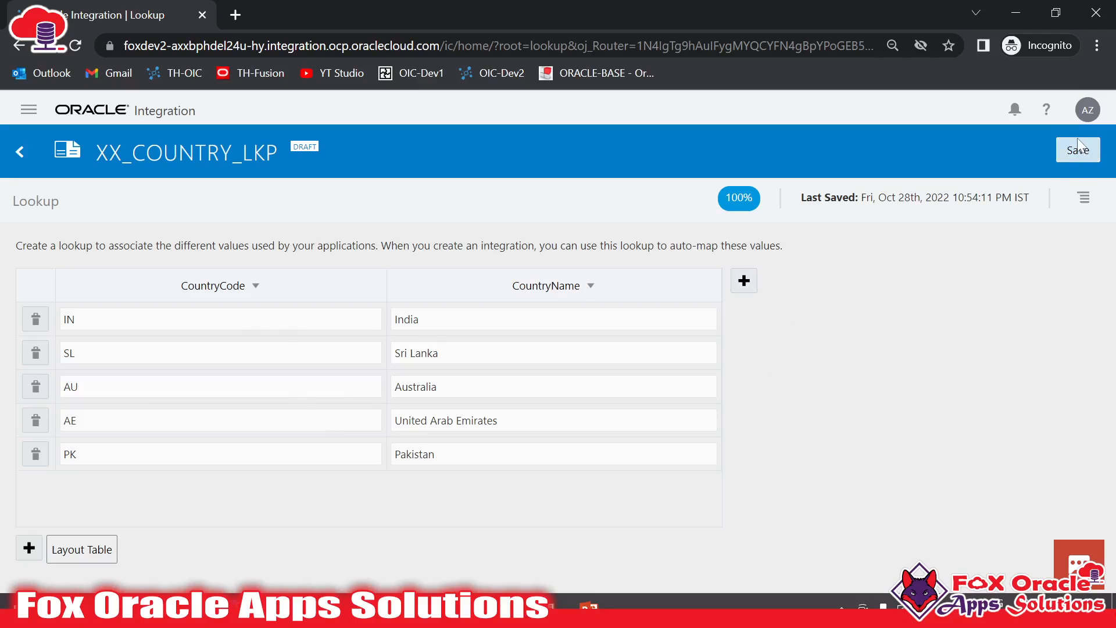
Step: Save the XX_COUNTRY_LKP lookup and return to the list of lookups
left_click(1074, 158)
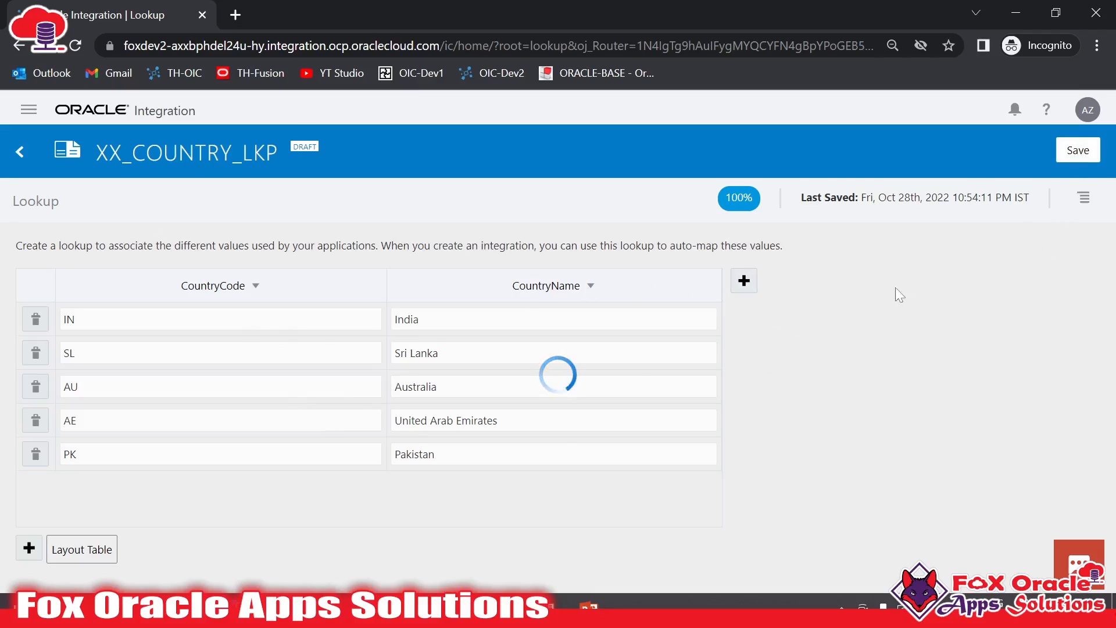
left_click(1086, 205)
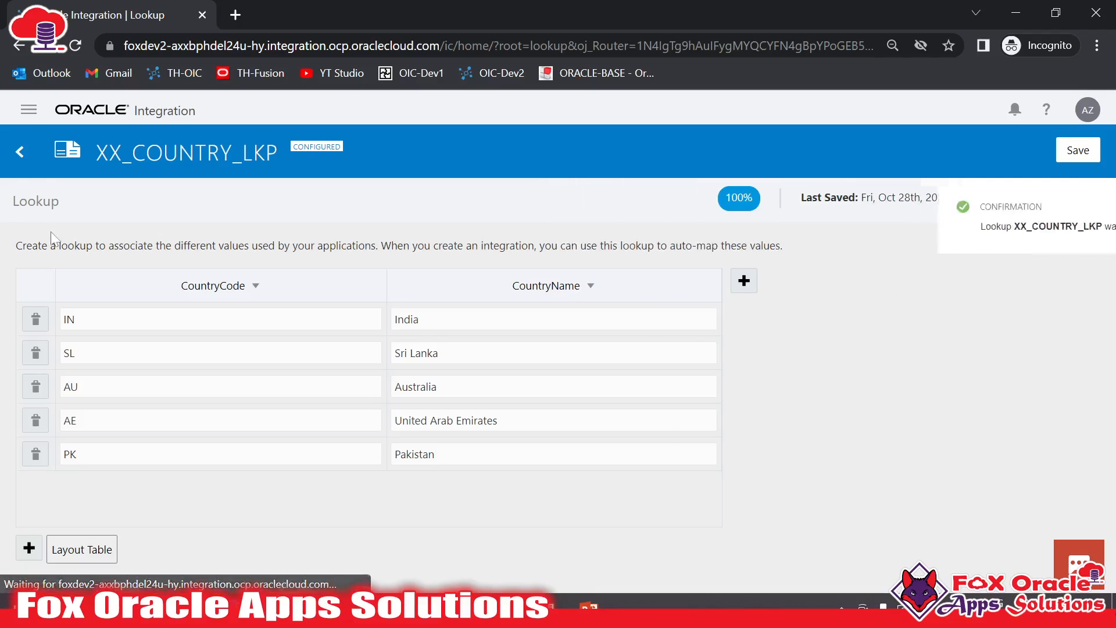
left_click(17, 162)
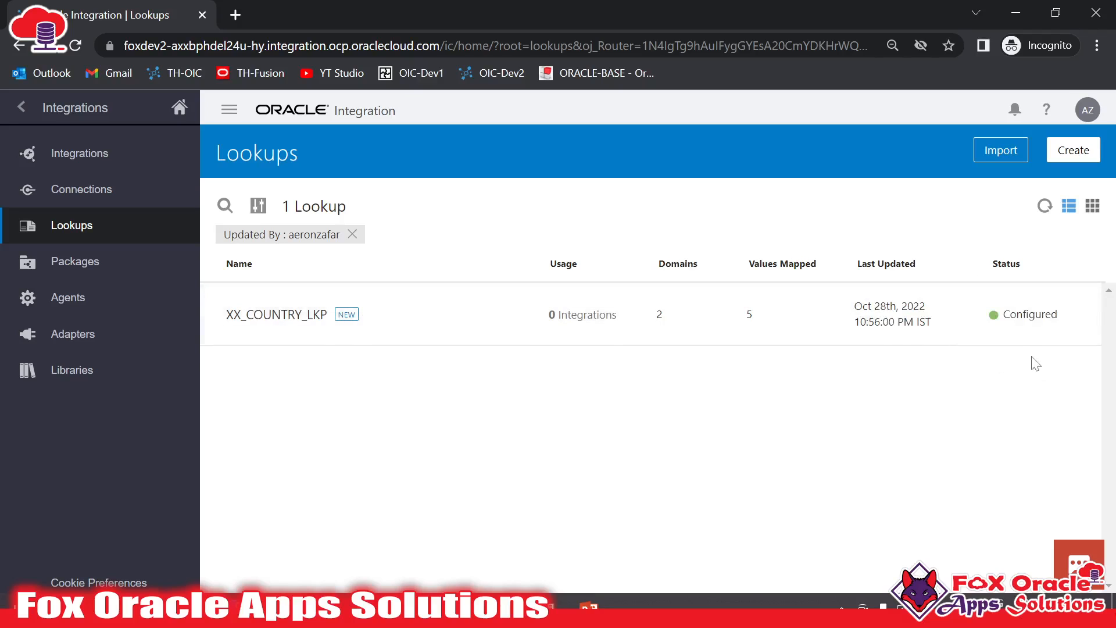
Step: Create a new App Driven Orchestration integration named XX Country Lookup 01
left_click(67, 154)
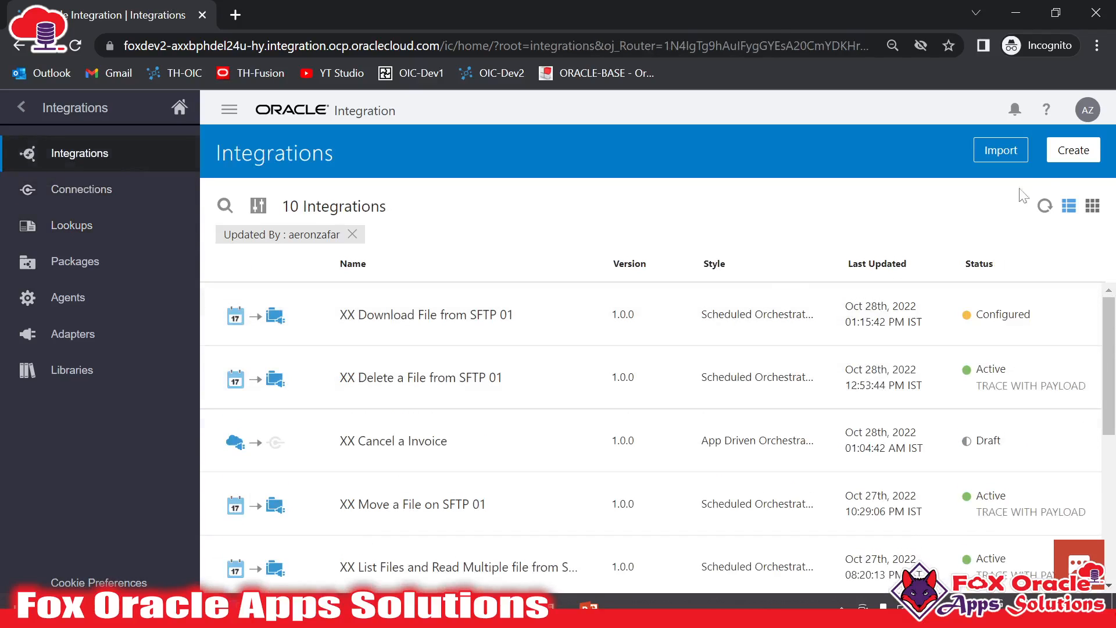
left_click(1067, 153)
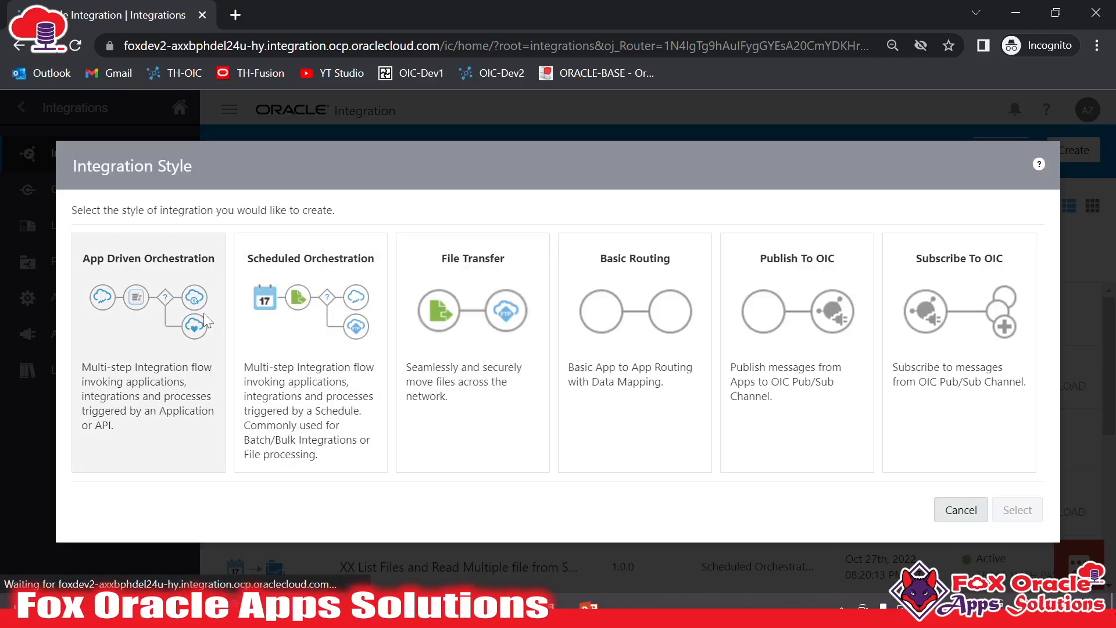
left_click(1017, 509)
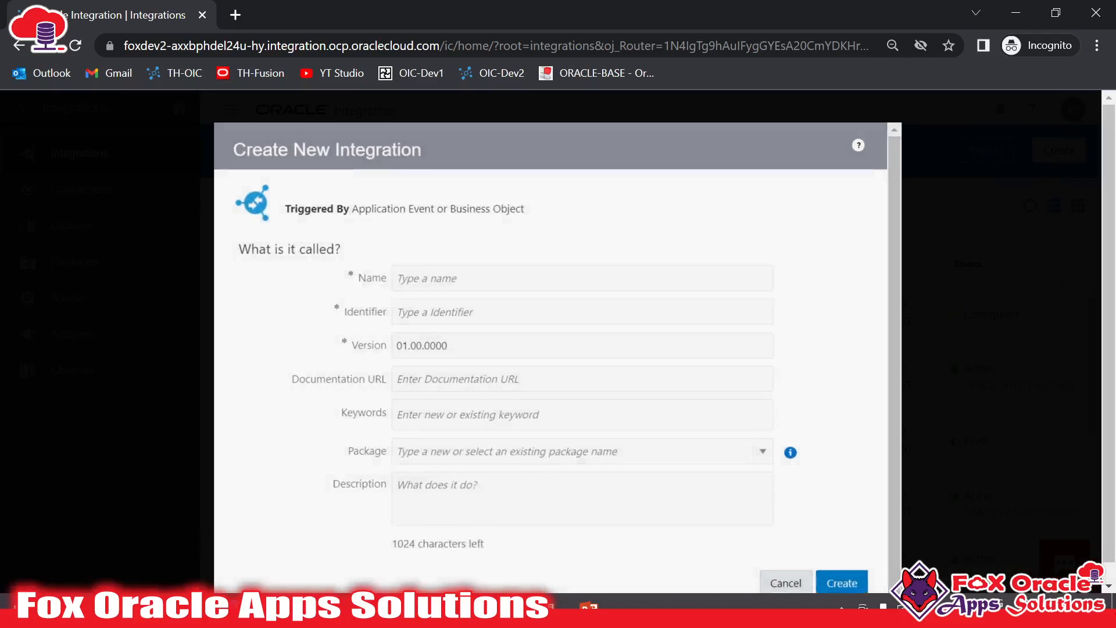
left_click(477, 275)
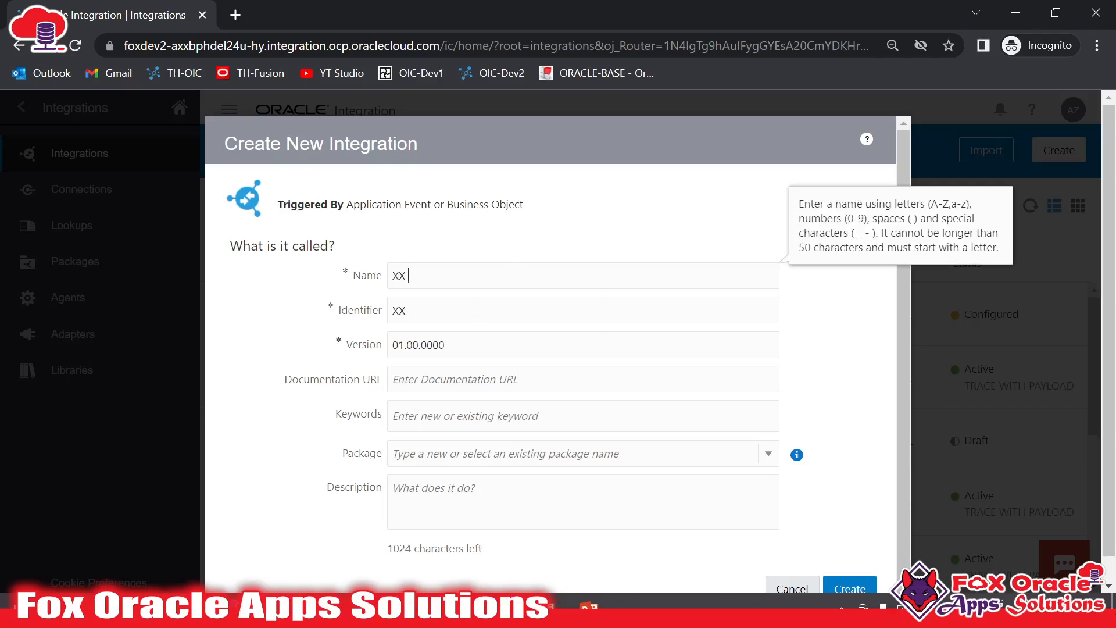
key("BackSpace")
key("BackSpace")
key("BackSpace")
type("oo")
type("ooku")
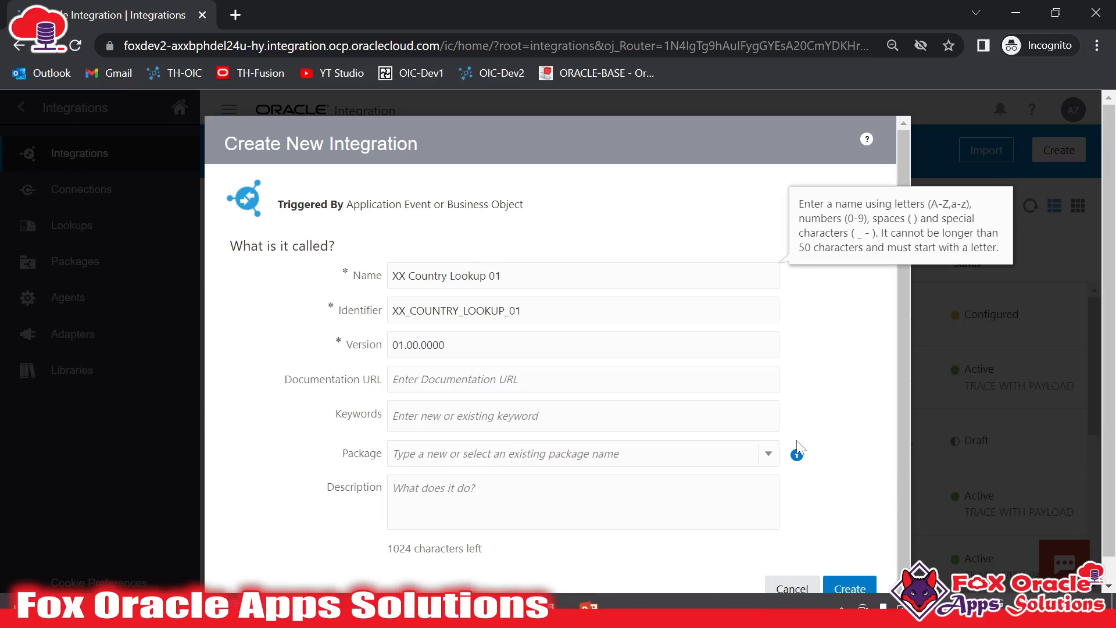
left_click(851, 586)
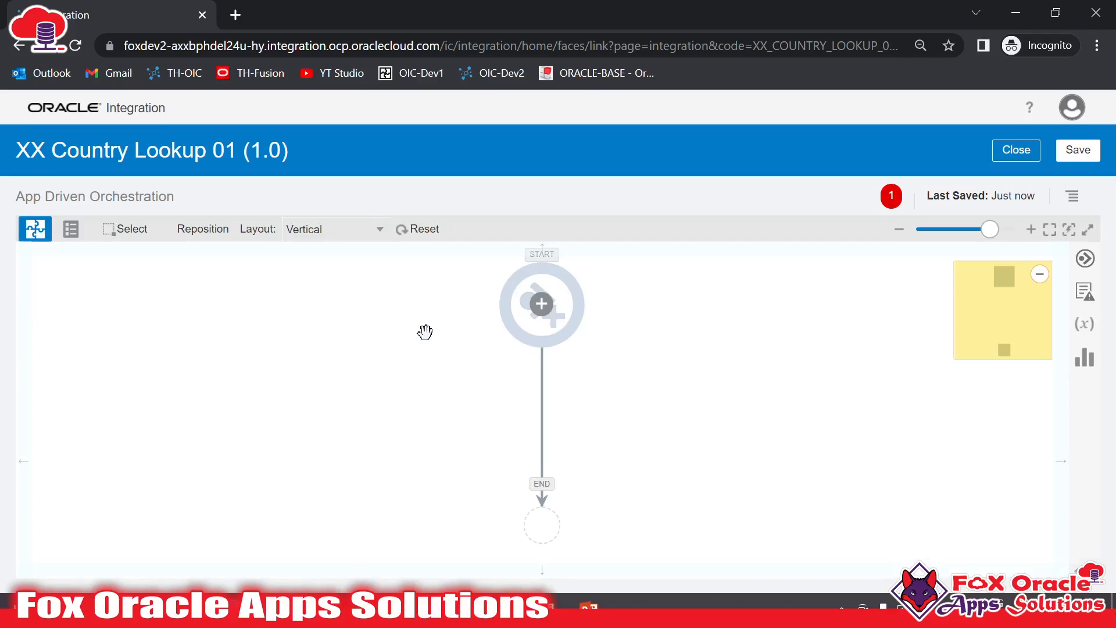
left_click(428, 356)
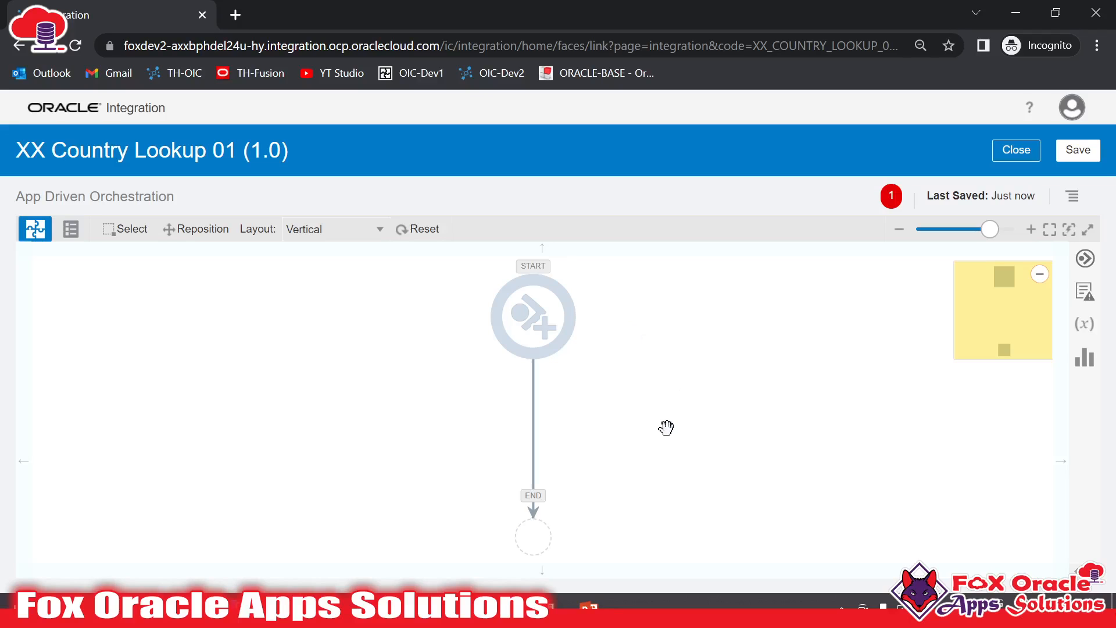
Step: Add the REST connection XX REST Conn Triger as the start trigger of the integration
left_click(1084, 258)
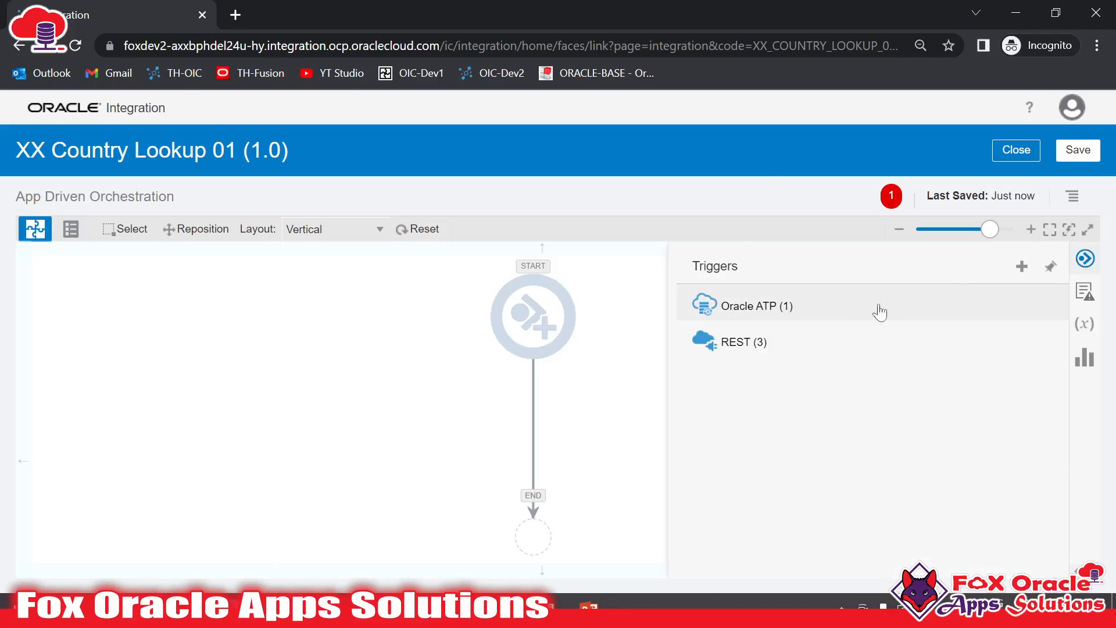
left_click(782, 314)
left_click(761, 380)
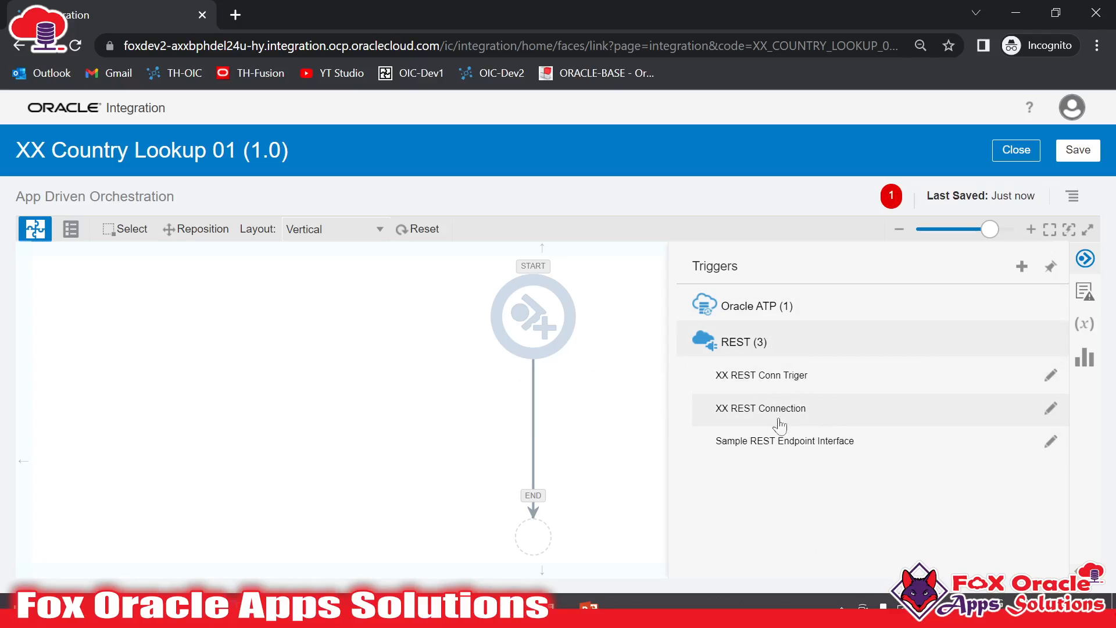
left_click_drag(774, 383, 566, 371)
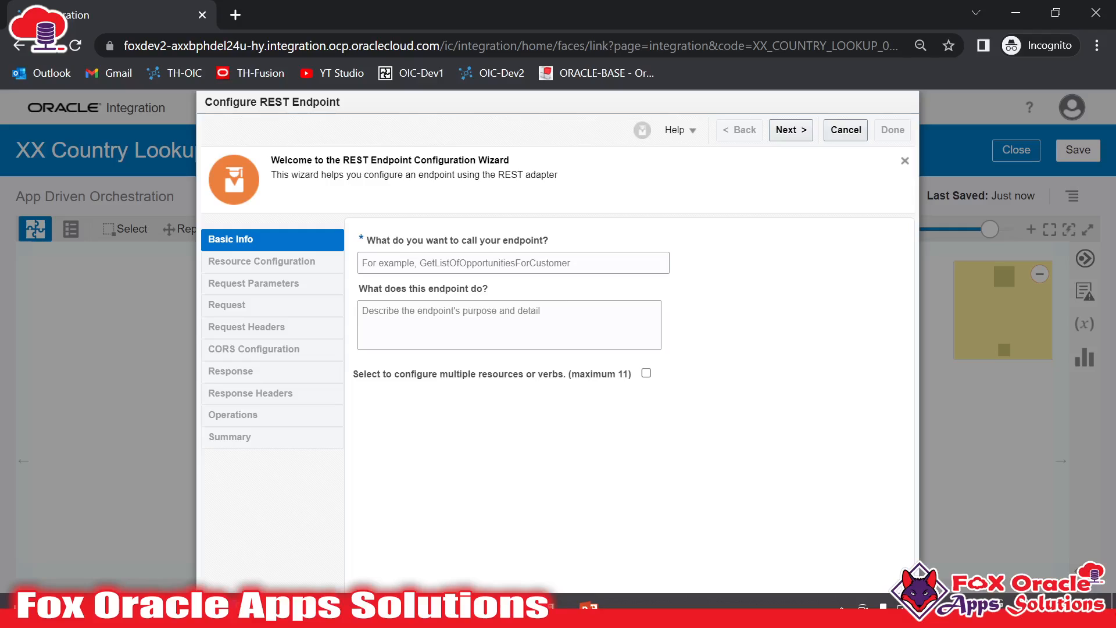
Step: Name the REST endpoint startREST and continue to the resource configuration
left_click(513, 262)
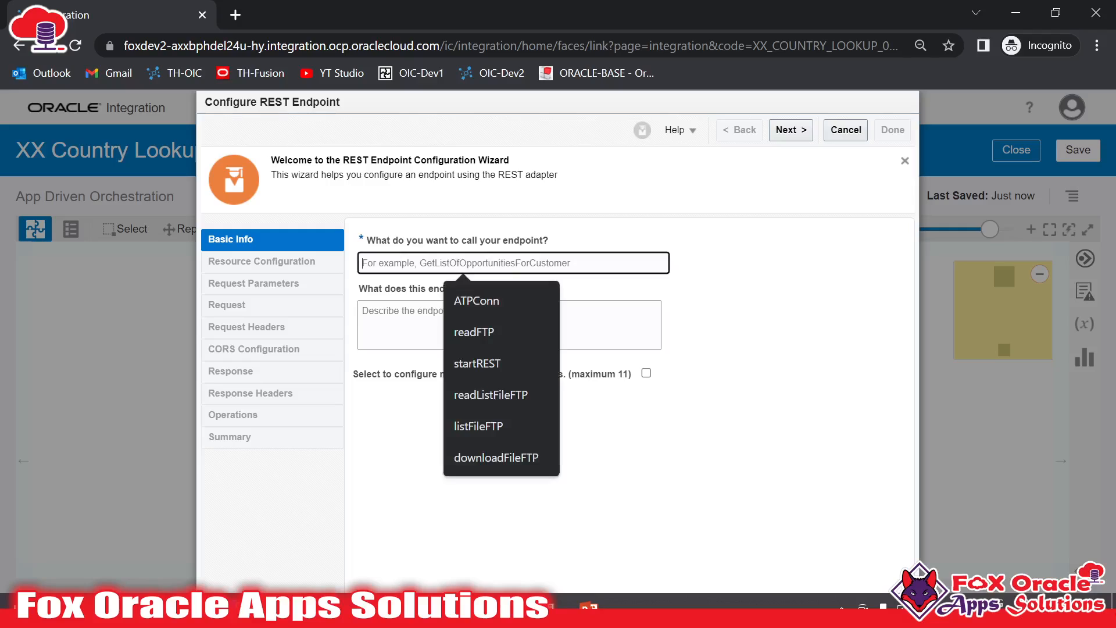
left_click(759, 200)
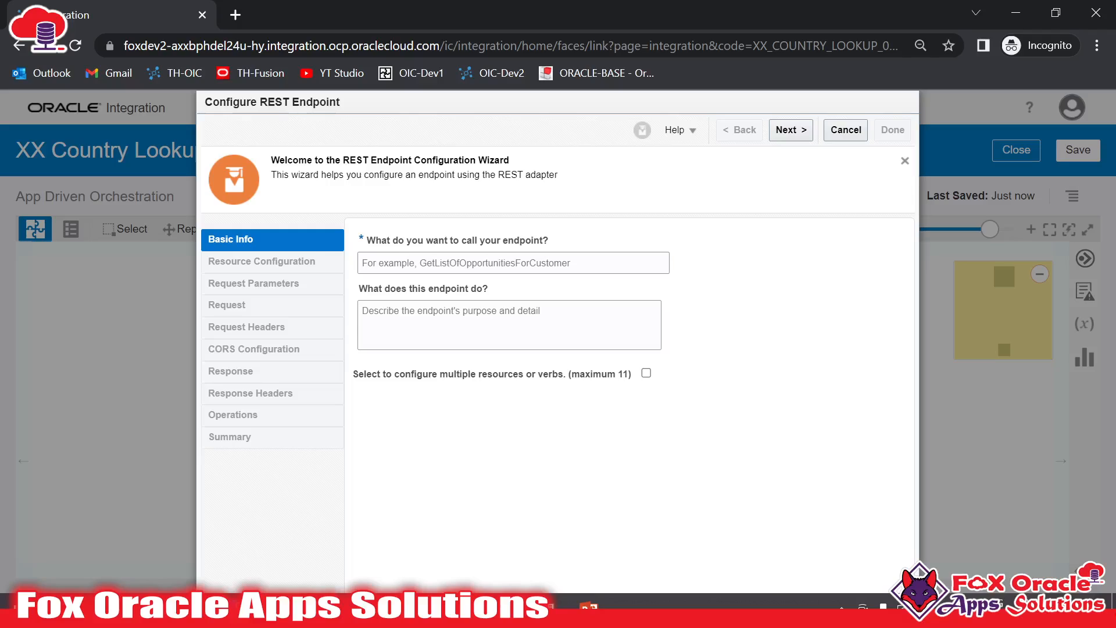
left_click(513, 262)
type("startREST")
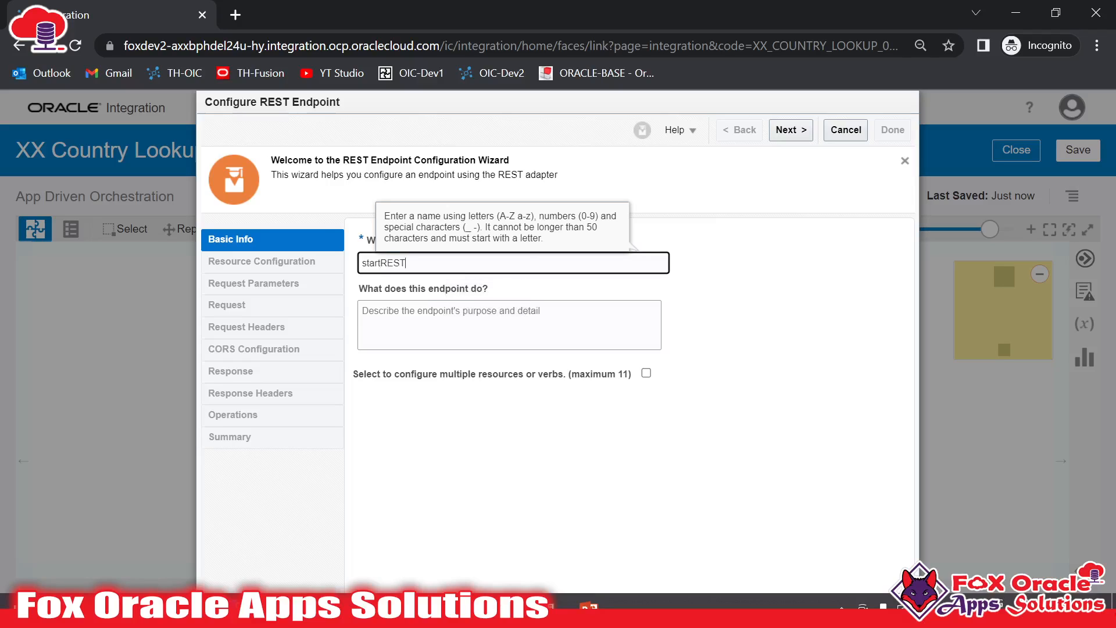
left_click(790, 130)
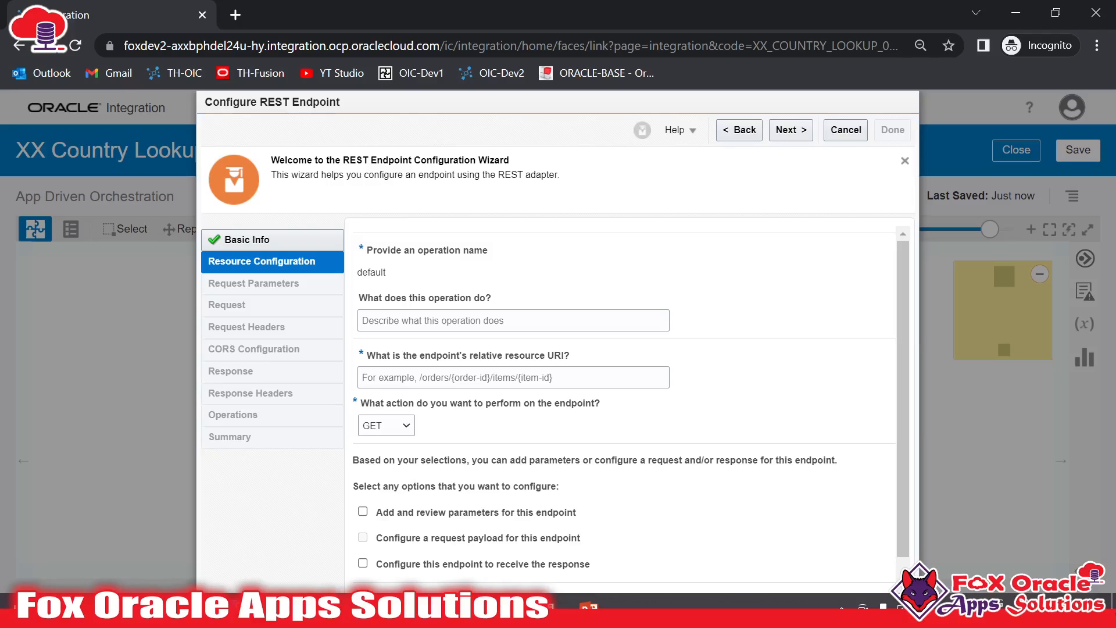
Step: Set the endpoint's relative resource URI to /country
scroll(511, 351, "down", 1)
left_click(473, 329)
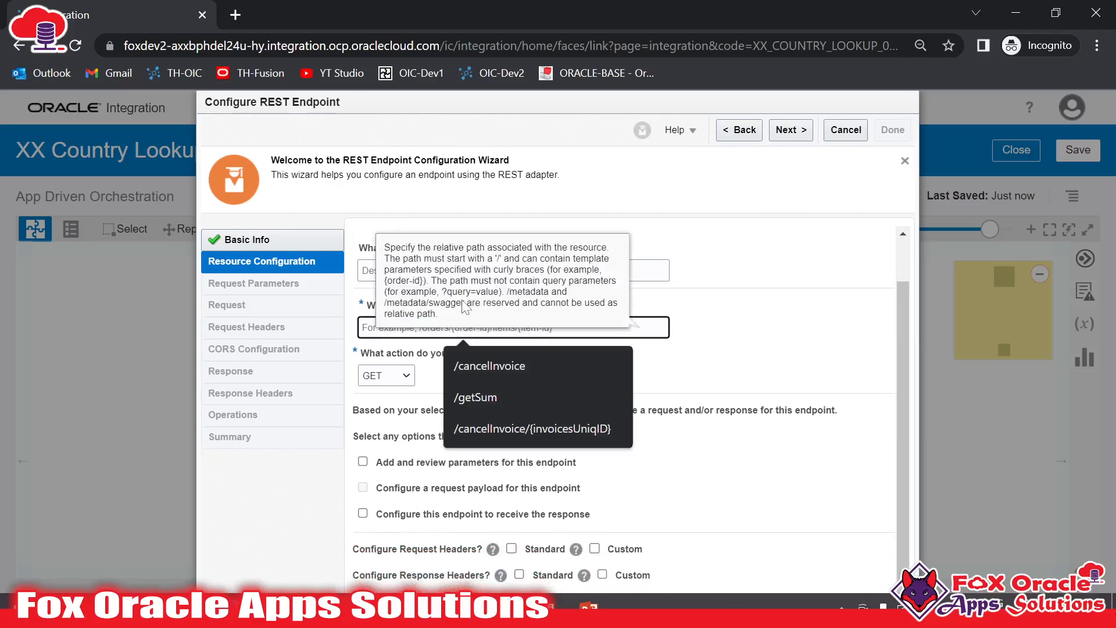
left_click(471, 330)
type("/")
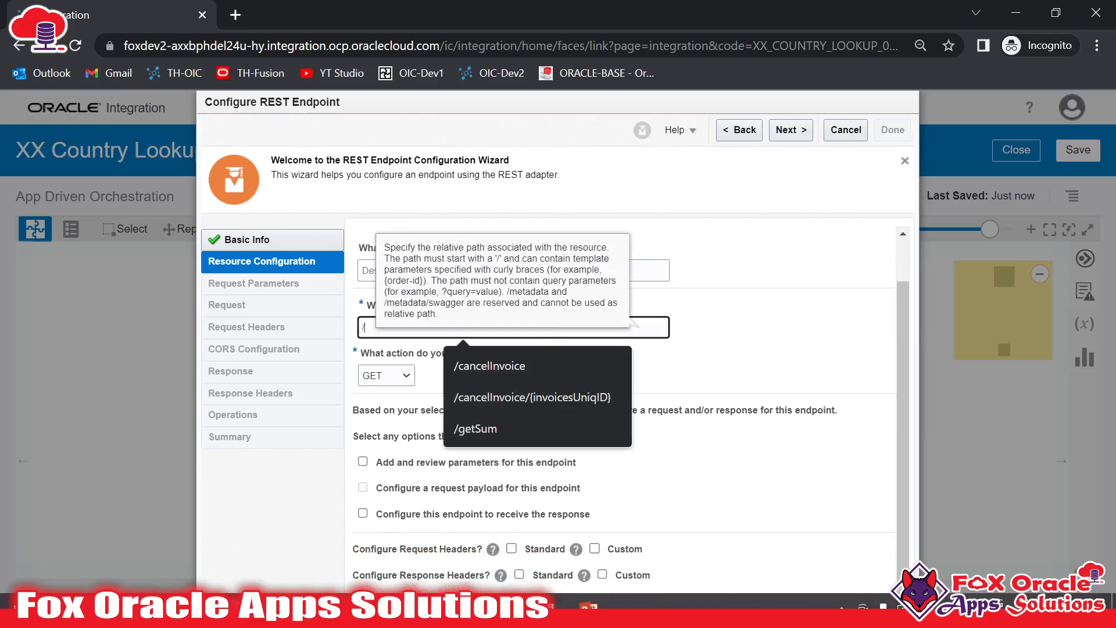
type("con")
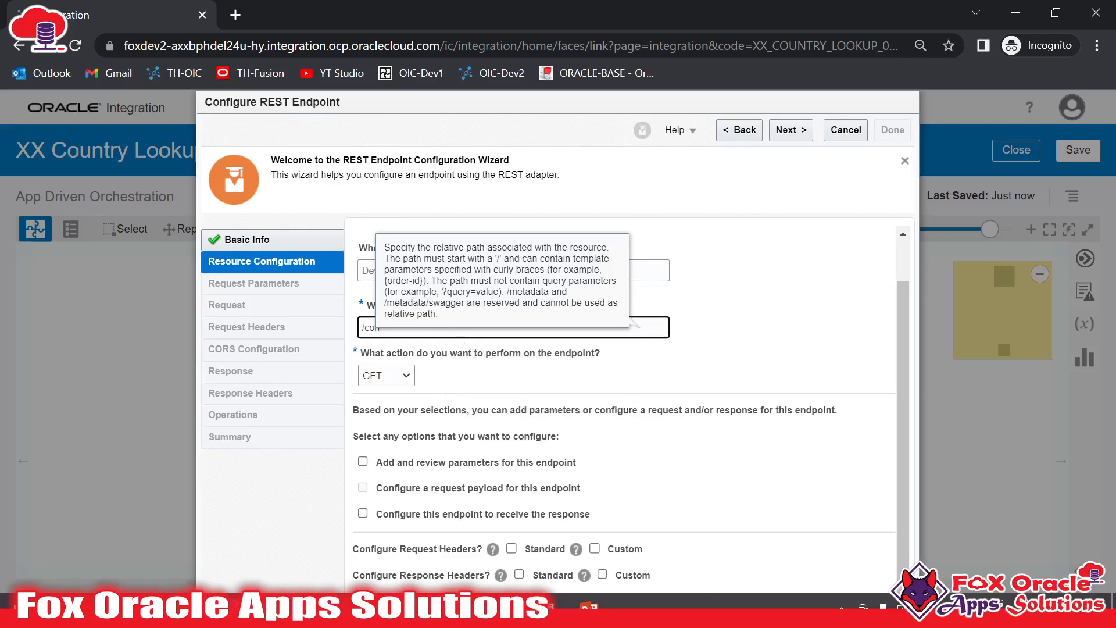
left_click(638, 371)
scroll(442, 350, "up", 1)
scroll(453, 374, "down", 1)
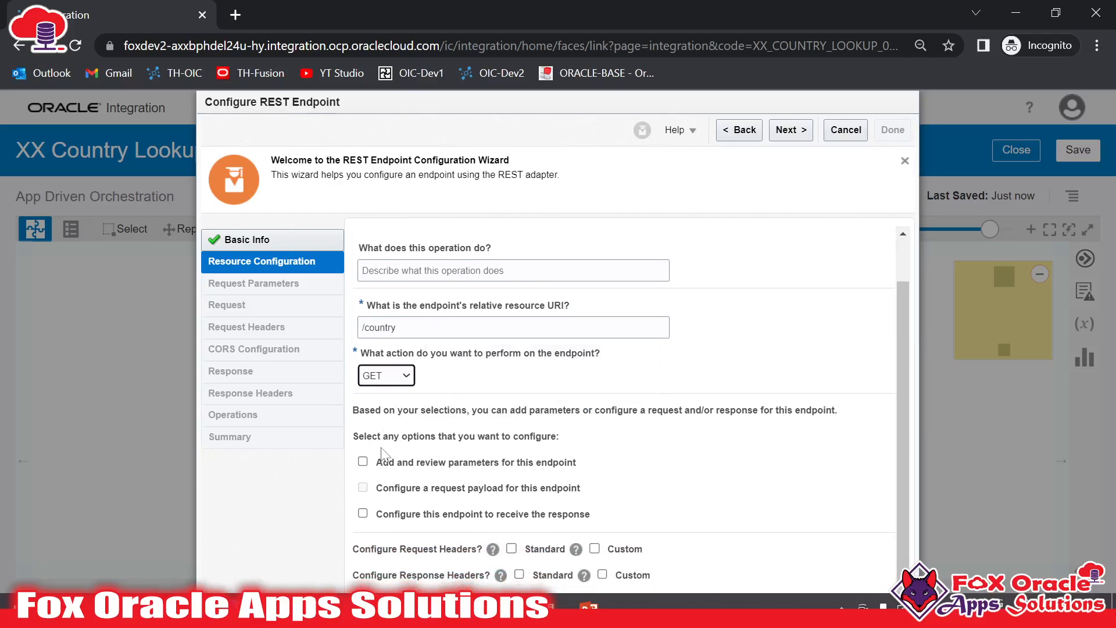
Step: Set the endpoint action to POST, enable both the request payload and the response, and continue to the request configuration
left_click(401, 375)
left_click(394, 419)
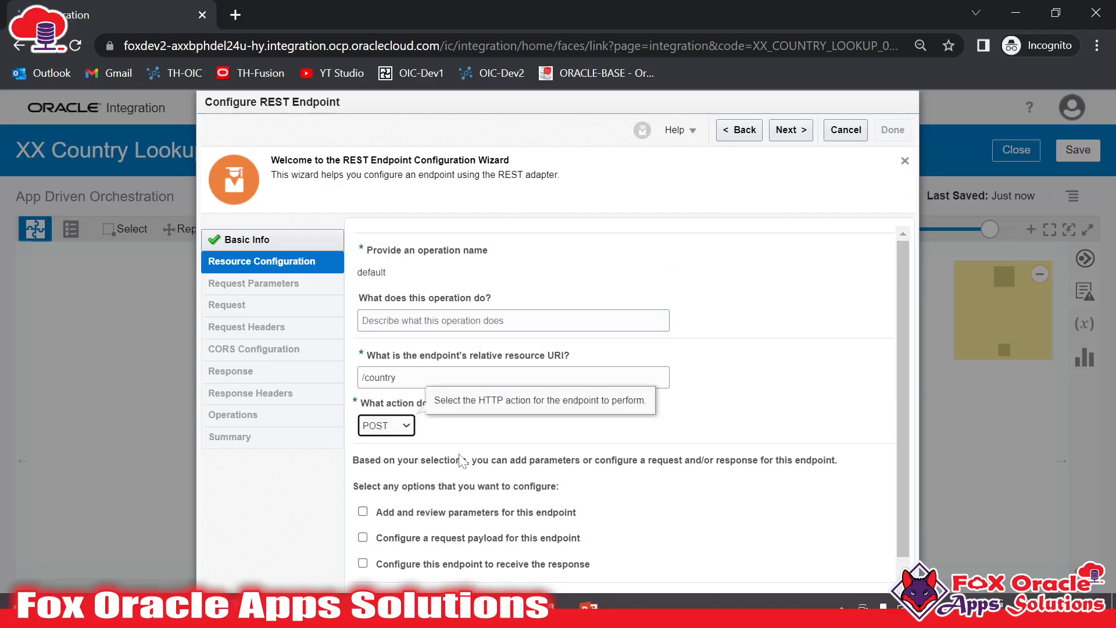
scroll(619, 404, "down", 1)
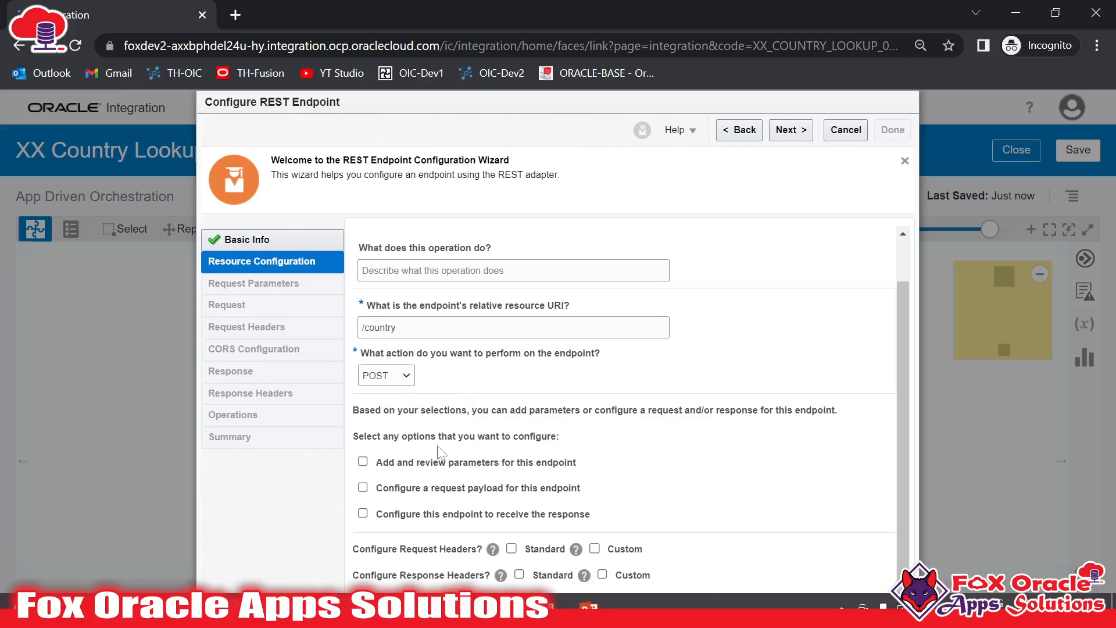
left_click(363, 487)
left_click(362, 513)
left_click(788, 129)
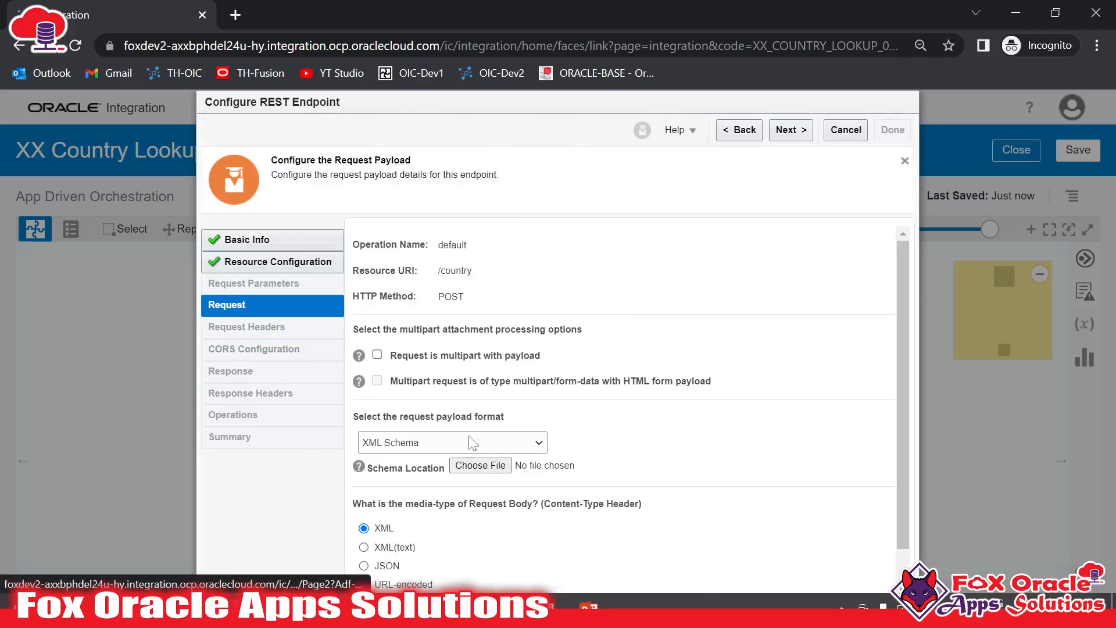
Step: Set the request payload format to JSON Sample and open the inline sample entry
left_click(499, 442)
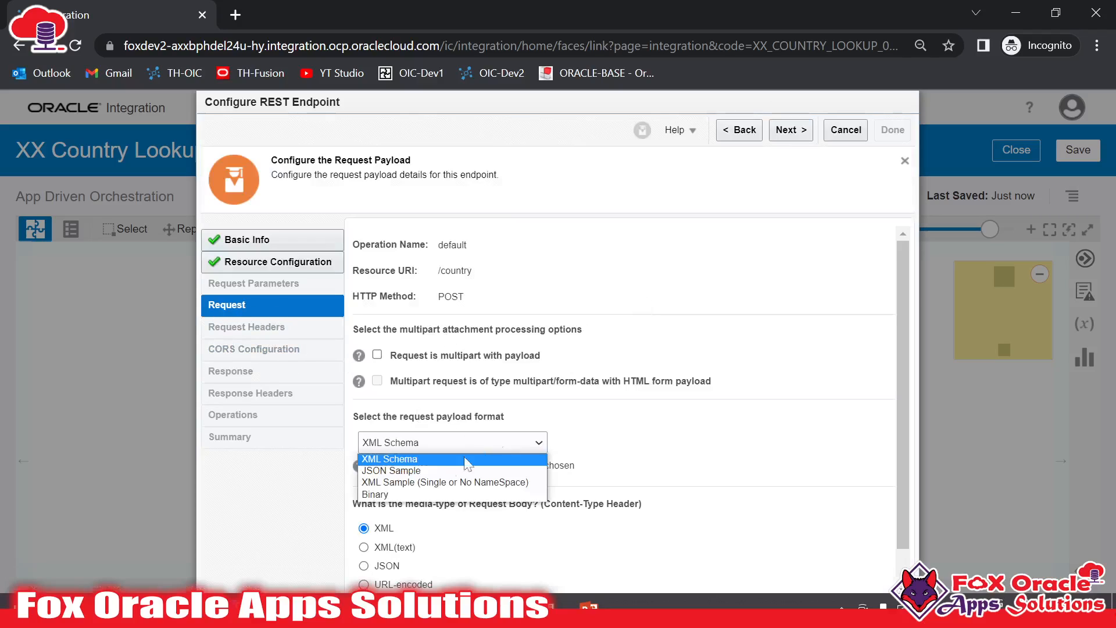
left_click(400, 471)
left_click(778, 465)
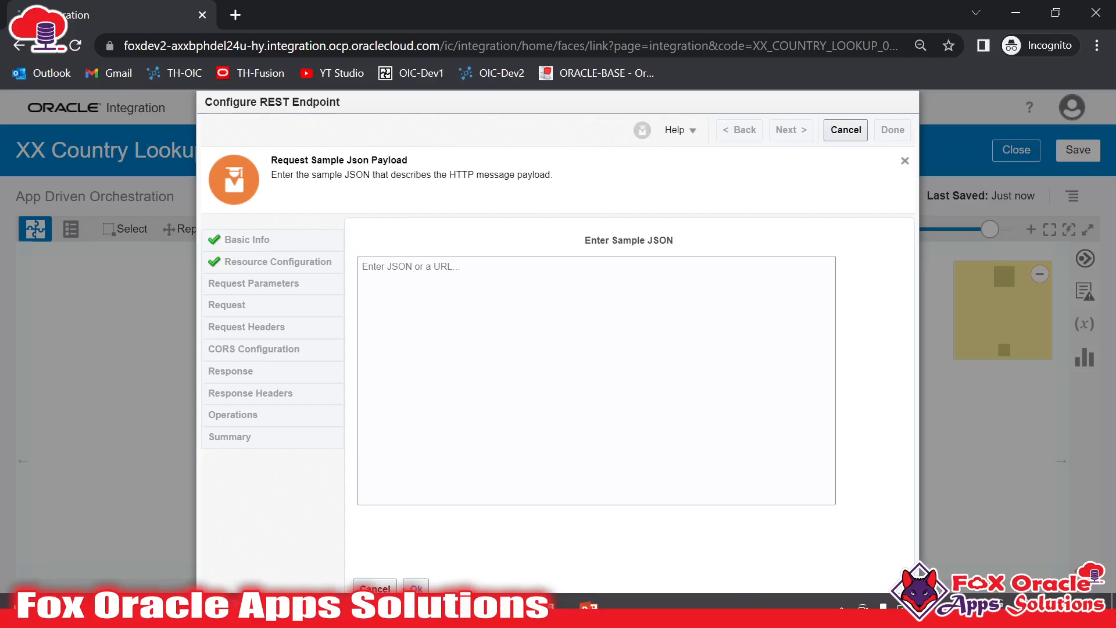
Step: Switch to Notepad++ and write the heading Request Payload in the empty document new 7
key("alt+Tab")
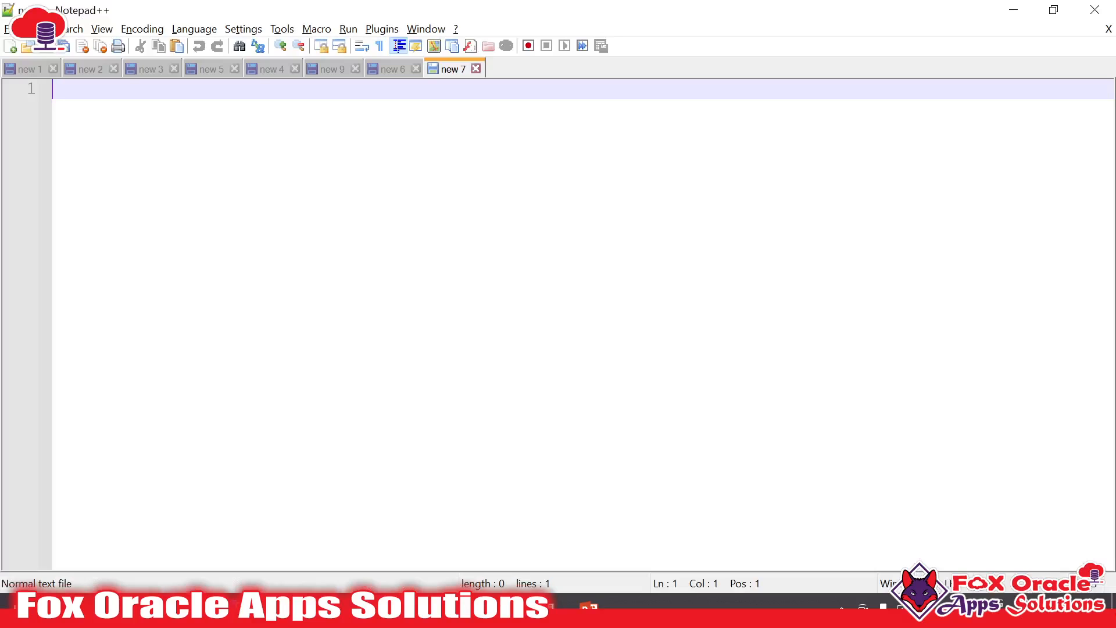
key("Return")
key("Return")
key("Return")
type("Req")
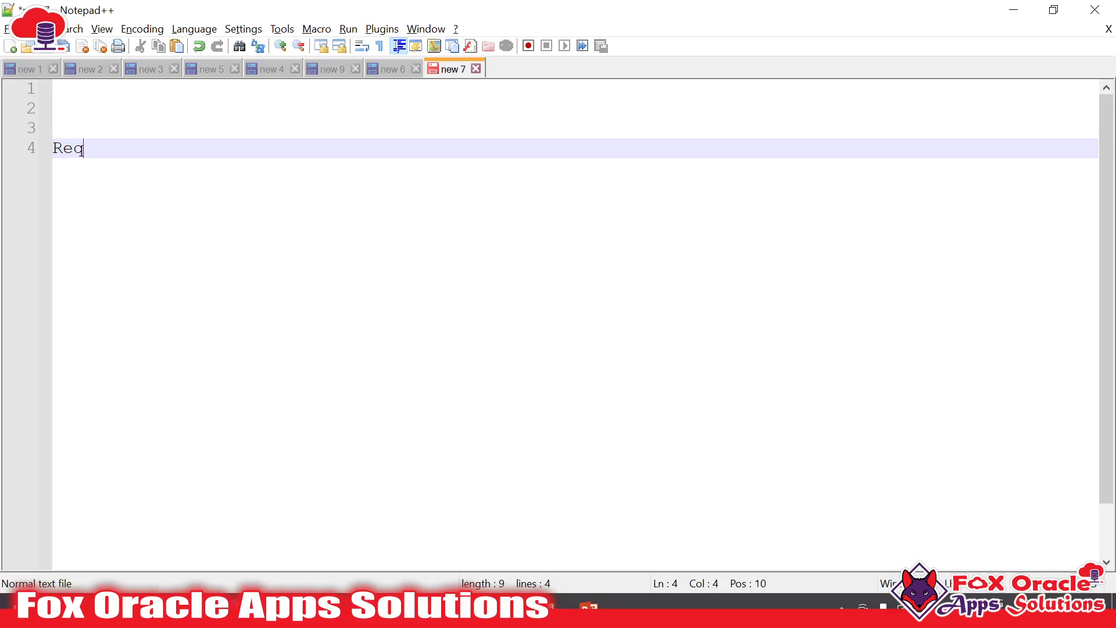
type("uest Paylo")
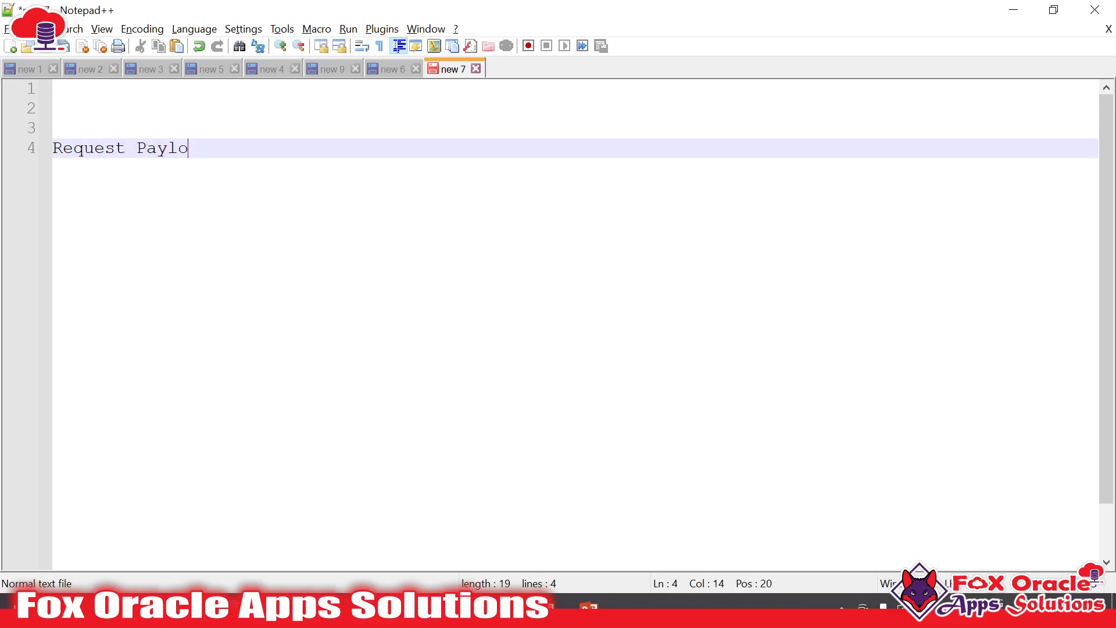
type("ad")
key("Return")
key("Return")
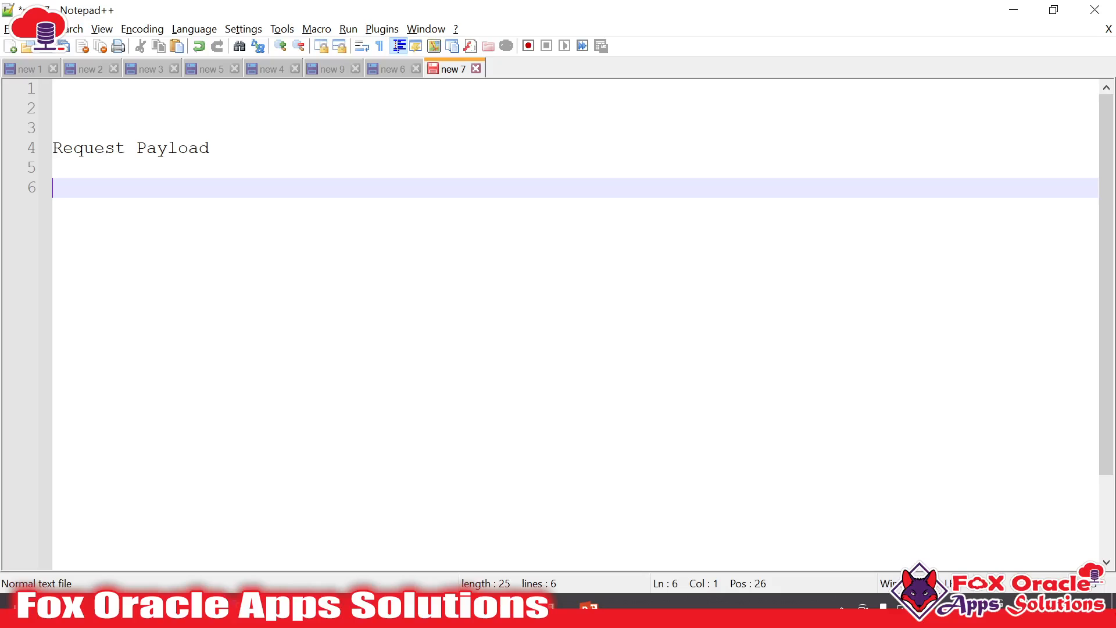
Step: Write a JSON object with an empty CountryCode string under the Request Payload heading, leaving several blank lines below it
type("{")
key("Return")
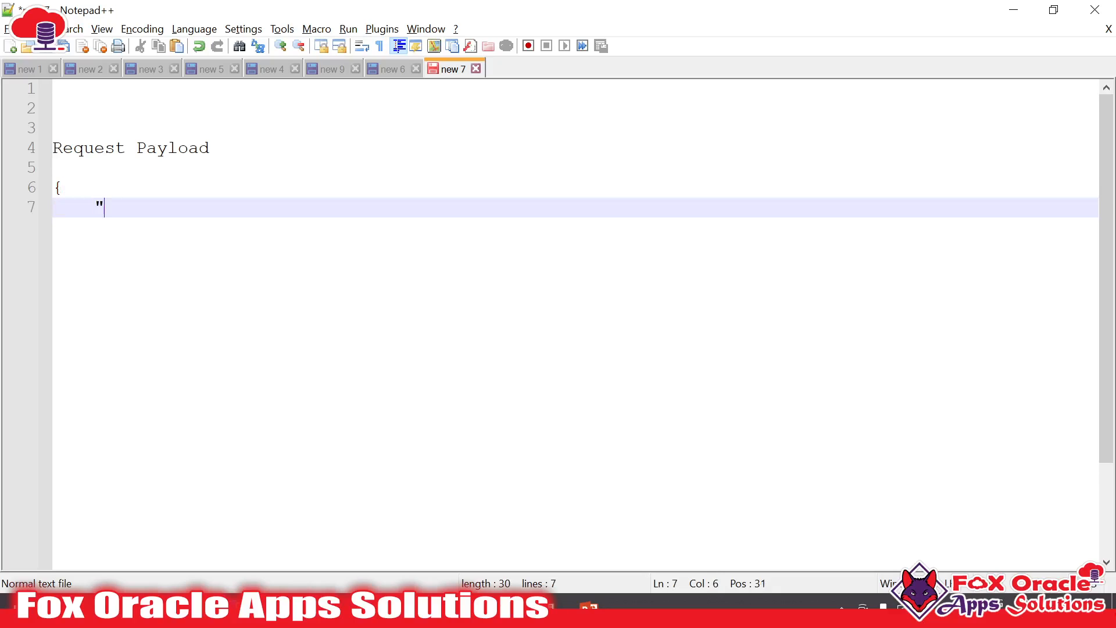
type("\"CountlkryCO")
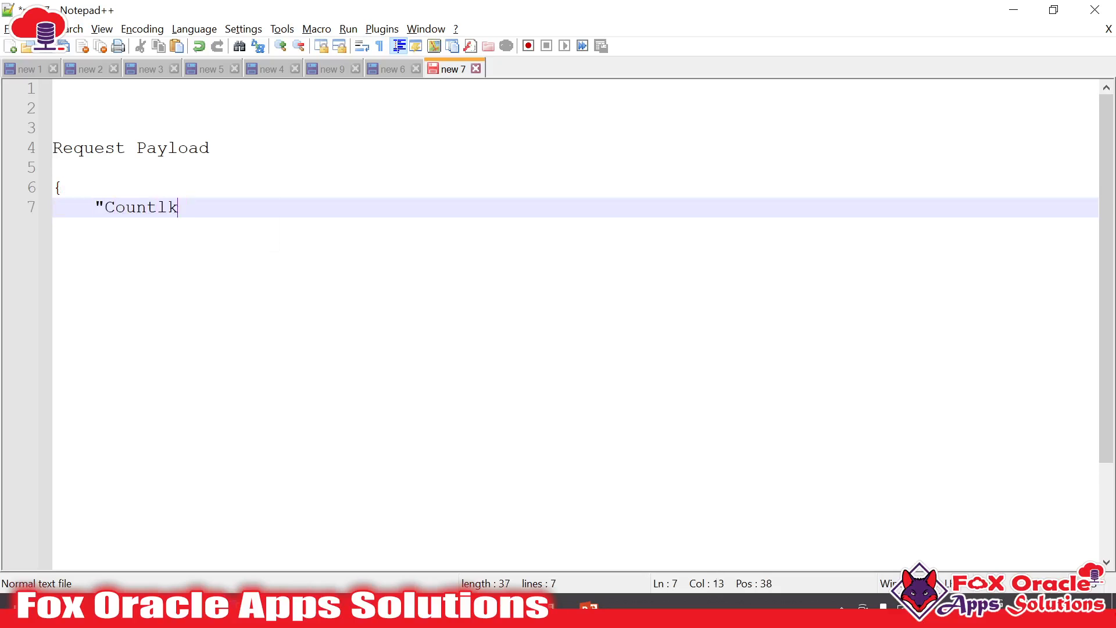
key("BackSpace")
key("BackSpace")
key("BackSpace")
key("BackSpace")
key("BackSpace")
type("ryCode\":\"")
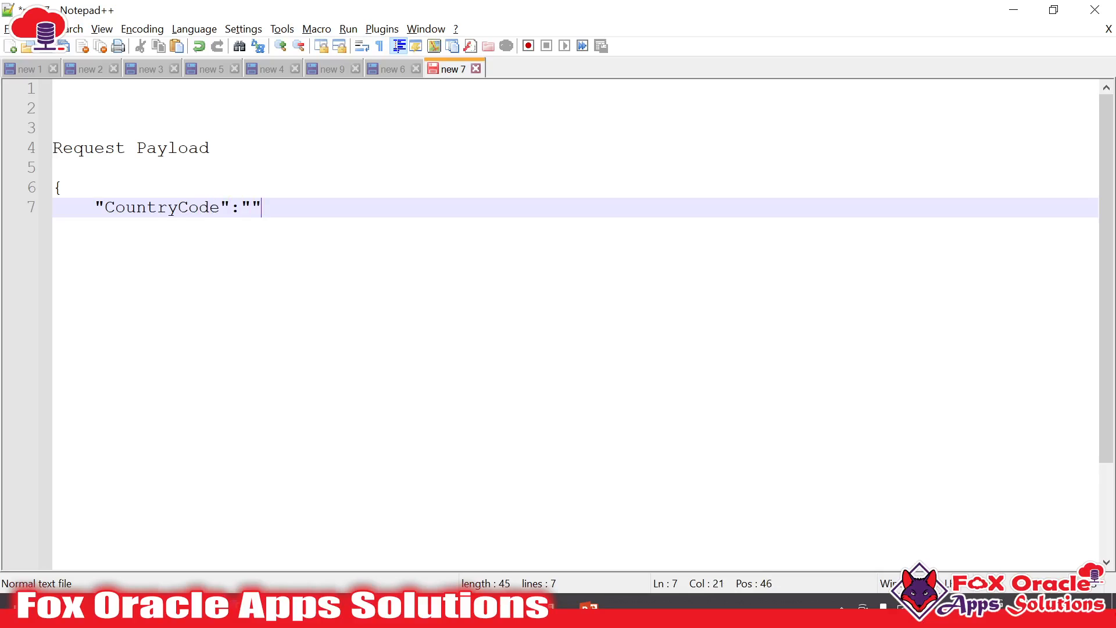
key("Return")
type("}")
key("Return")
key("Return")
key("Return")
key("Return")
key("Return")
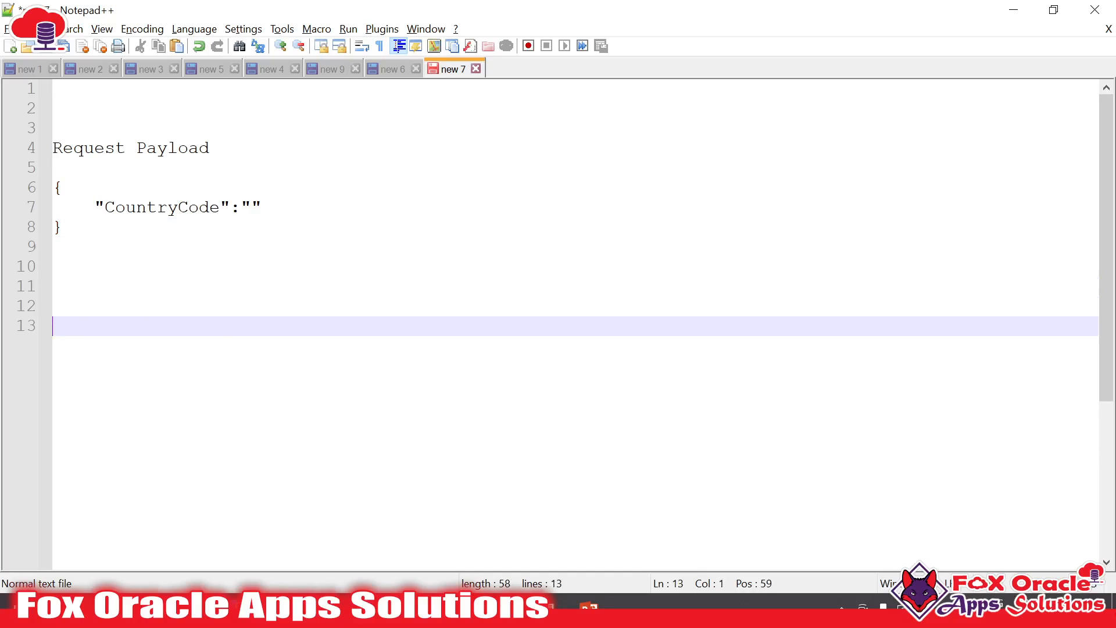
Step: Add the heading Response and write a JSON object with an empty CountryName string beneath it
type("Response")
key("Return")
key("Return")
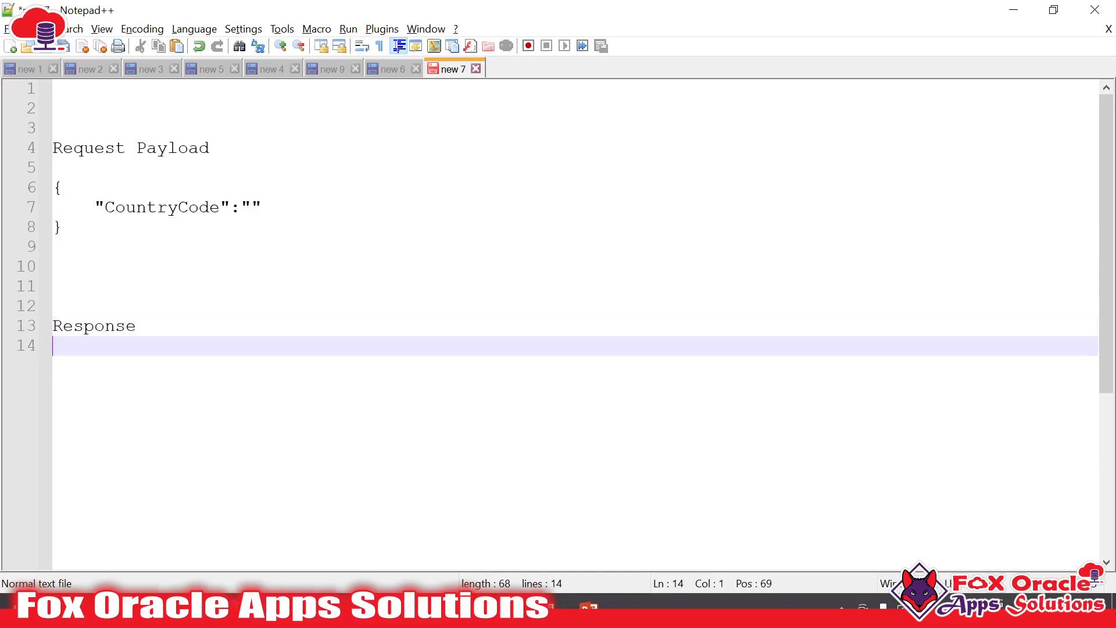
type("{")
key("Return")
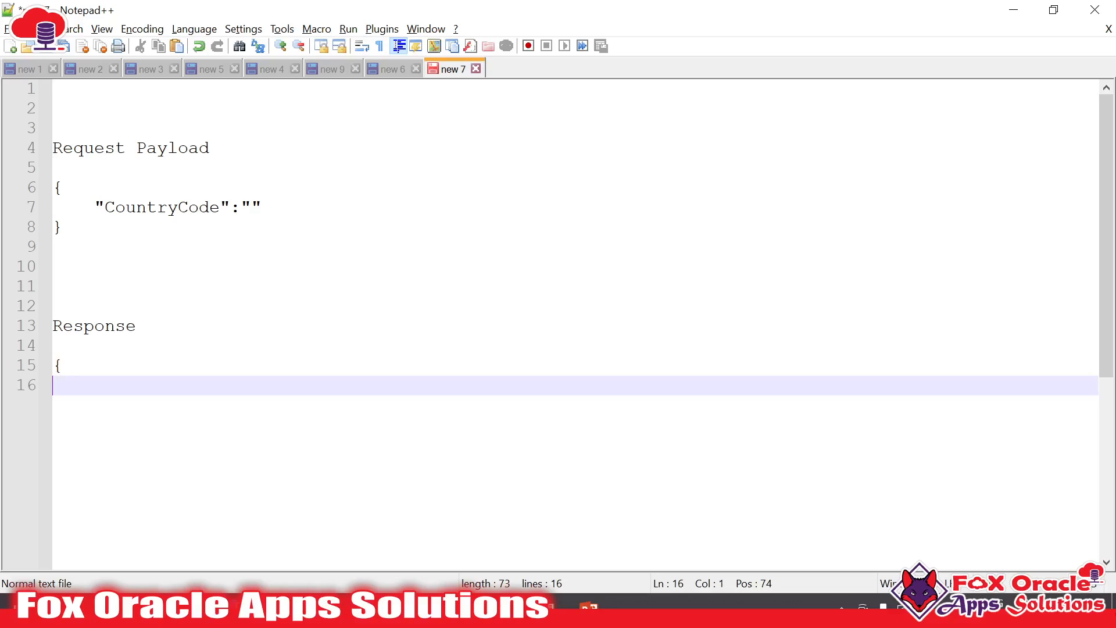
type("\"CountryName")
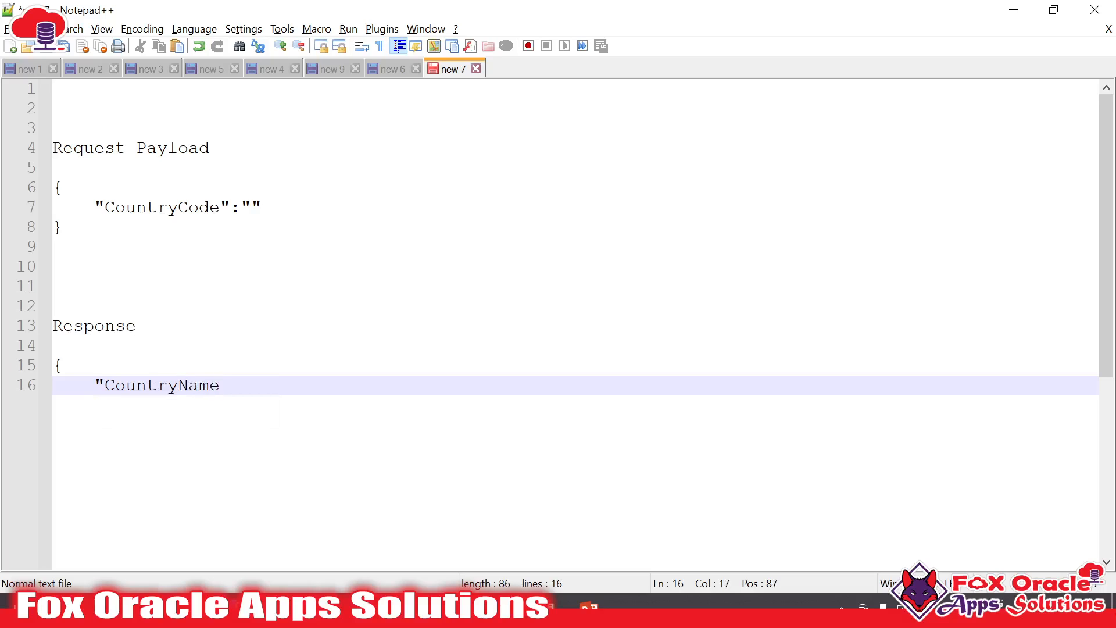
type("\" : \"\"")
key("Return")
key("BackSpace")
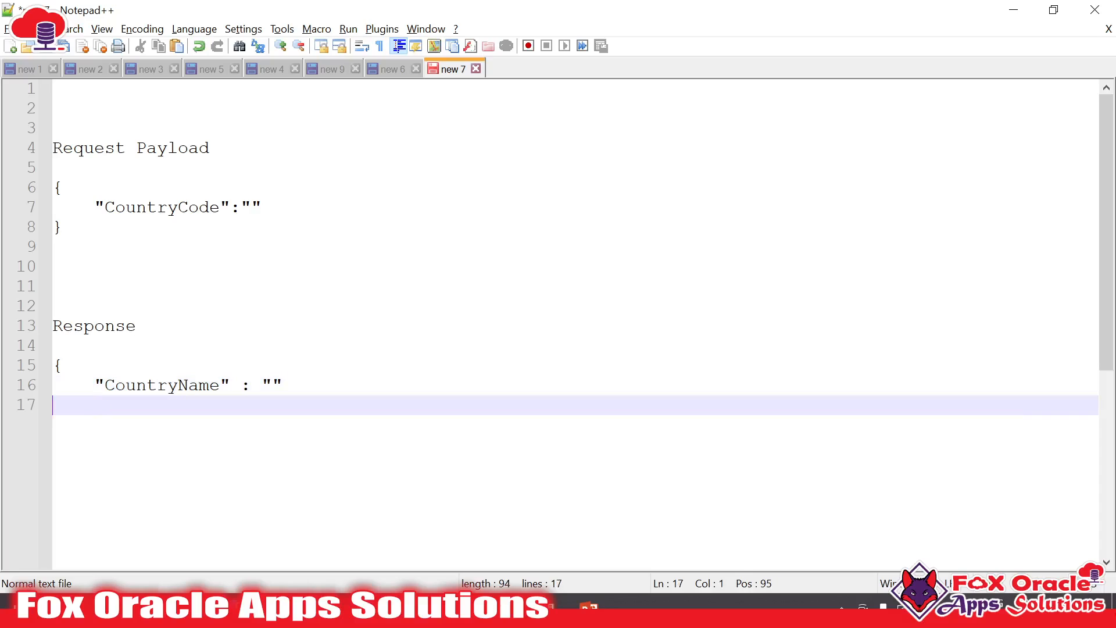
type("}")
key("shift+Up")
key("shift+Up")
key("shift+Left")
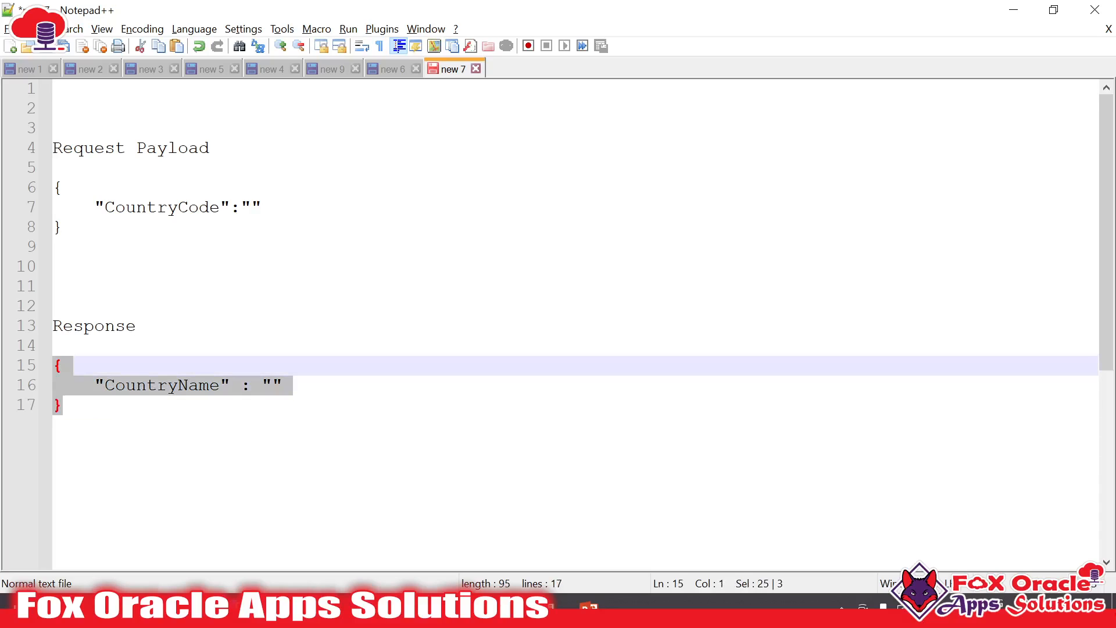
Step: Copy the CountryCode JSON object into the inline request sample in Oracle Integration, accept it, and continue to the response configuration
left_click(88, 246)
key("Up")
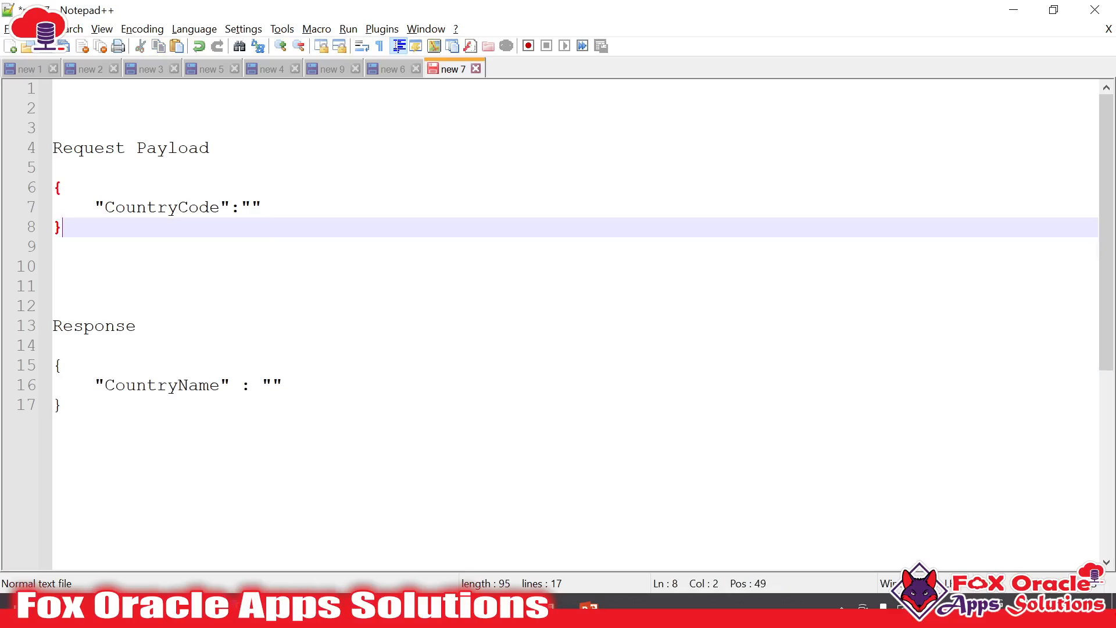
key("shift+Up")
key("shift+Up")
key("shift+Left")
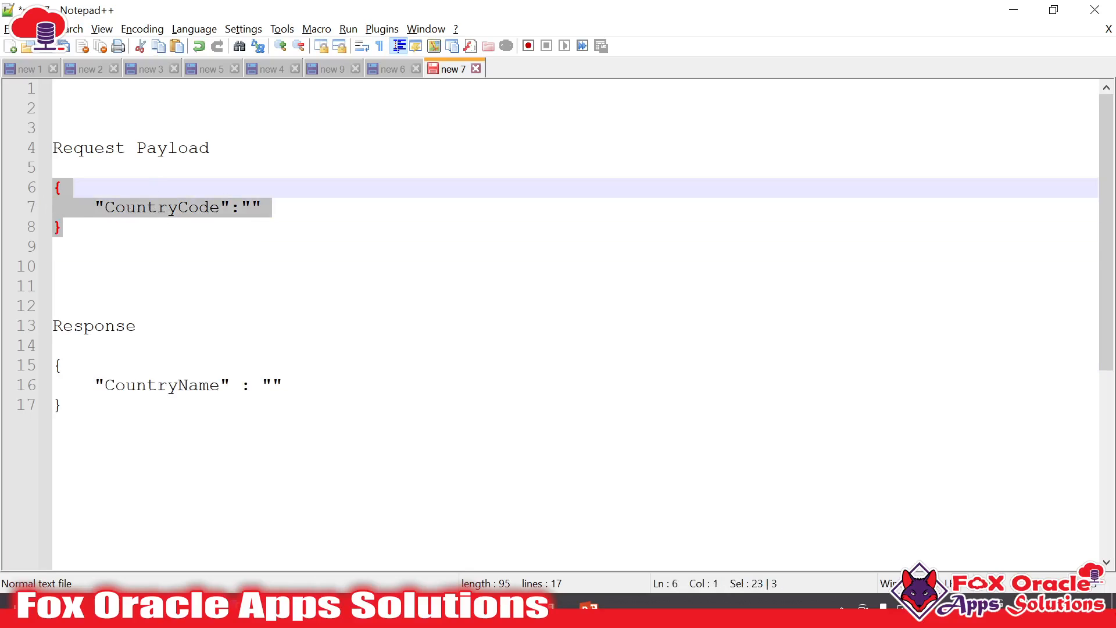
key("ctrl+c")
key("alt+Tab")
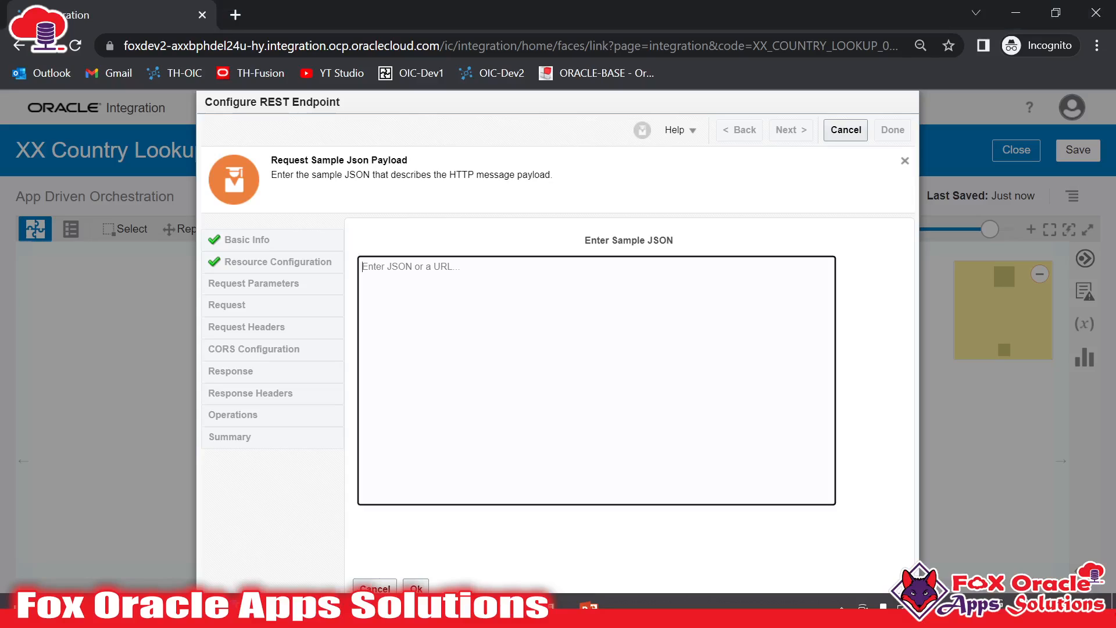
key("ctrl+v")
left_click(416, 587)
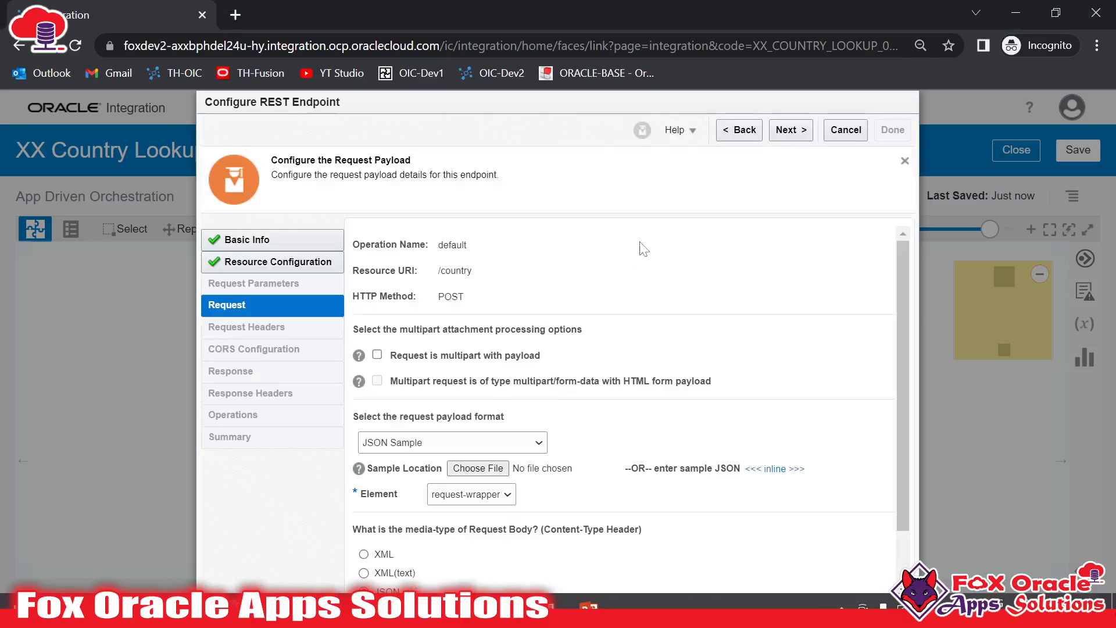
scroll(796, 232, "down", 1)
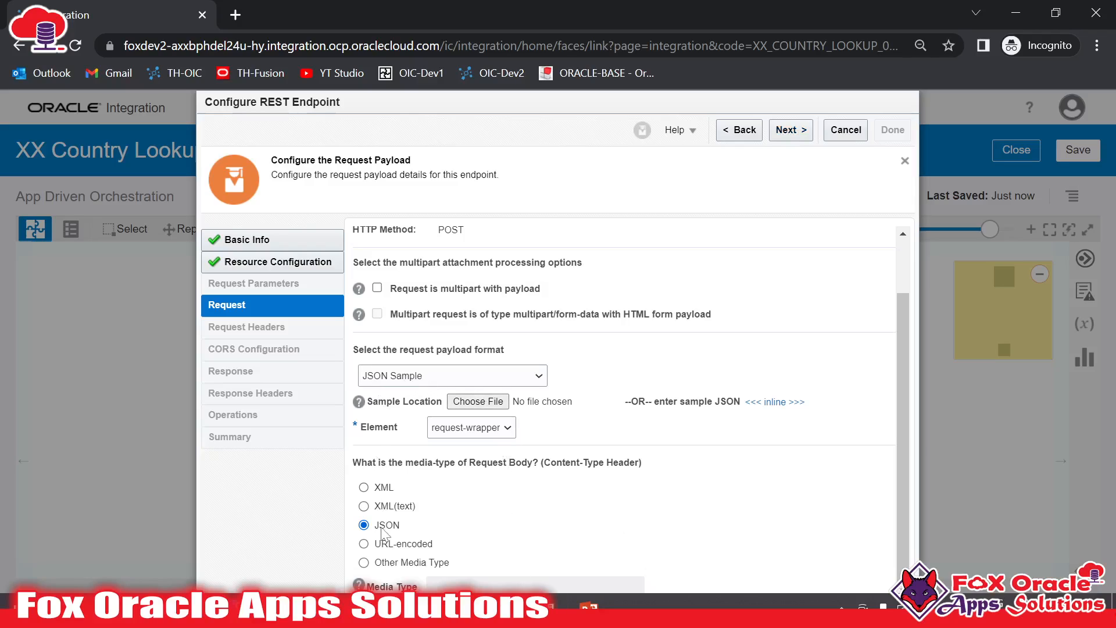
left_click(789, 131)
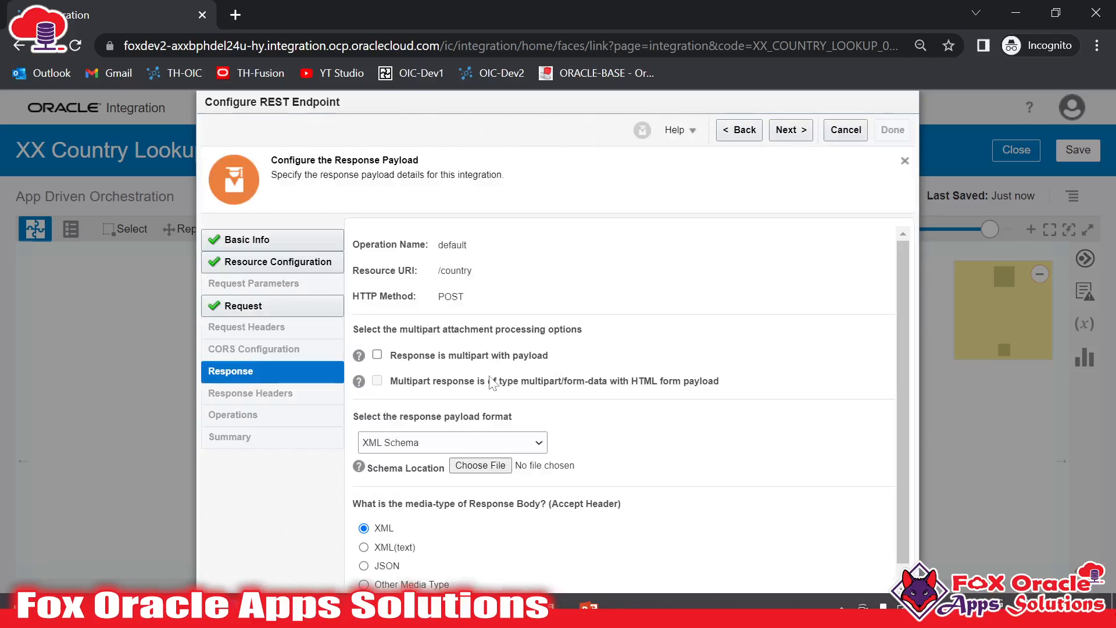
Step: Set the response payload format to JSON Sample
scroll(402, 445, "down", 1)
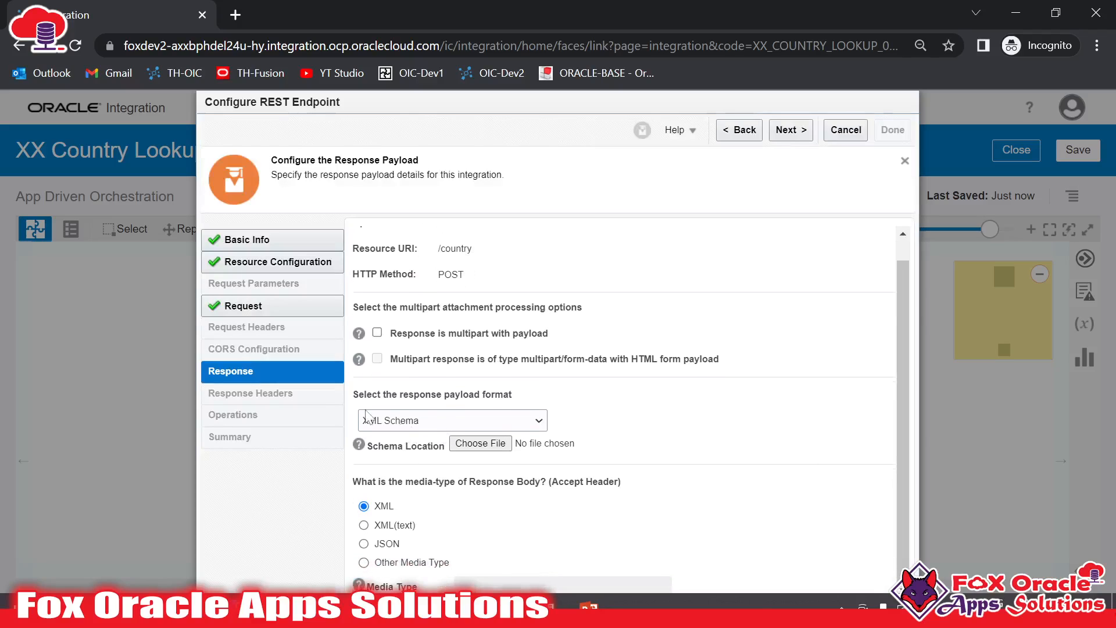
left_click(420, 423)
left_click(442, 445)
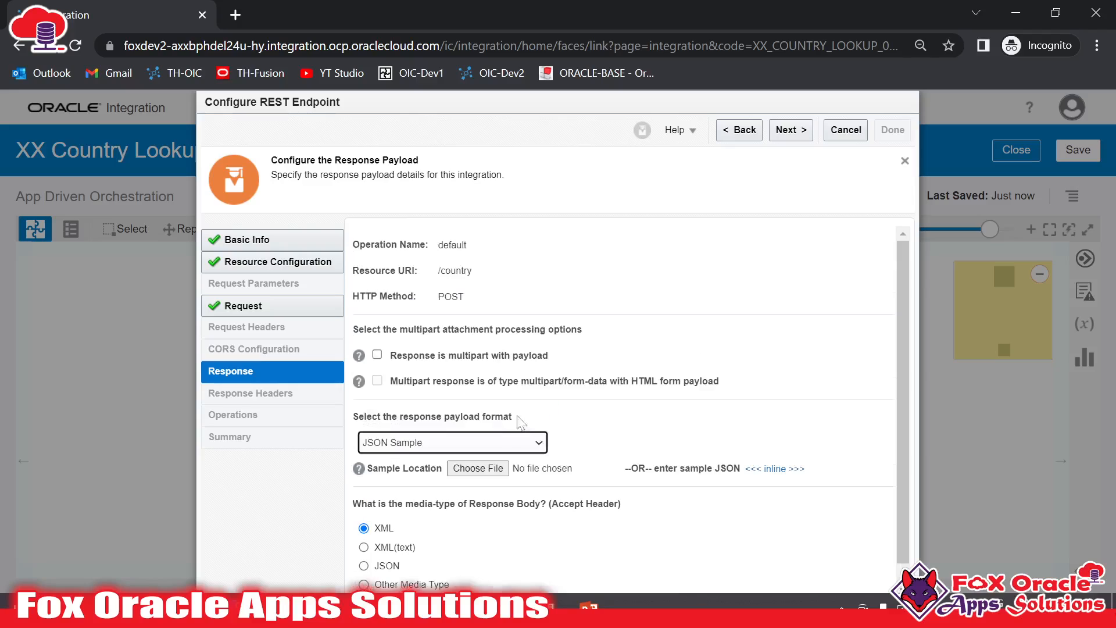
Step: Copy the JSON object with the empty CountryName string from Notepad++ into the inline response sample in Oracle Integration and accept it
key("alt+Tab")
left_click_drag(67, 406, 93, 371)
key("ctrl+c")
key("alt+Tab")
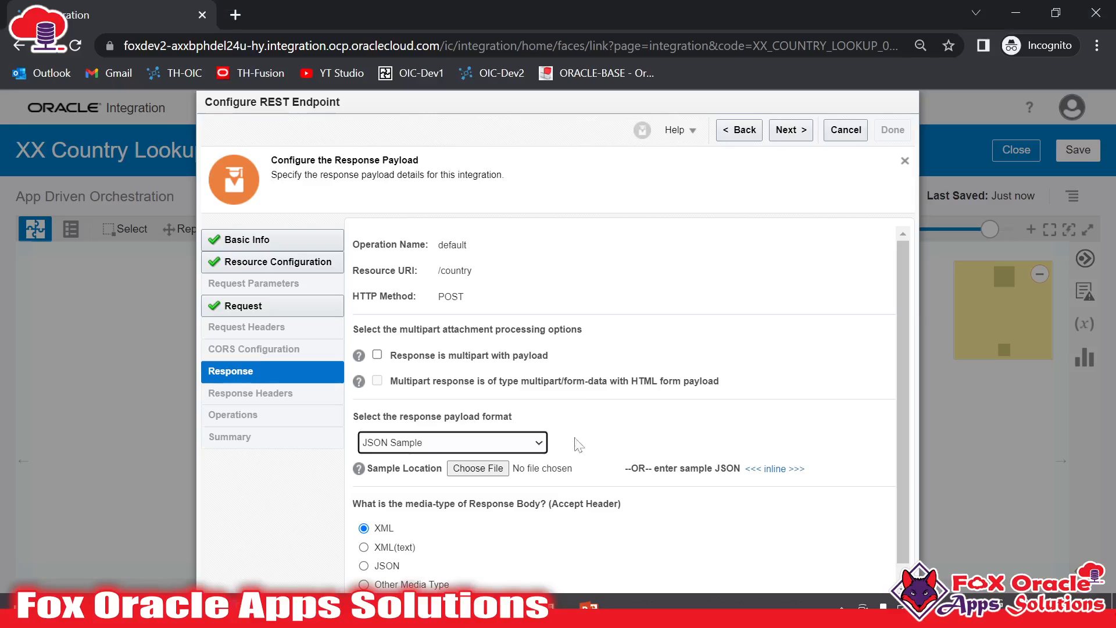
left_click(772, 471)
key("ctrl+v")
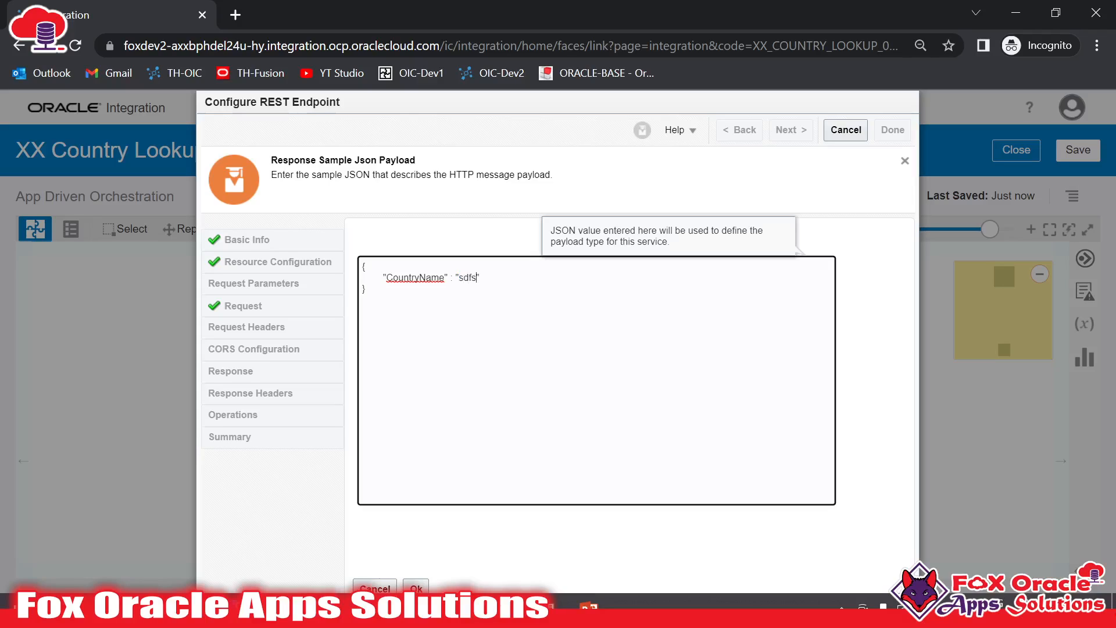
left_click(458, 278)
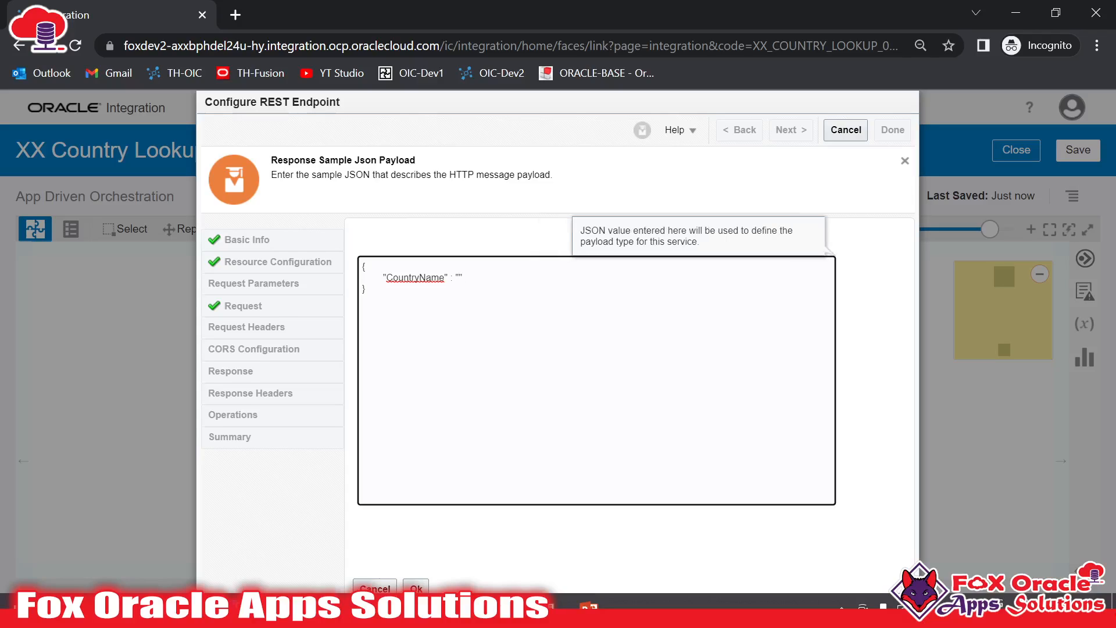
left_click(417, 584)
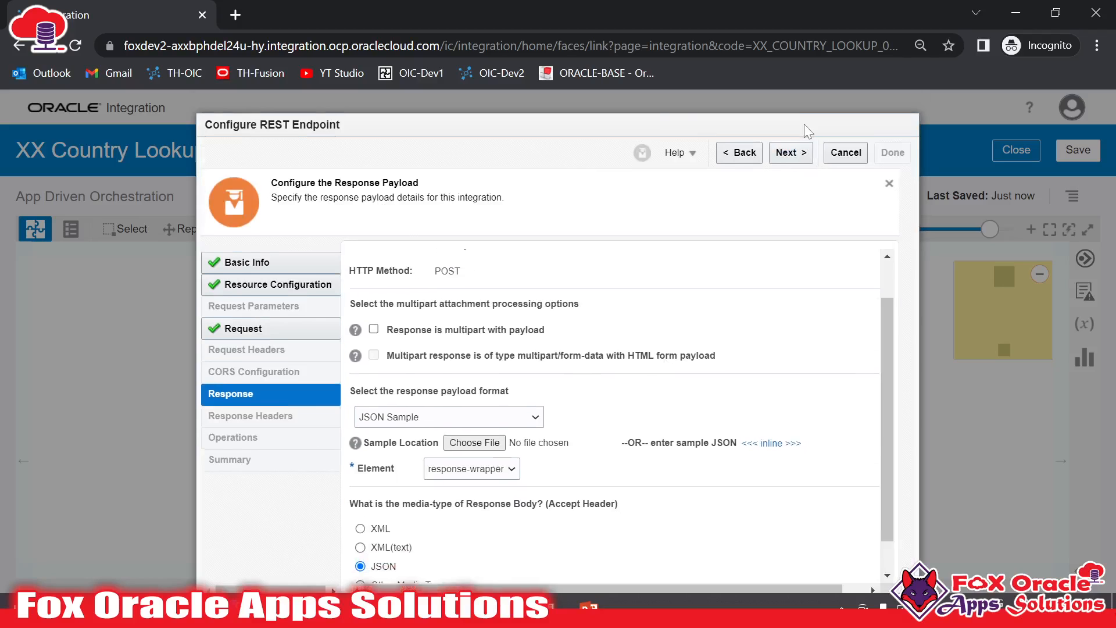
Step: Complete the REST endpoint configuration and set the integration canvas layout to Horizontal
left_click(792, 152)
left_click(892, 152)
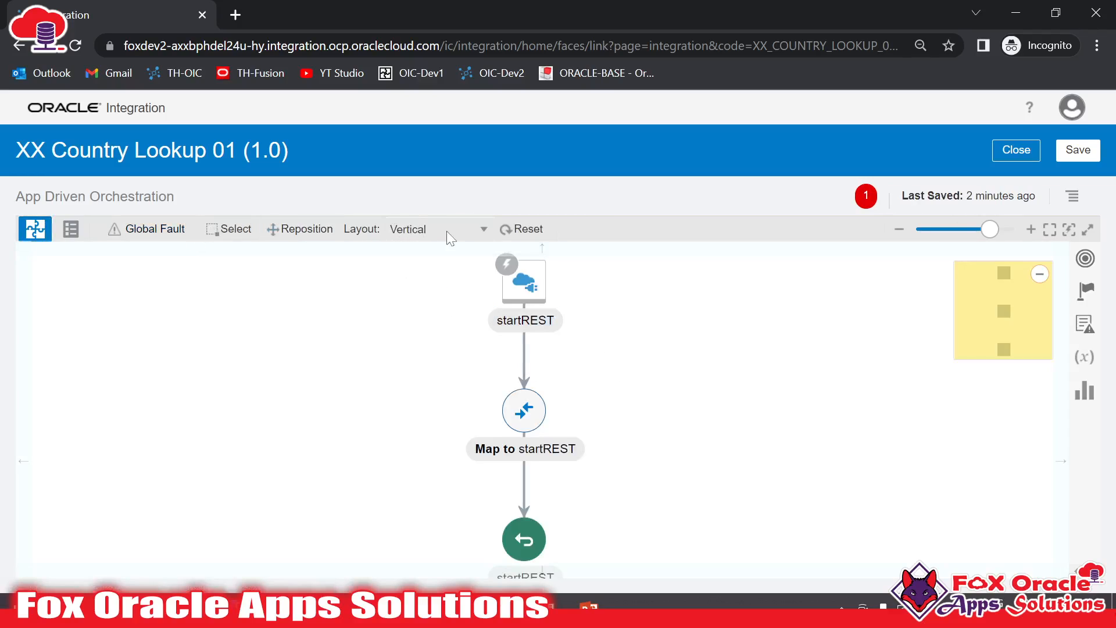
left_click(447, 231)
left_click(430, 251)
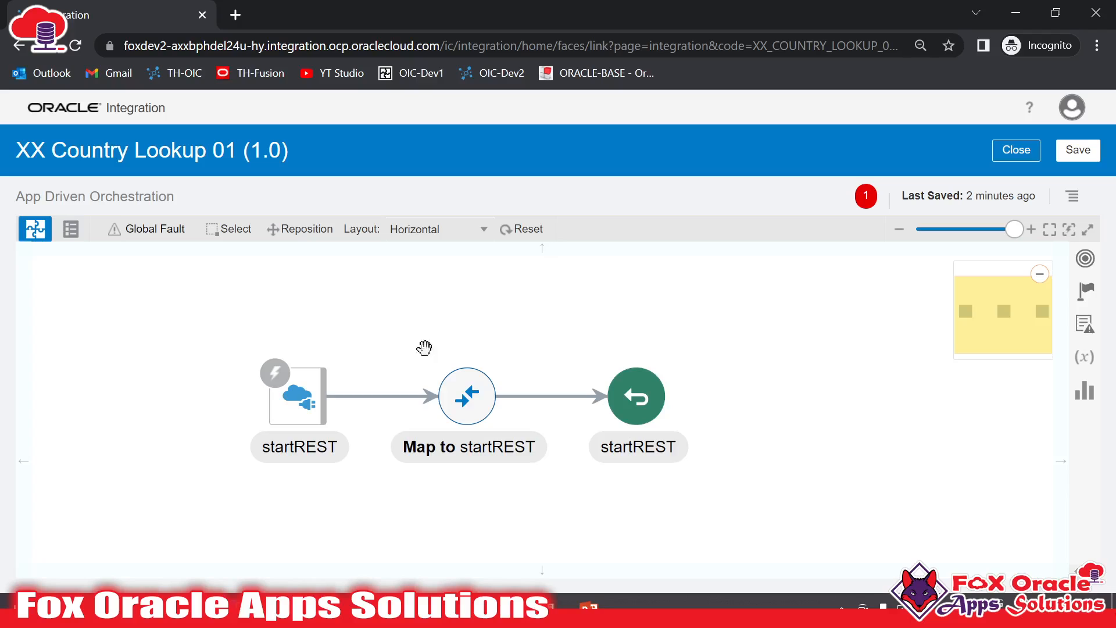
Step: Inspect the startREST trigger, the Map to startREST action and the return node in the integration flow
left_click(300, 400)
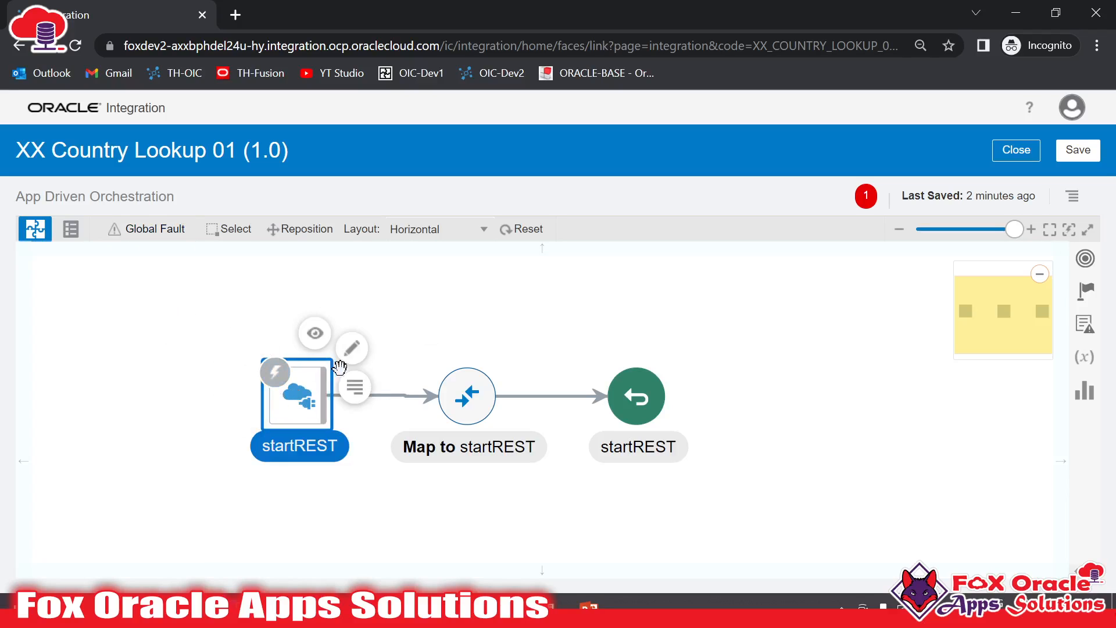
left_click(476, 393)
left_click(639, 416)
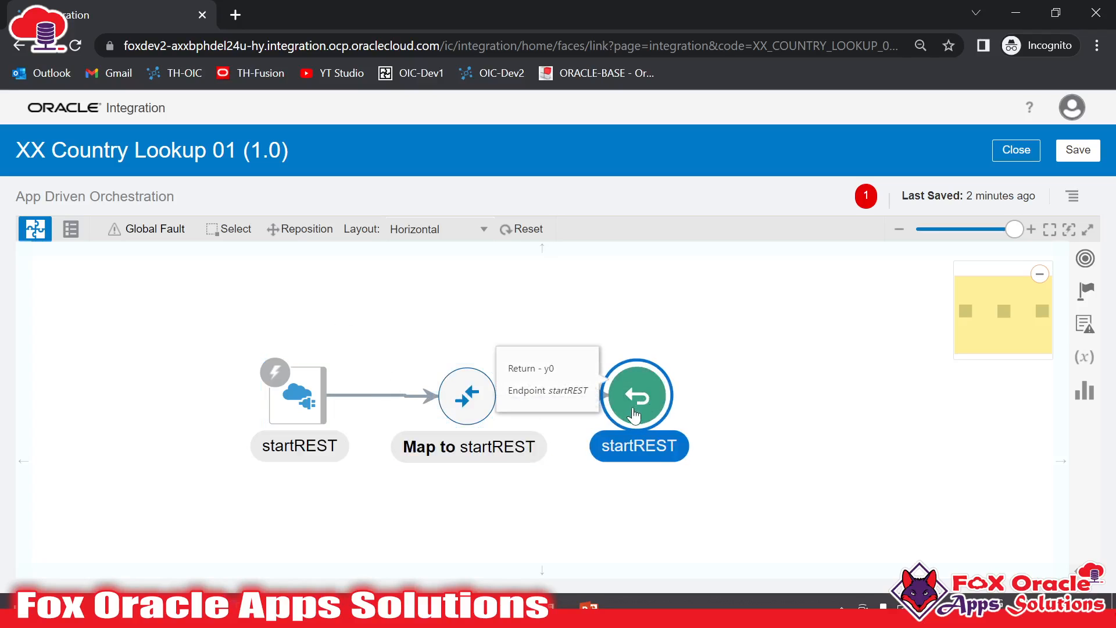
left_click(516, 324)
left_click(472, 396)
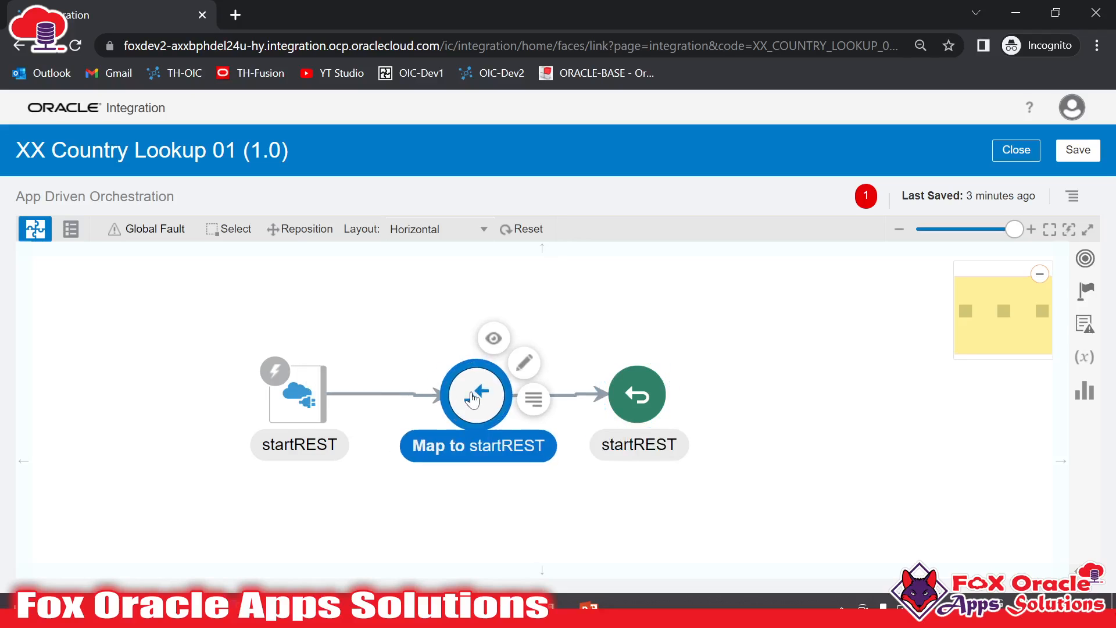
mouse_move(475, 388)
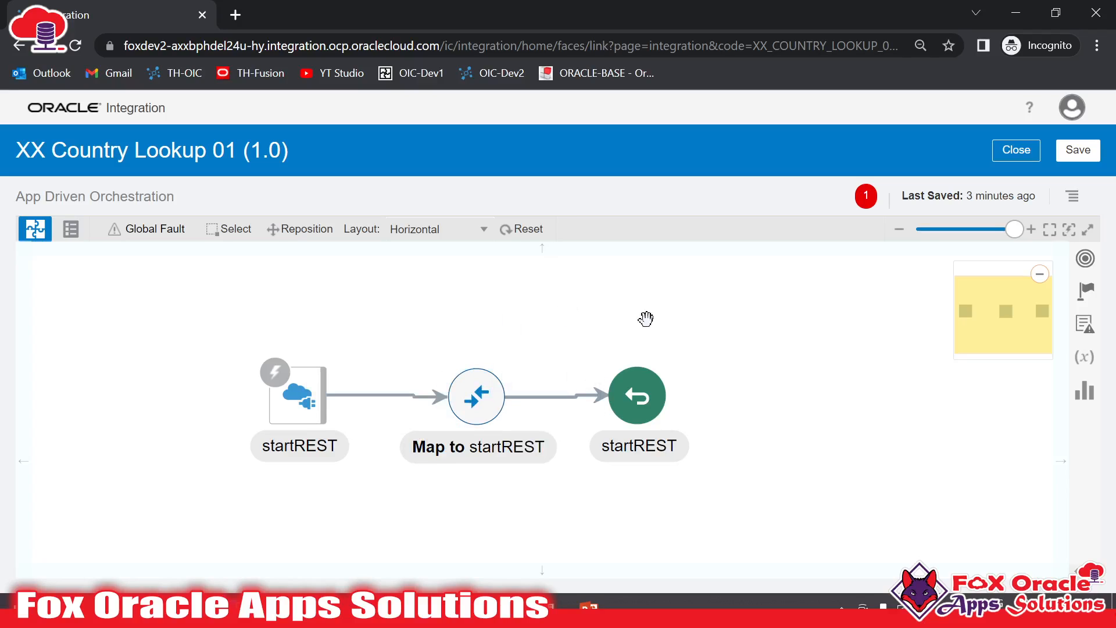
Step: Add an Assign action named assing_var between the startREST trigger and the Map to startREST action
left_click(1087, 299)
left_click_drag(704, 355, 379, 388)
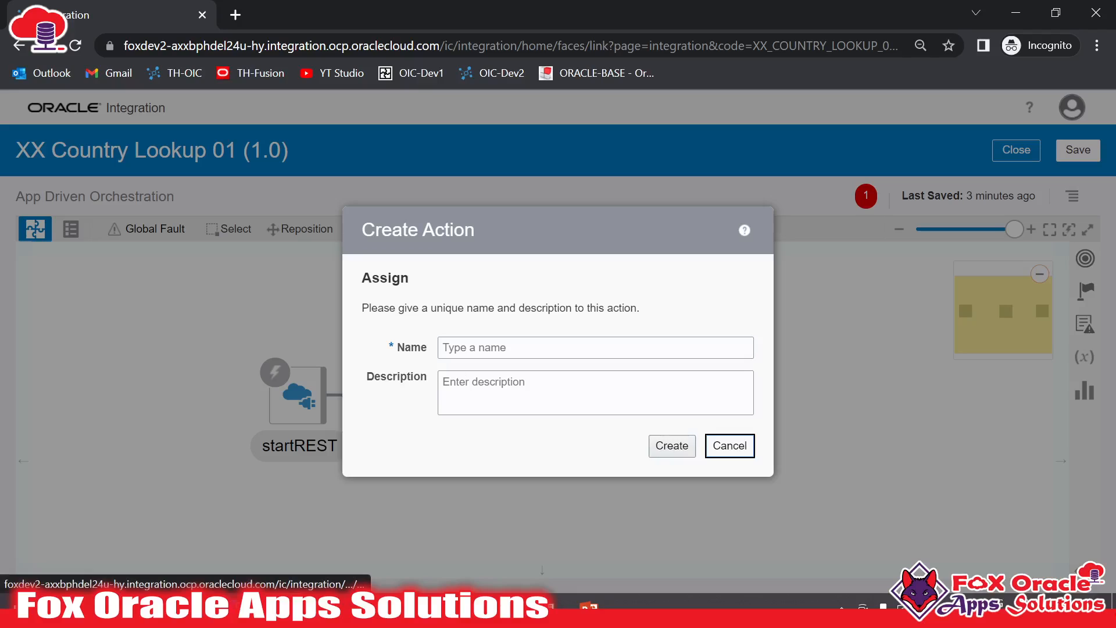
left_click(499, 347)
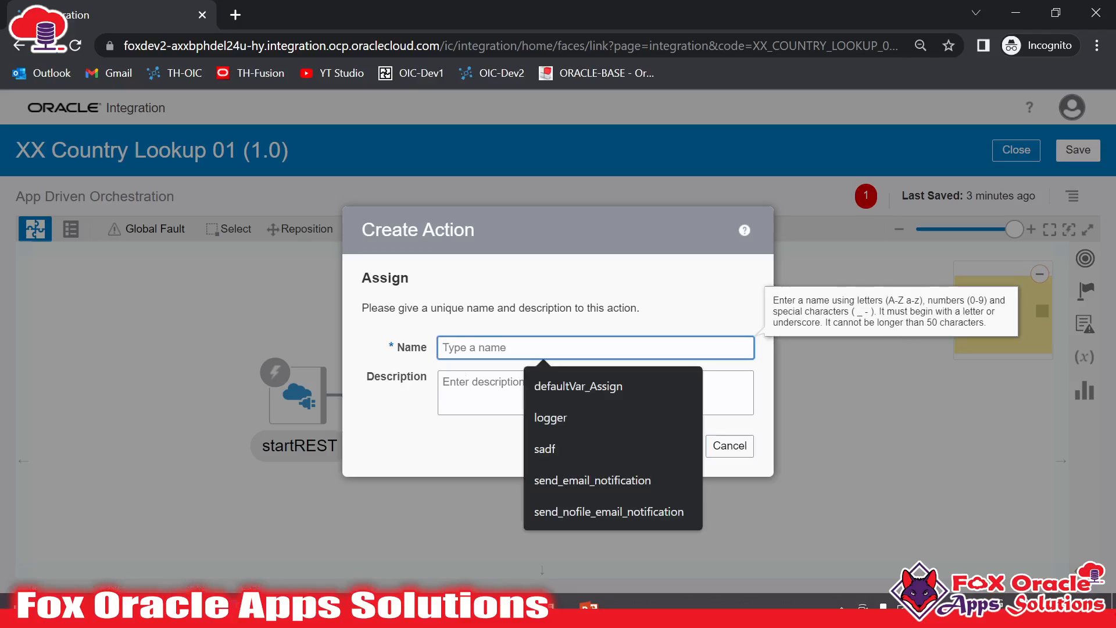
type("assing_var")
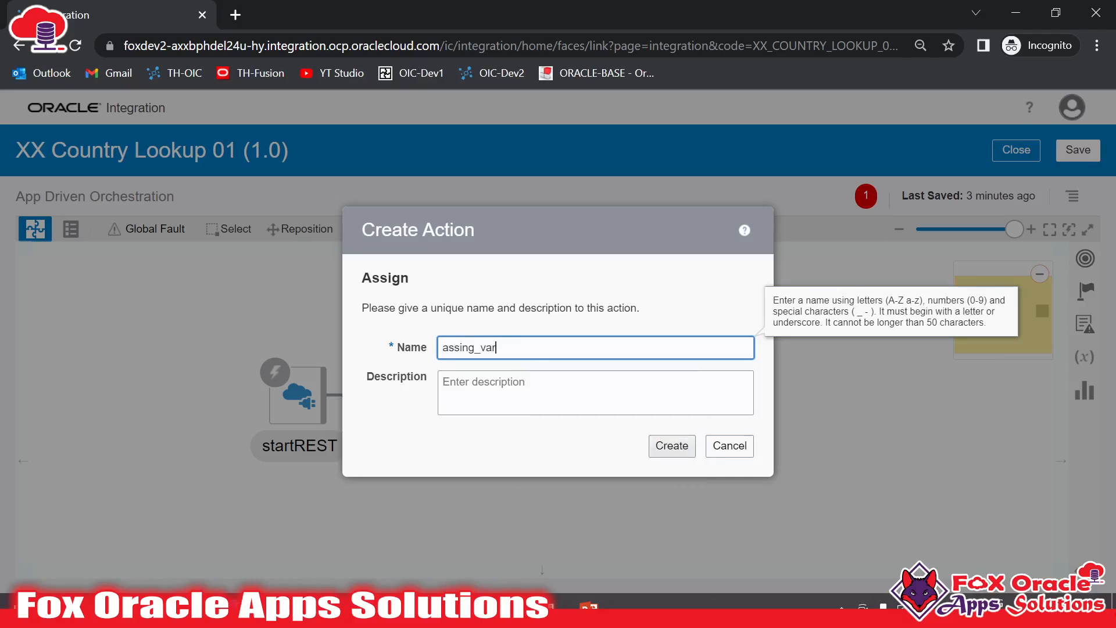
left_click(672, 445)
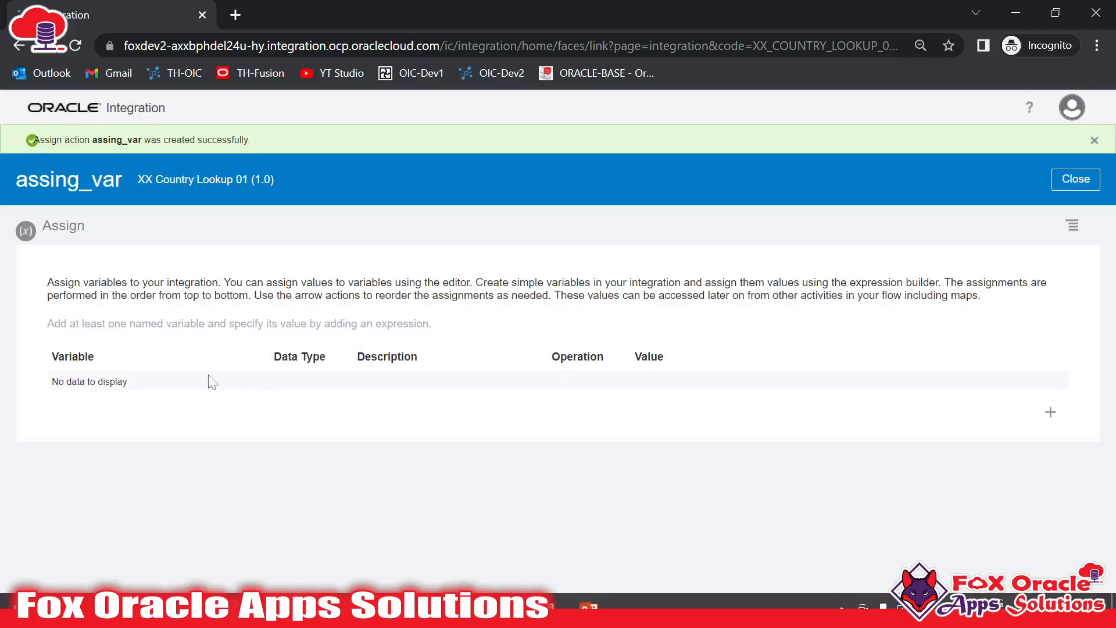
Step: Add a string variable named var_countryName to the assing_var action
left_click(1050, 411)
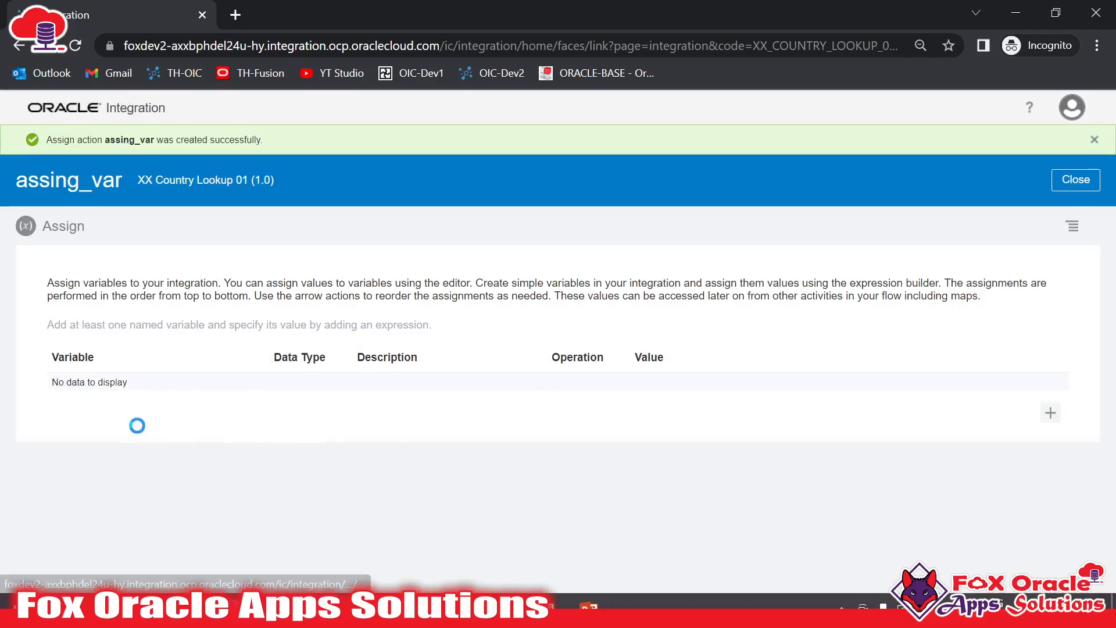
key("ctrl+a")
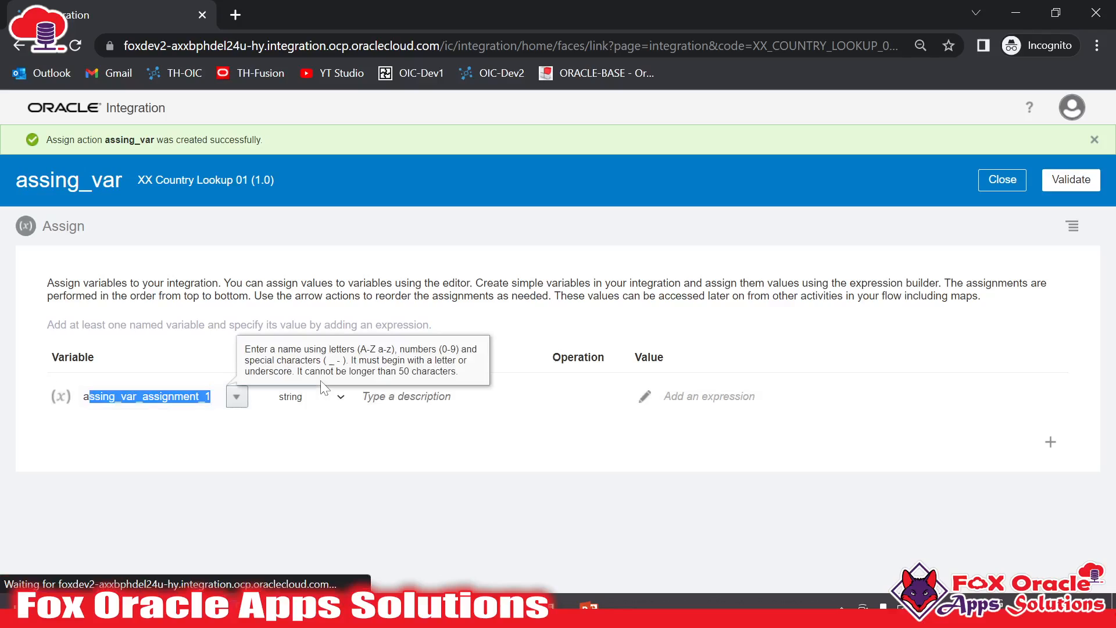
key("BackSpace")
type("var_co")
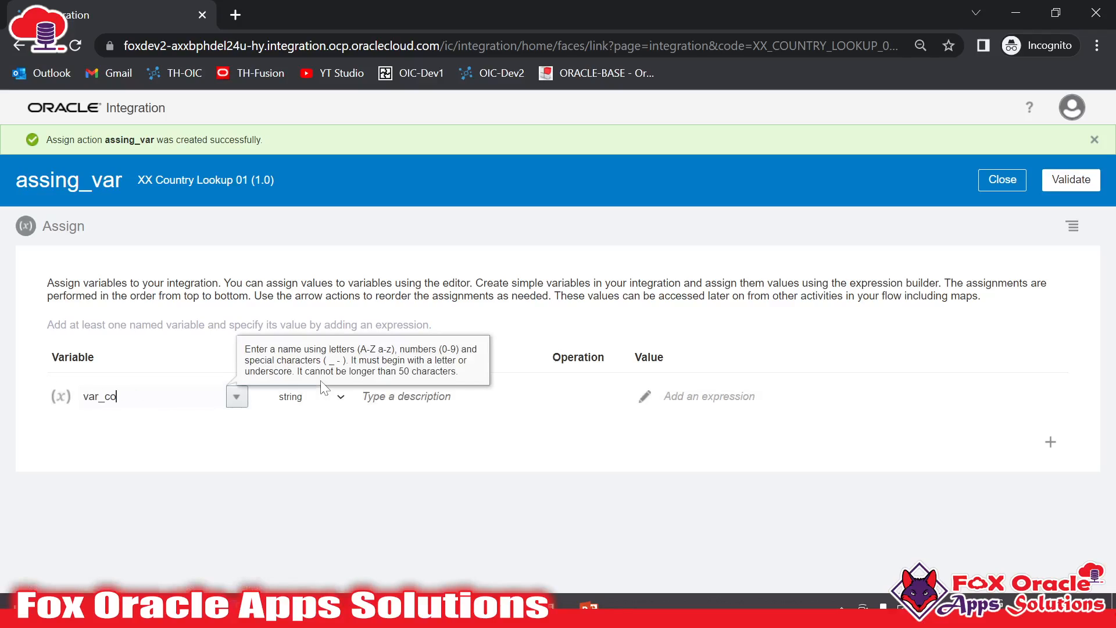
type("untryName")
left_click(239, 422)
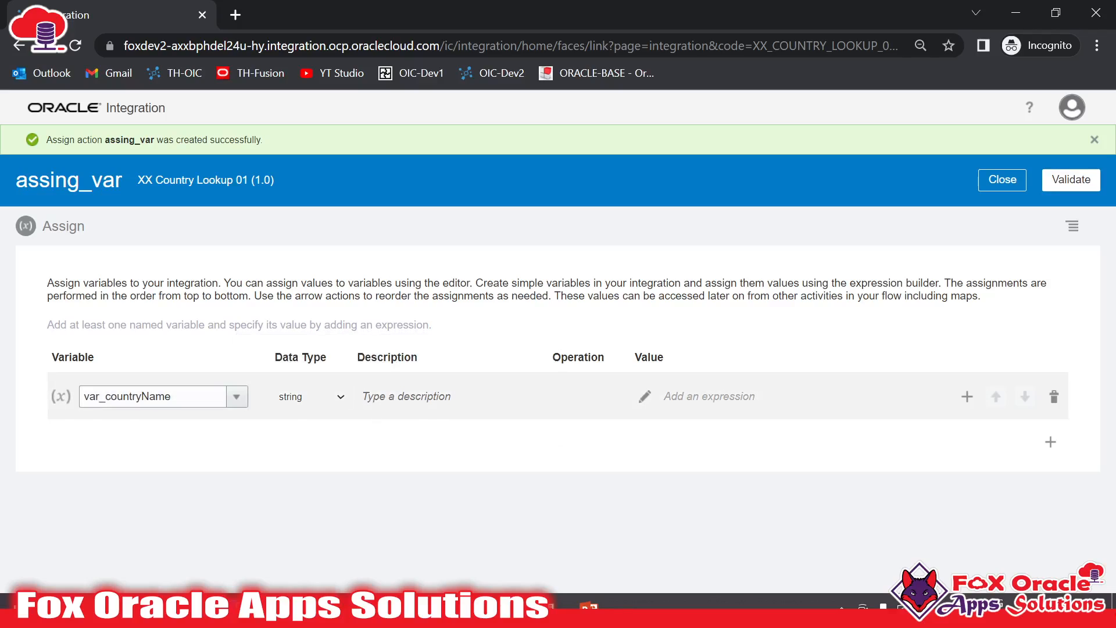
left_click(181, 397)
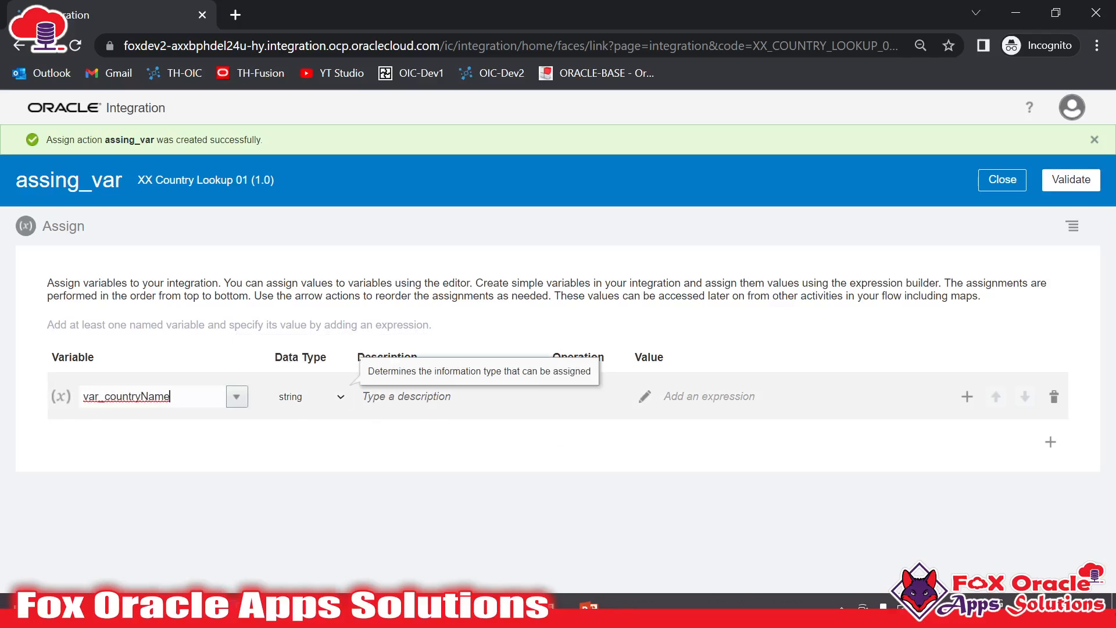
Step: Open the expression builder for var_countryName and find the lookupValue function by searching the components for look
left_click(641, 395)
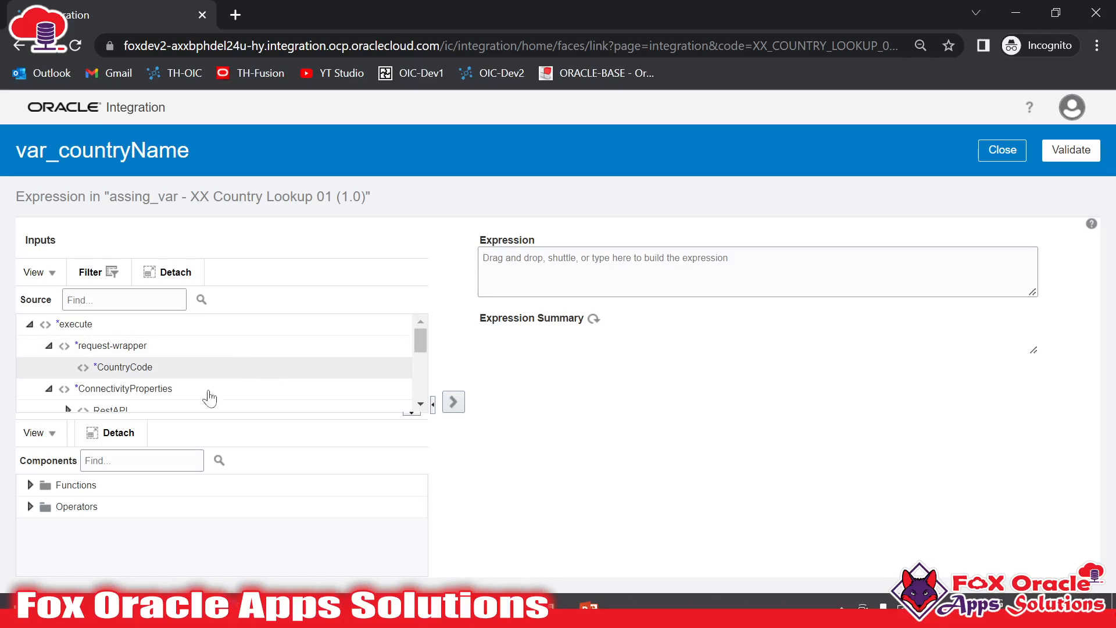
left_click(142, 460)
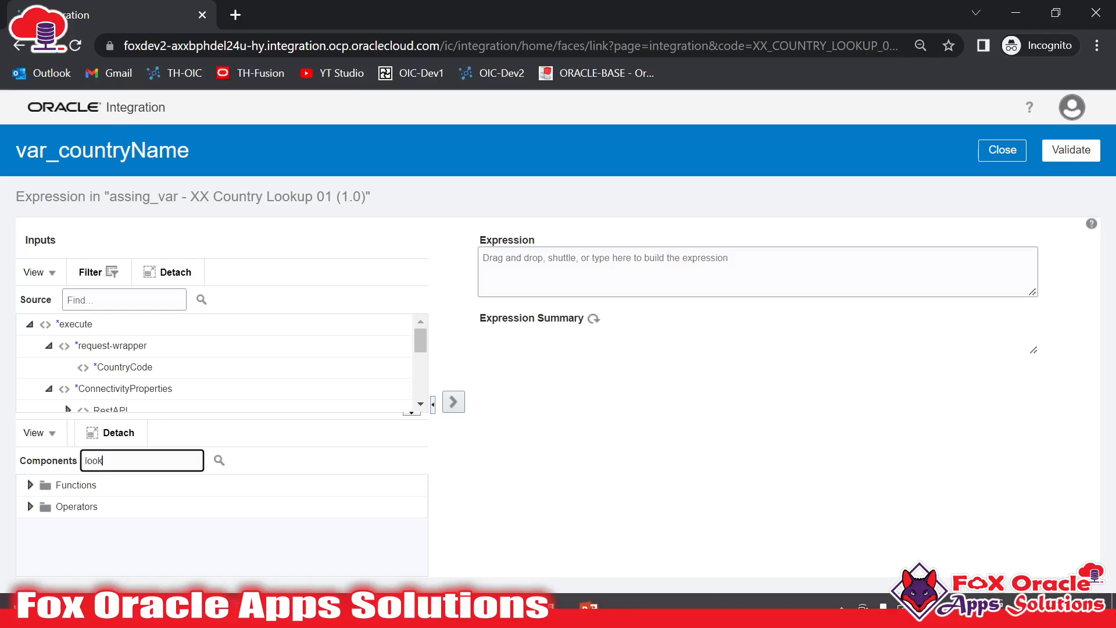
type("look")
key("Return")
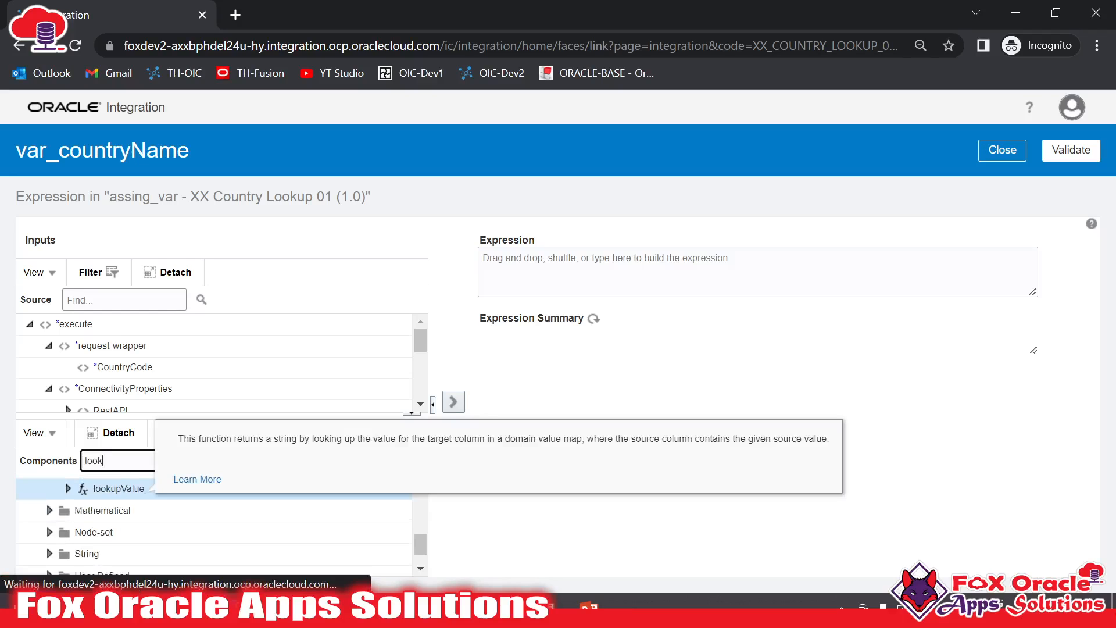
mouse_move(104, 488)
left_mouse_down()
mouse_move(132, 486)
mouse_move(75, 491)
mouse_move(86, 479)
left_mouse_up()
left_click(68, 488)
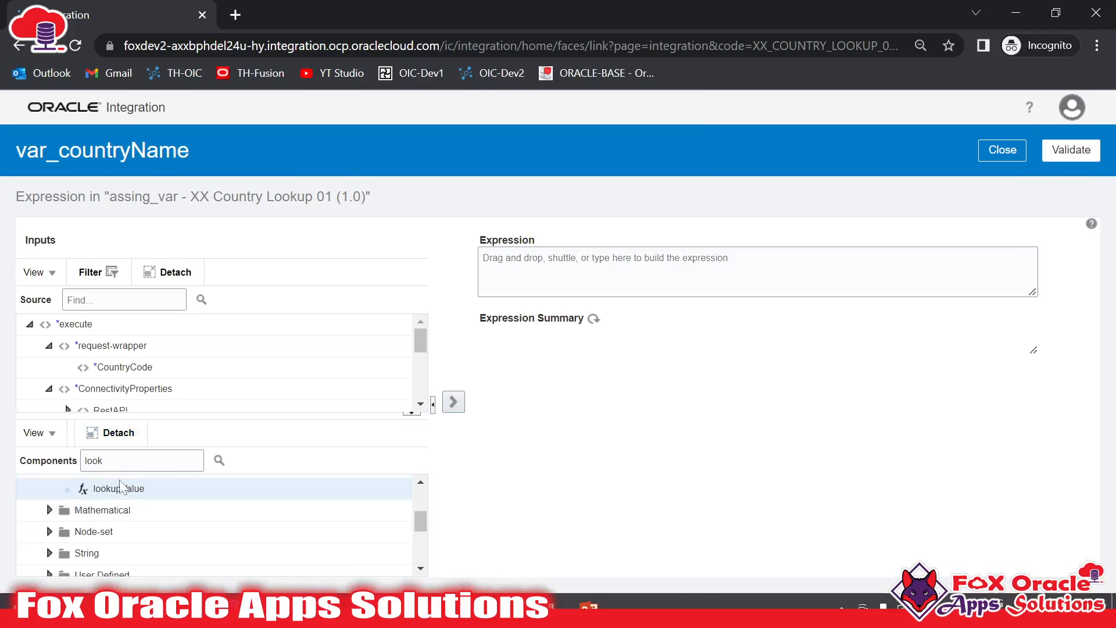
Step: Insert the lookupValue function into the expression and choose XX_COUNTRY_LKP as its lookup table, continuing to column selection
left_click_drag(119, 488, 506, 288)
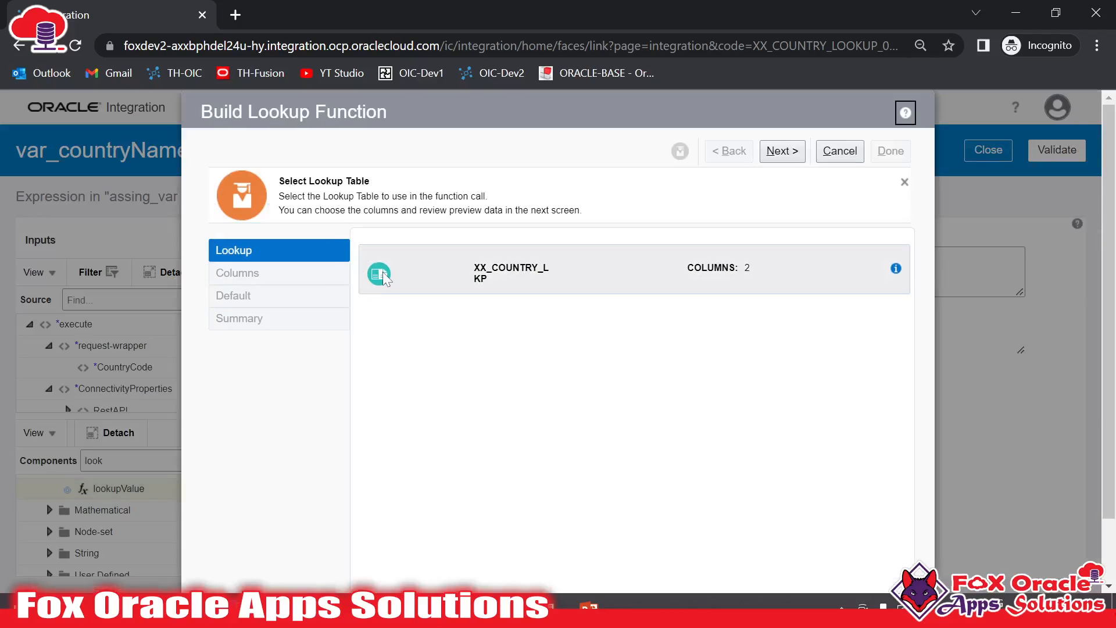
left_click(511, 272)
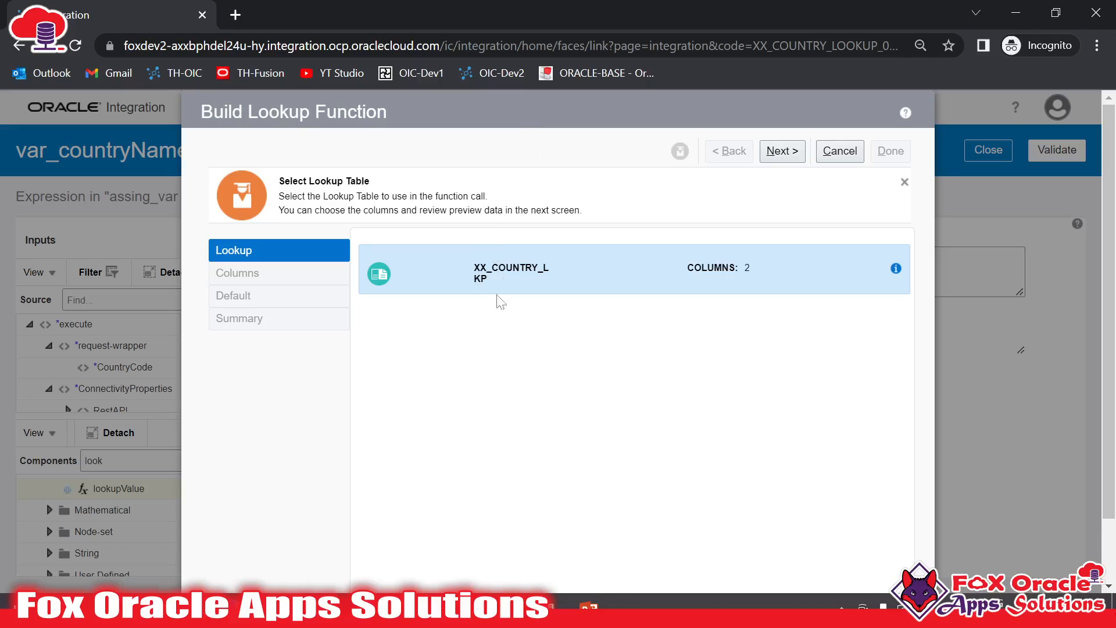
left_click(782, 151)
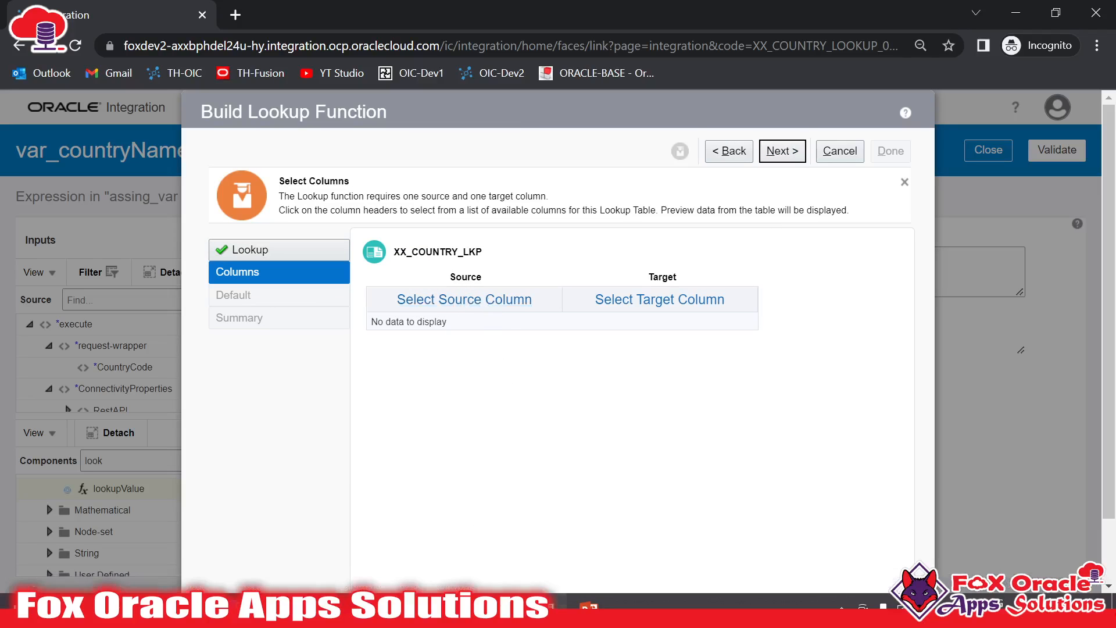
Step: Switch to Excel and review the CountryCode and CountryName columns on the Country sheet
left_click(546, 609)
left_click(349, 562)
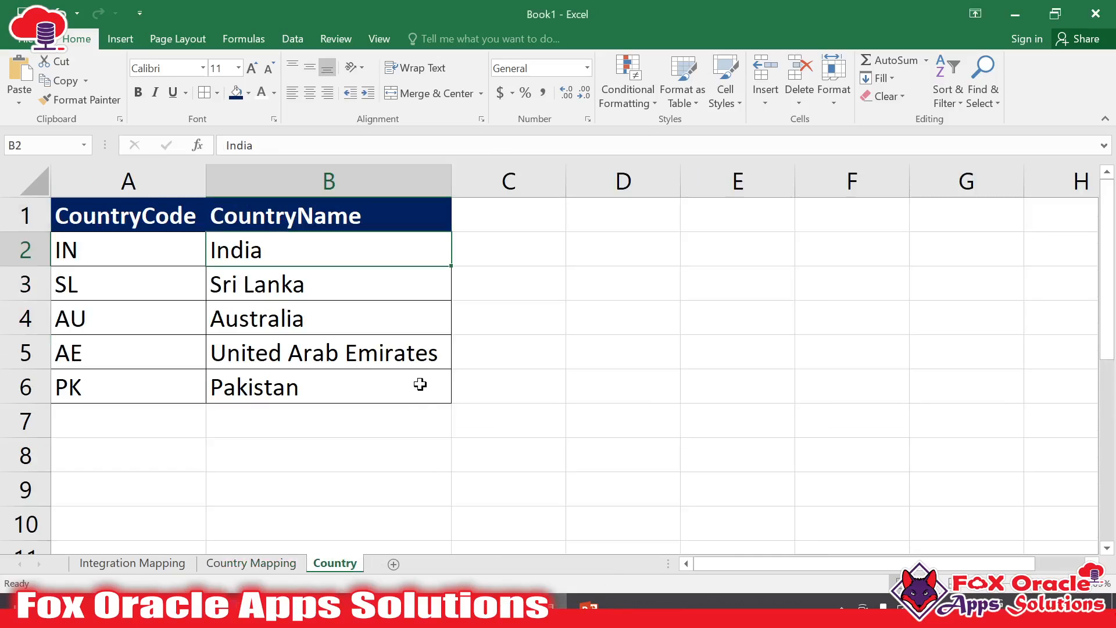
left_click(437, 452)
left_click_drag(153, 212, 364, 382)
left_click(127, 174)
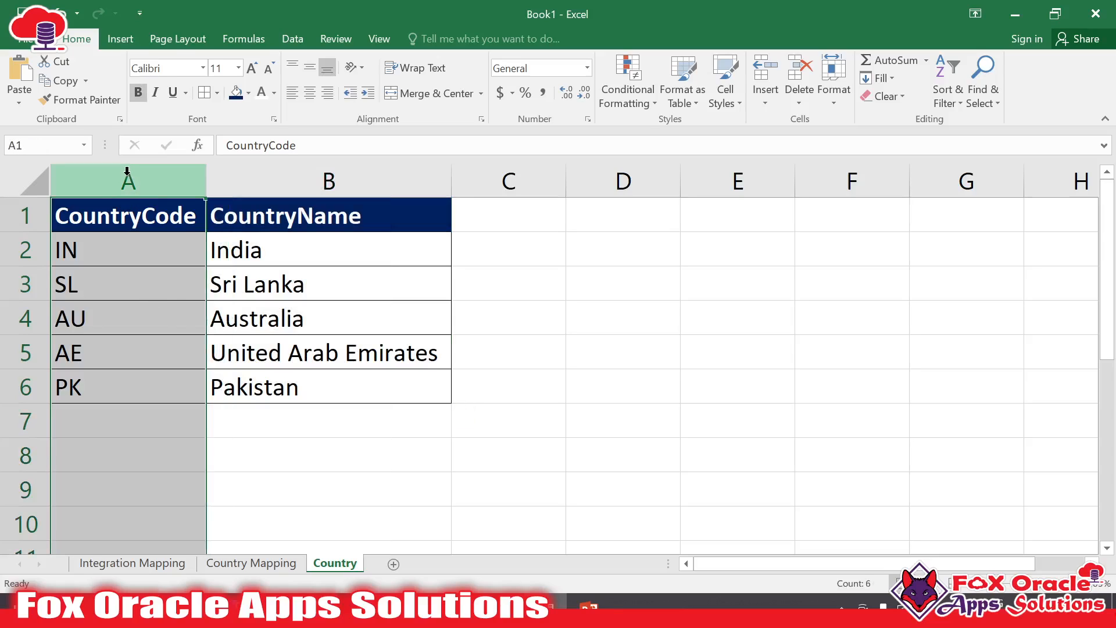
left_click(249, 178)
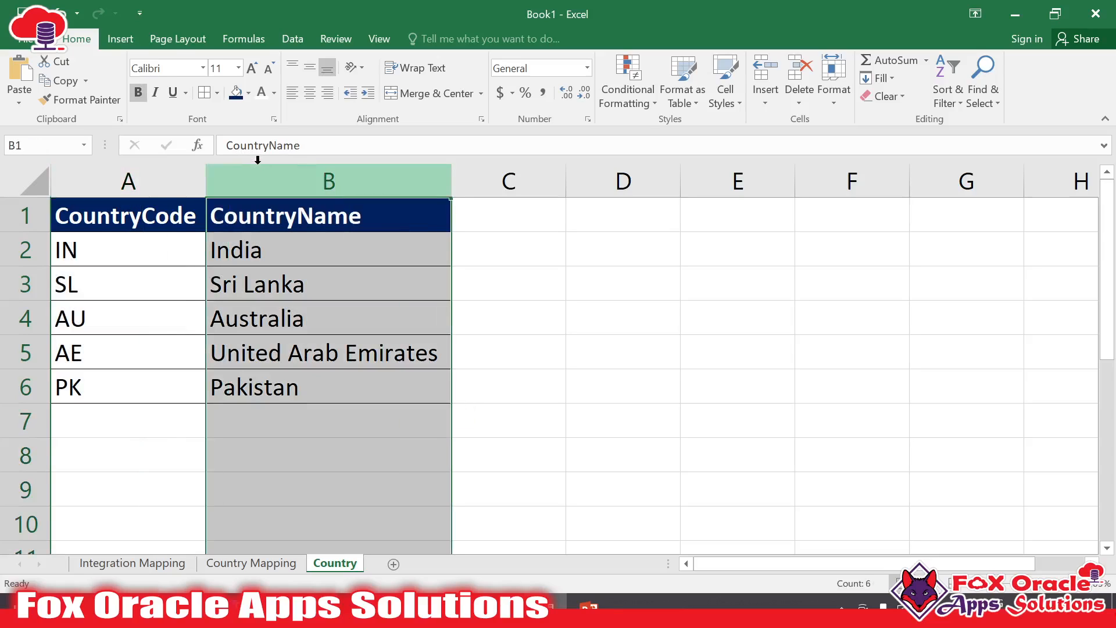
left_click(456, 386)
left_click(123, 180)
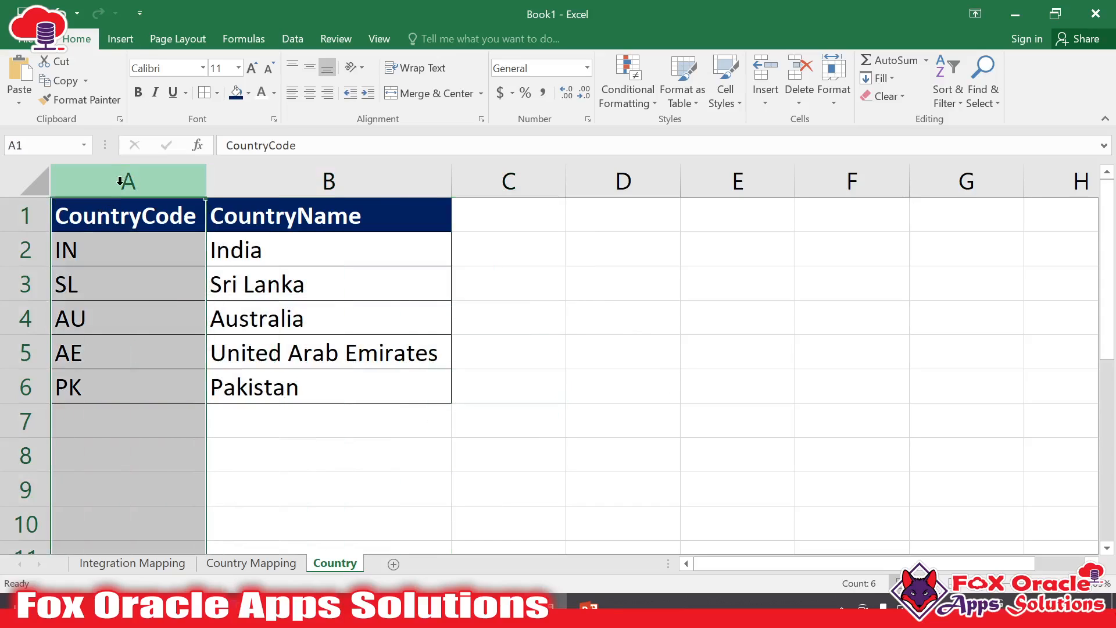
left_click_drag(117, 380, 117, 352)
left_click(142, 220)
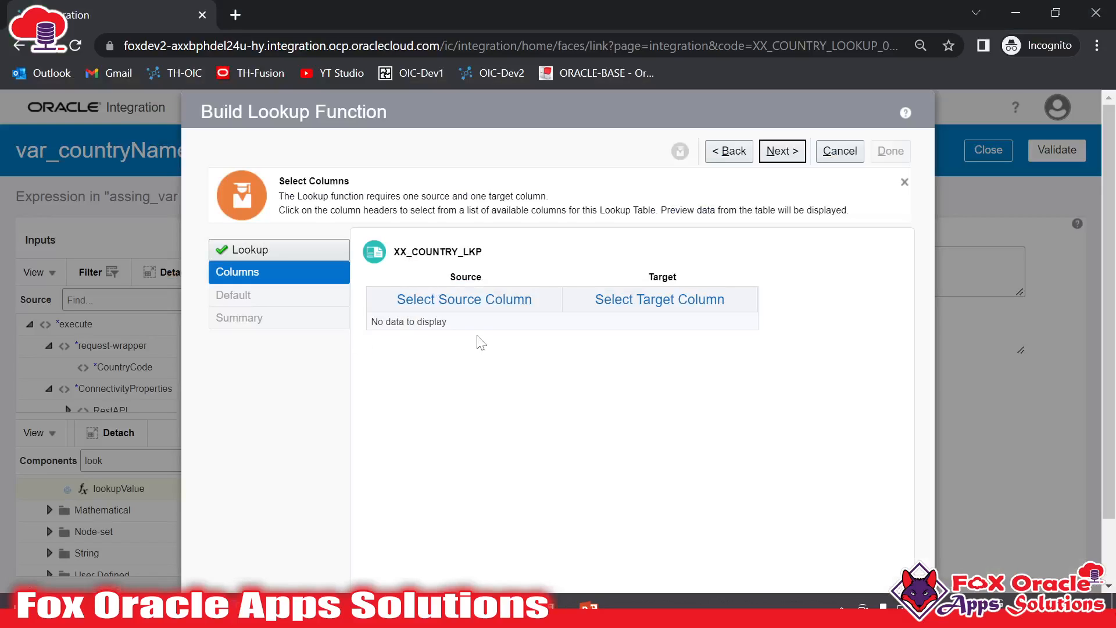
Step: Select CountryCode as the source column of the lookup function in Oracle Integration
left_click(473, 300)
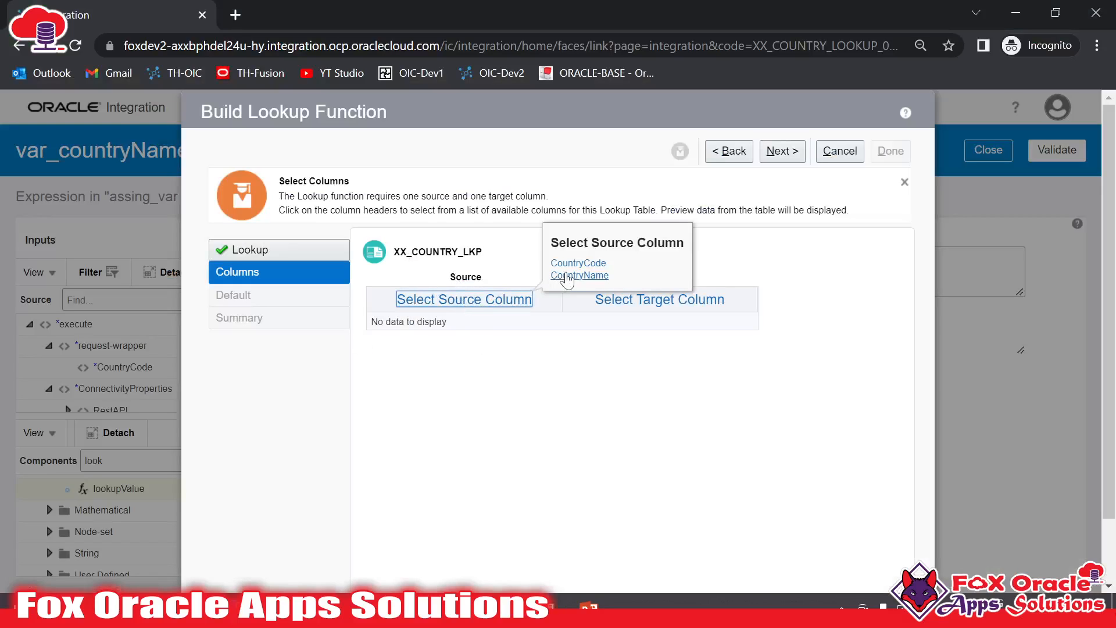
left_click(593, 265)
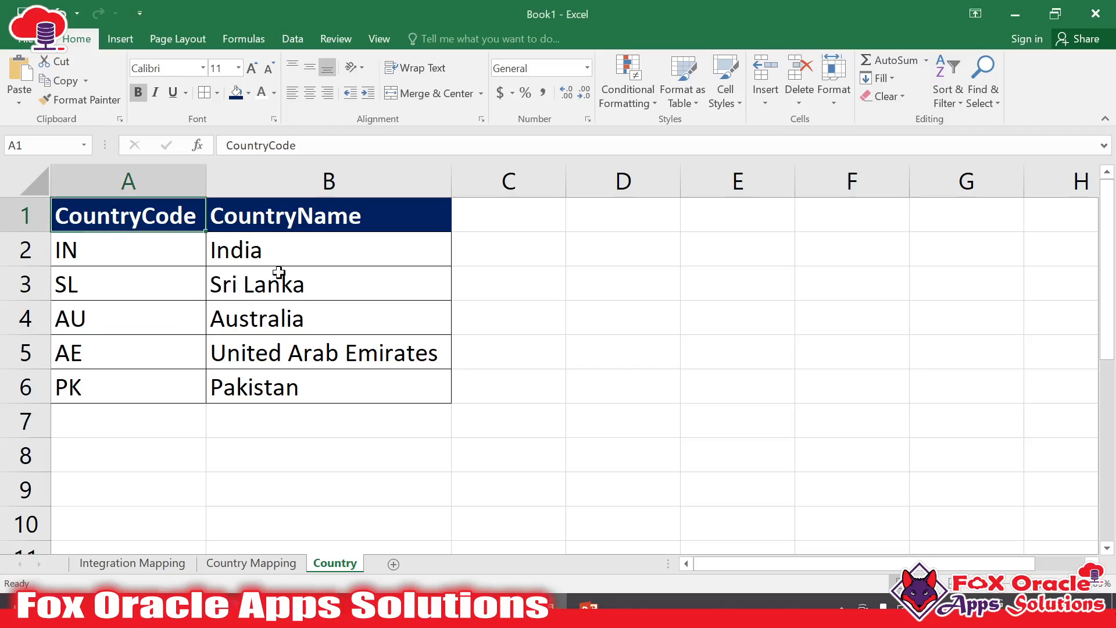
Step: Select CountryName as the lookup's target column in Oracle Integration and continue to the default value page
left_click(319, 232)
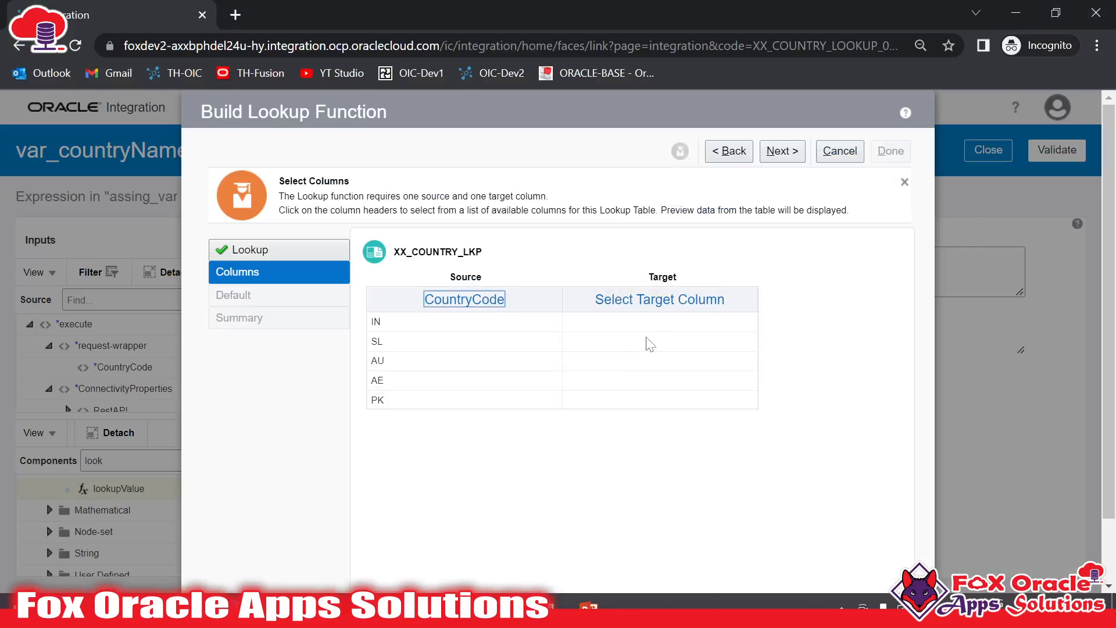
left_click(673, 305)
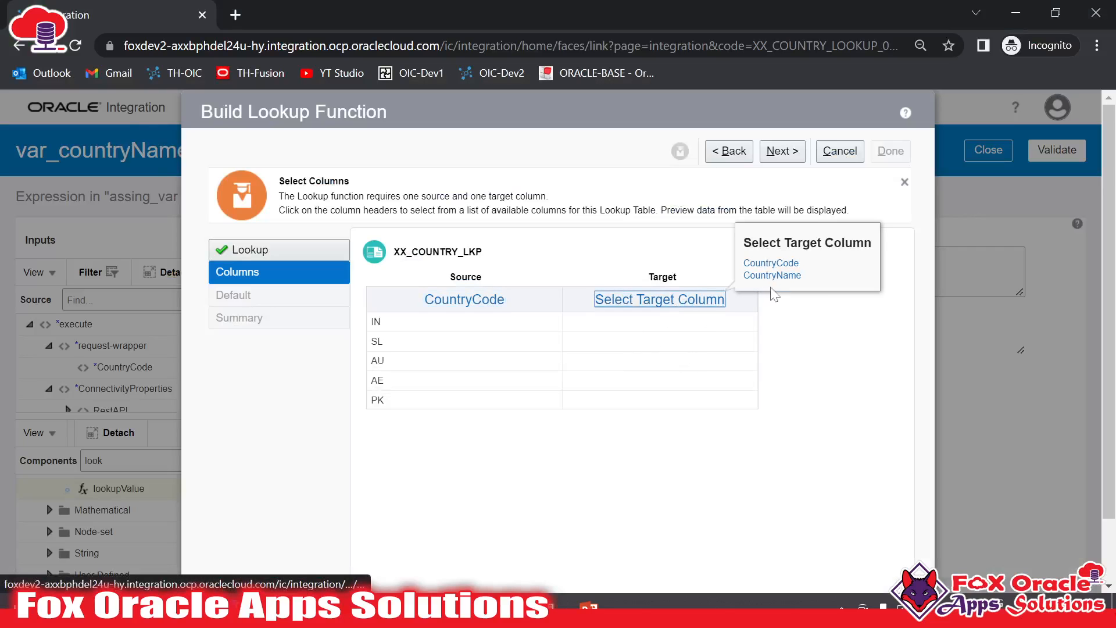
left_click(773, 275)
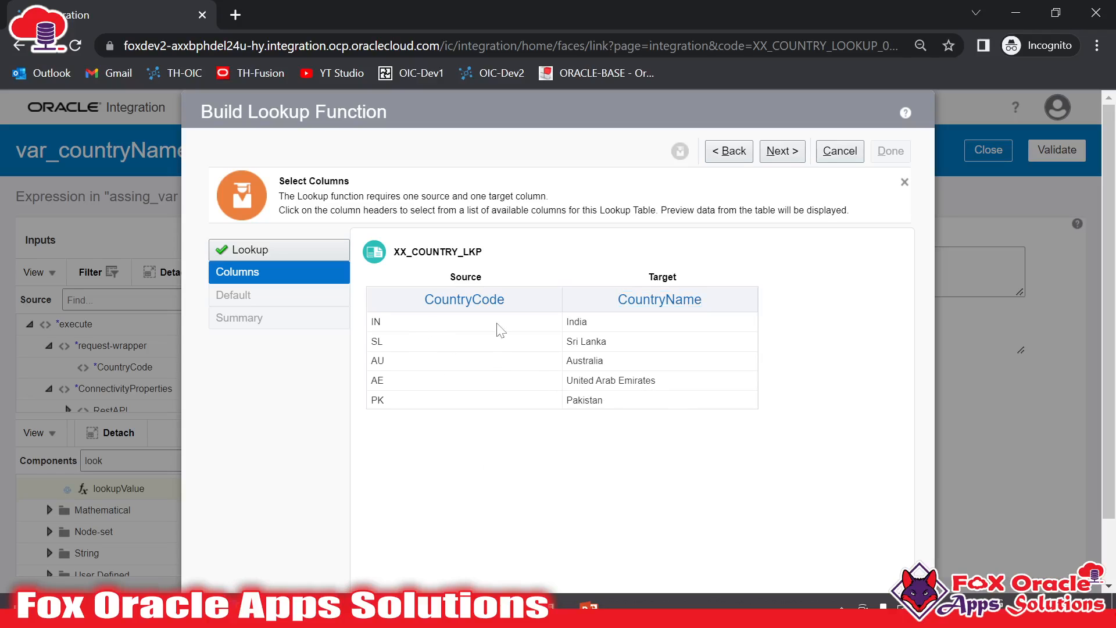
left_click(778, 154)
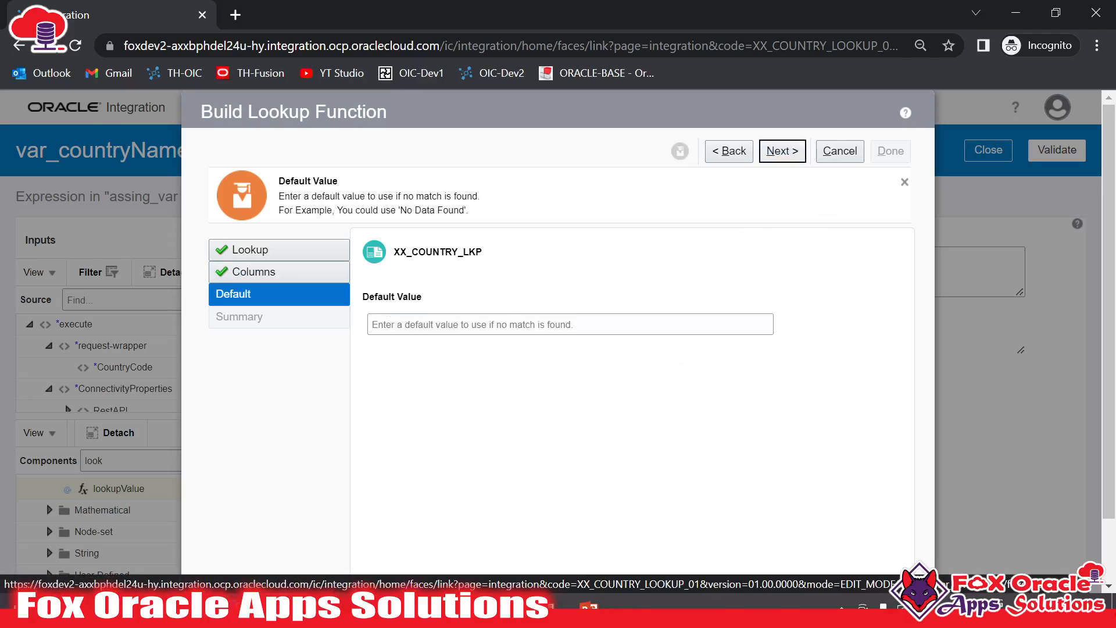
Step: Switch to Excel and enter NZ as an example country code below PK on the Country sheet, leaving its name blank
left_click(432, 303)
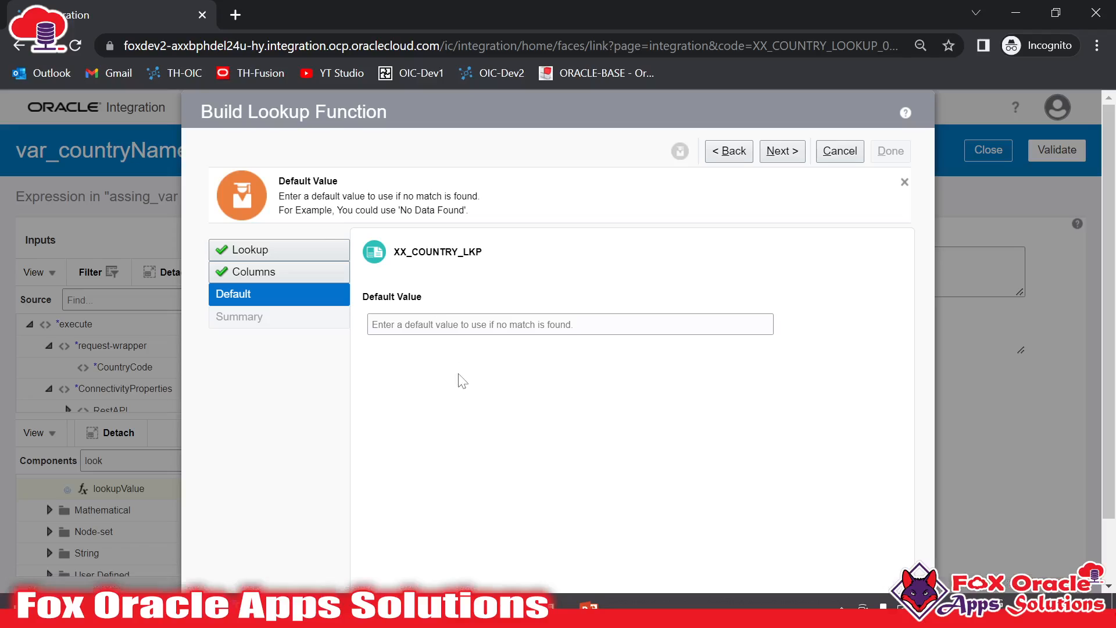
key("alt+Tab")
left_click(220, 448)
left_click(118, 428)
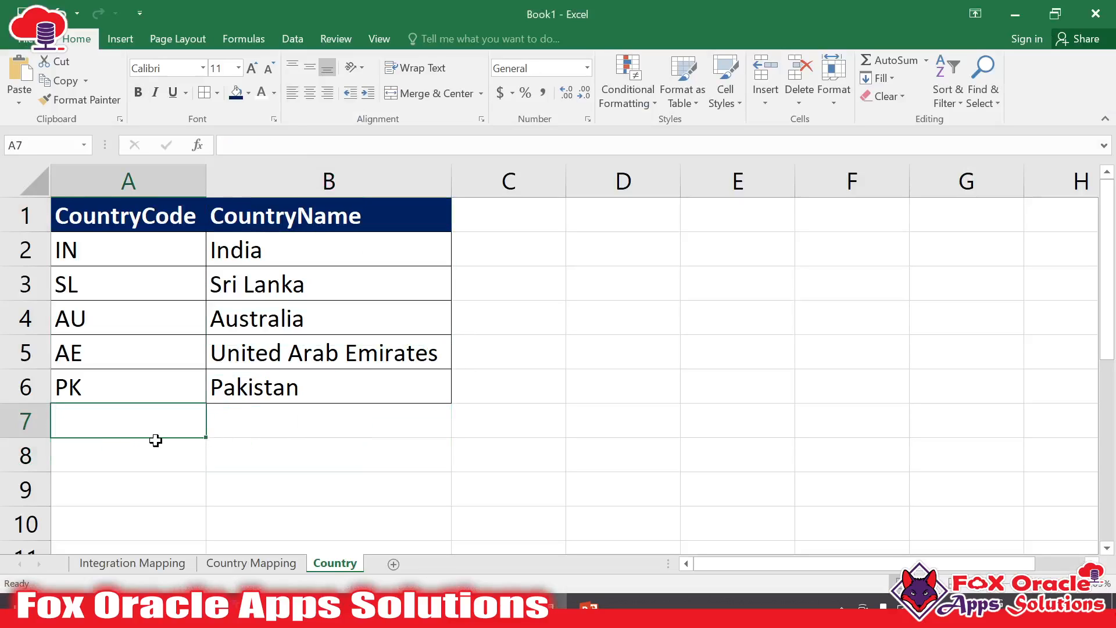
type("NZ")
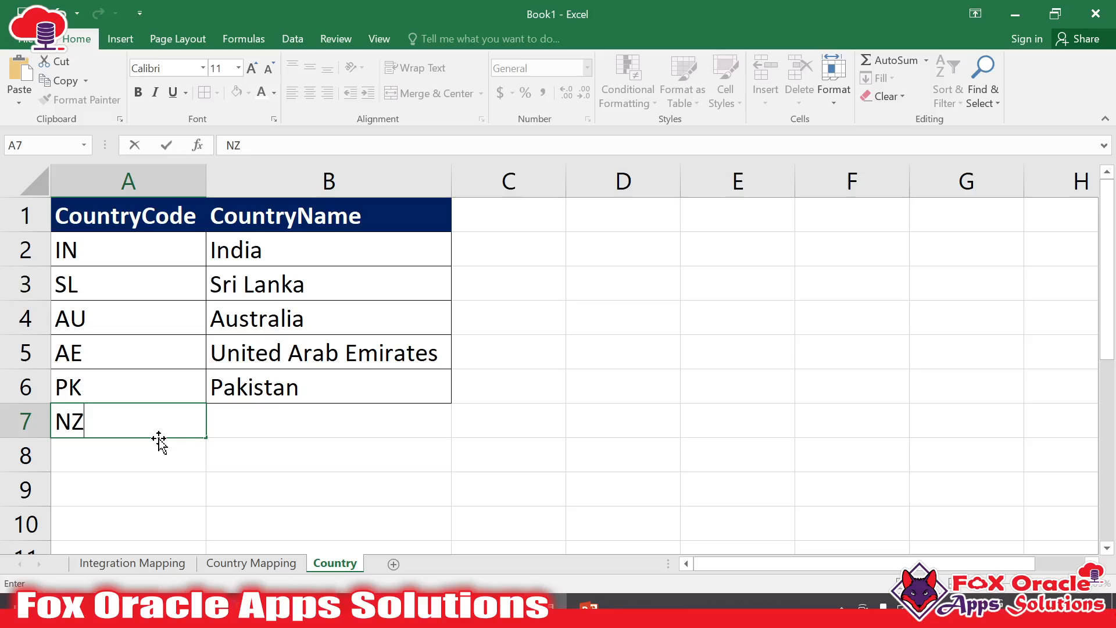
key("Return")
left_click(137, 416)
key("Tab")
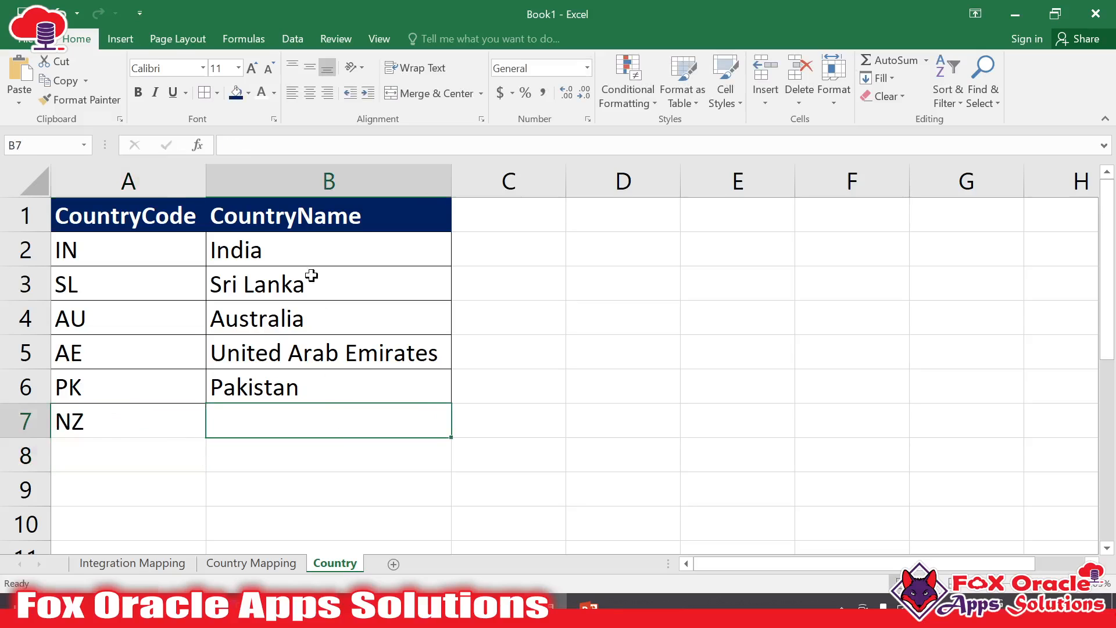
Step: Compare the listed countries with the example NZ row, and delete the NZ code from the sheet
left_click_drag(91, 242, 267, 391)
left_click(110, 424)
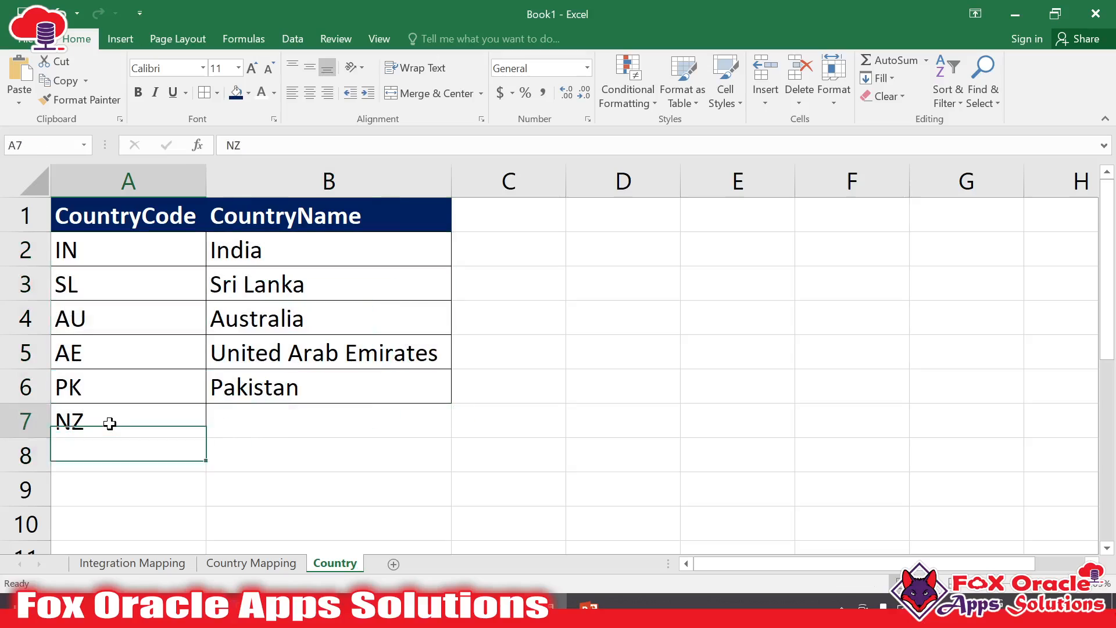
left_click(291, 425)
left_click(137, 426)
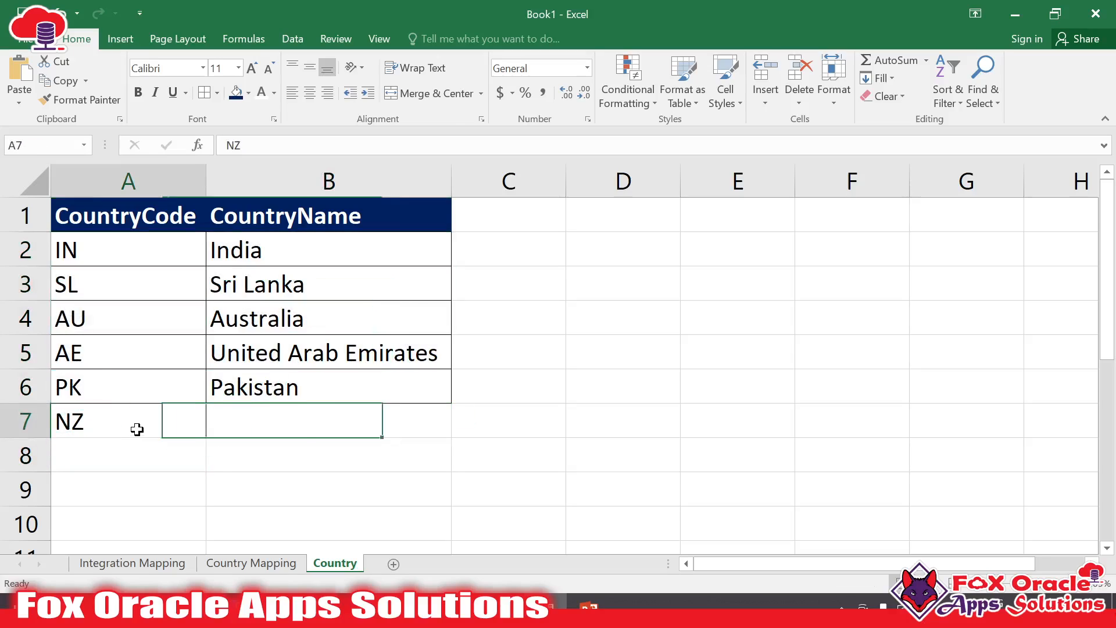
key("Delete")
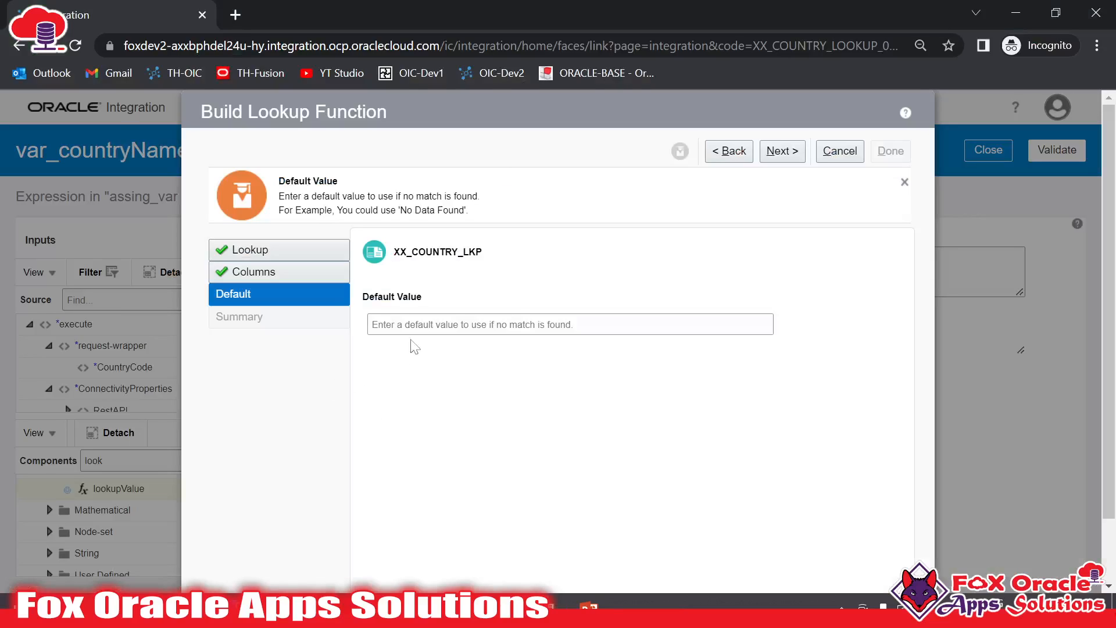
Step: Set the lookup's default value to 'N/A' in Oracle Integration and finish building the lookup function
left_click(413, 326)
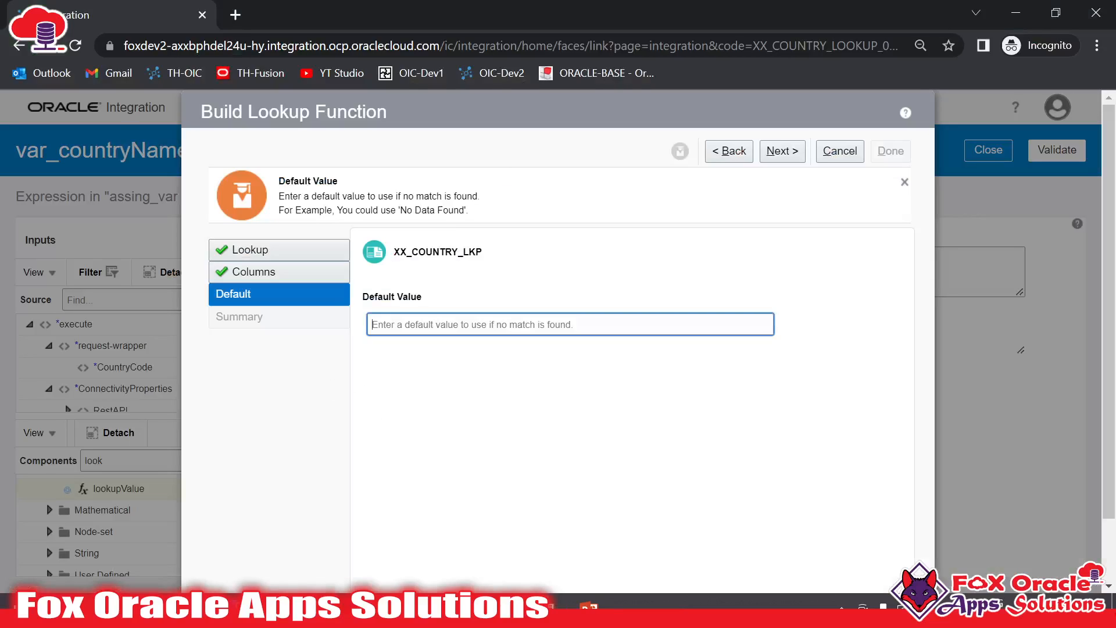
type("'N/A")
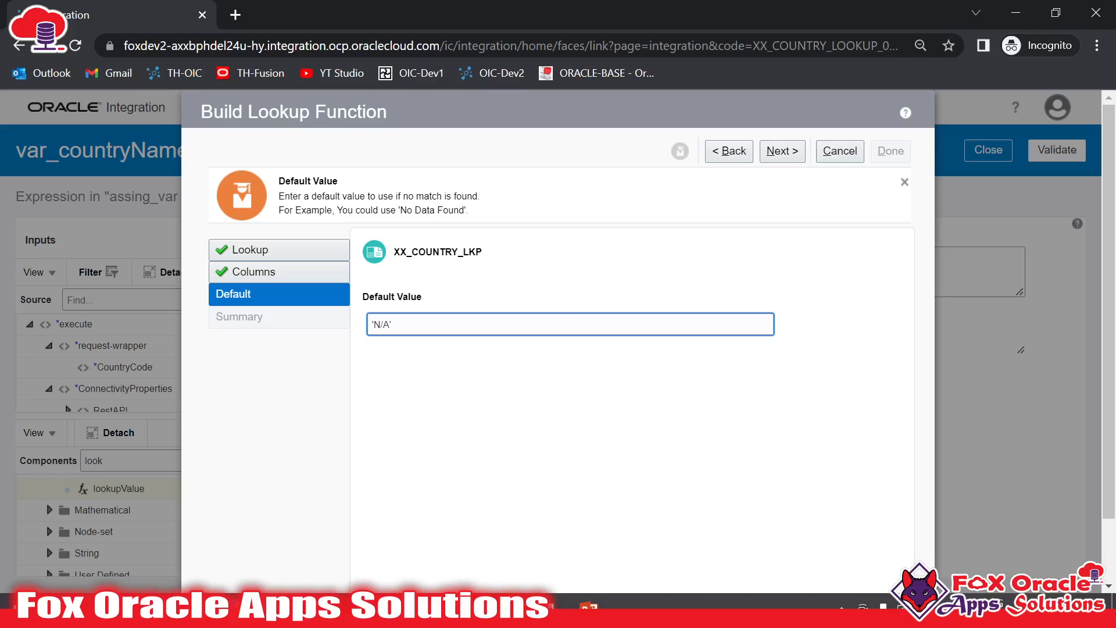
left_click(665, 400)
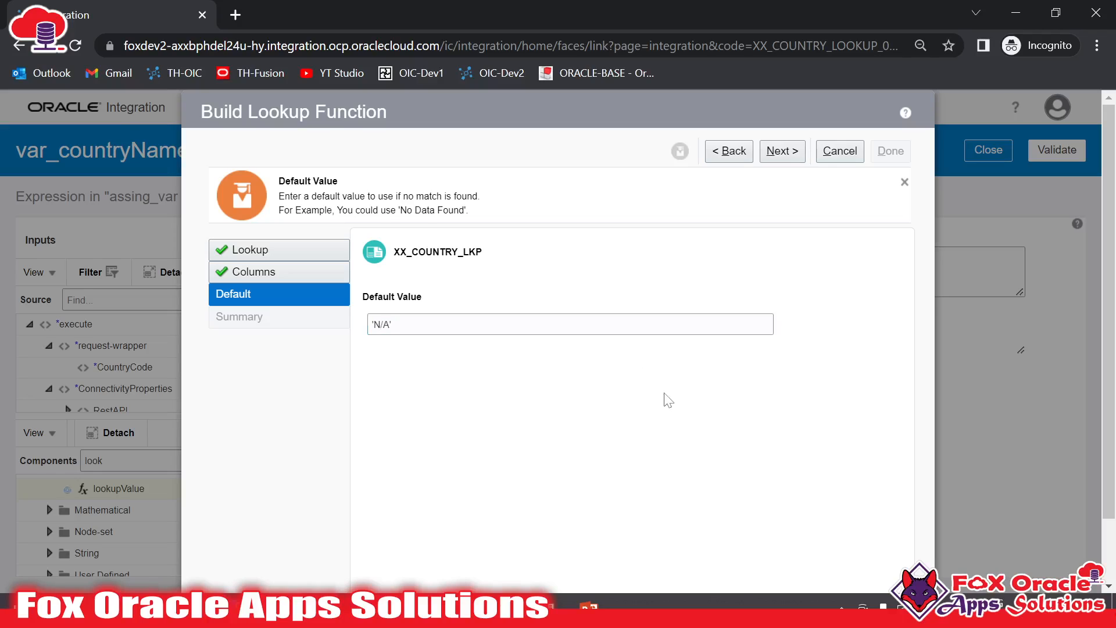
left_click(782, 151)
left_click(891, 150)
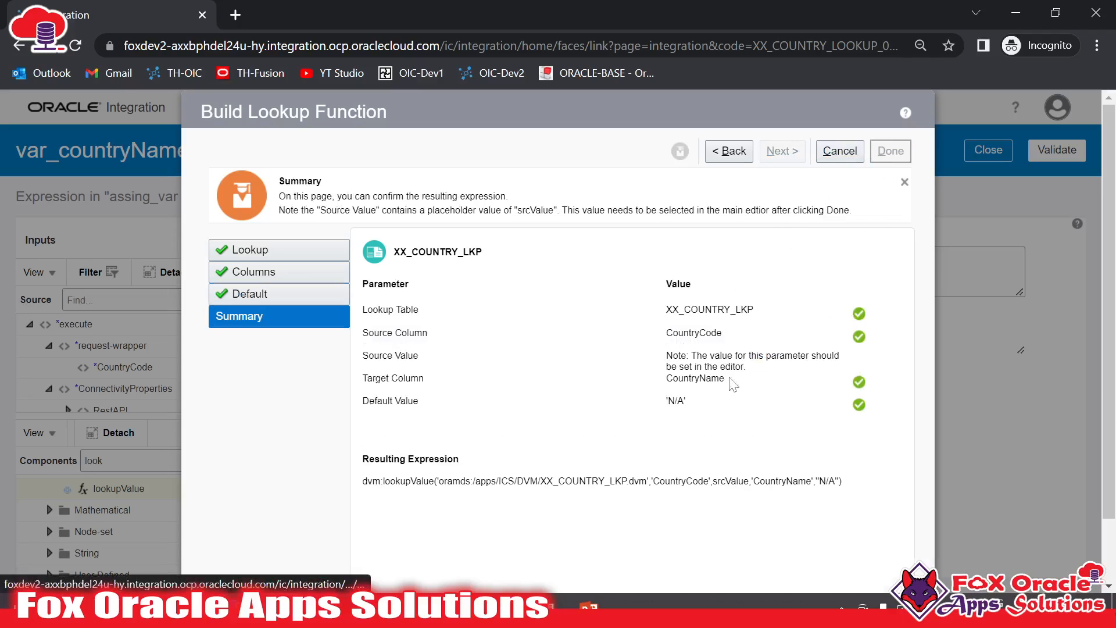
left_click(851, 243)
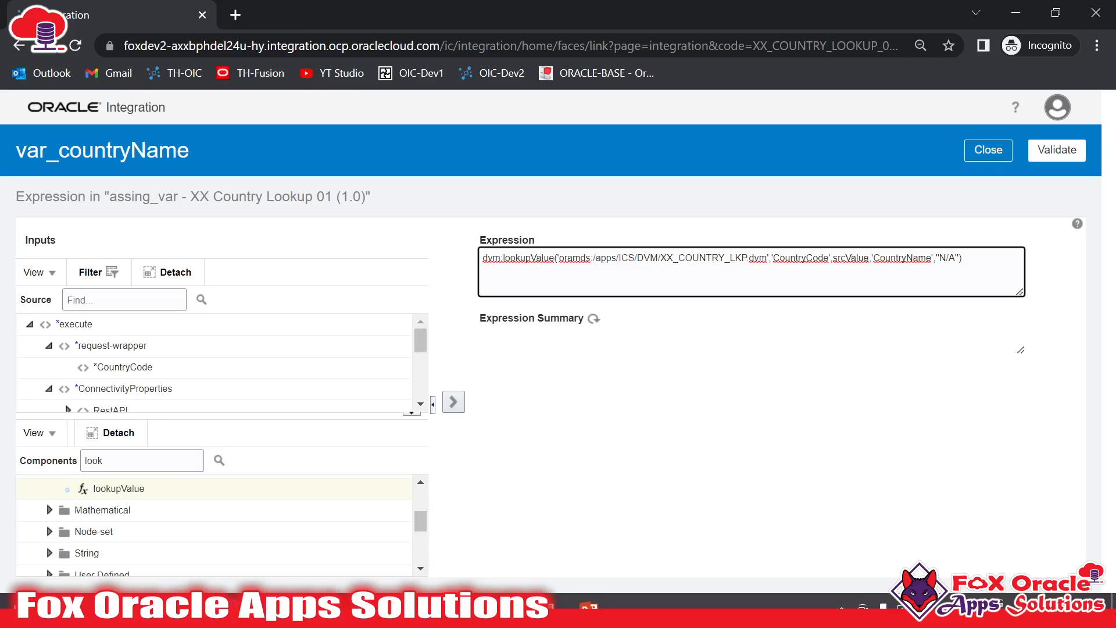
Step: Examine the lookup table, source column, source value and target column arguments in the lookupValue expression
double_click(718, 257)
left_click(718, 258)
double_click(727, 257)
left_click(767, 257)
double_click(812, 258)
double_click(856, 258)
double_click(797, 257)
left_click(856, 257)
double_click(802, 257)
double_click(898, 257)
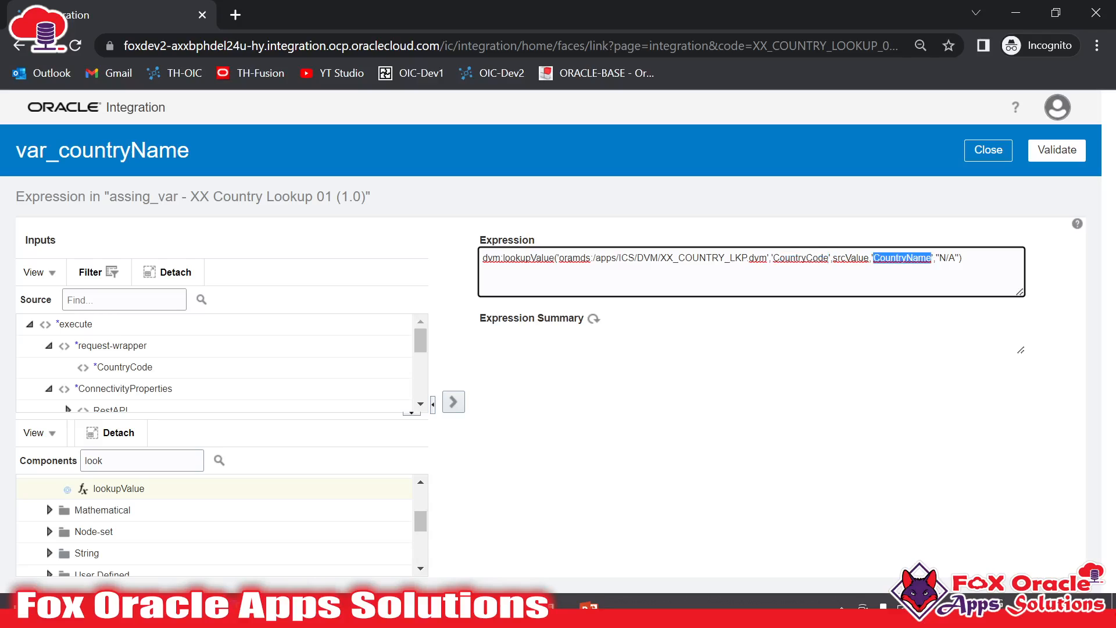
Step: Select the srcValue placeholder, and switch to Notepad++ to check the CountryCode field in the request payload
double_click(847, 258)
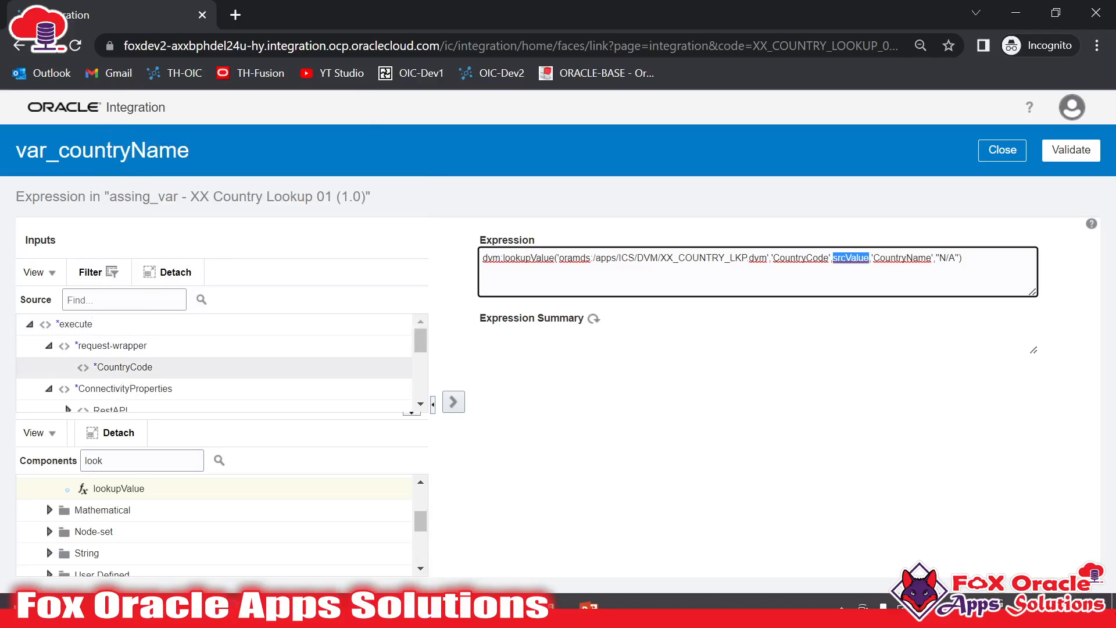
key("alt+Tab")
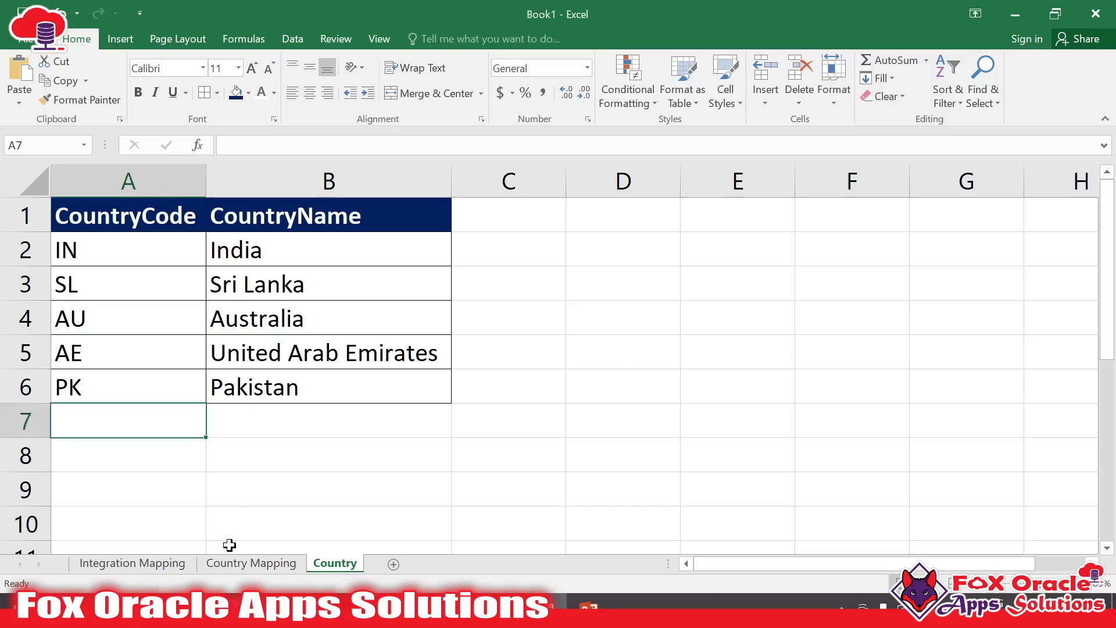
key("alt+Tab")
key("alt+Tab")
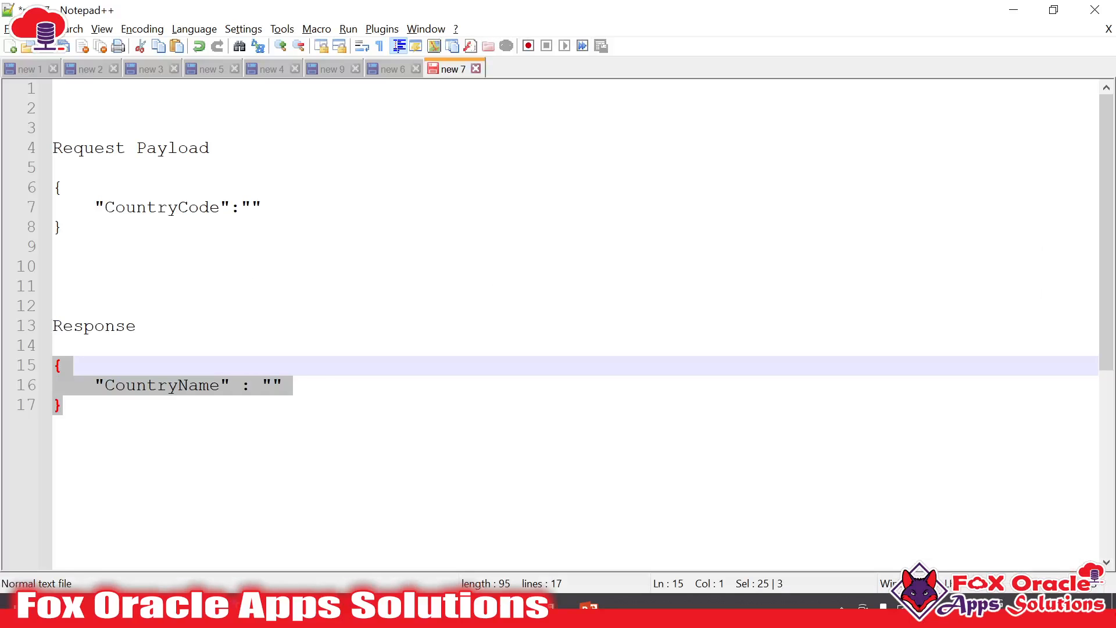
left_click_drag(53, 187, 63, 227)
double_click(162, 208)
Step: Return to Oracle Integration and replace the srcValue placeholder with CountryCode from request-wrapper
key("alt+Tab")
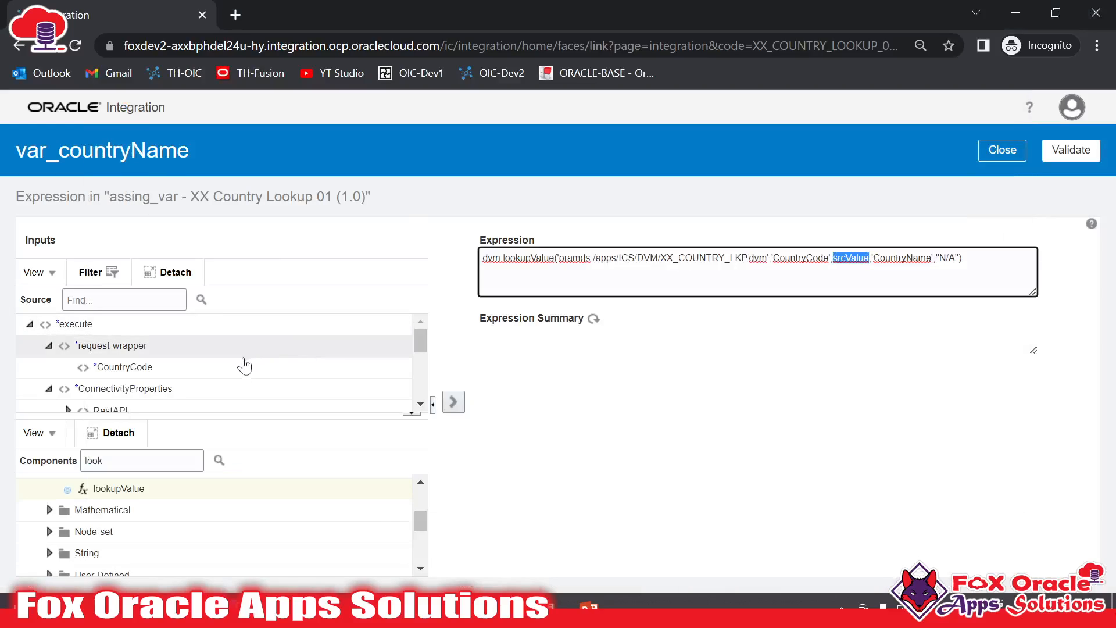
left_click_drag(127, 367, 847, 260)
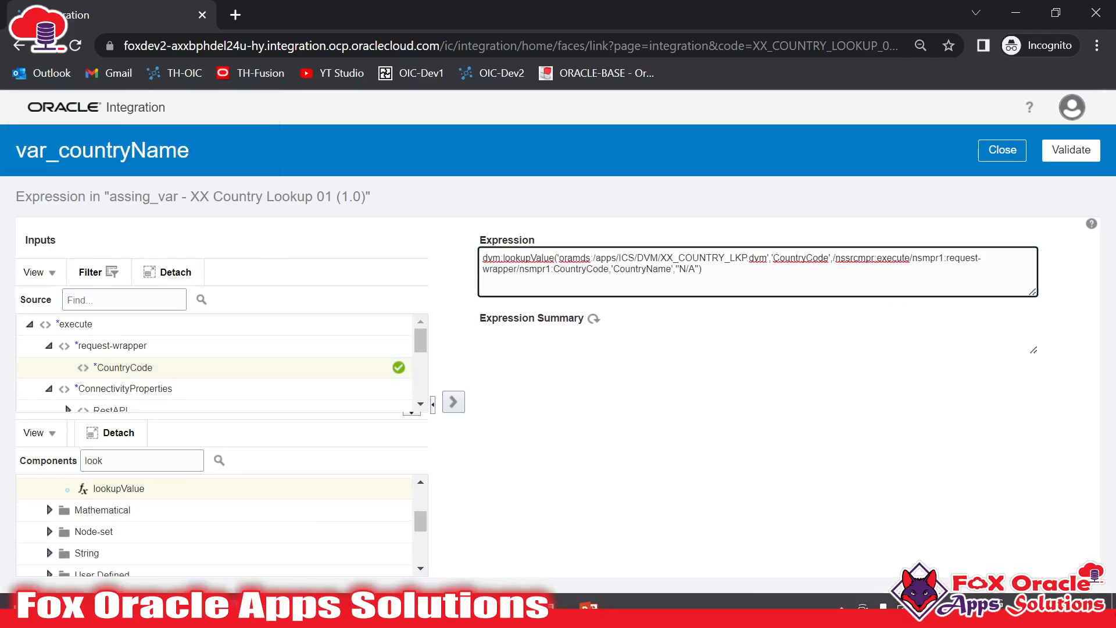
Step: Review the expression's CountryCode source column and value path, CountryName target column and N/A default argument
left_click_drag(833, 258, 593, 269)
double_click(800, 258)
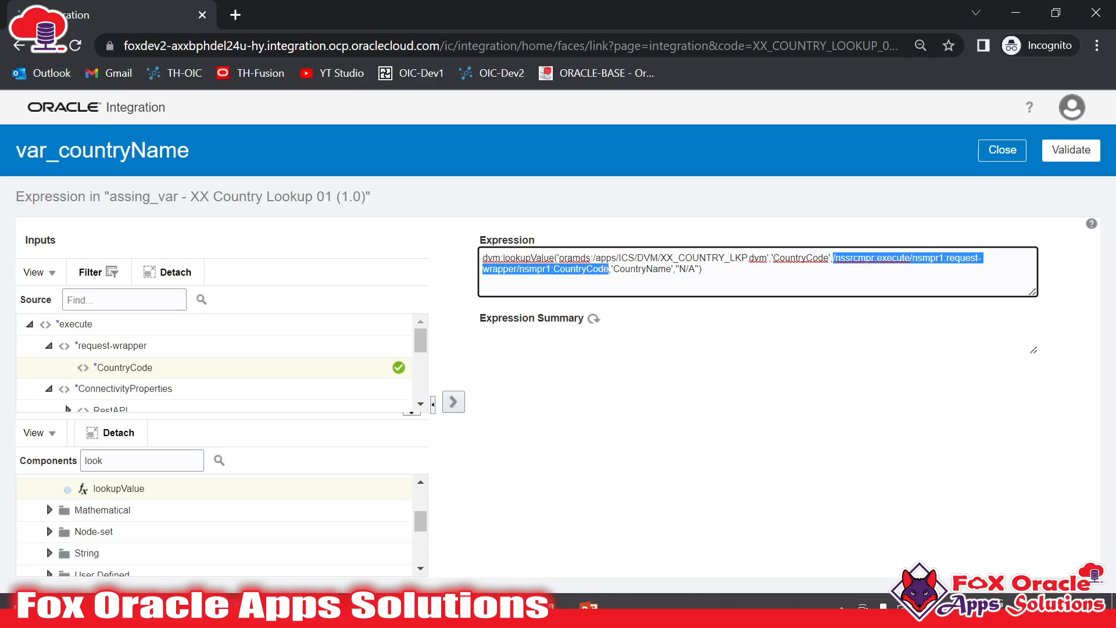
double_click(632, 269)
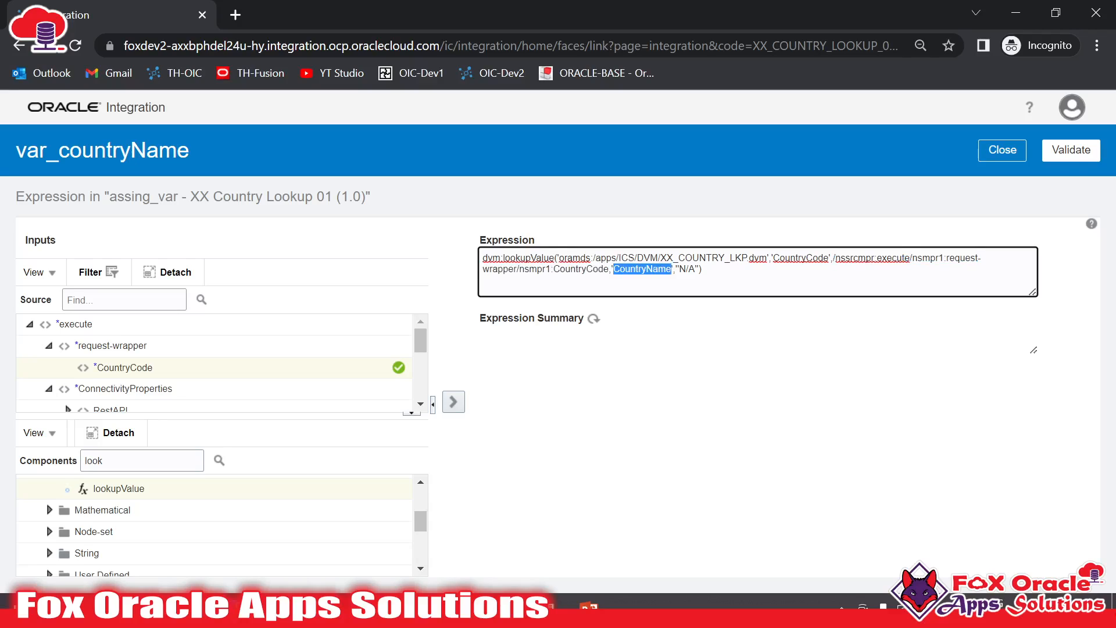
left_click(609, 269)
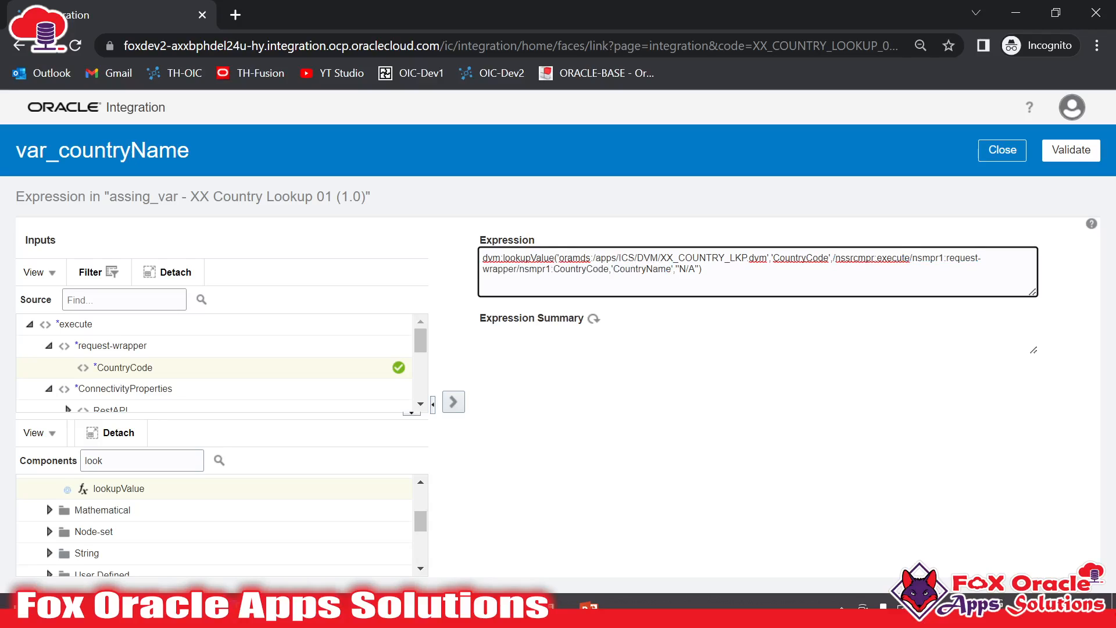
left_click_drag(608, 270, 833, 258)
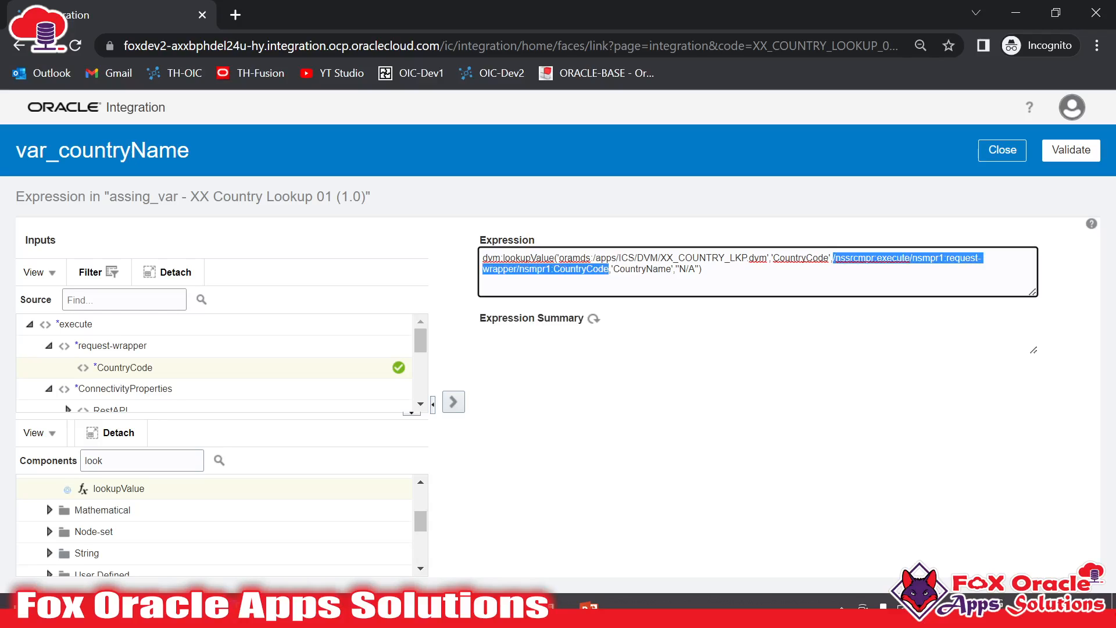
left_click_drag(702, 269, 676, 269)
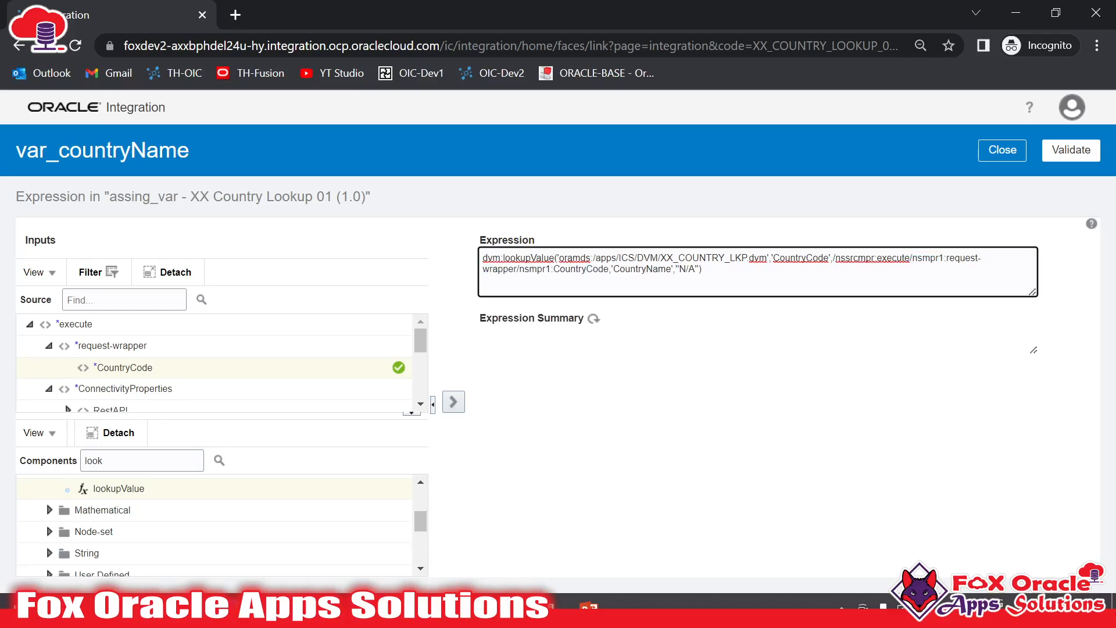
left_click_drag(678, 269, 695, 269)
left_click_drag(603, 269, 773, 258)
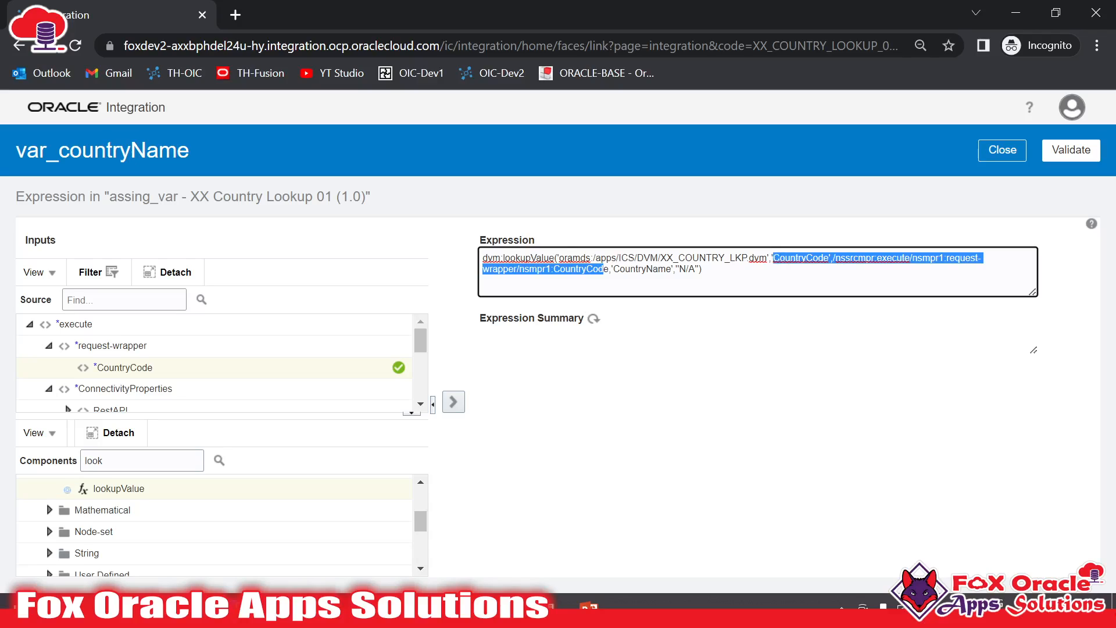
left_click_drag(678, 269, 688, 269)
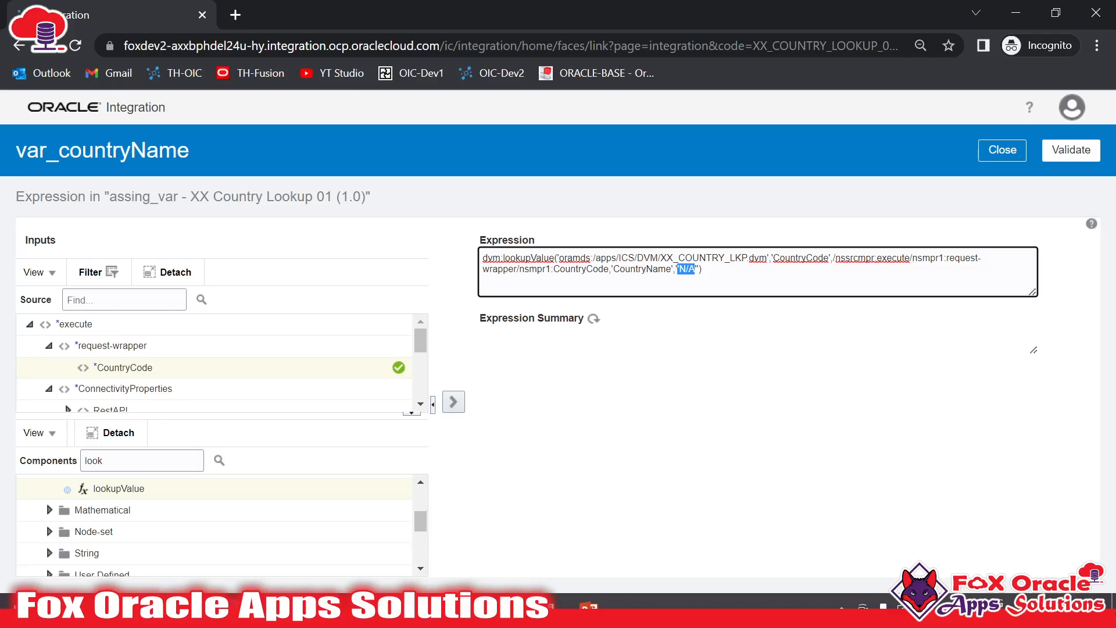
Step: Validate the expression, correct the default argument's quotation marks so it reads 'N/A', and validate it again
left_click(1071, 151)
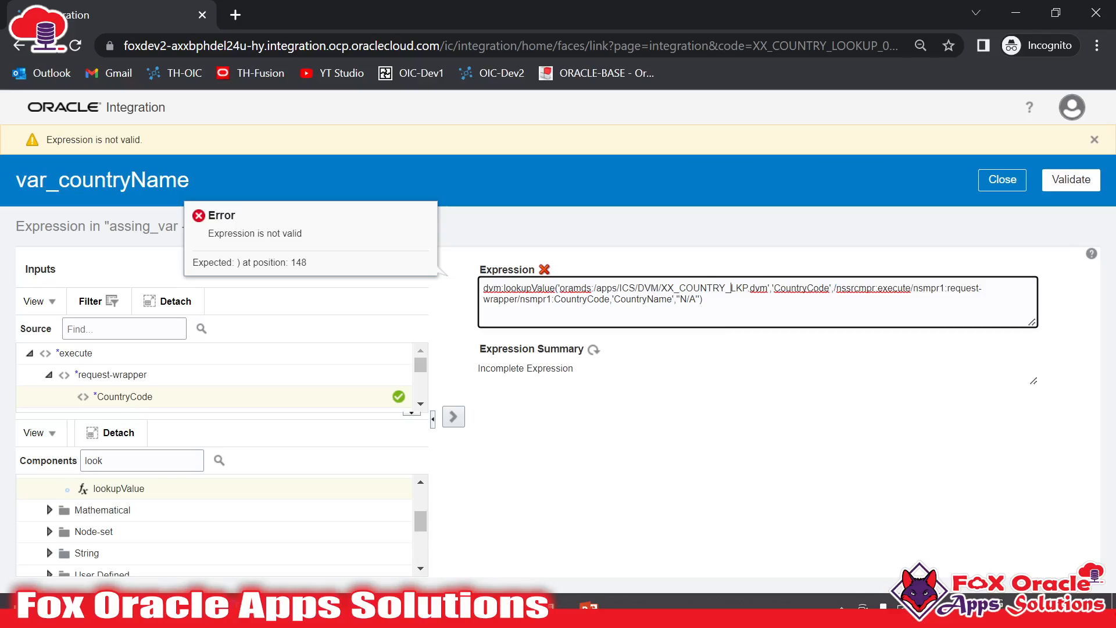
left_click(1071, 179)
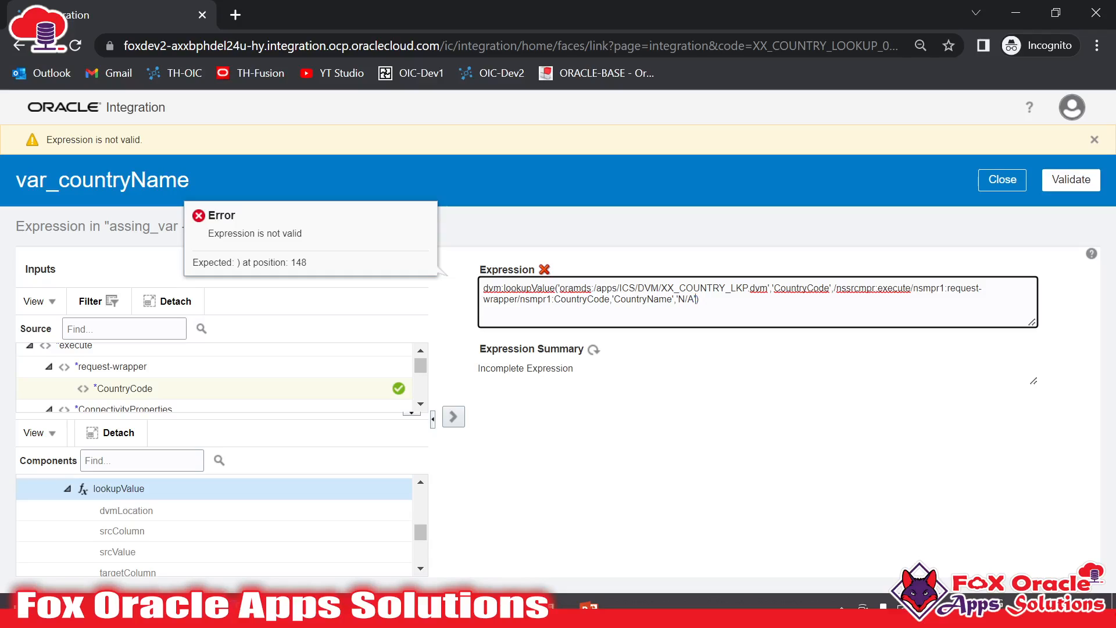
left_click(1070, 180)
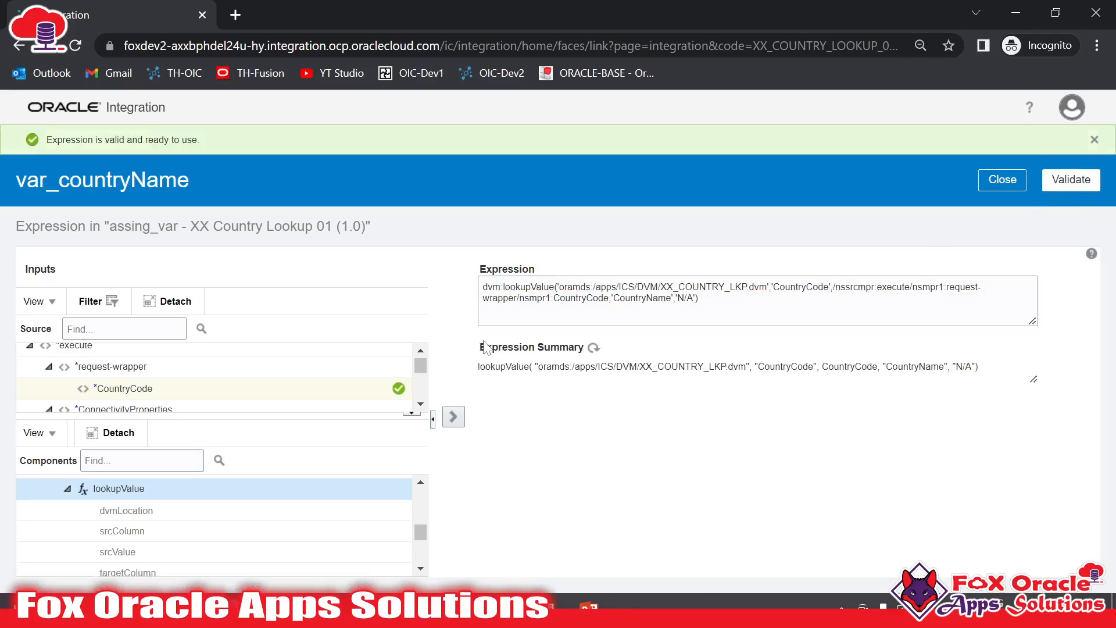
Step: Examine the expression summary's lookup path, source column, source value, target column and default arguments
left_click_drag(538, 366, 738, 366)
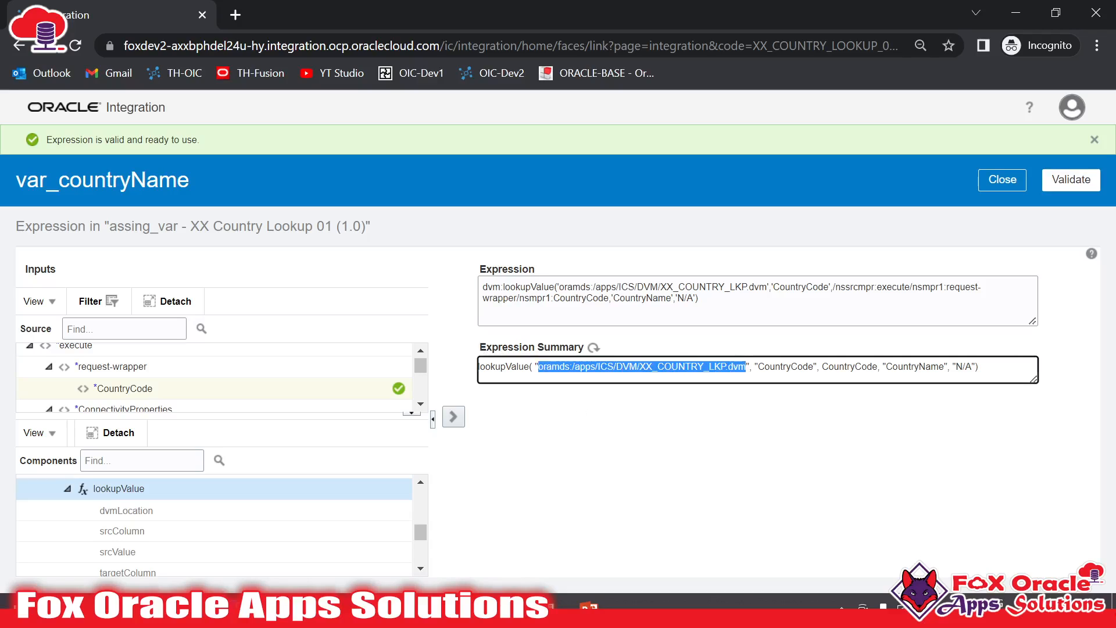
left_click(758, 366)
left_click_drag(747, 366, 544, 366)
double_click(785, 366)
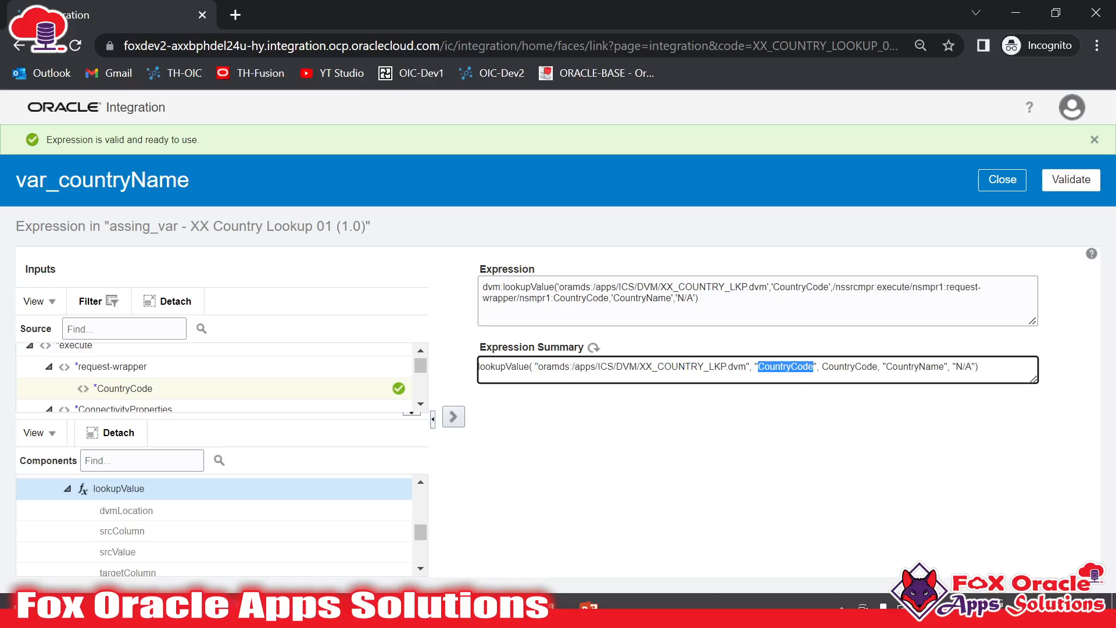
left_click_drag(822, 367, 939, 366)
left_click(956, 366)
key("ctrl+a")
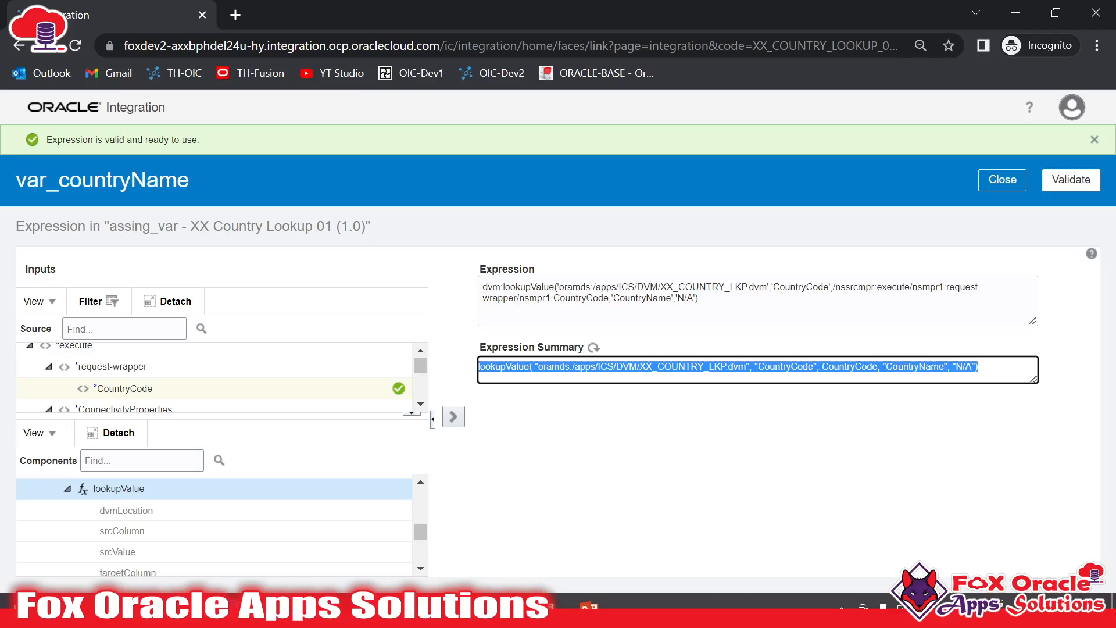
Step: Review the CountryCode source column and N/A default argument in the lookupValue expression summary
double_click(786, 366)
double_click(785, 366)
left_click(785, 366)
double_click(785, 367)
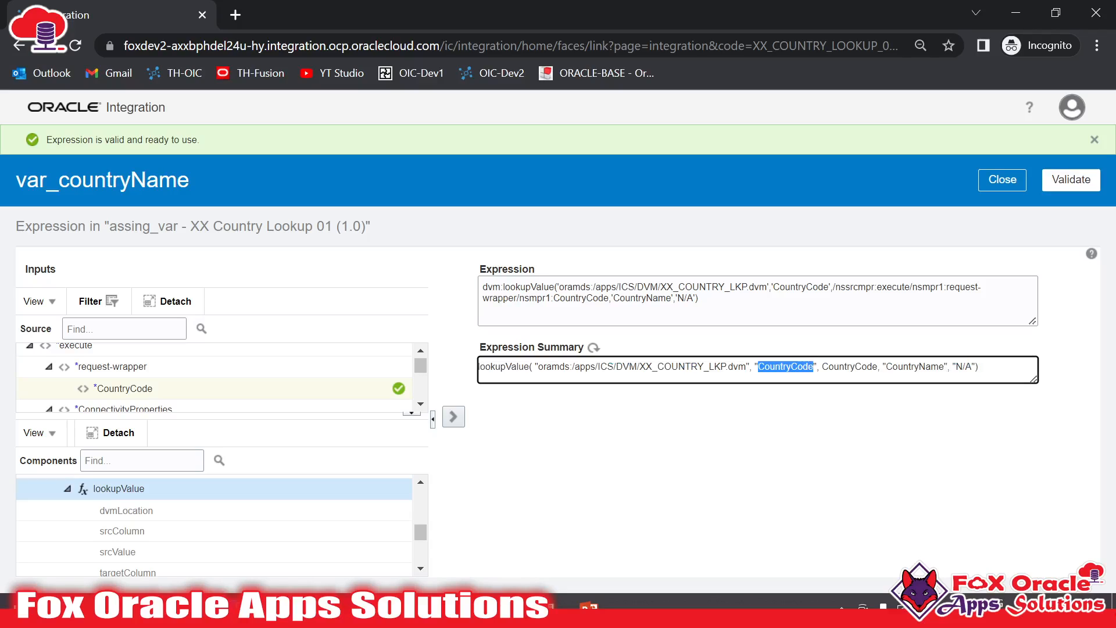
triple_click(786, 367)
left_click(786, 366)
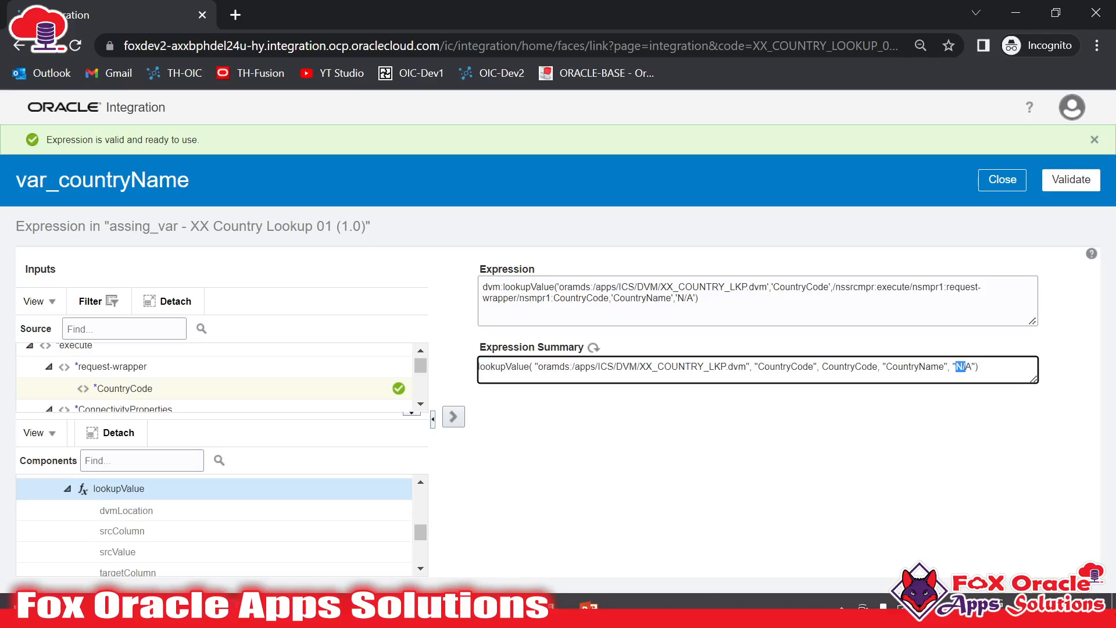
Step: Validate and close the var_countryName expression, and validate and close the assing_var action
left_click(1071, 189)
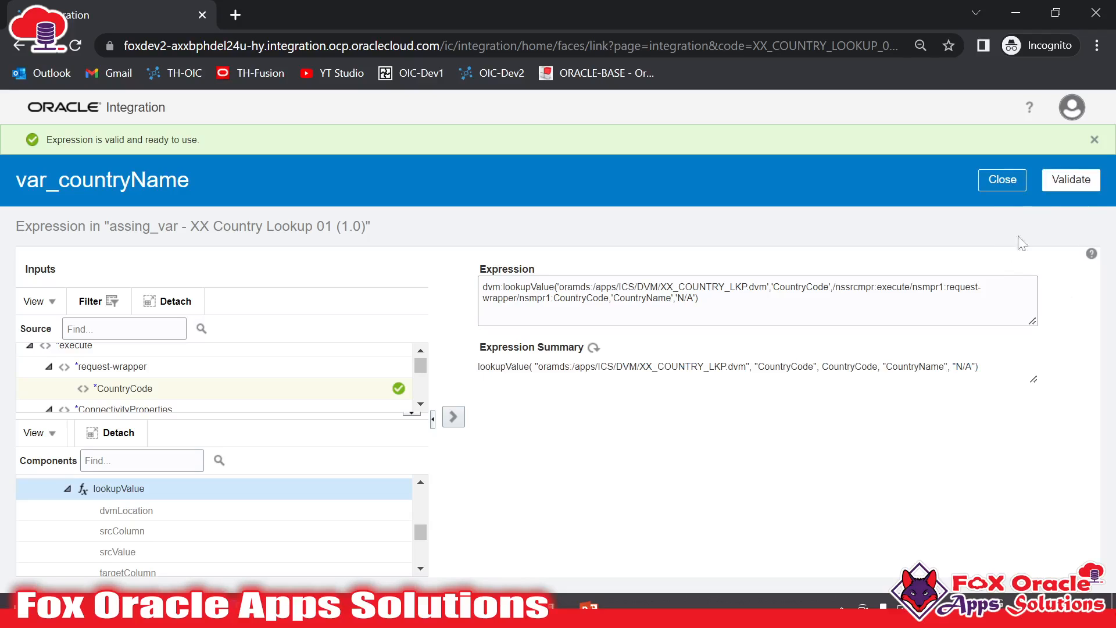
left_click(1002, 185)
left_click(1071, 150)
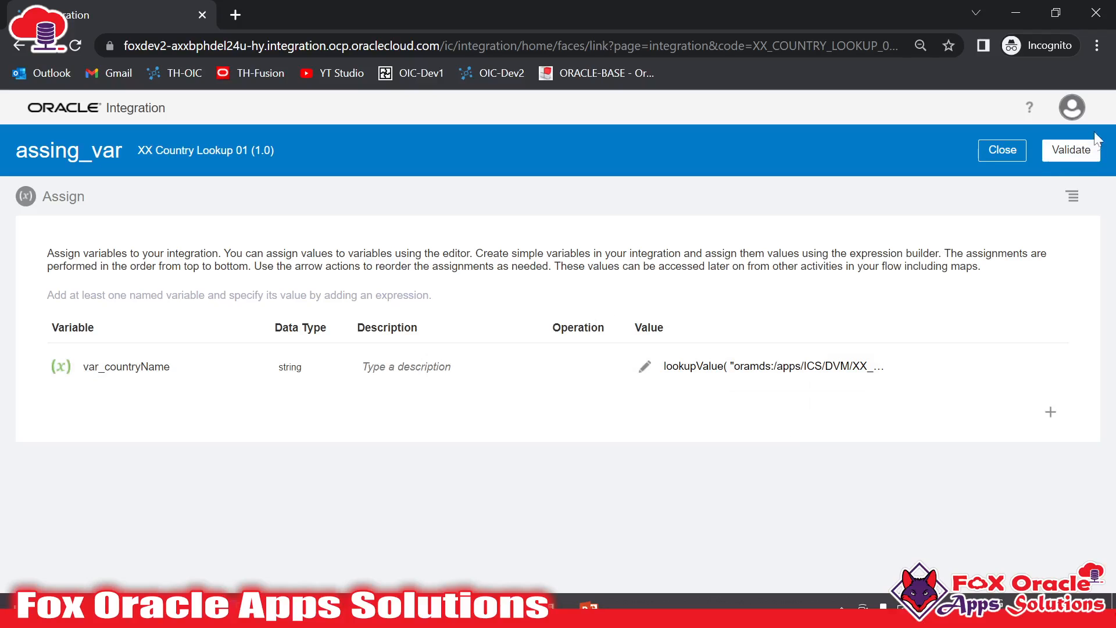
left_click(1003, 180)
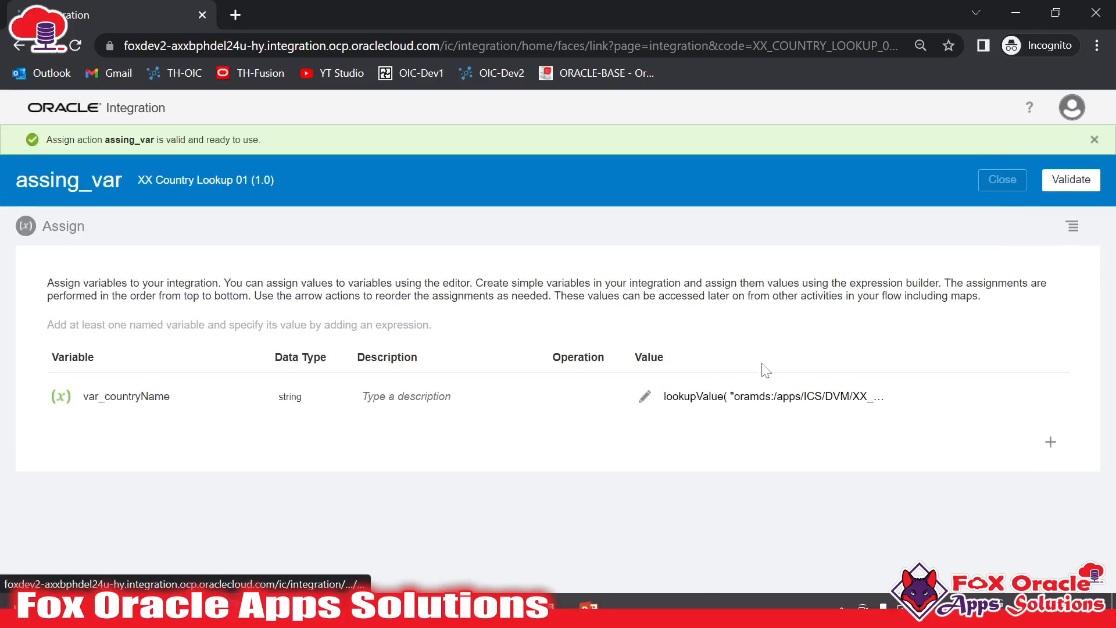
Step: Review the startREST trigger's details and the assing_var action in the integration flow
left_click(484, 428)
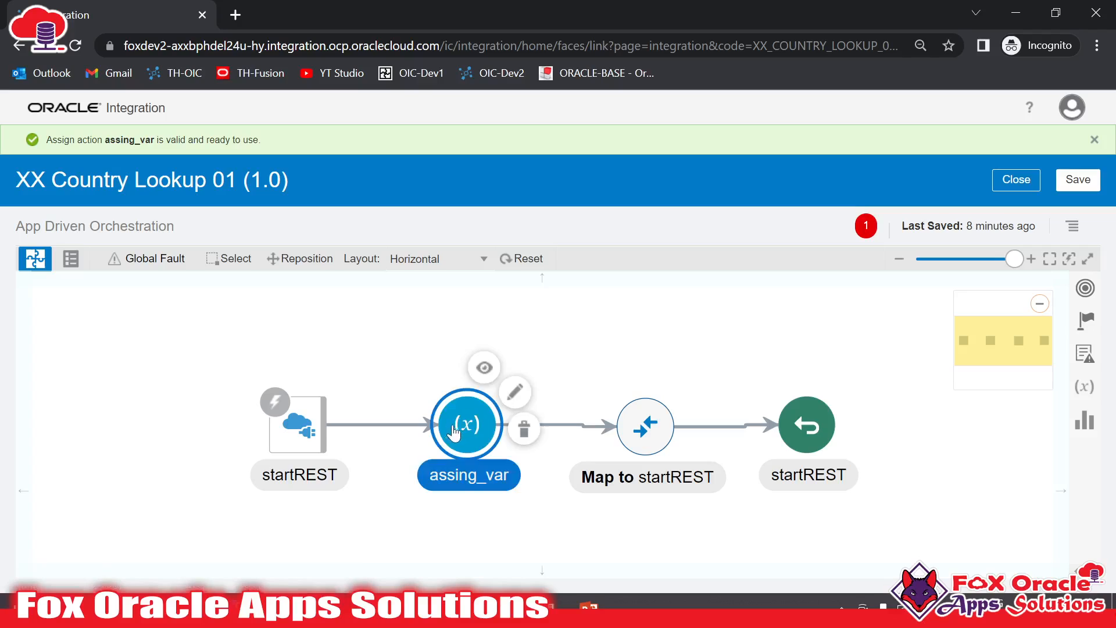
left_click(296, 427)
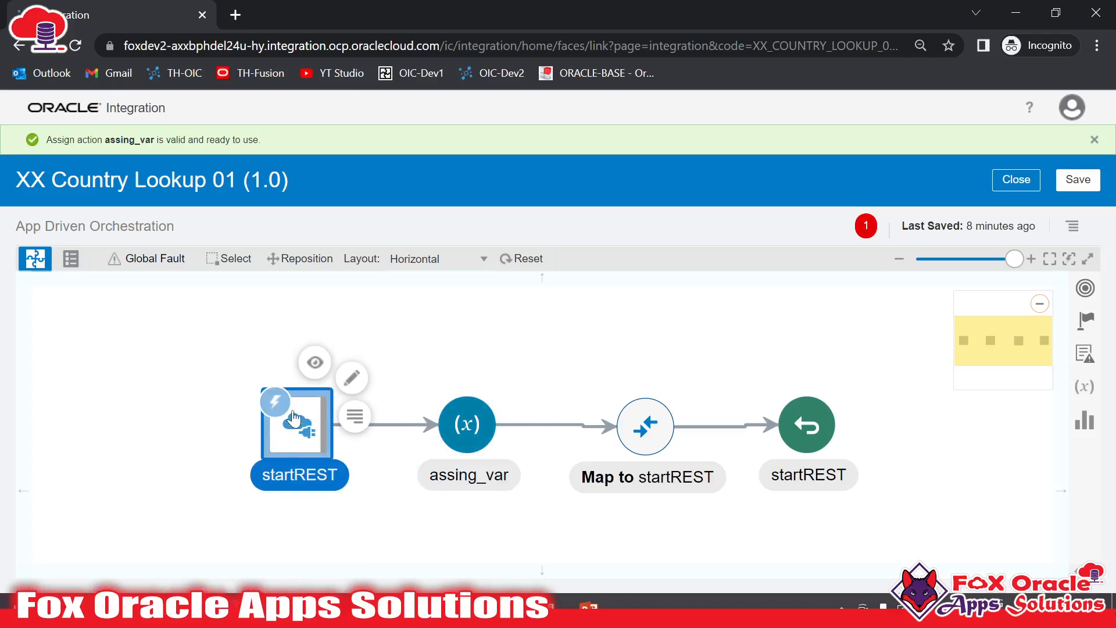
mouse_move(299, 426)
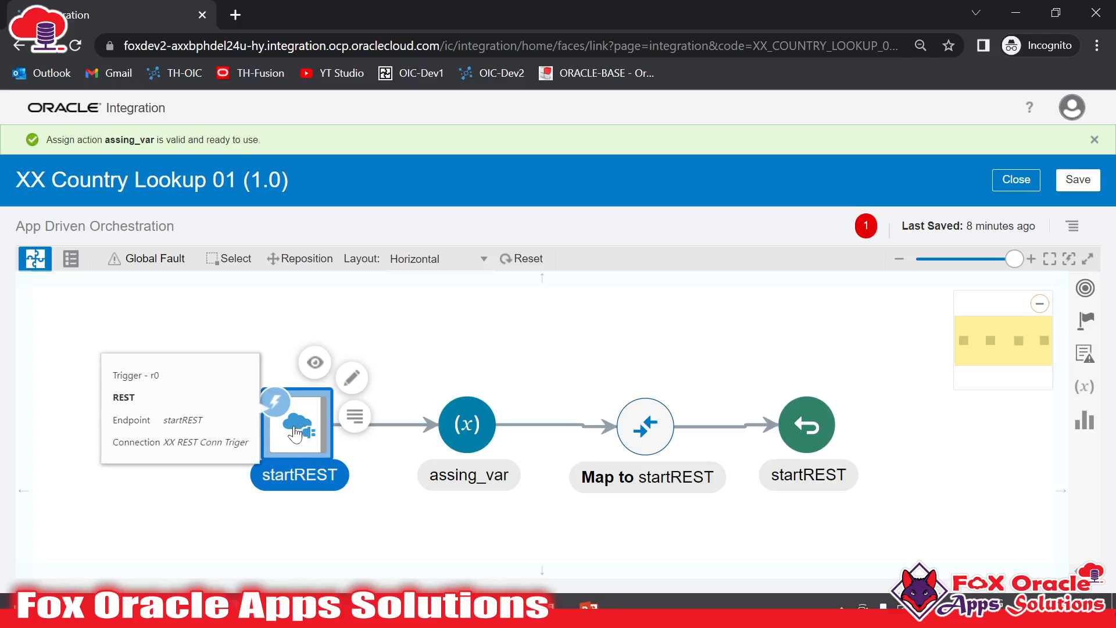
left_click(468, 445)
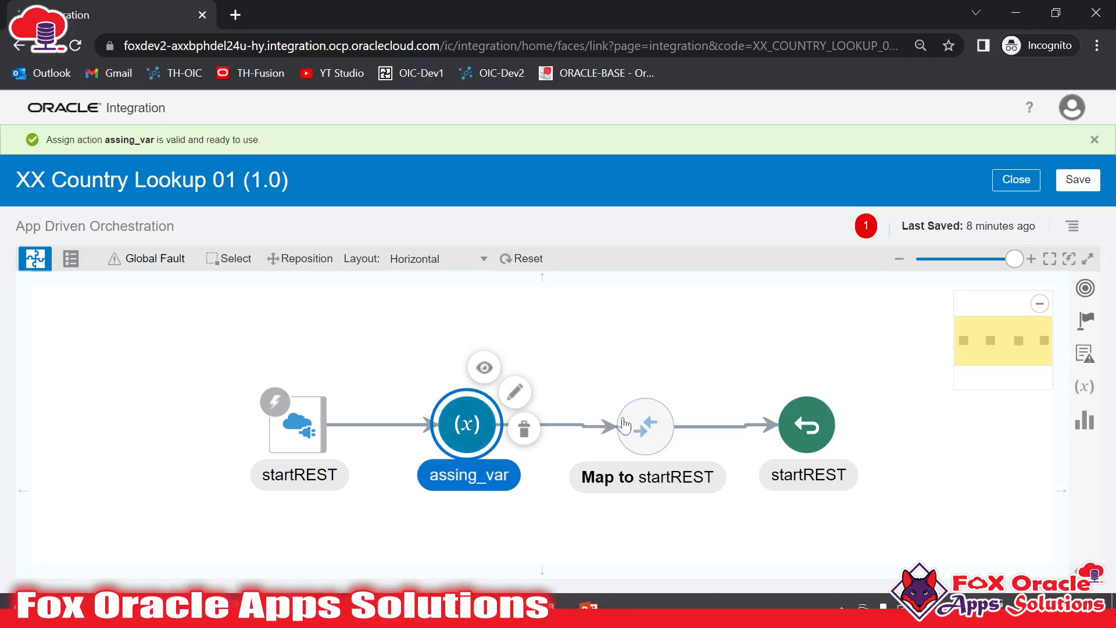
Step: Edit Map to startREST so var_countryName maps to Country Name in the Response Wrapper, and validate and close the mapping
left_click(646, 425)
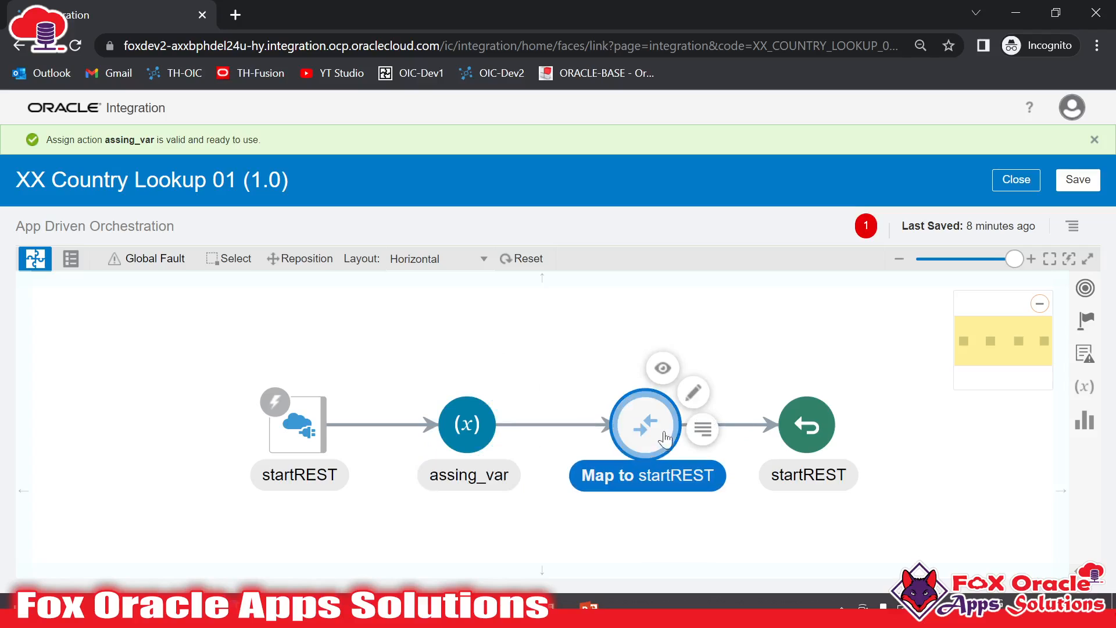
left_click(691, 395)
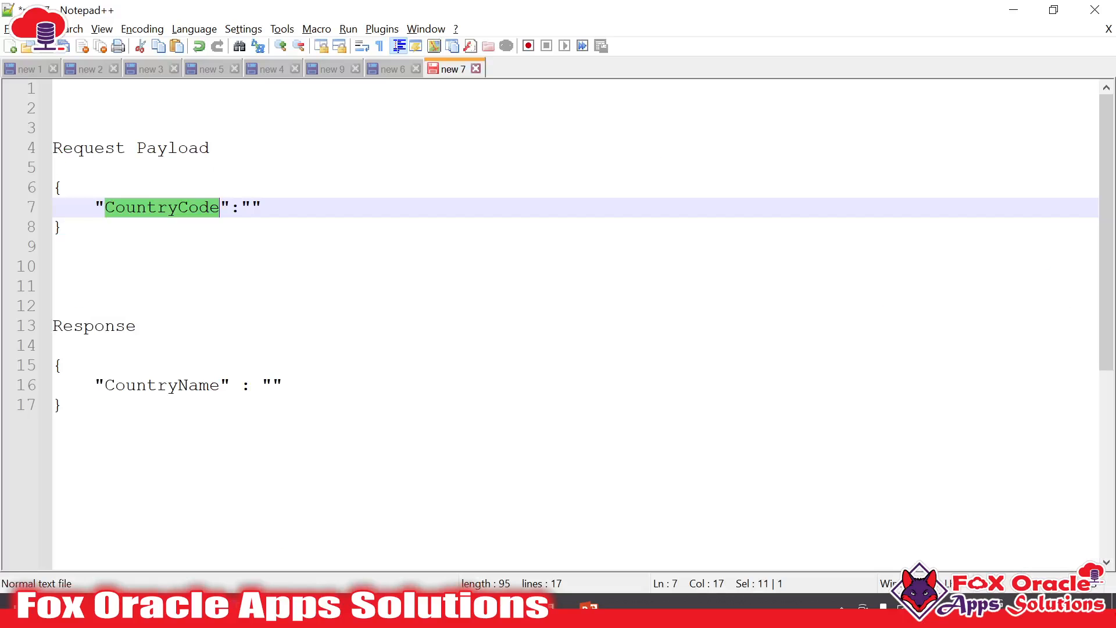
left_click(198, 385)
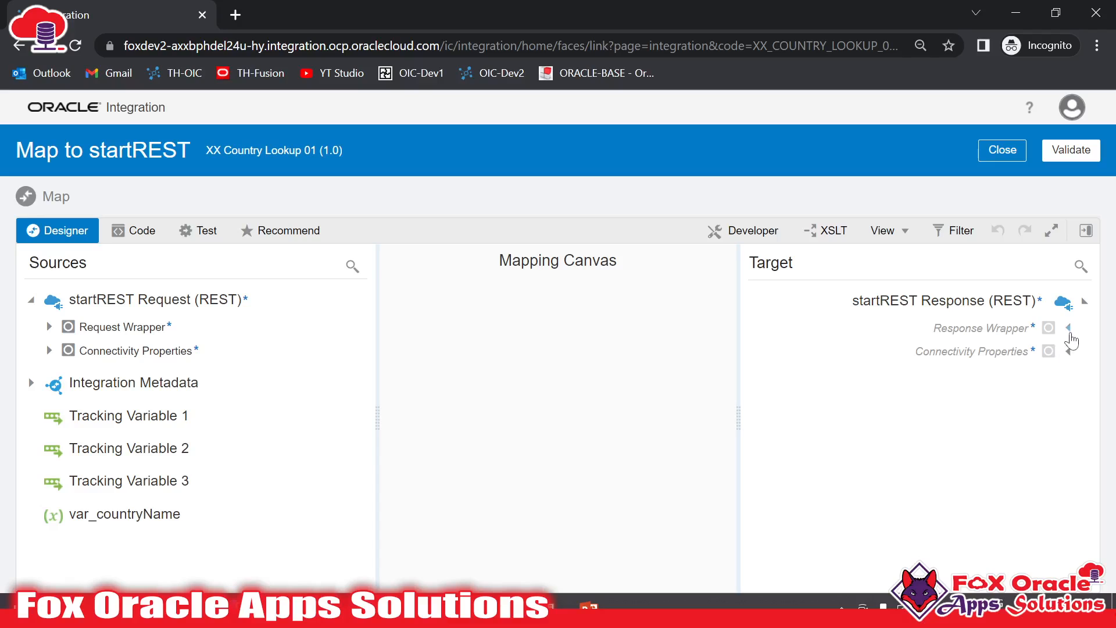
left_click(1068, 328)
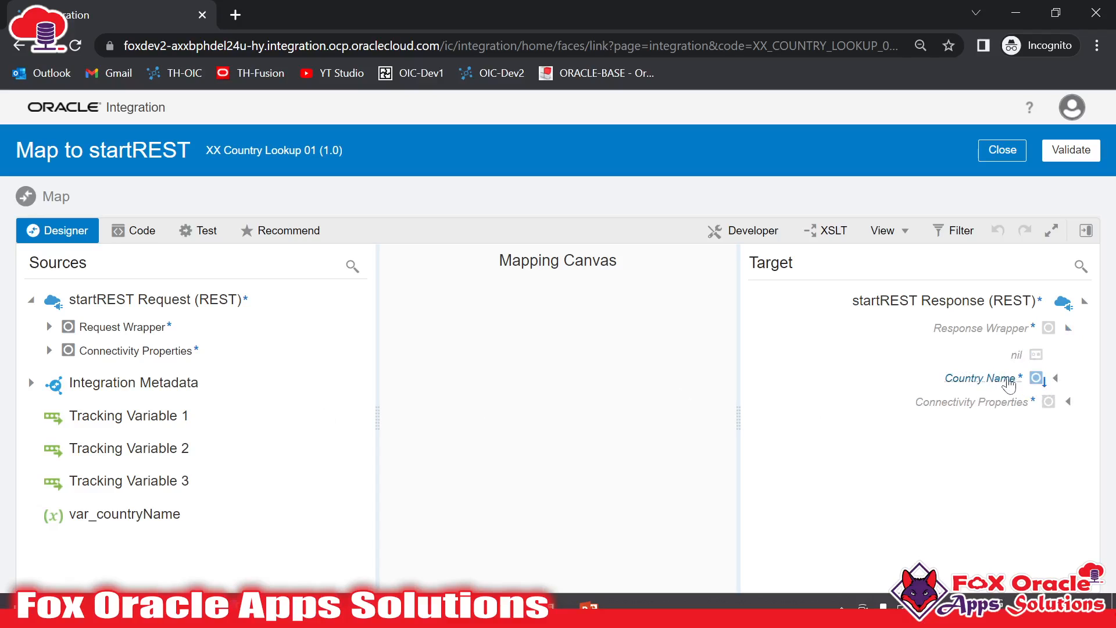
left_click_drag(125, 514, 946, 381)
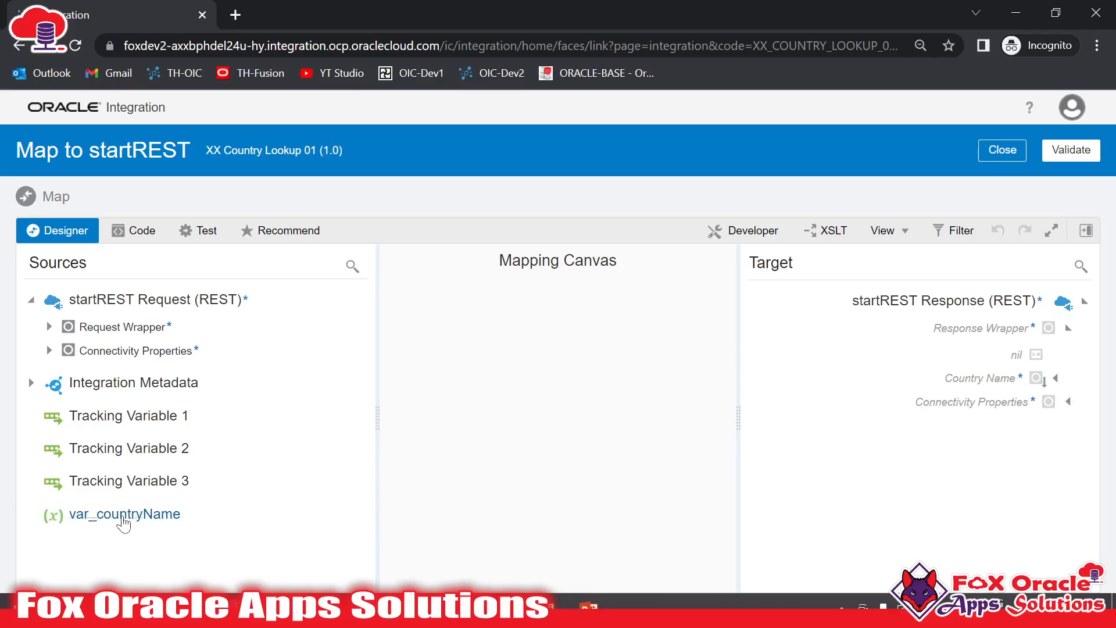
left_click_drag(118, 518, 968, 383)
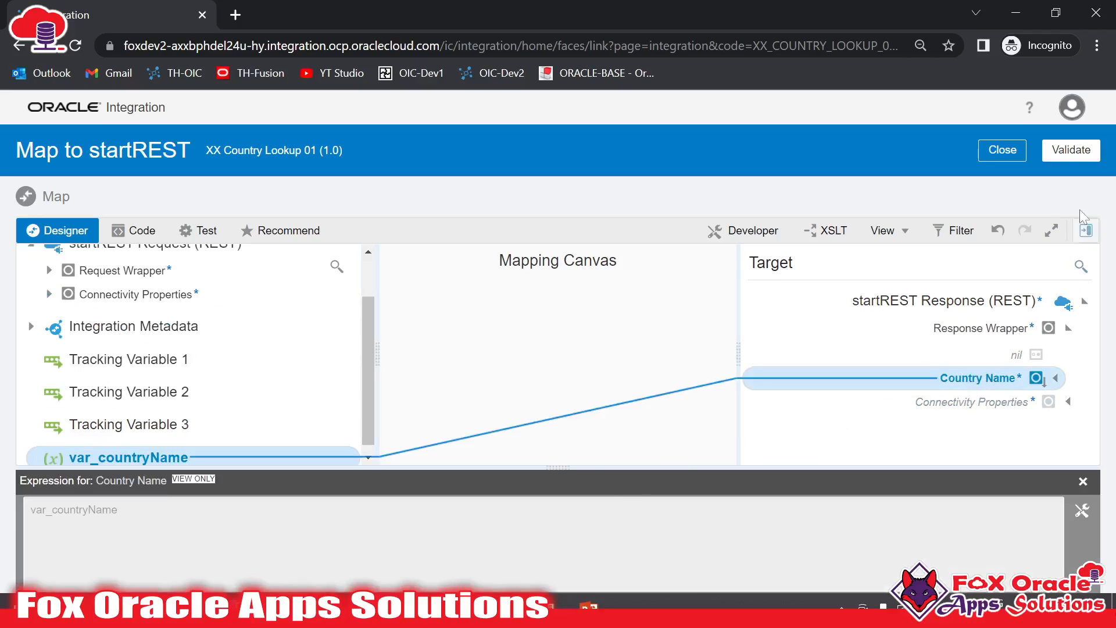
left_click(1070, 150)
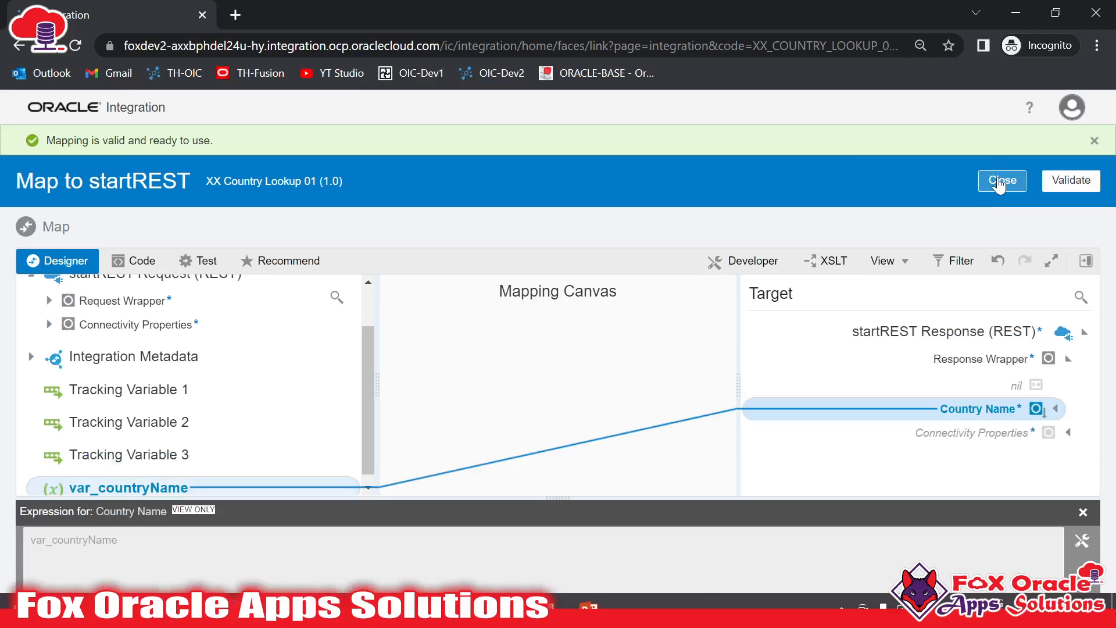
left_click(1002, 153)
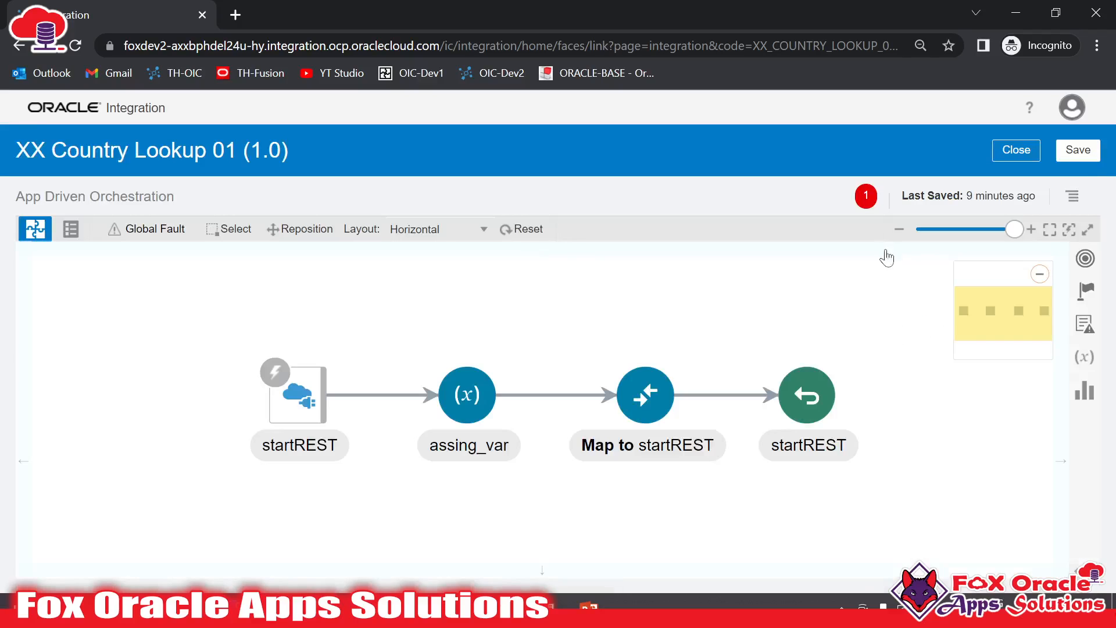
Step: Assign CountryCode as the primary business identifier for tracking, and save and close the integration
left_click(1075, 196)
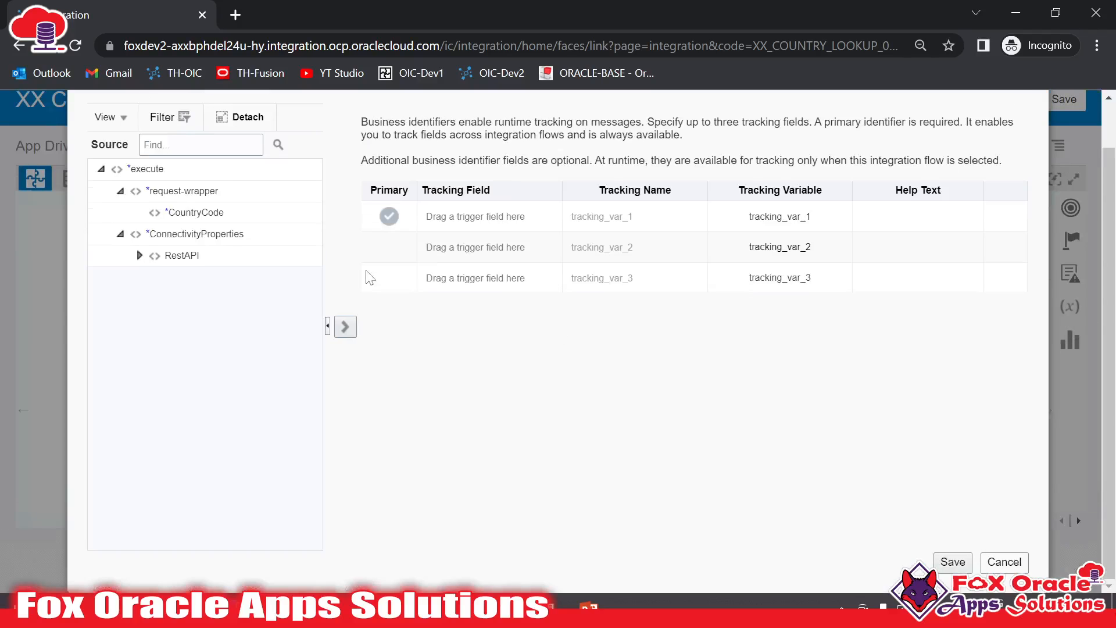
left_click_drag(171, 225, 453, 230)
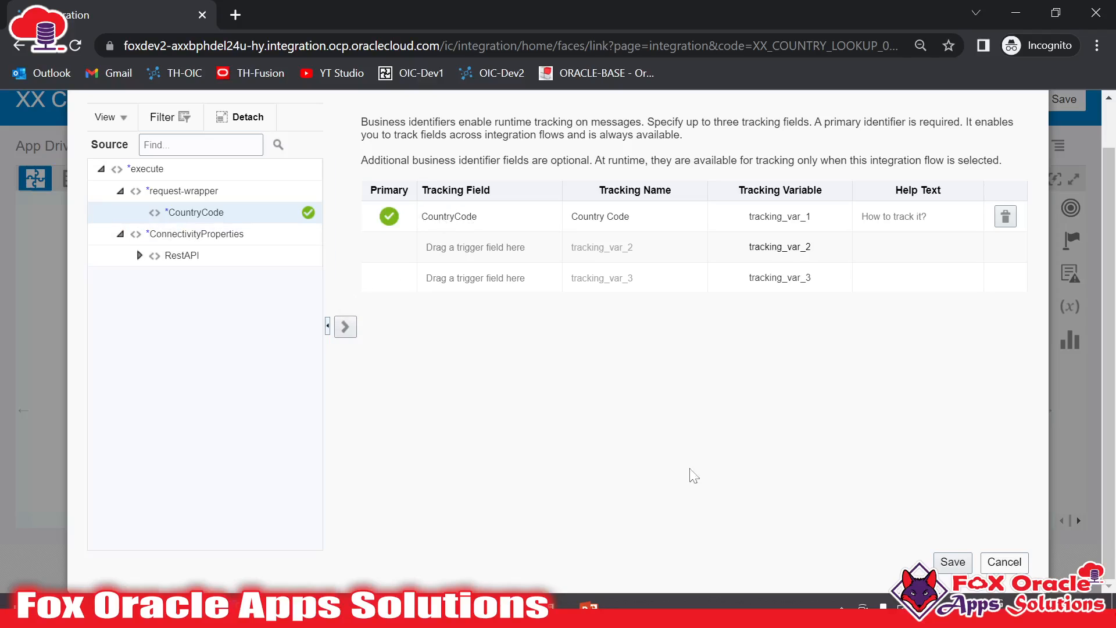
left_click(952, 561)
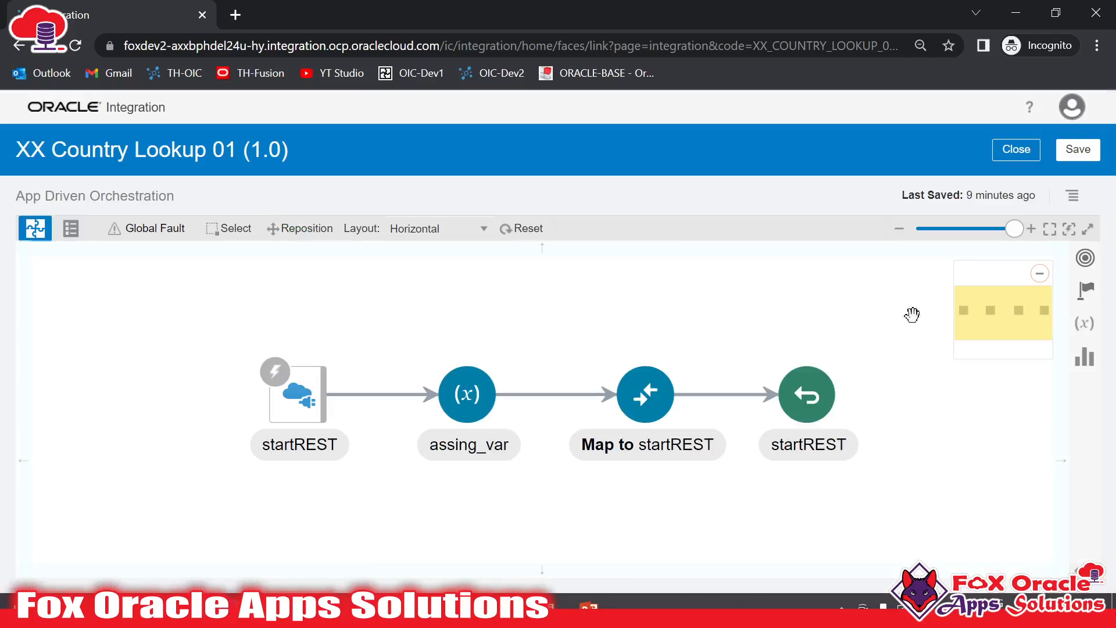
left_click(1080, 152)
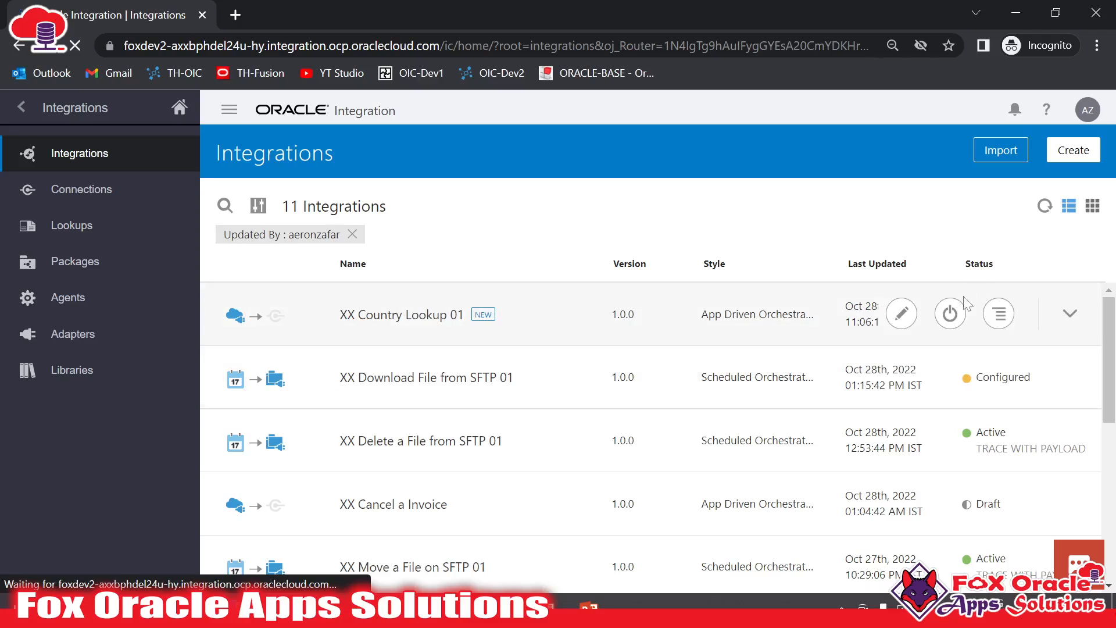
Step: Activate the XX Country Lookup 01 integration with tracing enabled and payload included
left_click(953, 308)
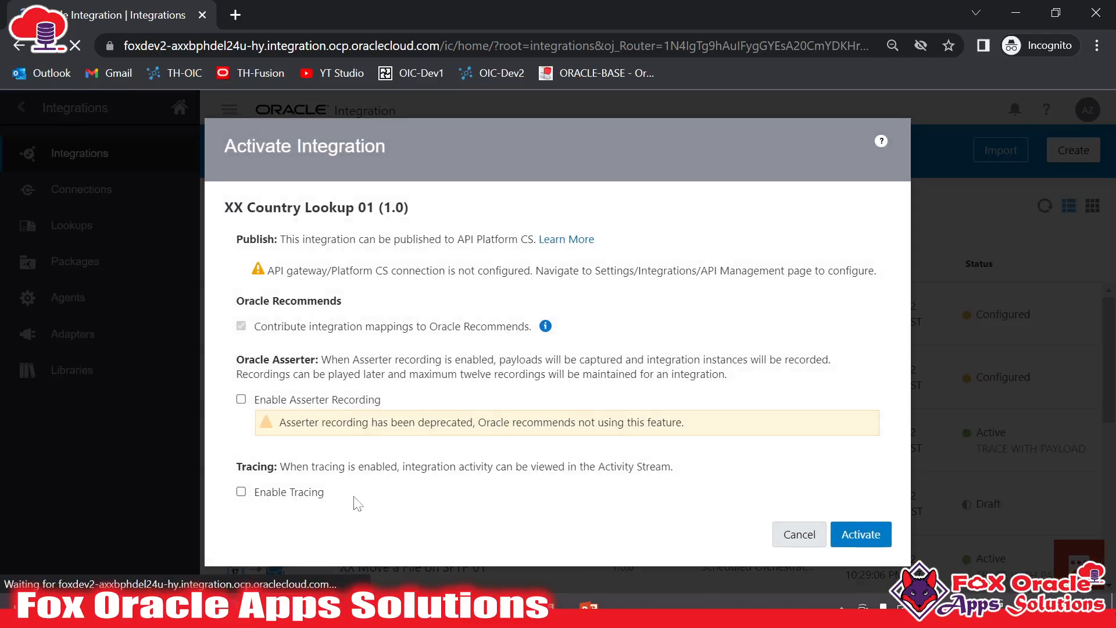
left_click(308, 493)
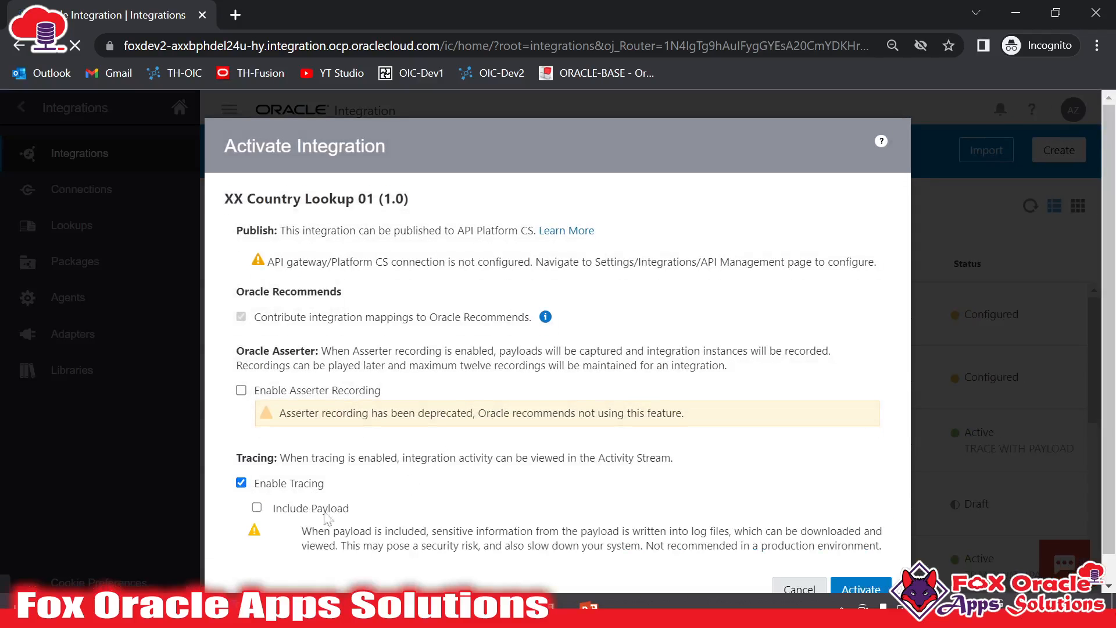
left_click(307, 509)
scroll(581, 546, "down", 1)
left_click(846, 586)
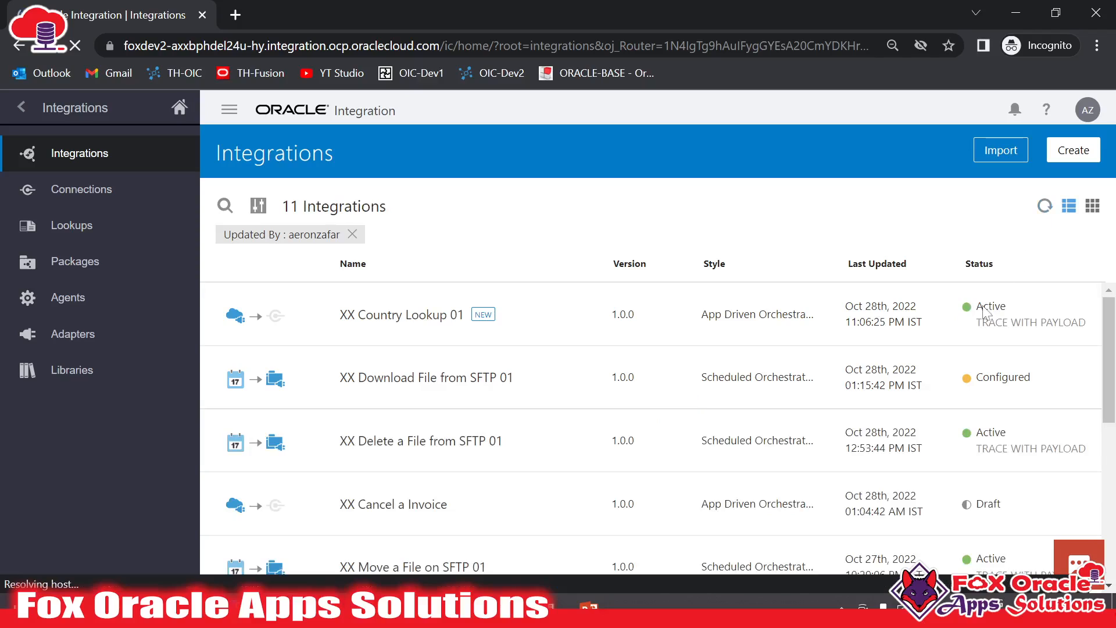
Step: Open the test page for XX Country Lookup 01 and show its request body
left_click(902, 313)
left_click(660, 403)
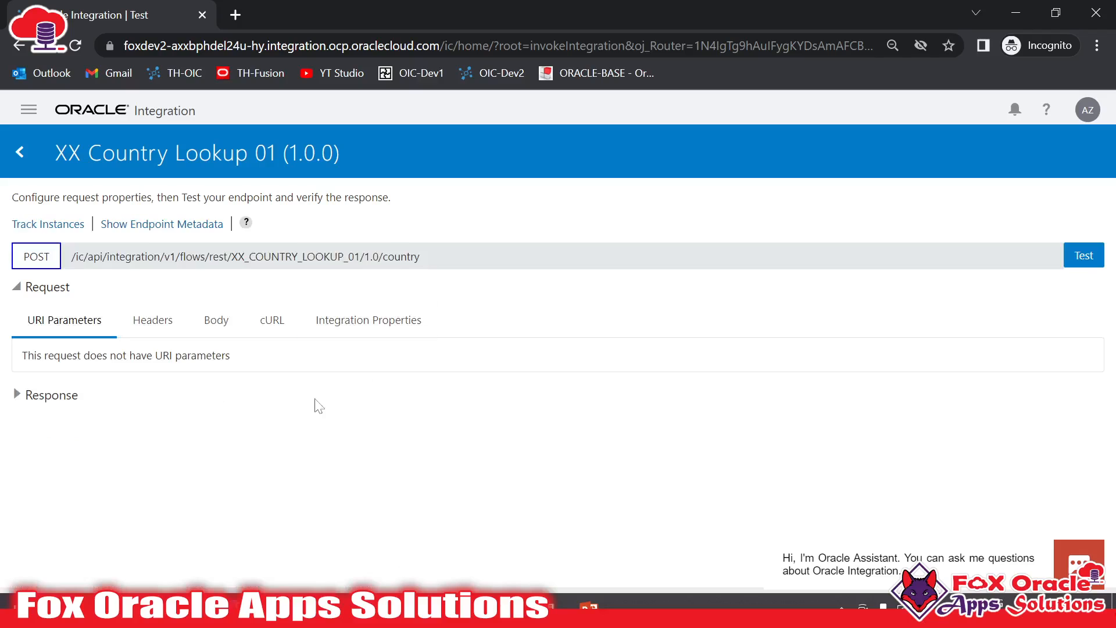
left_click(219, 335)
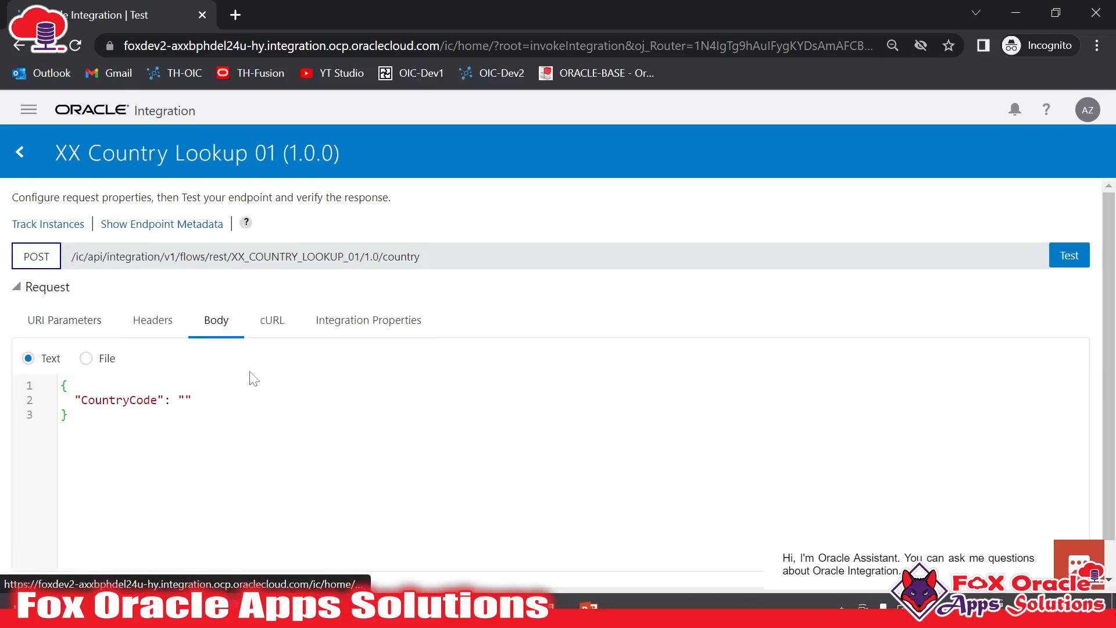
scroll(192, 401, "down", 1)
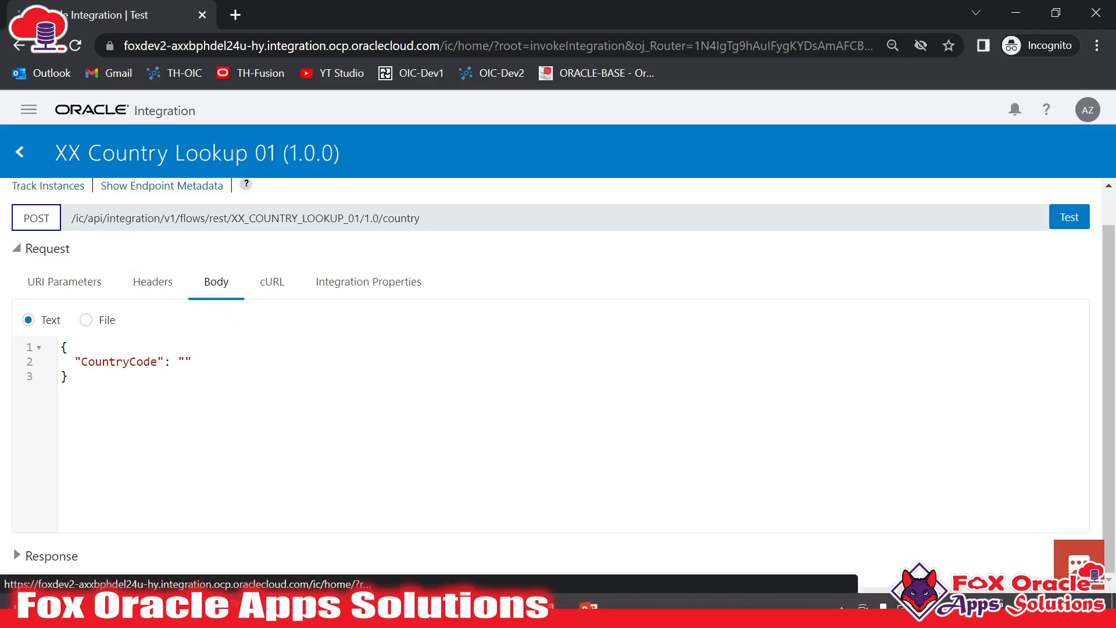
Step: Check the country codes in Excel, return to Oracle Integration, and test the endpoint with CountryCode AU, checking the returned CountryName
left_click(172, 361)
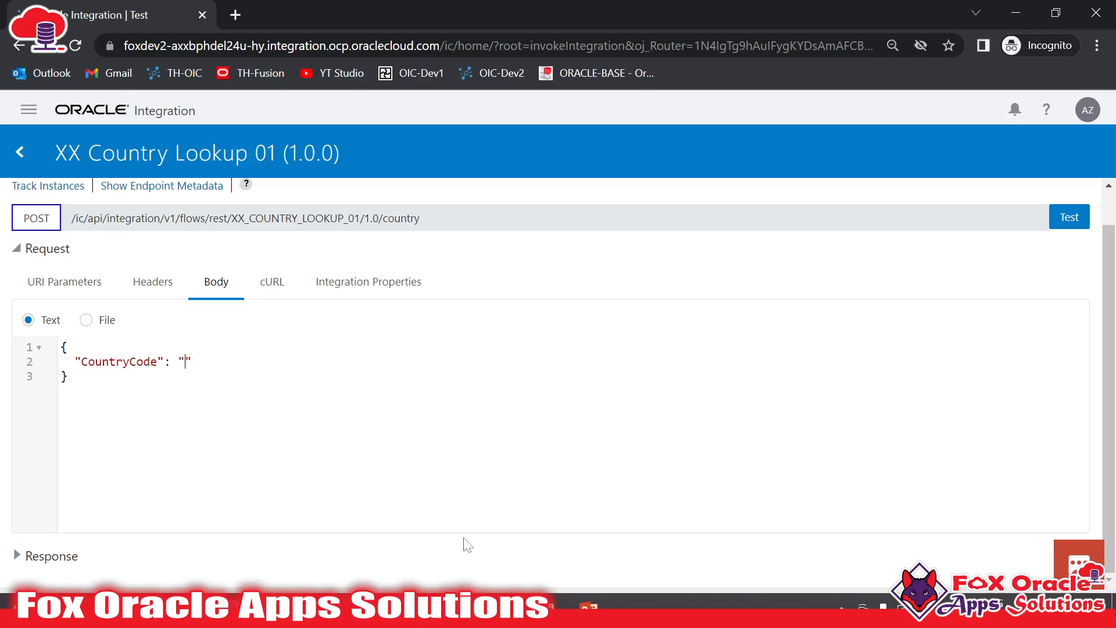
key("alt+Tab")
left_click(115, 328)
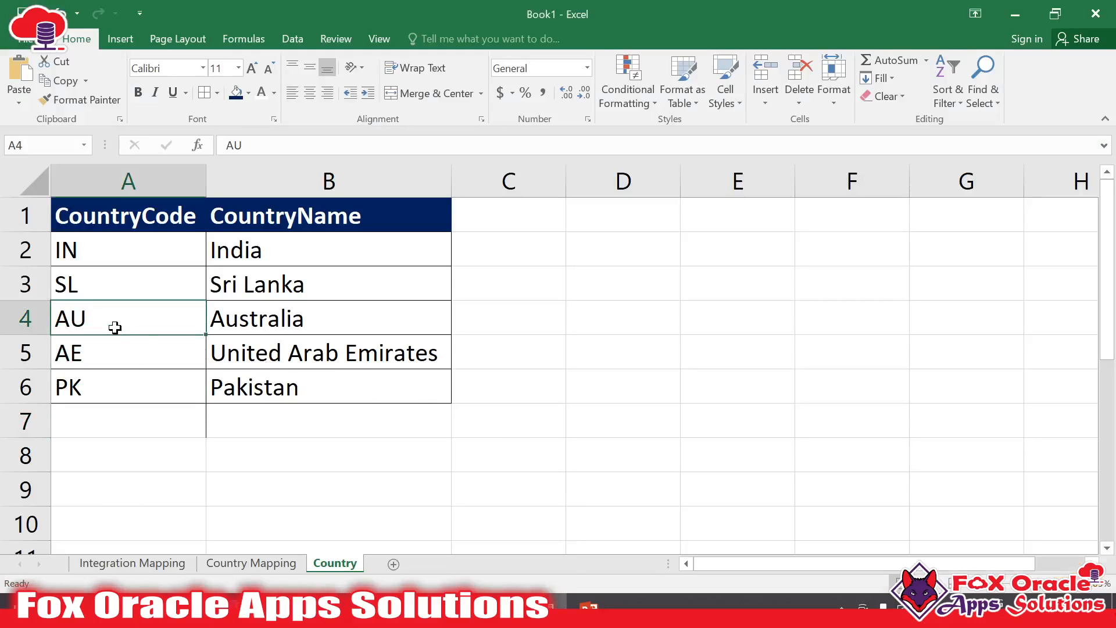
key("alt+Tab")
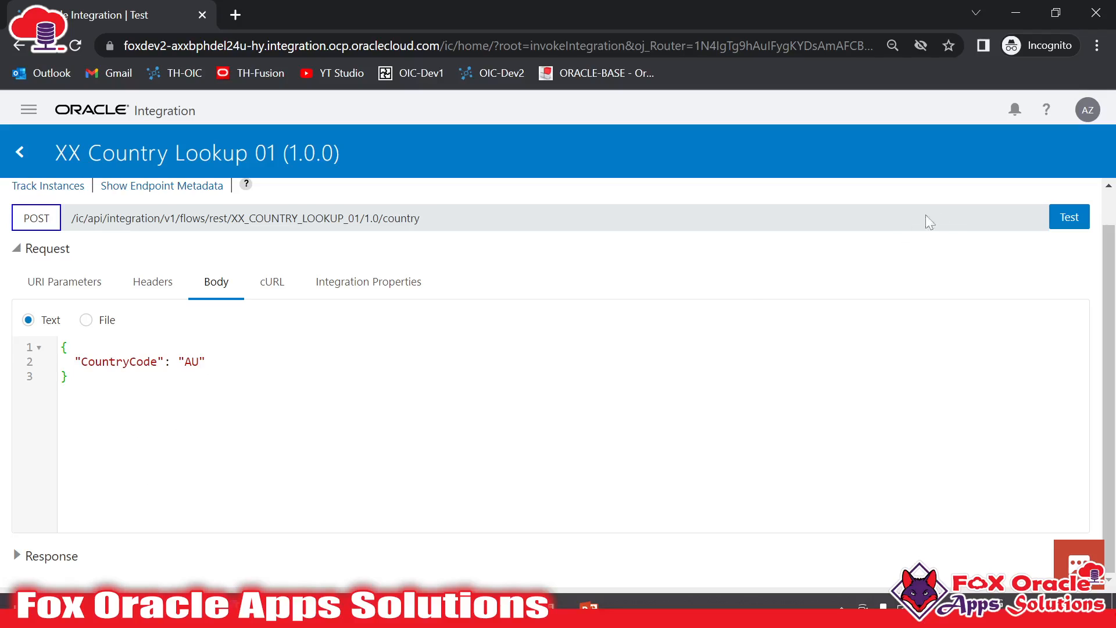
left_click(1068, 224)
scroll(348, 467, "down", 4)
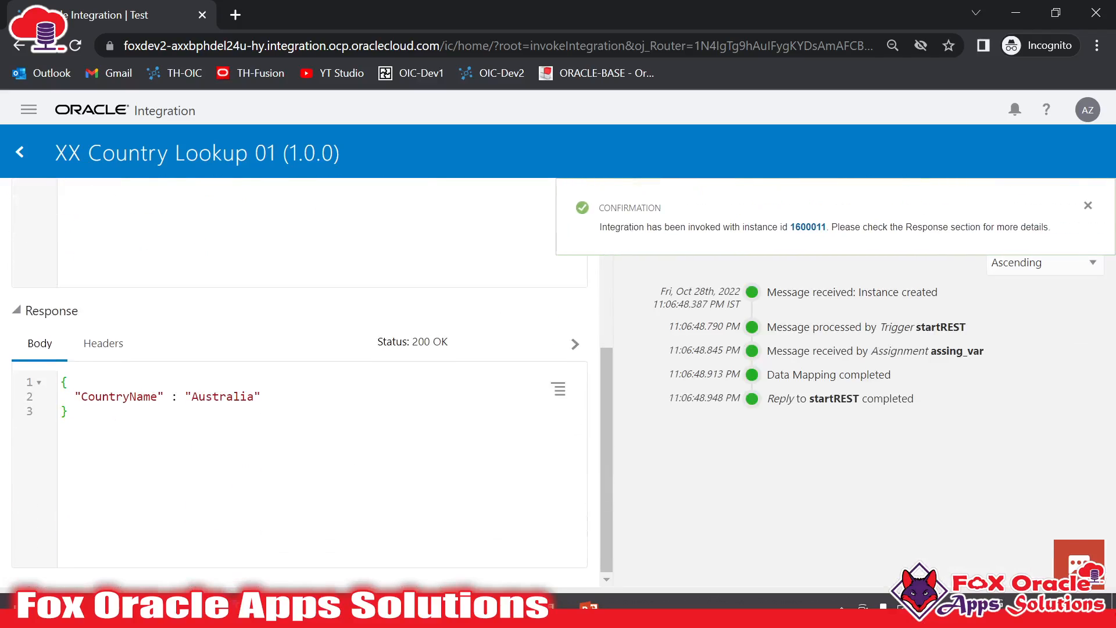
left_click_drag(191, 397, 254, 398)
Step: Set CountryCode to IN in the request body, run the test and check the response
scroll(284, 449, "up", 5)
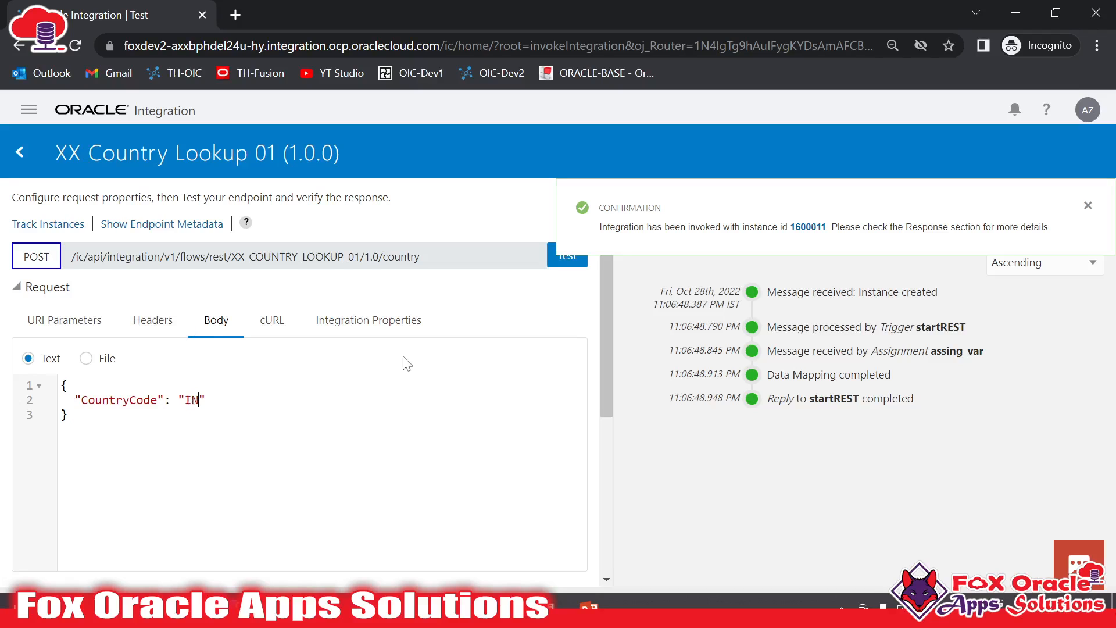
left_click(560, 261)
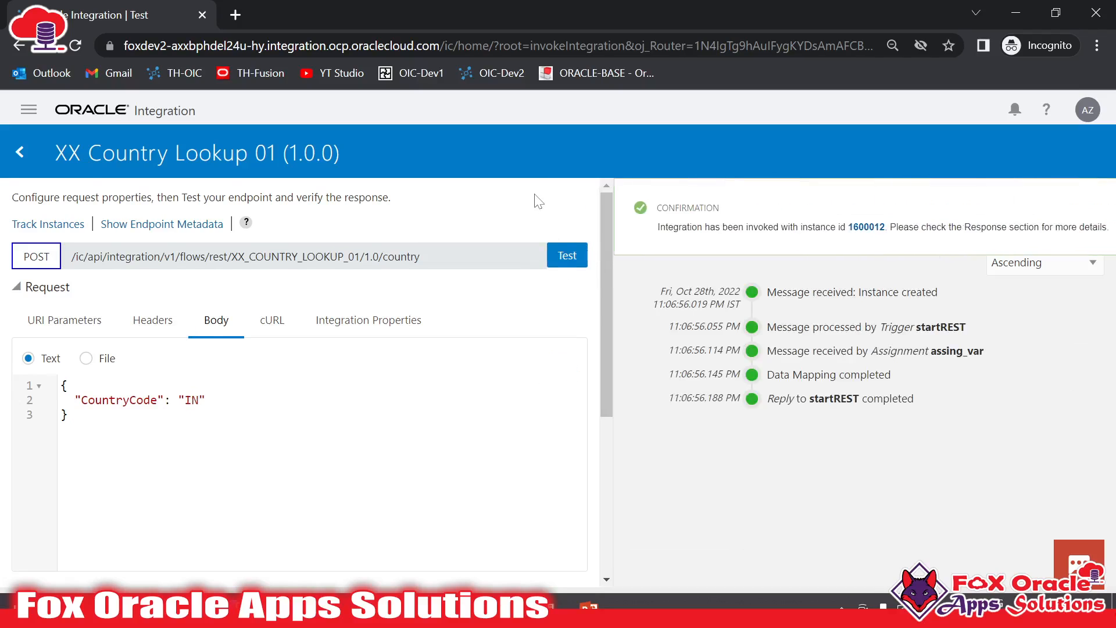
scroll(303, 441, "down", 5)
Step: Test the default value by running the request with the unlisted CountryCode ZM and check the response body
scroll(328, 442, "up", 5)
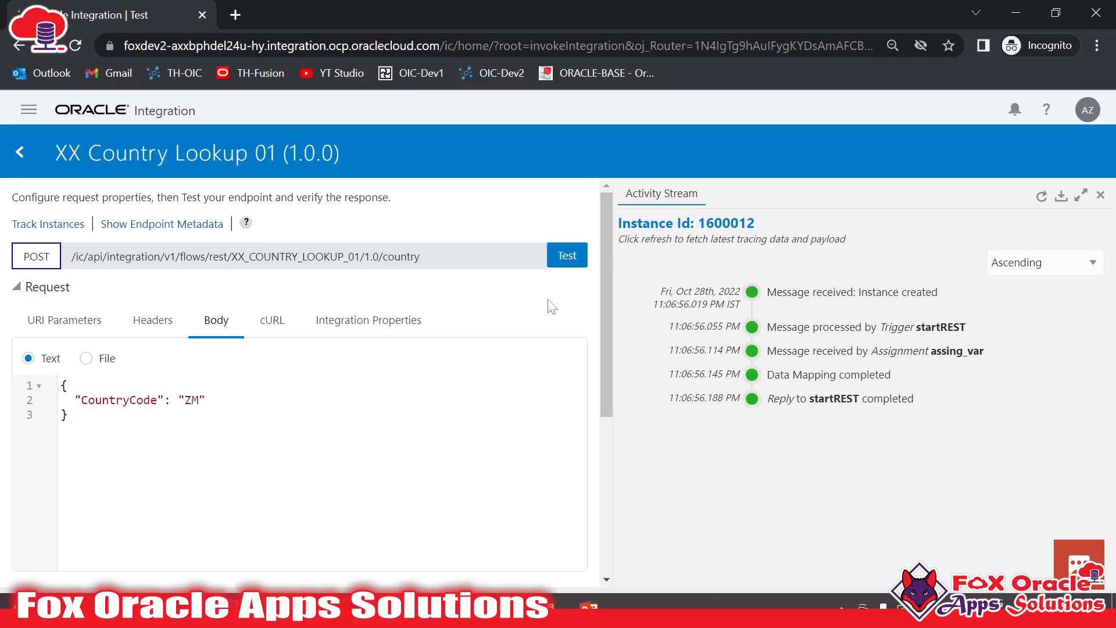
left_click(564, 254)
scroll(175, 465, "down", 5)
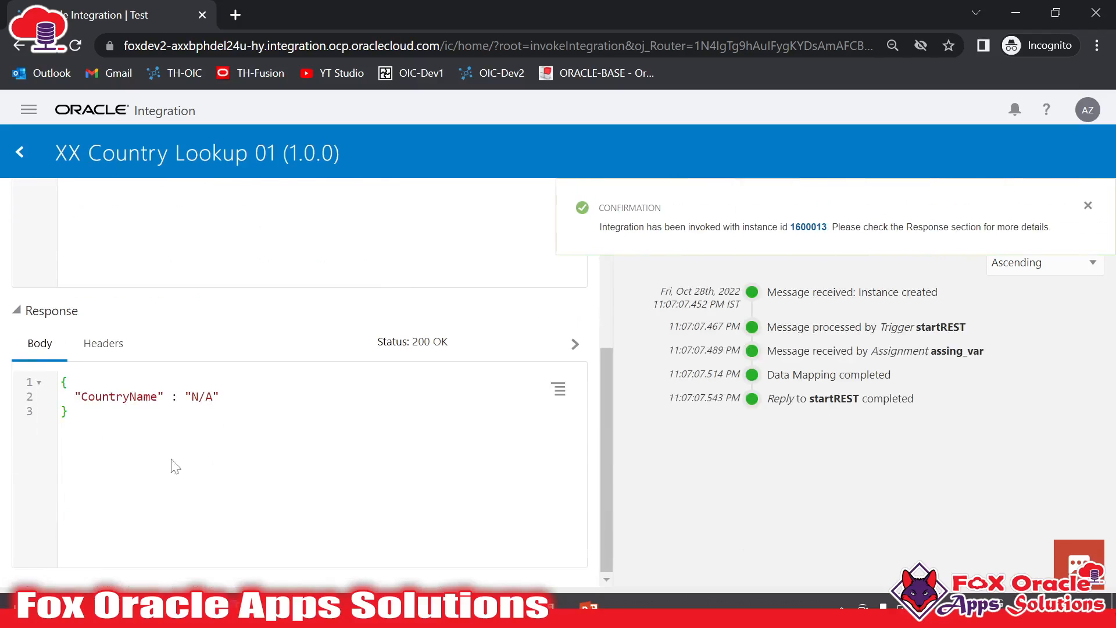
Step: Open the XX_COUNTRY_LKP lookup from the OIC-Dev2 instance in a new browser tab
left_click(240, 440)
scroll(255, 430, "up", 5)
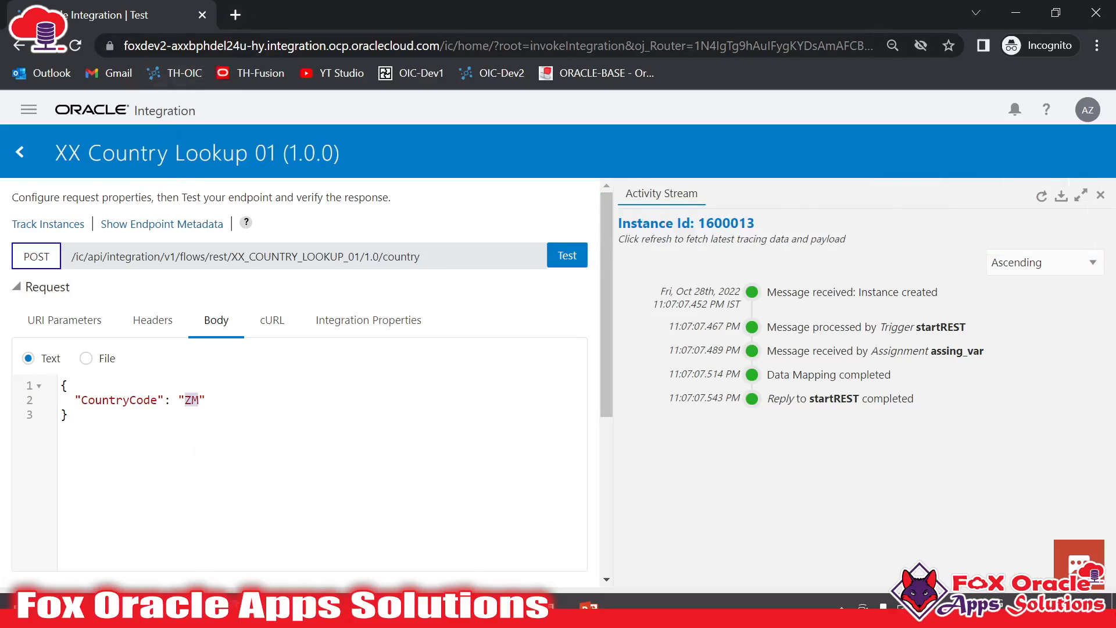
left_click(235, 14)
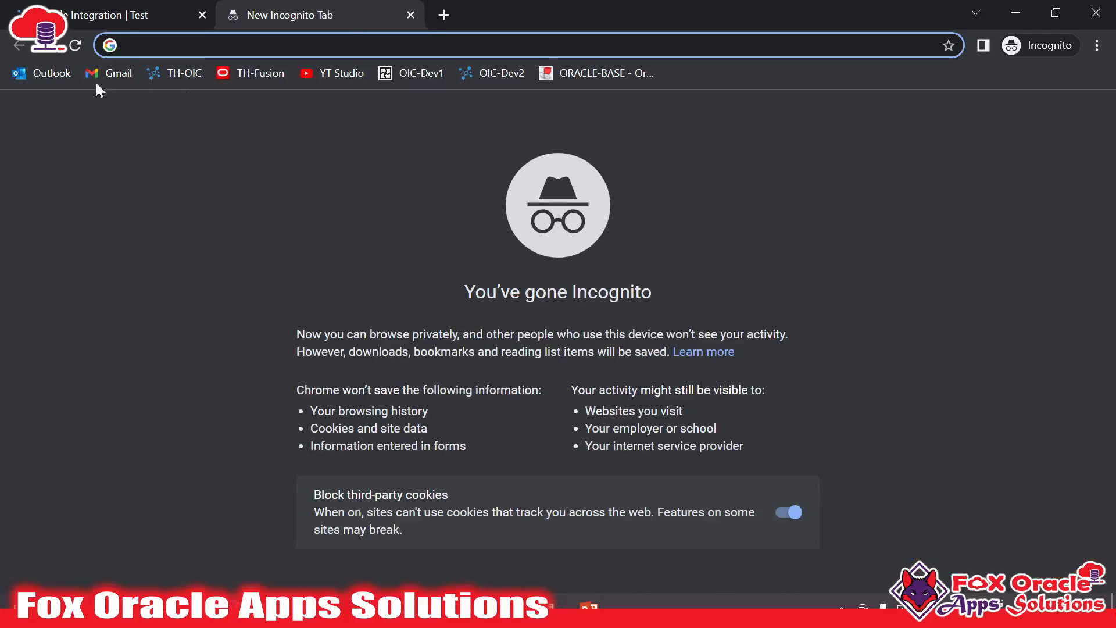
left_click(469, 73)
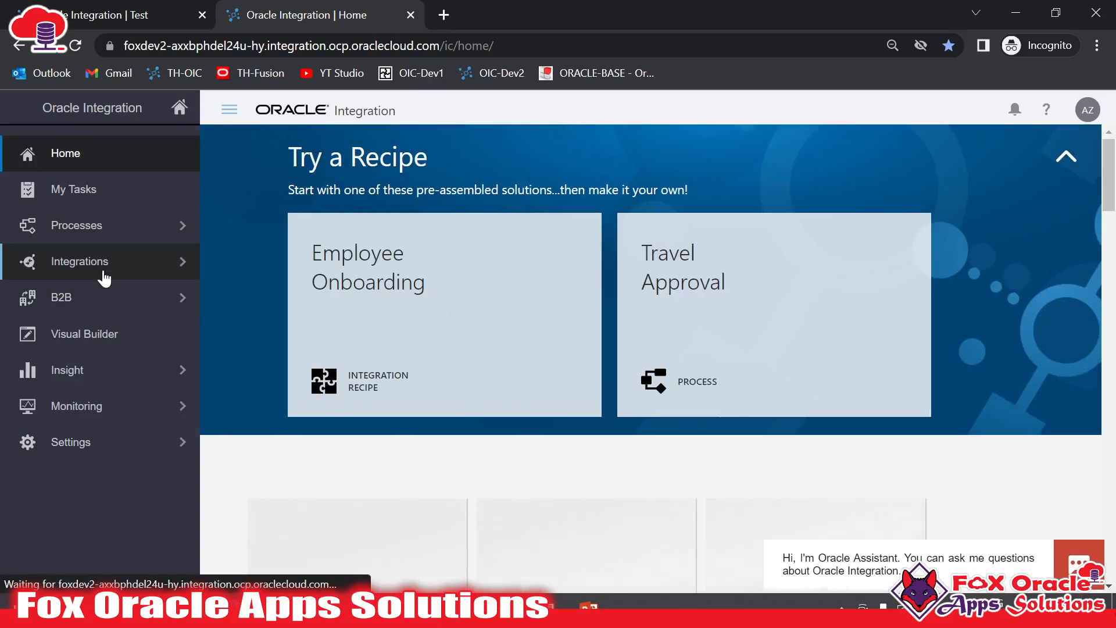
left_click(124, 261)
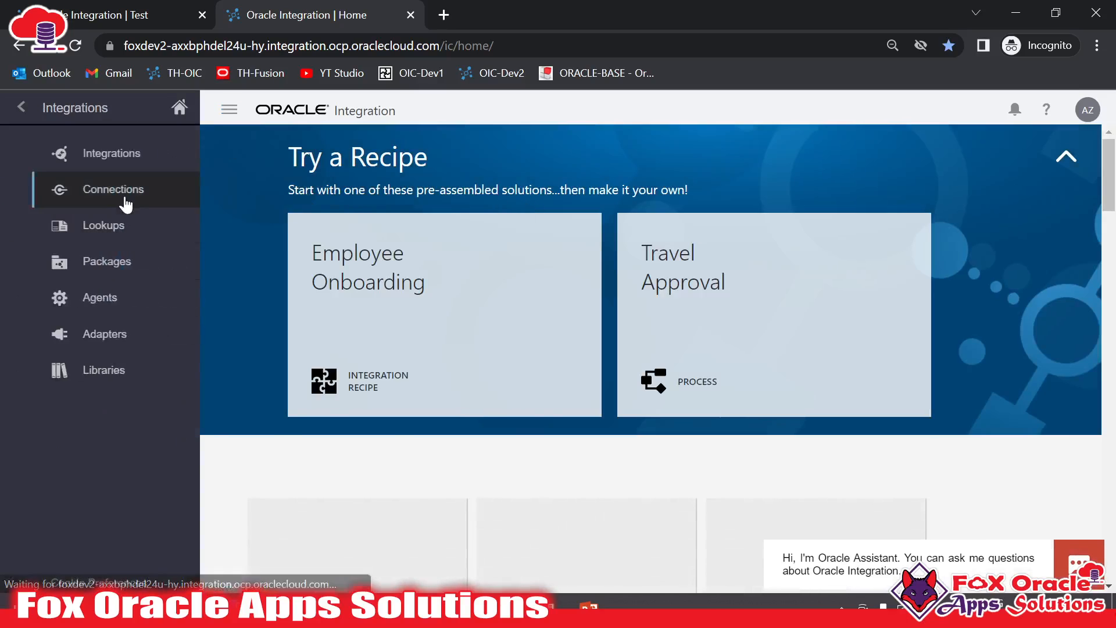
left_click(87, 235)
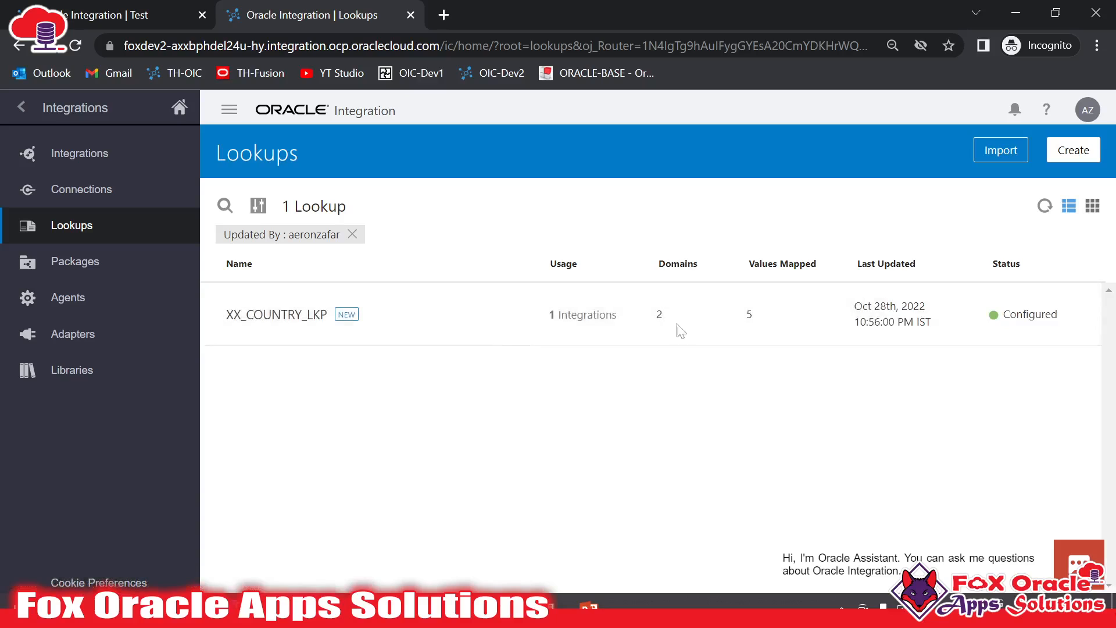
left_click(256, 308)
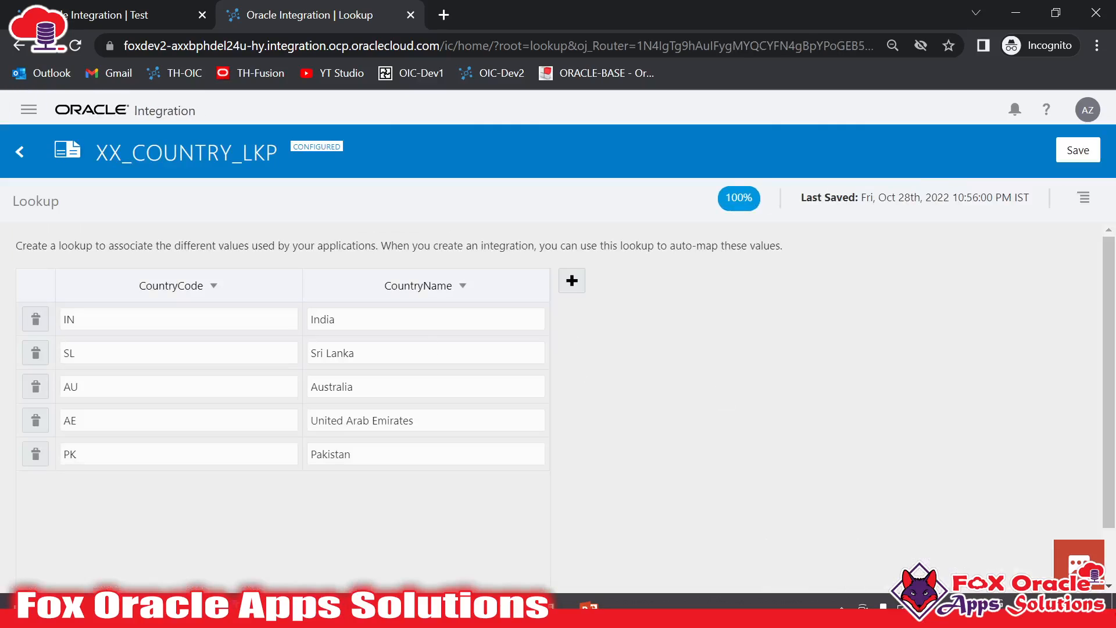
Step: Add a row with CountryCode ZM and CountryName Zimwabe to the lookup and save the changes
left_click(29, 548)
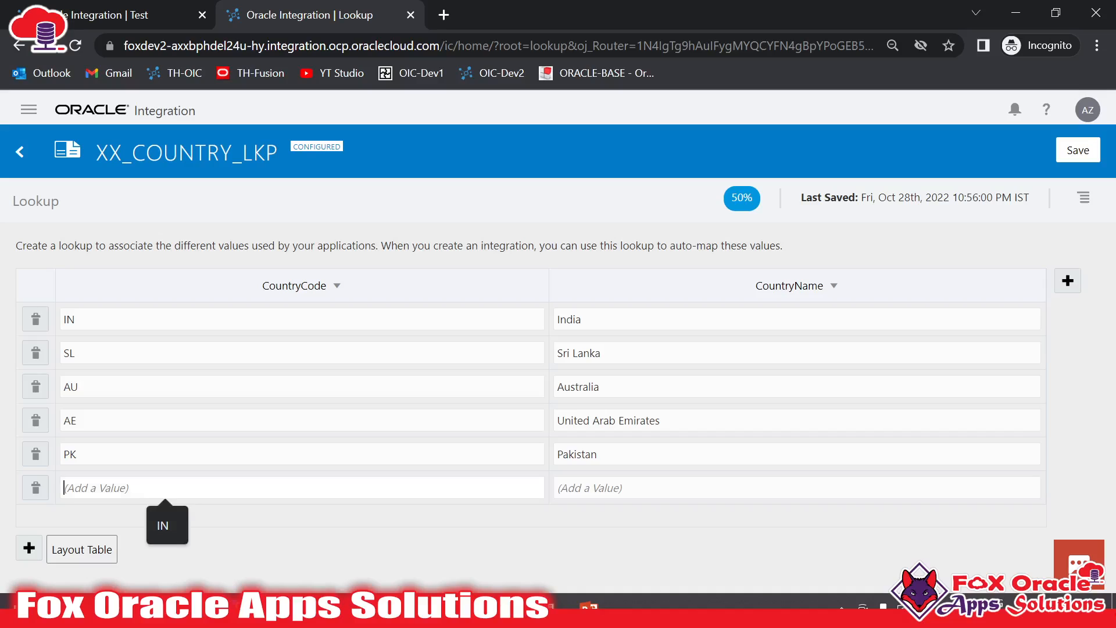
type("ZM")
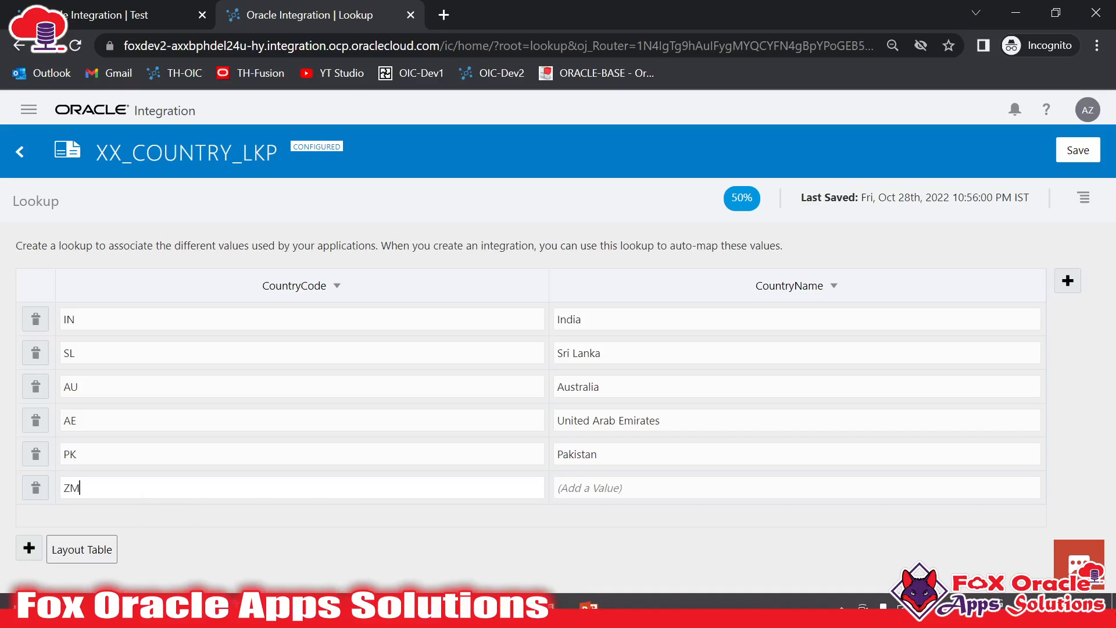
key("Tab")
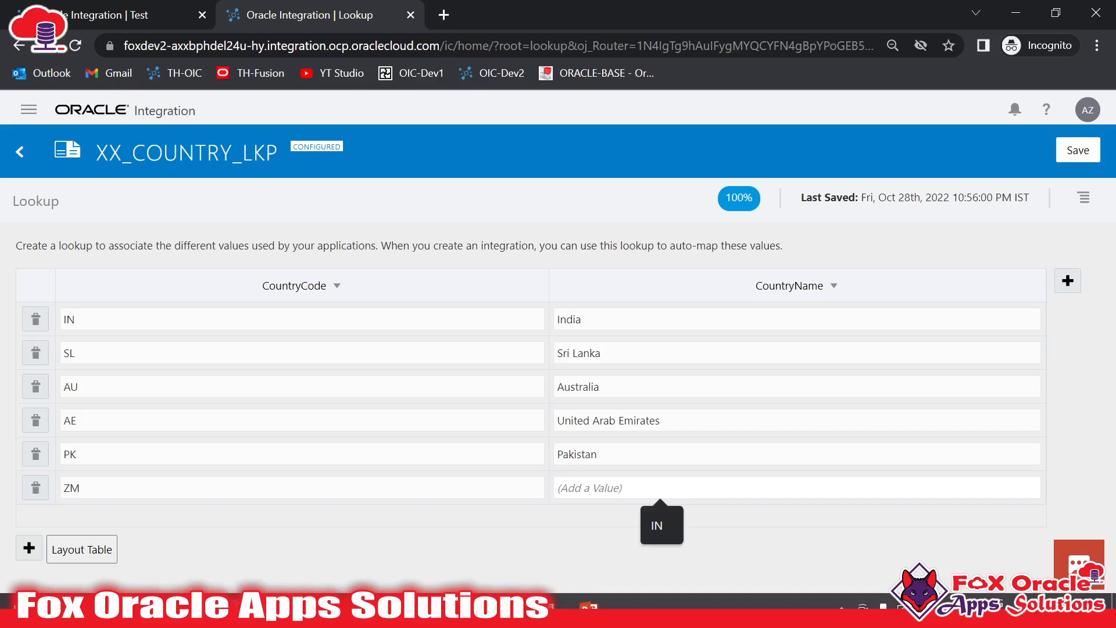
type("Zimwabe")
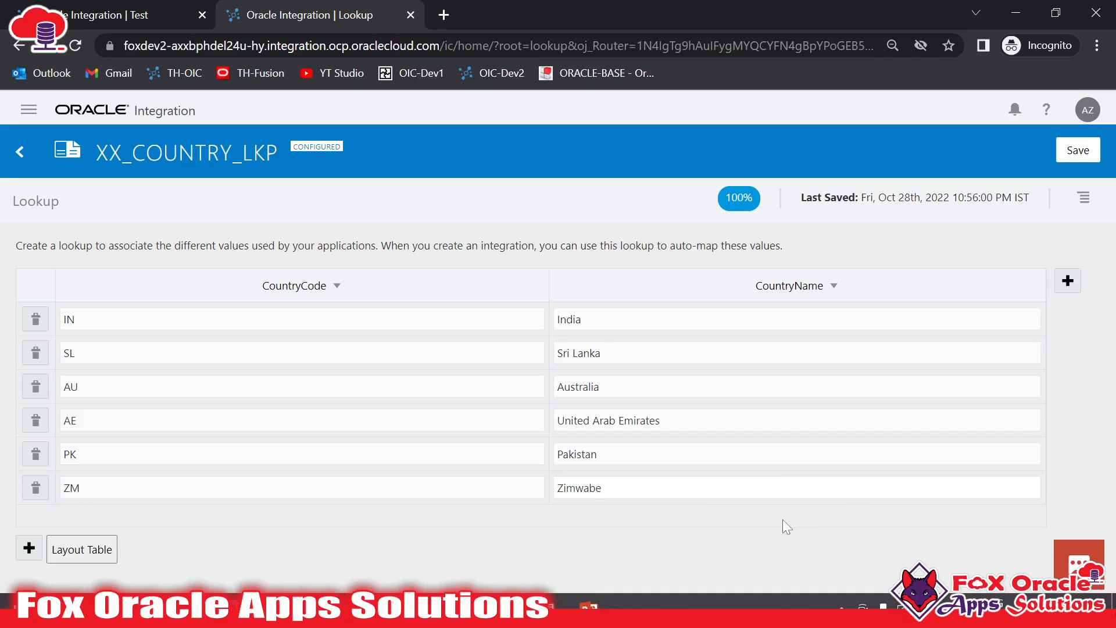
left_click(786, 526)
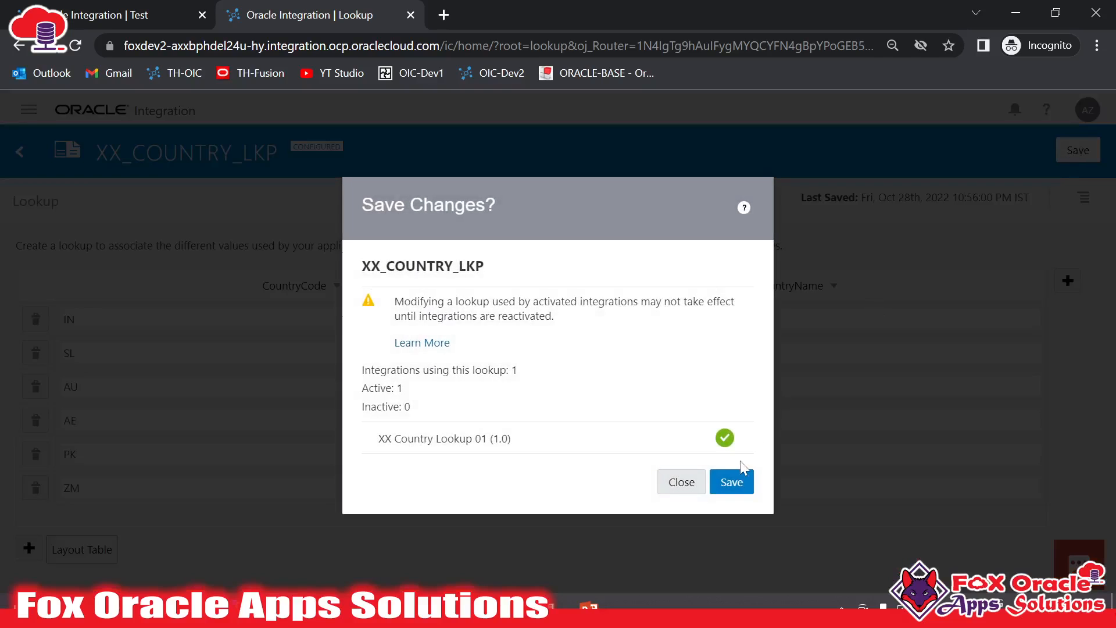
left_click(704, 460)
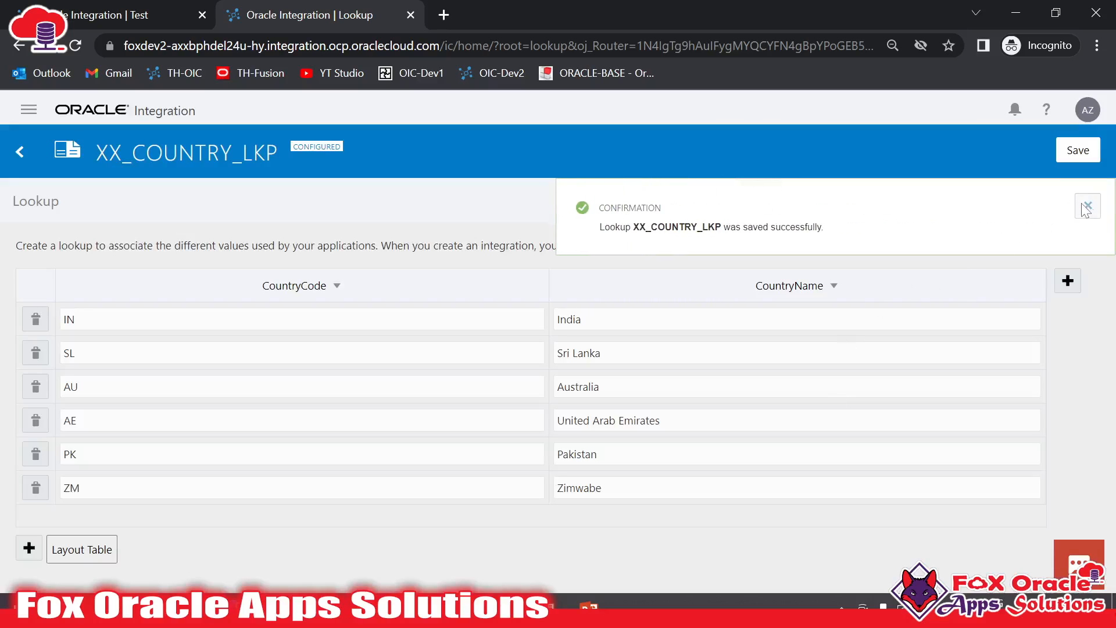
left_click(80, 488)
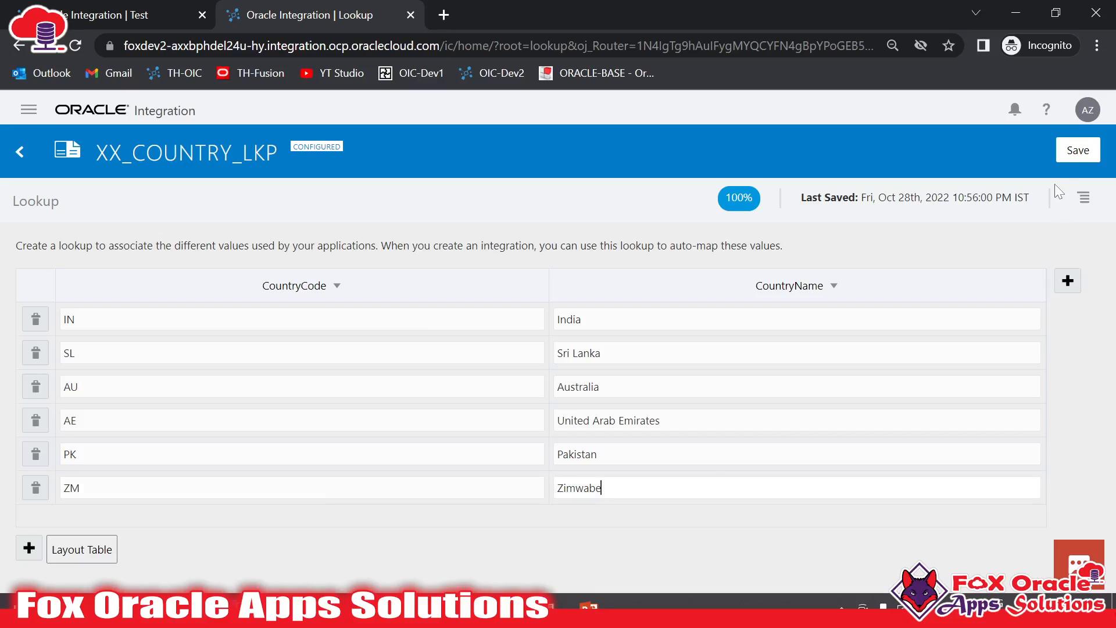
left_click(1077, 150)
left_click(729, 480)
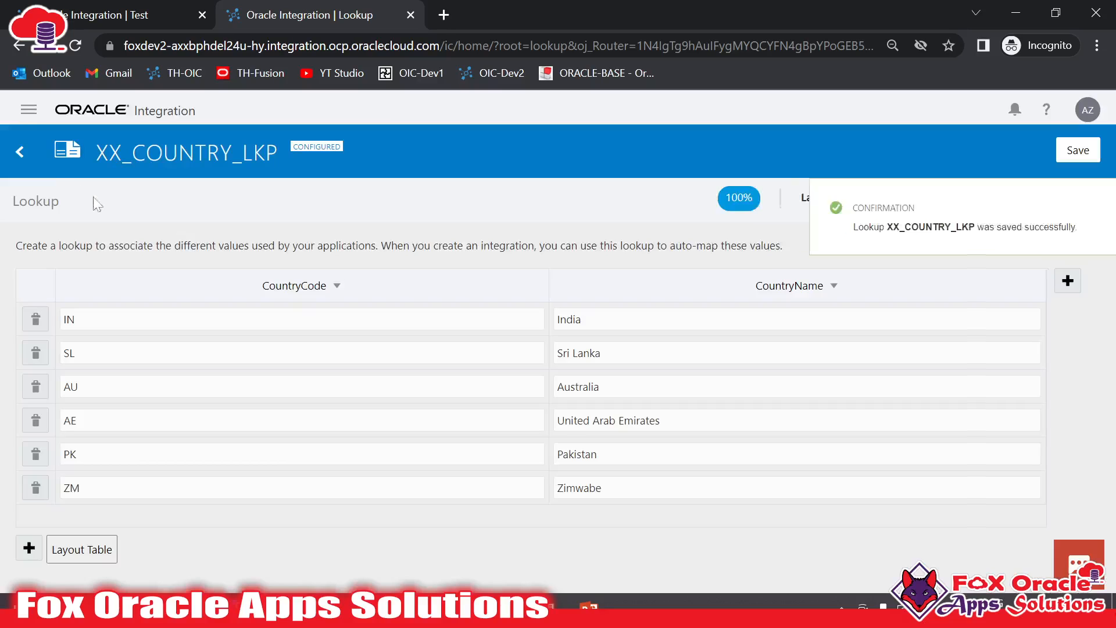
Step: Close the lookup, rerun the integration test with CountryCode ZM to check the returned CountryName, and go back to the Lookups list
left_click(29, 169)
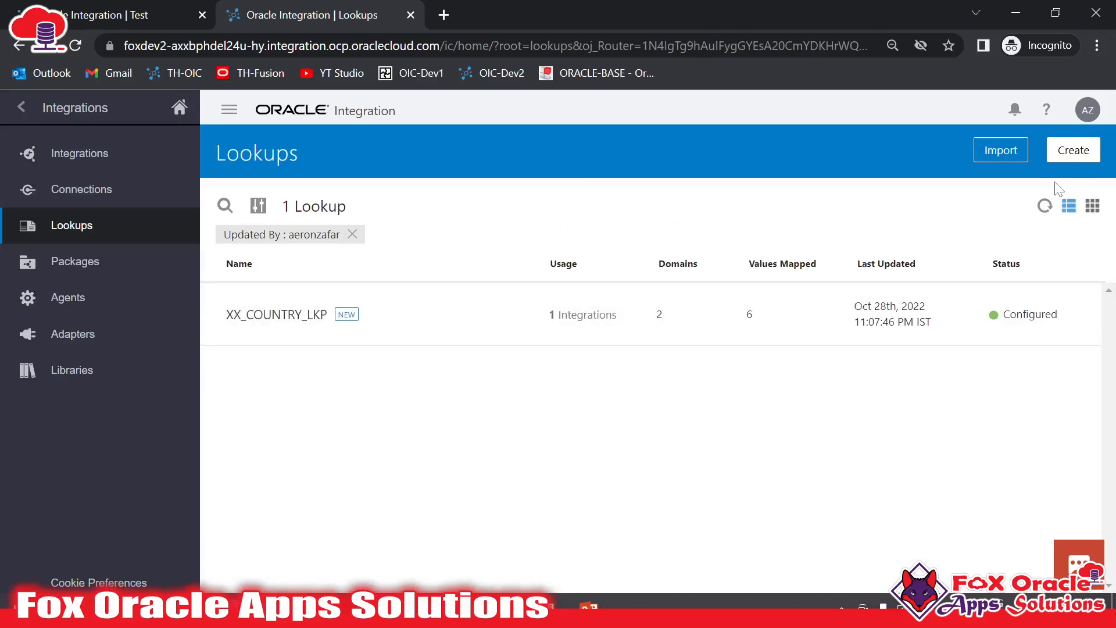
left_click(183, 7)
left_click(568, 252)
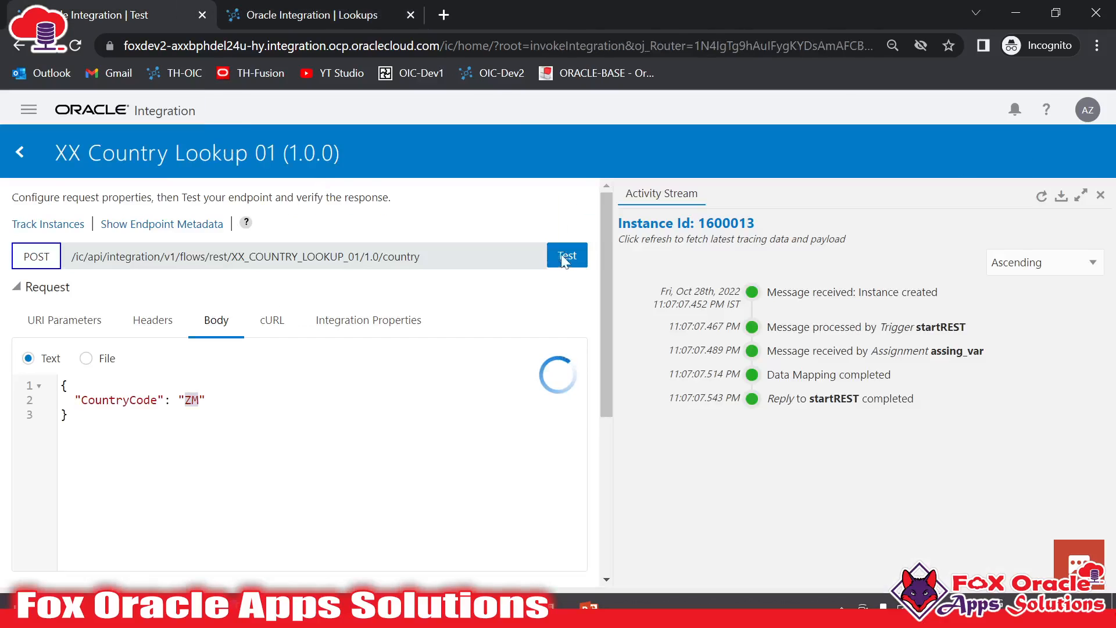
scroll(449, 389, "down", 5)
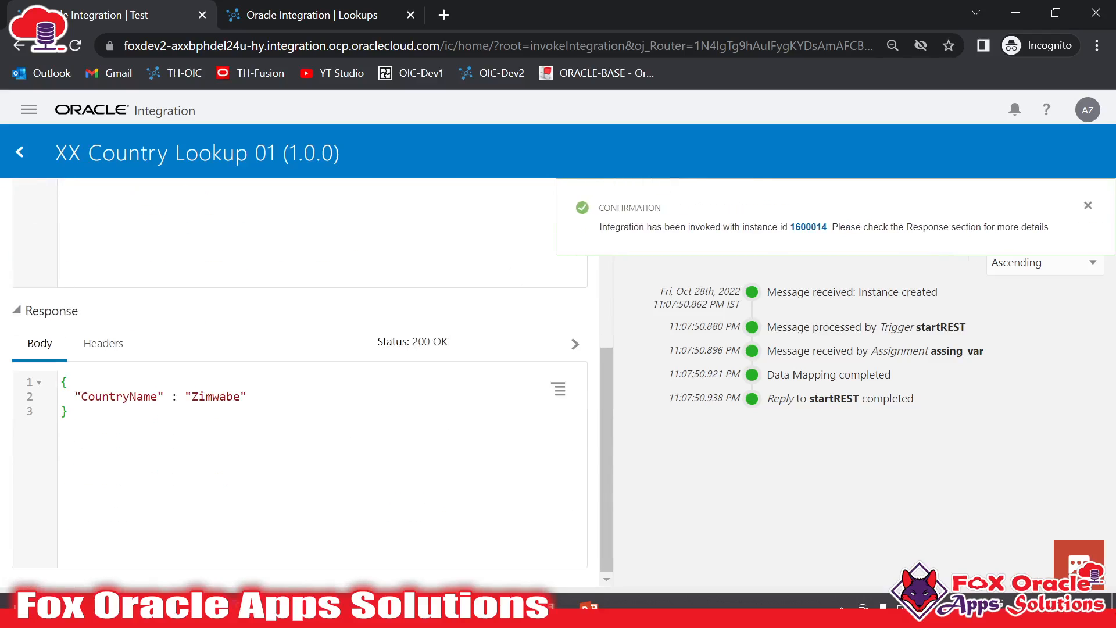
left_click_drag(191, 395, 240, 396)
scroll(299, 452, "up", 1)
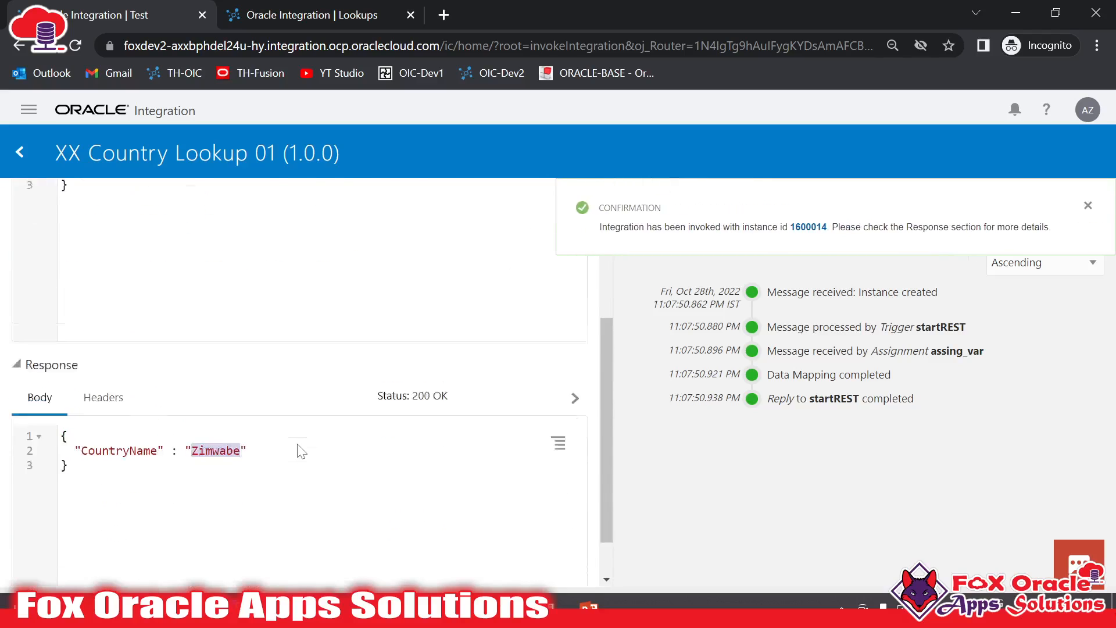
scroll(301, 452, "up", 2)
left_click(326, 381)
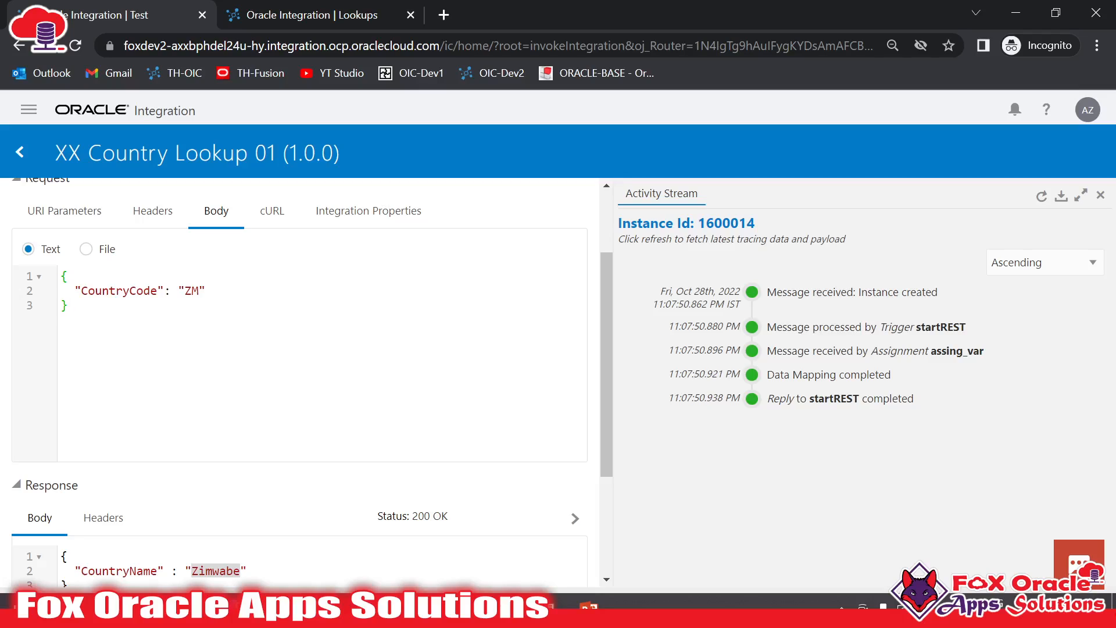
left_click(319, 5)
mouse_move(636, 331)
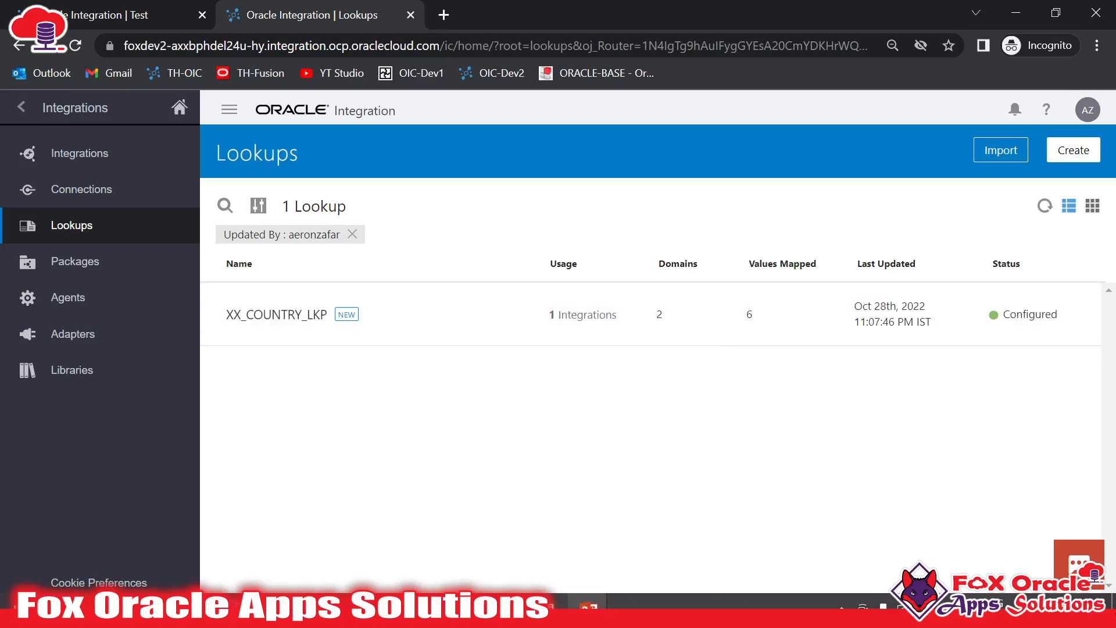
mouse_move(588, 606)
left_click(679, 525)
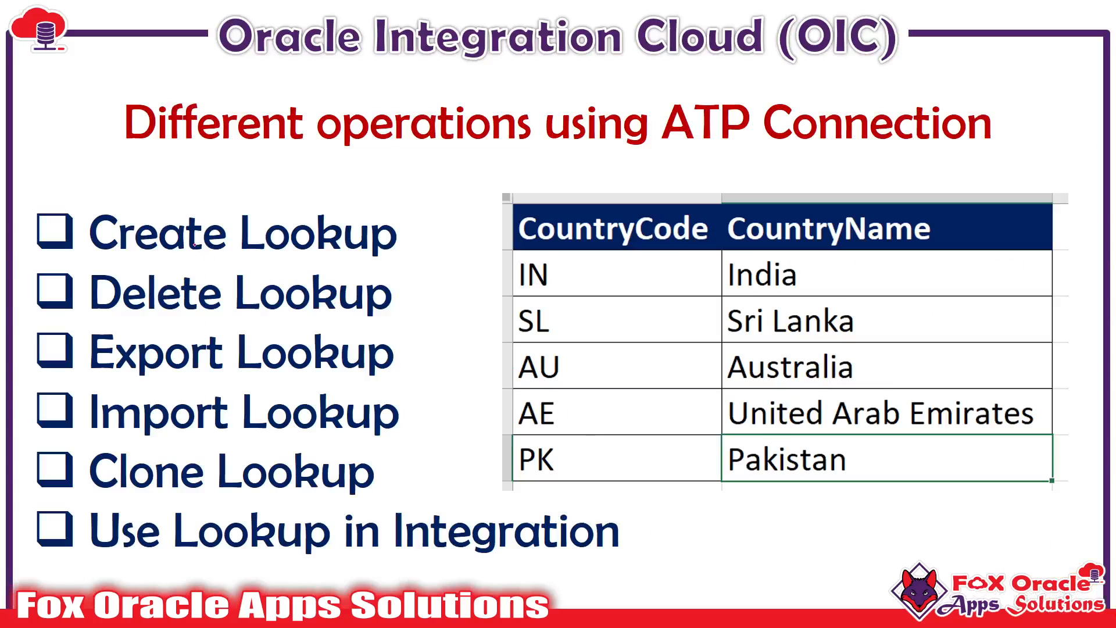
left_click_drag(98, 268, 399, 247)
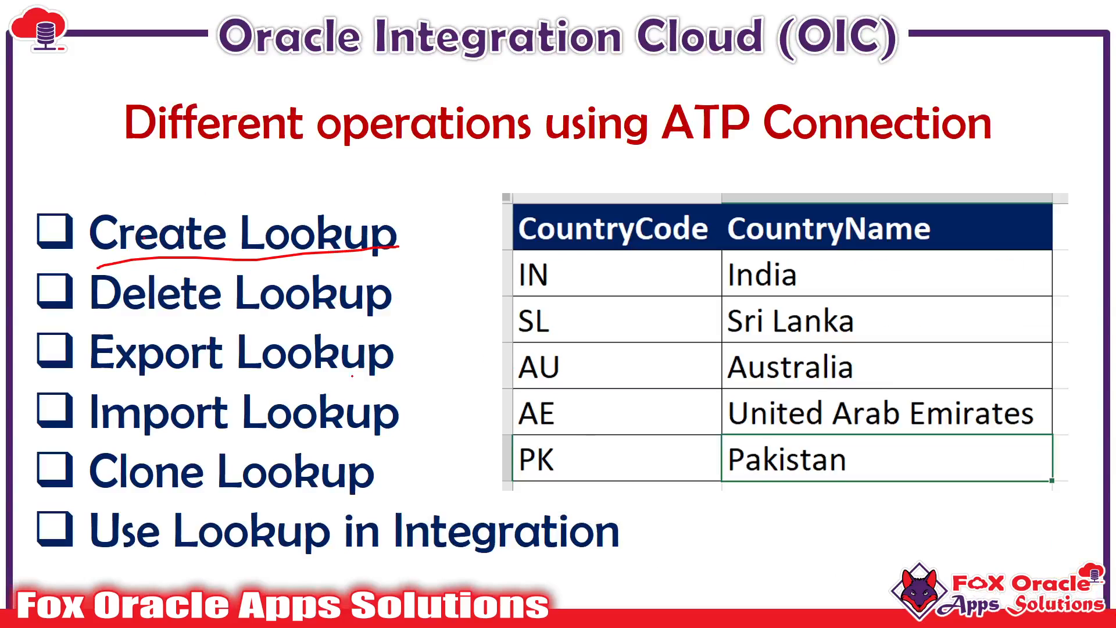
left_click_drag(139, 570, 651, 523)
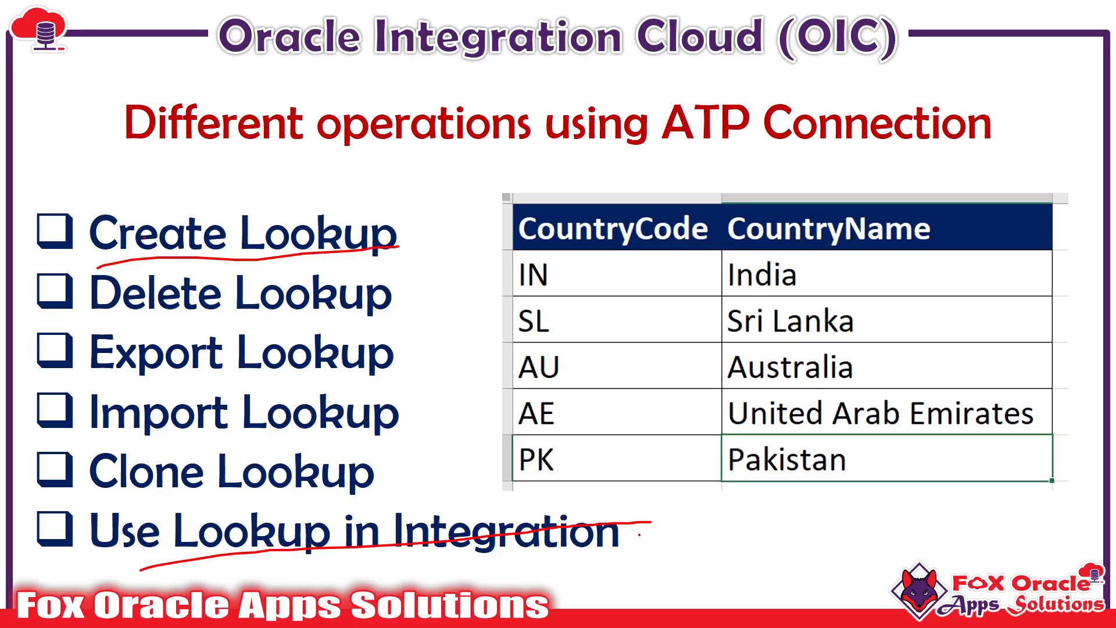
left_click_drag(79, 318, 375, 315)
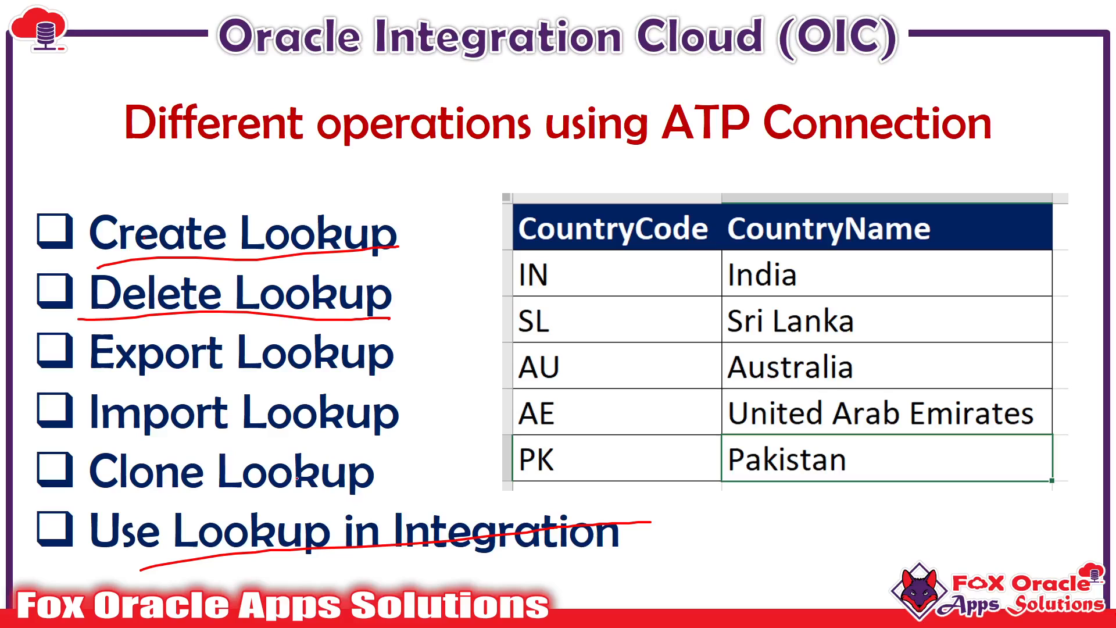
key("alt+Tab")
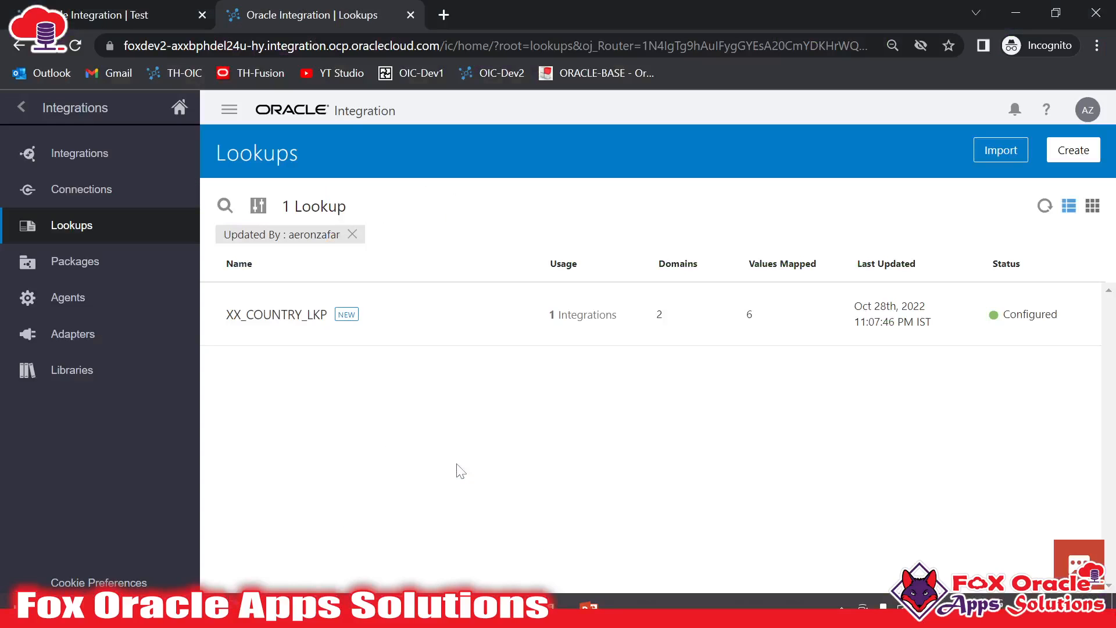
Step: Review the Country Mapping and Integration Mapping sheets in Excel and return to the Lookups list in Oracle Integration
key("alt+Tab")
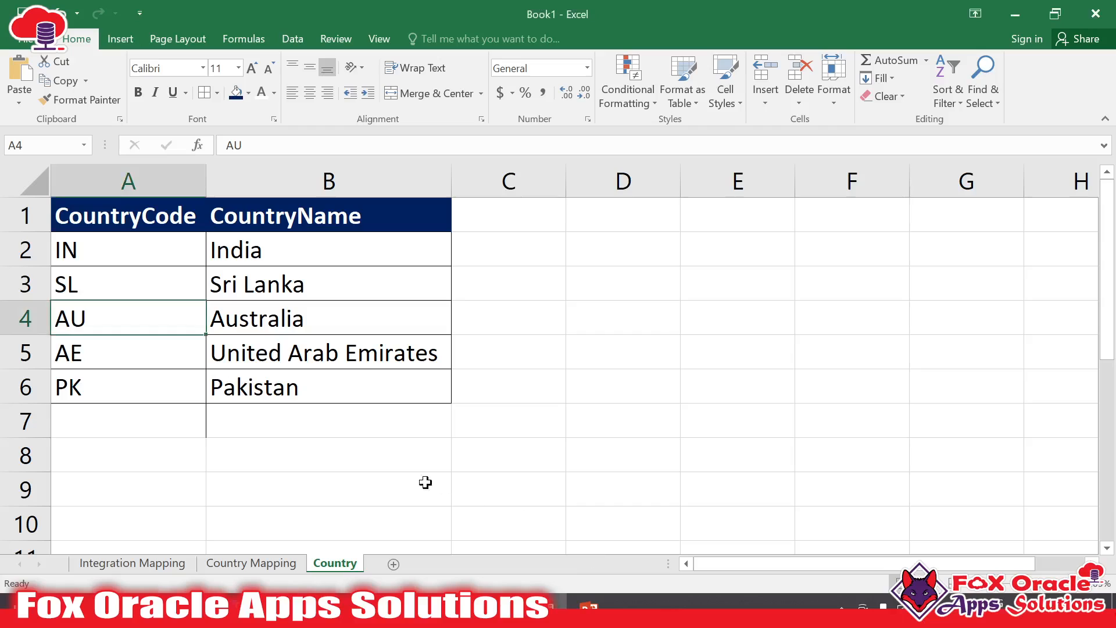
left_click(251, 562)
left_click_drag(104, 206, 483, 334)
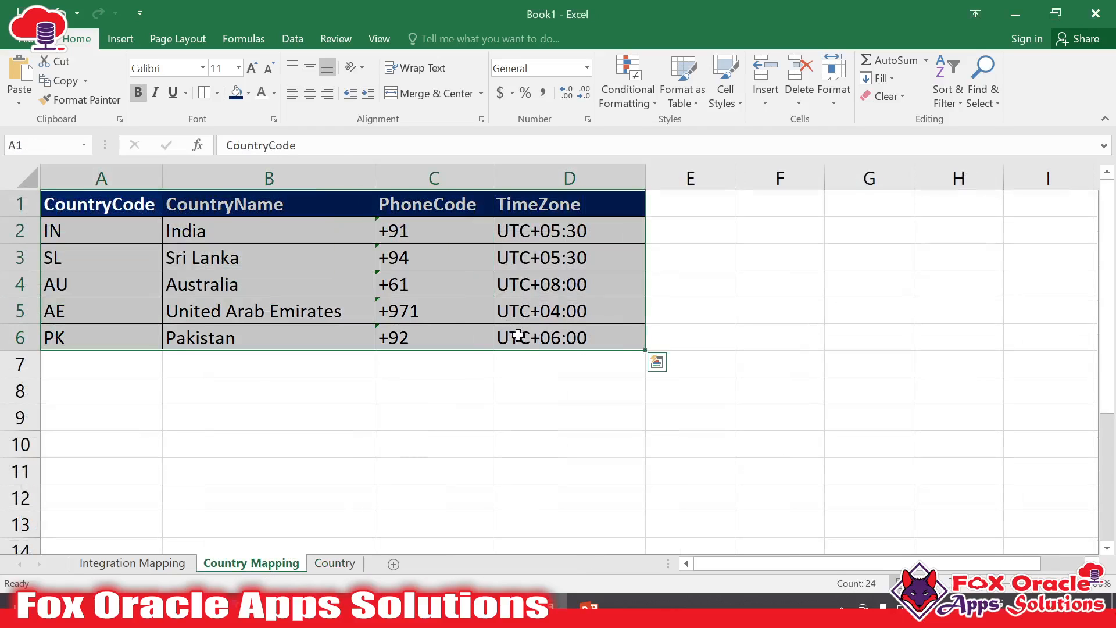
left_click(569, 391)
left_click_drag(348, 206, 578, 326)
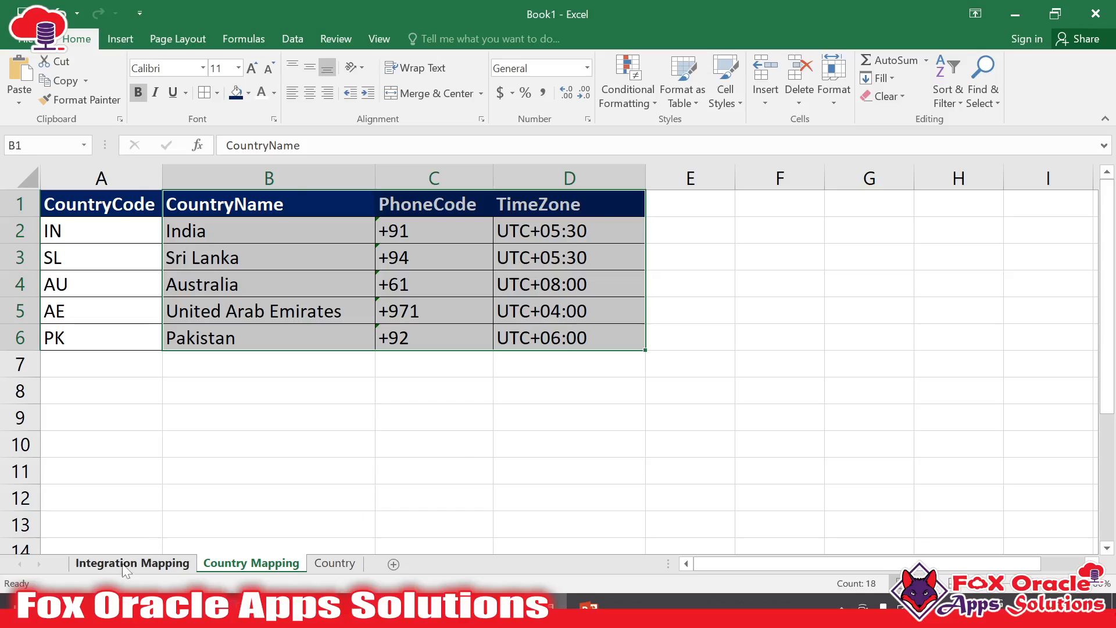
left_click(133, 562)
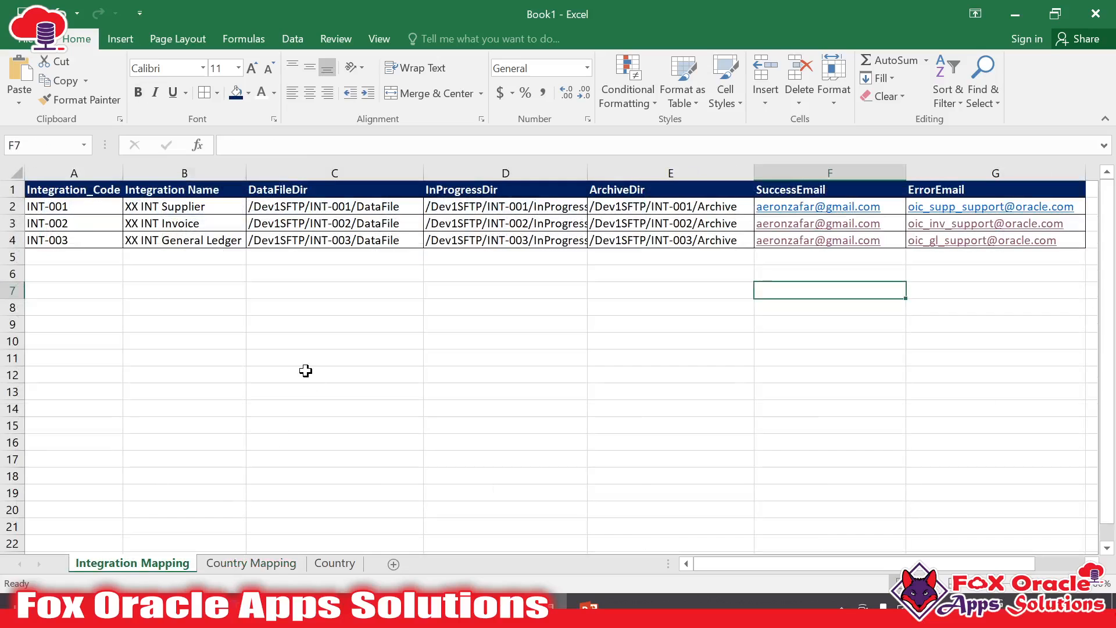
left_click(333, 294)
key("alt+Tab")
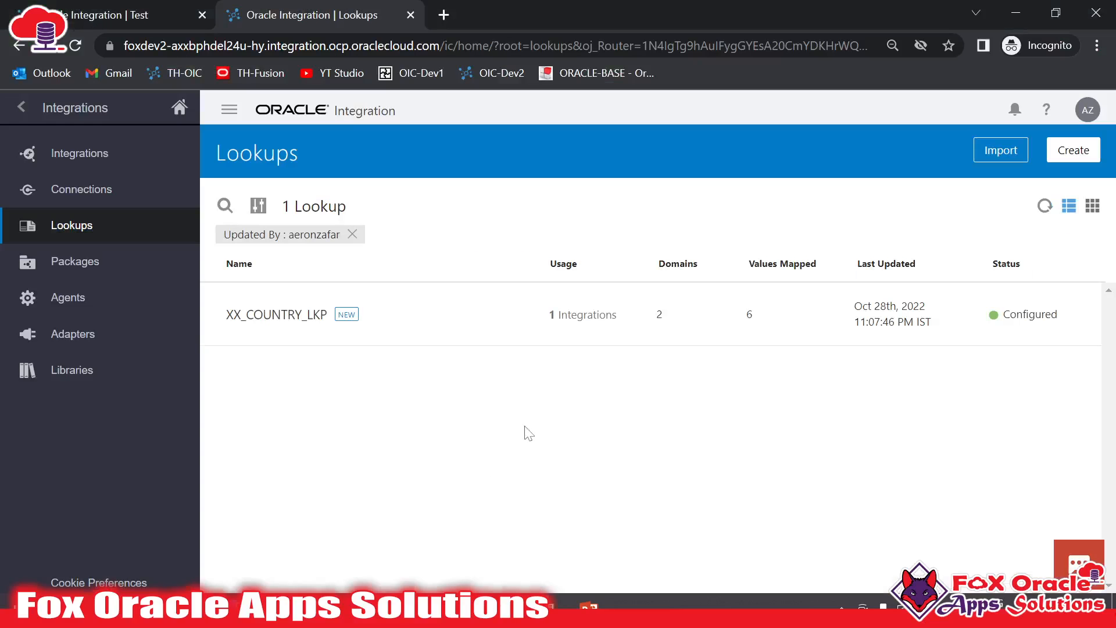
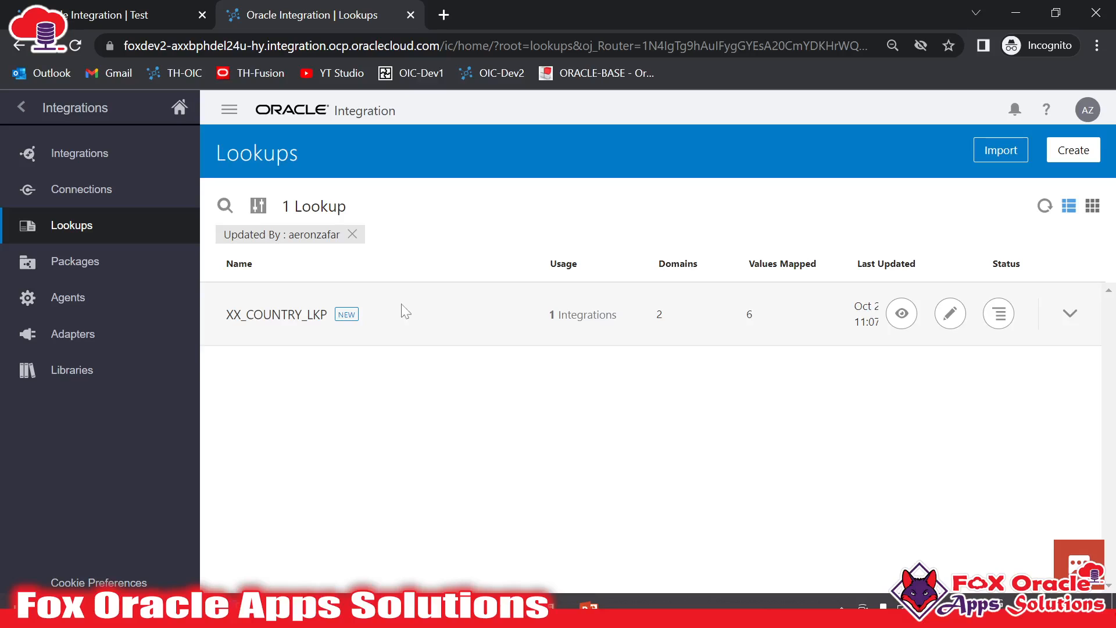
Step: Clone the XX_COUNTRY_LKP lookup under the name XX_COUNTRY_LKP_2 and dismiss the confirmation
left_click(998, 312)
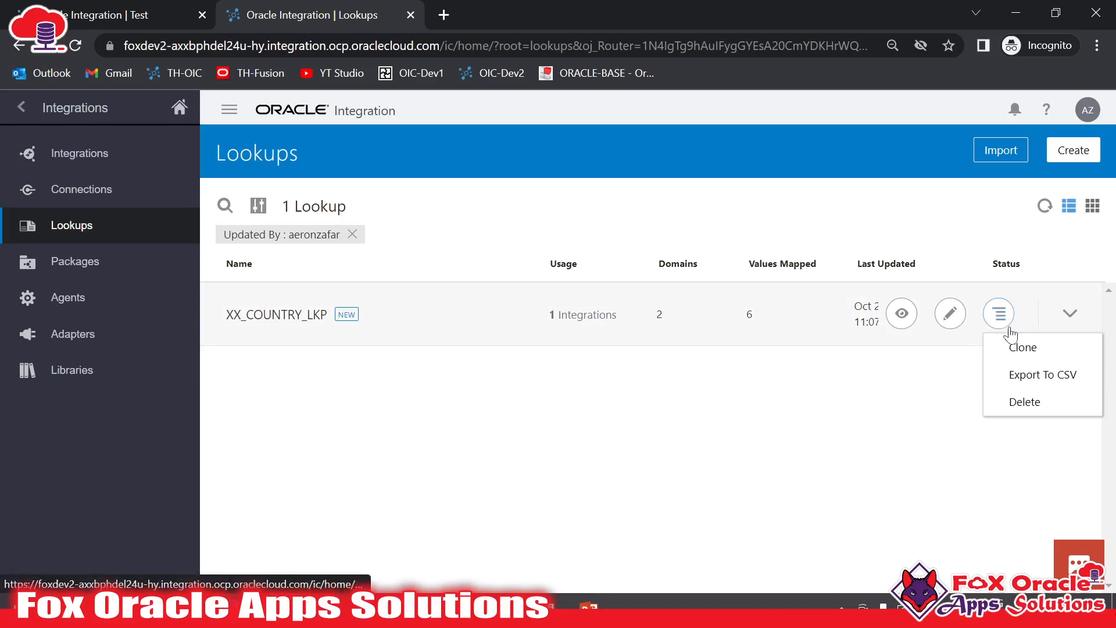
left_click(1021, 349)
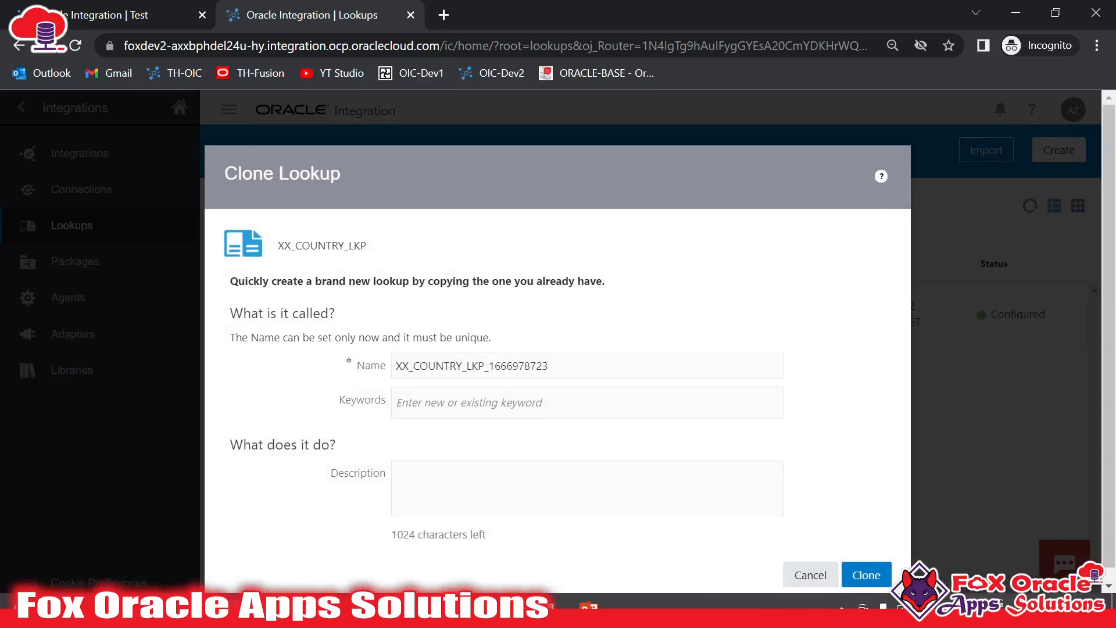
left_click(495, 353)
left_click_drag(489, 352, 668, 375)
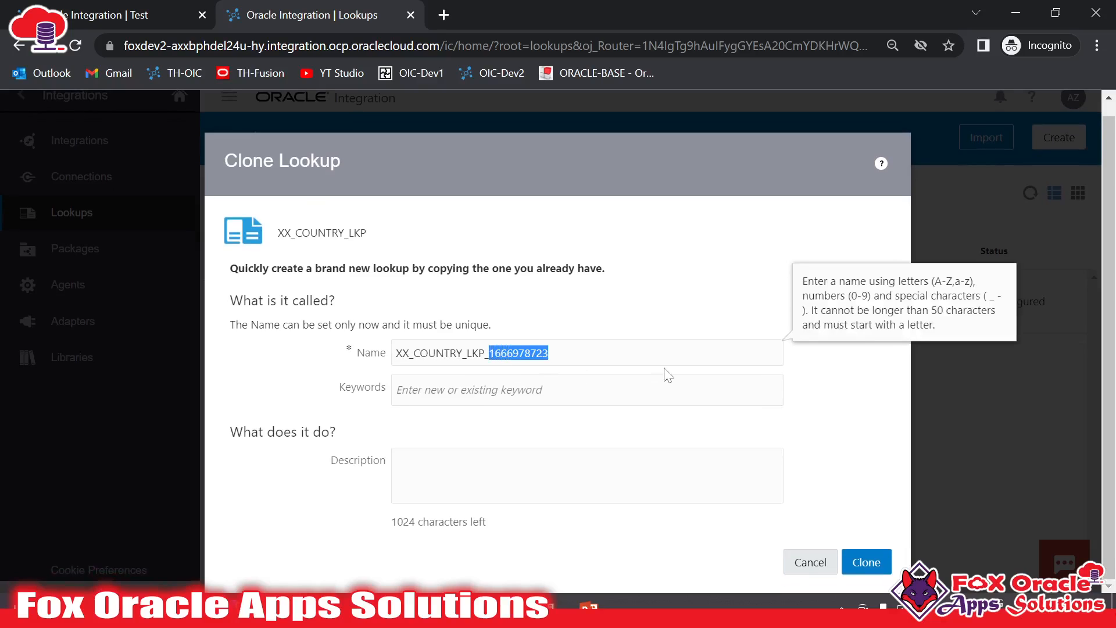
key("BackSpace")
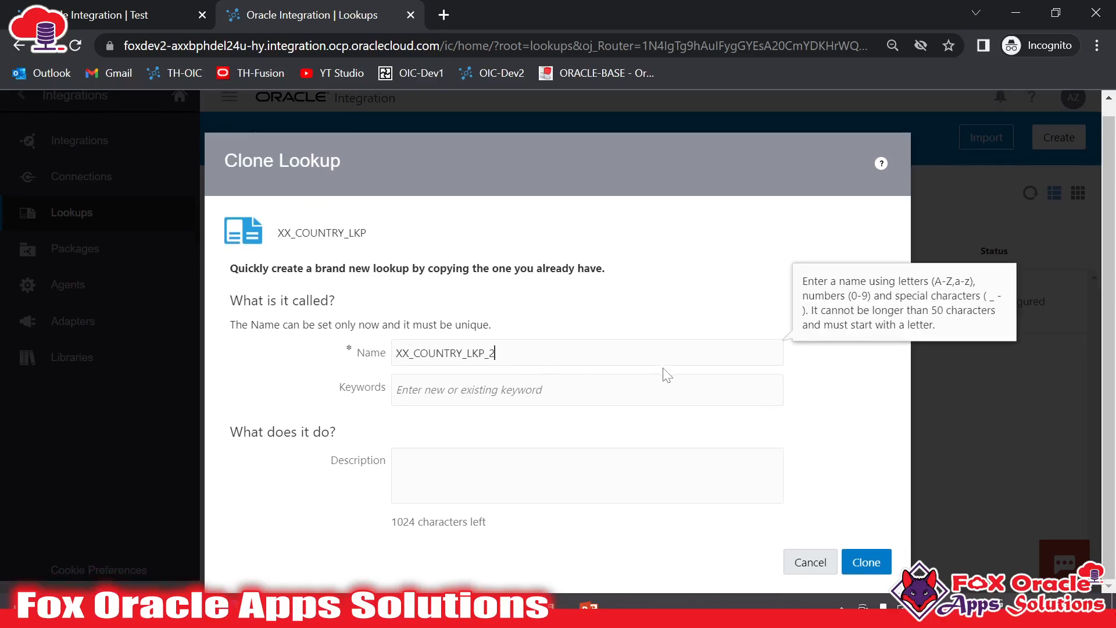
left_click(811, 421)
left_click(866, 562)
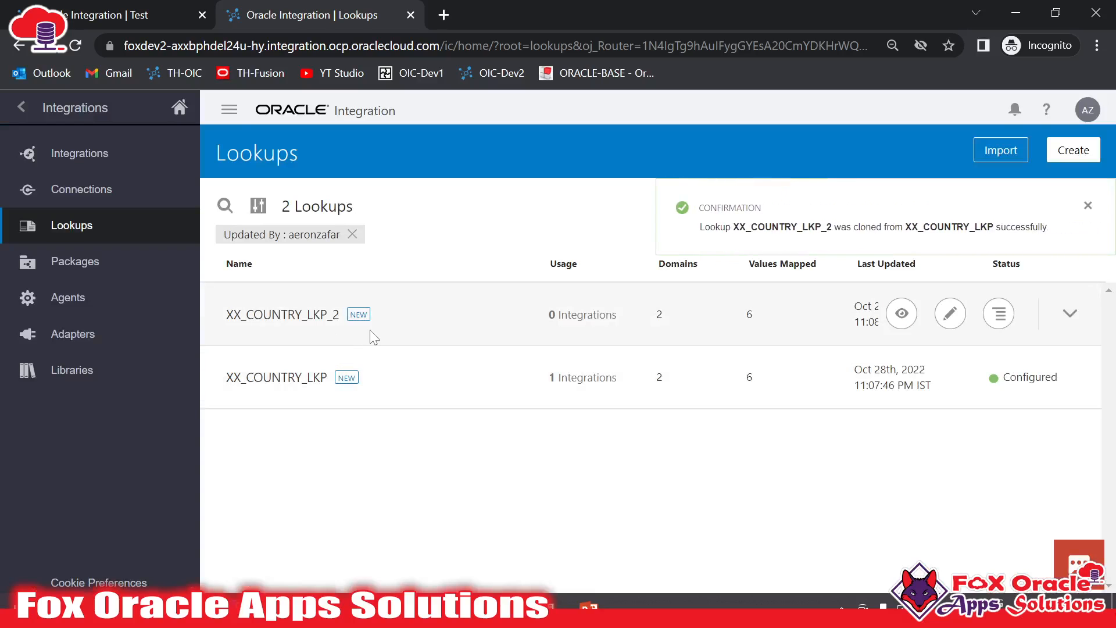
left_click(1090, 211)
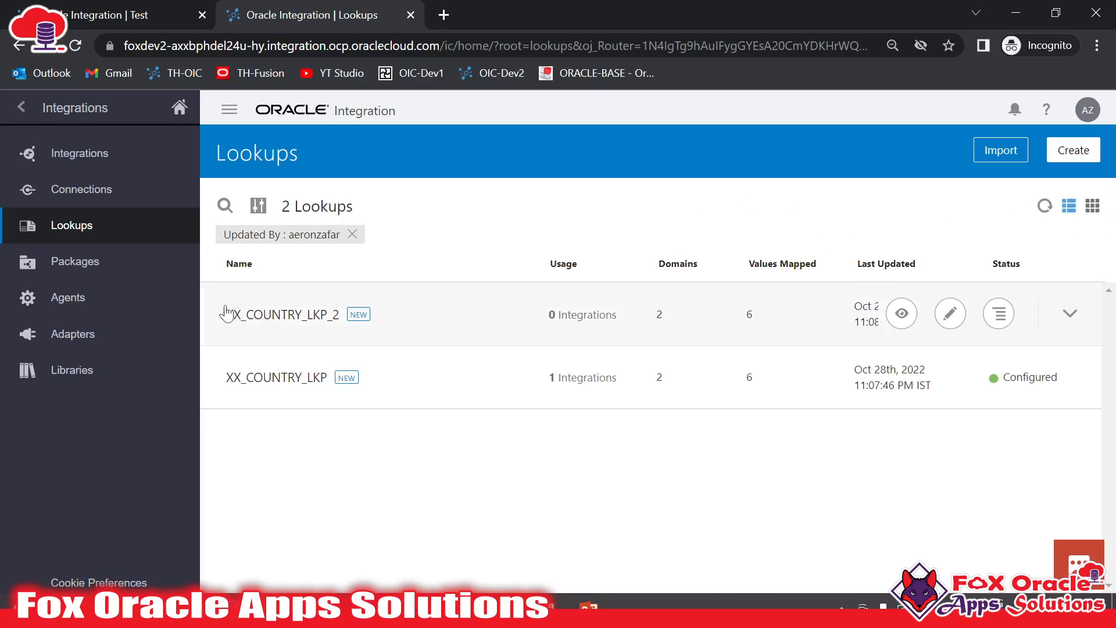
Step: Open the cloned XX_COUNTRY_LKP_2 lookup for editing, save it, and return to the Lookups list
left_click_drag(225, 314, 343, 315)
left_click(950, 313)
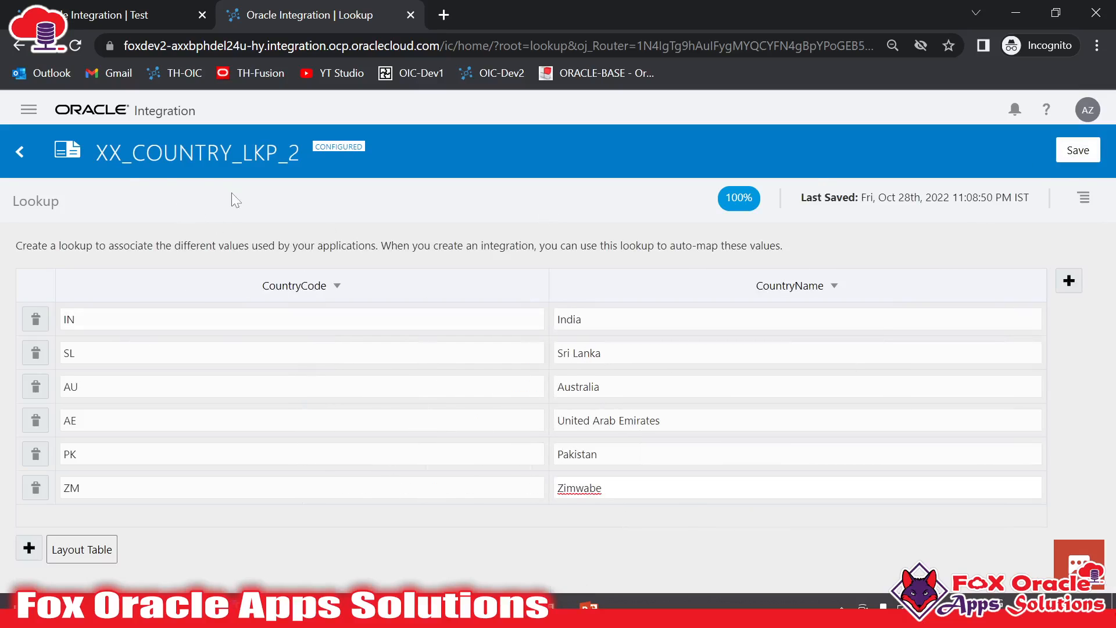
left_click(1075, 151)
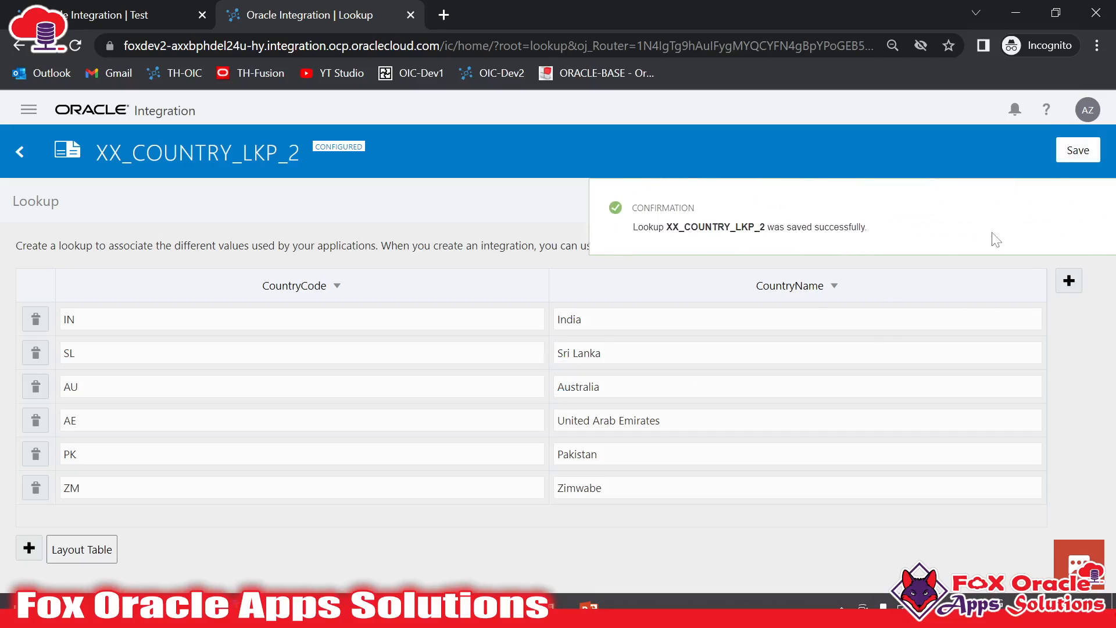
left_click(1087, 209)
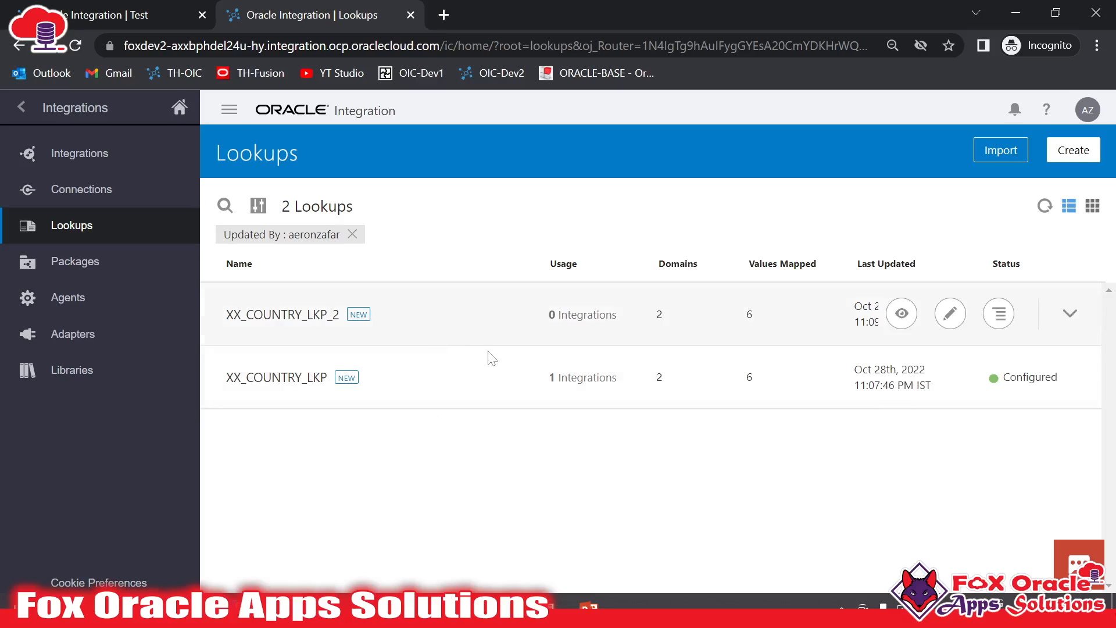
Step: Delete the XX_COUNTRY_LKP_2 lookup and dismiss the confirmation
left_click(998, 314)
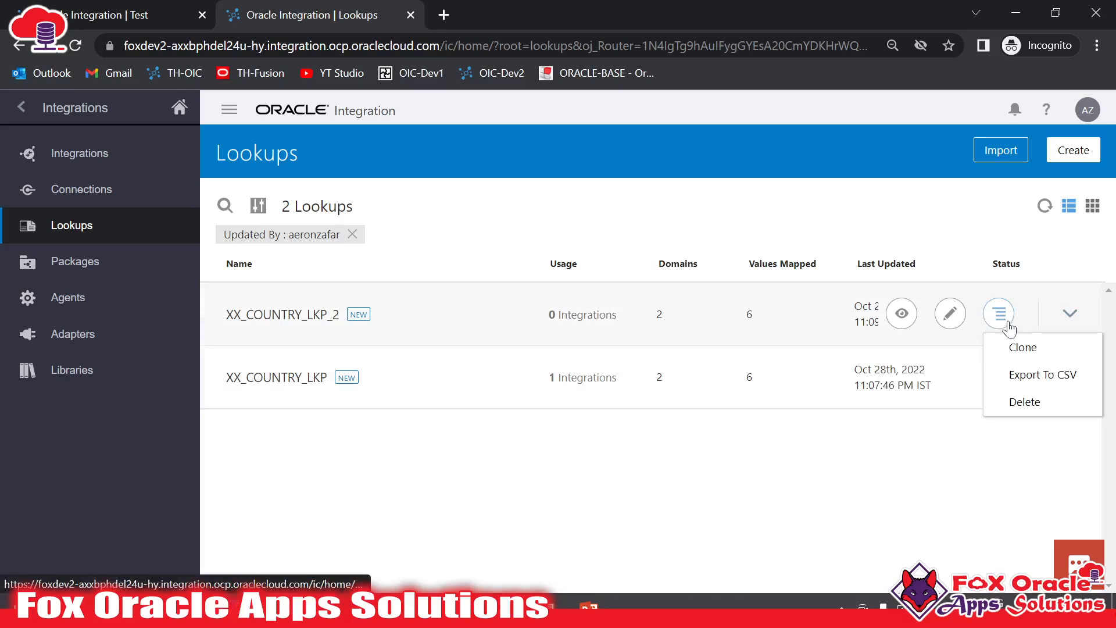
left_click(1032, 403)
left_click(726, 389)
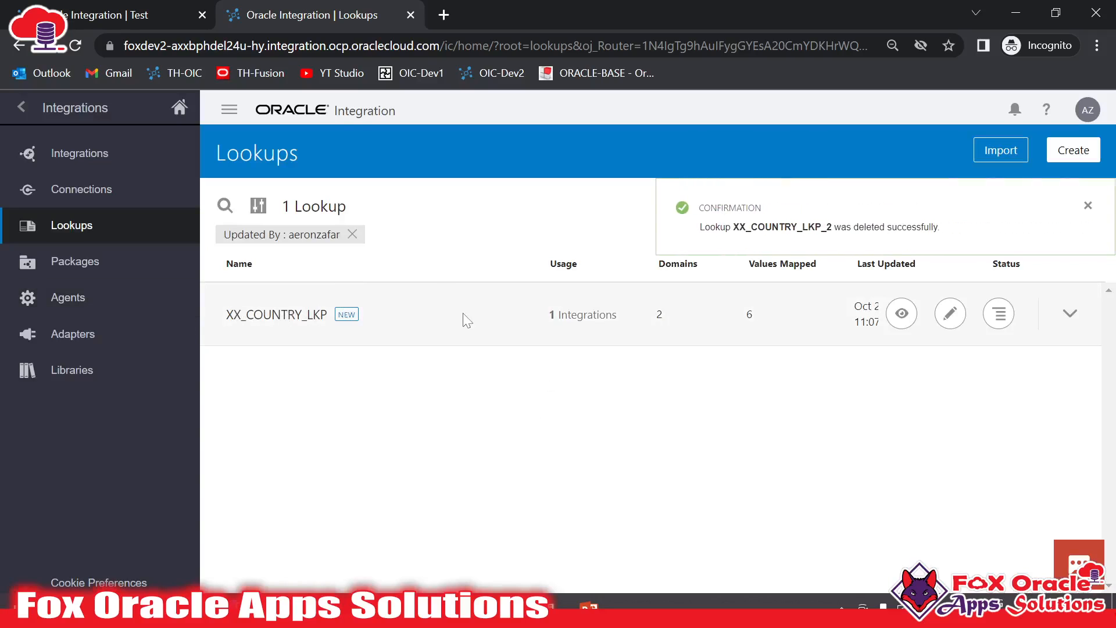
left_click(1089, 207)
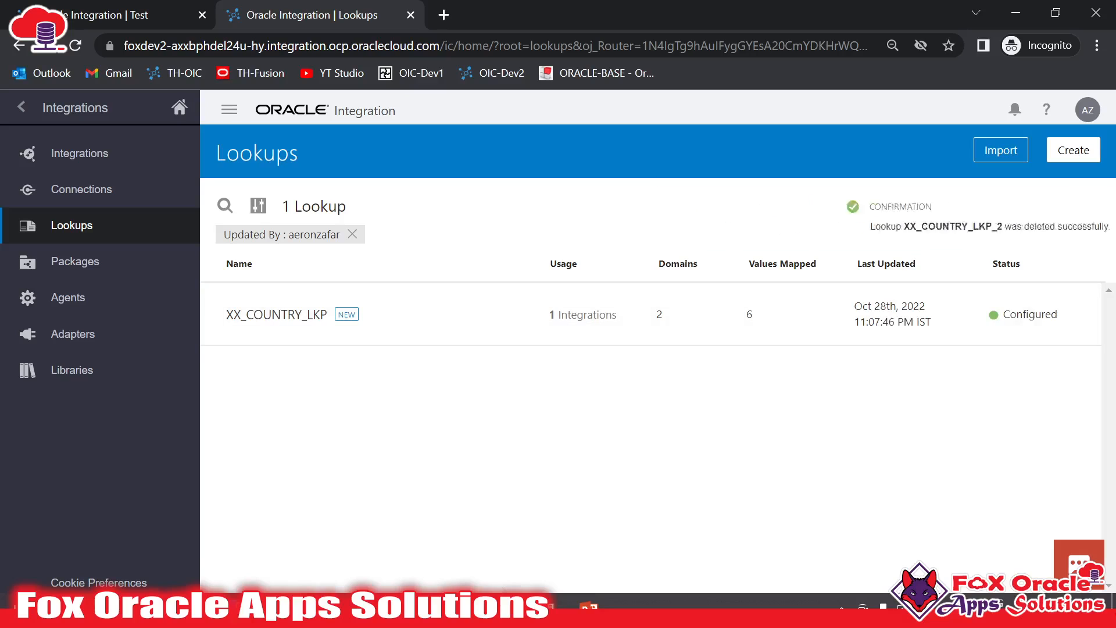
Step: Switch to the PowerPoint slide show, underline Export Lookup on the operations slide, and return to Oracle Integration
left_click(551, 604)
key("alt+Tab")
key("alt+Tab")
key("alt+Tab")
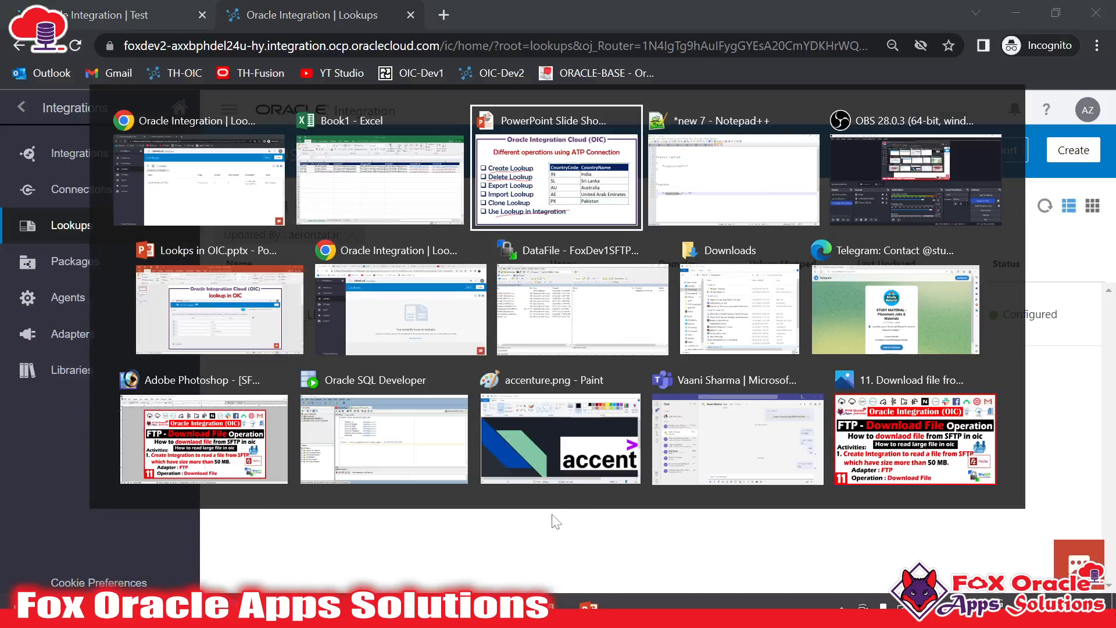
left_click_drag(87, 390, 443, 358)
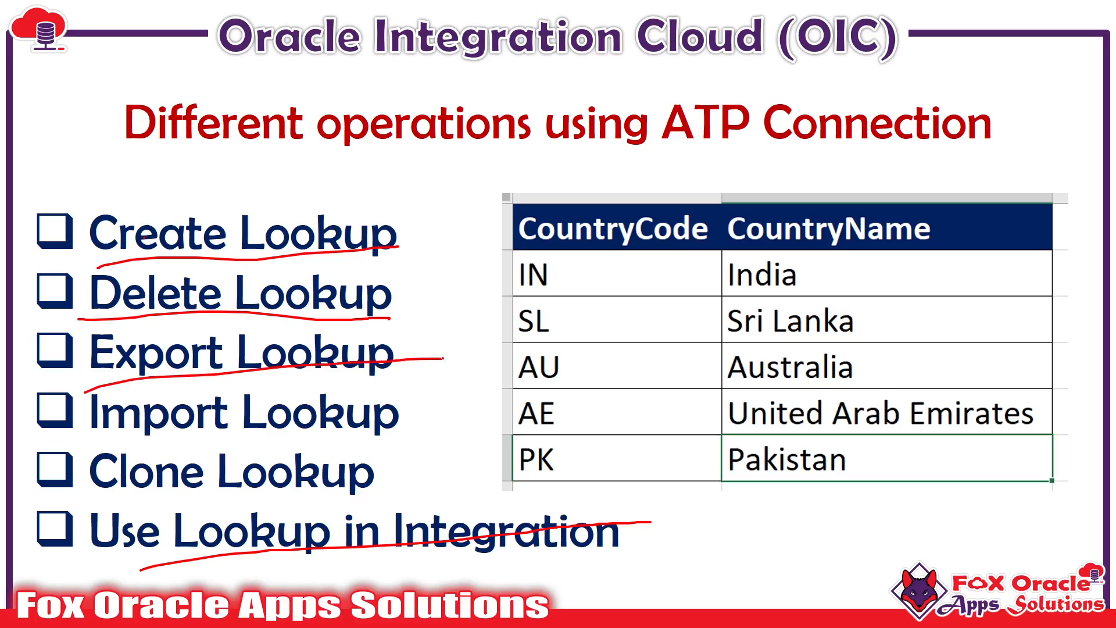
key("alt+Tab")
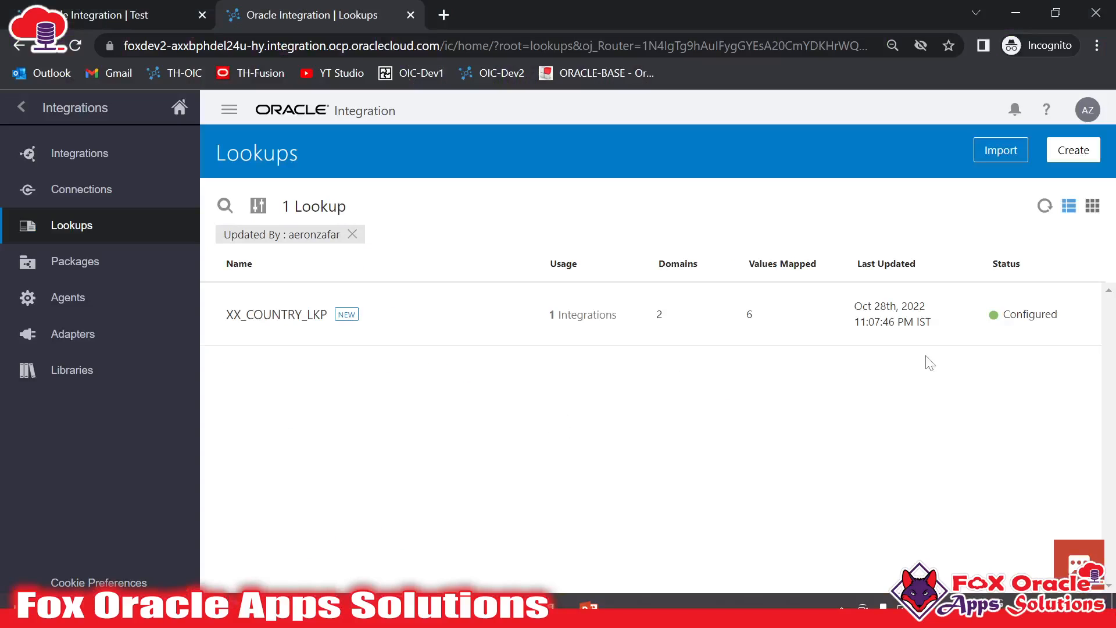
Step: Export the XX_COUNTRY_LKP lookup to CSV and open the downloaded XX_COUNTRY_LKP.csv in Excel
left_click(1000, 315)
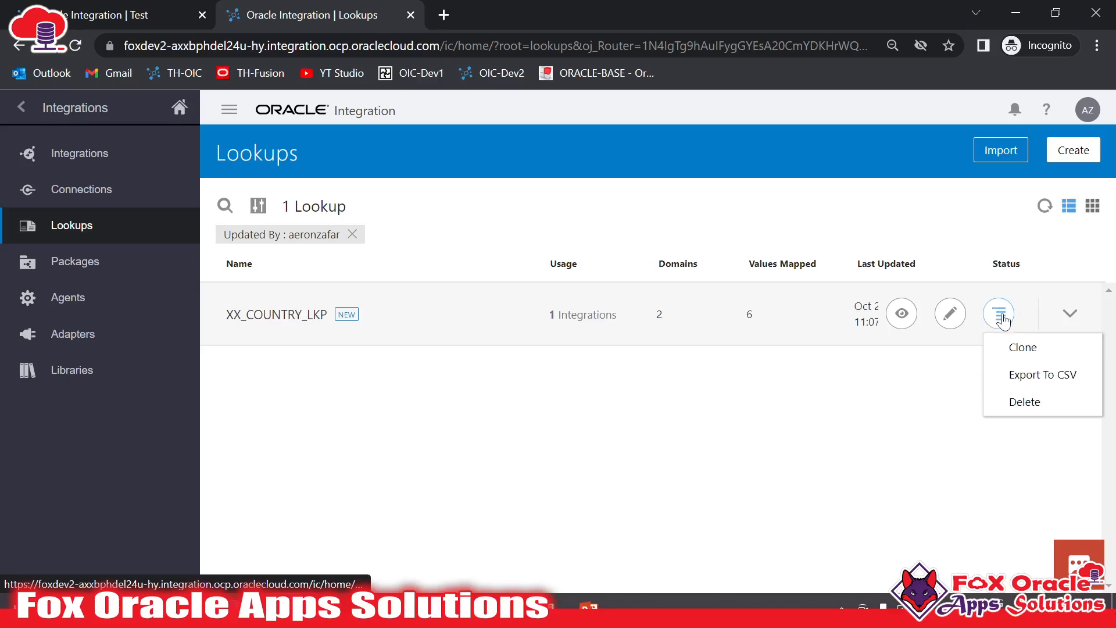
left_click(1032, 374)
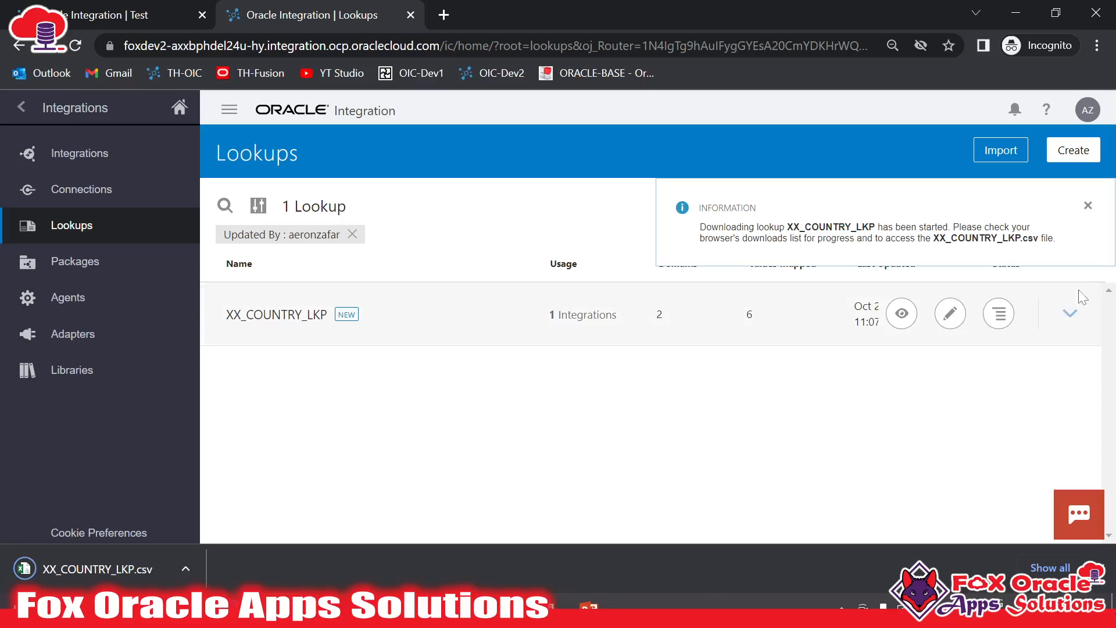
left_click(75, 568)
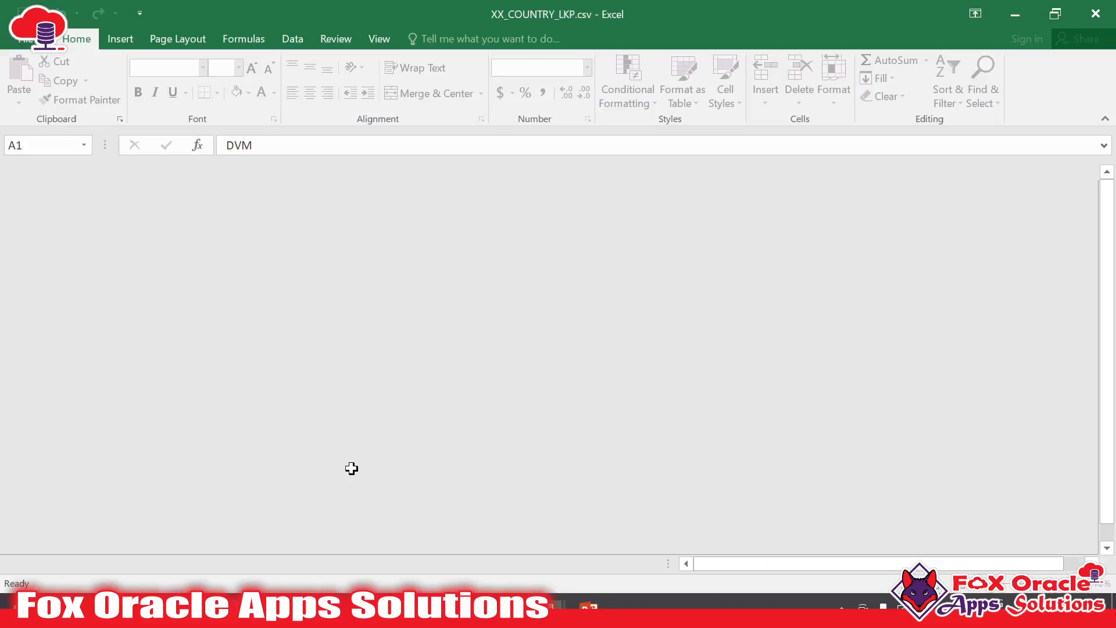
Step: Fit all column widths of the XX_COUNTRY_LKP sheet to their contents and enlarge the sheet for reading
left_click(169, 359)
left_click(19, 172)
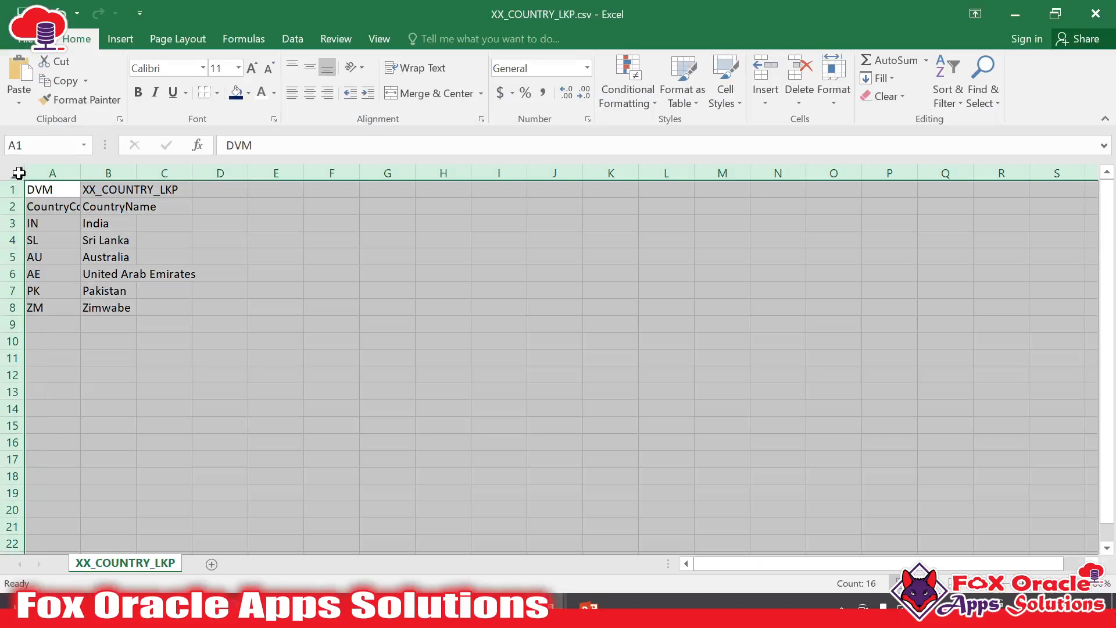
double_click(136, 172)
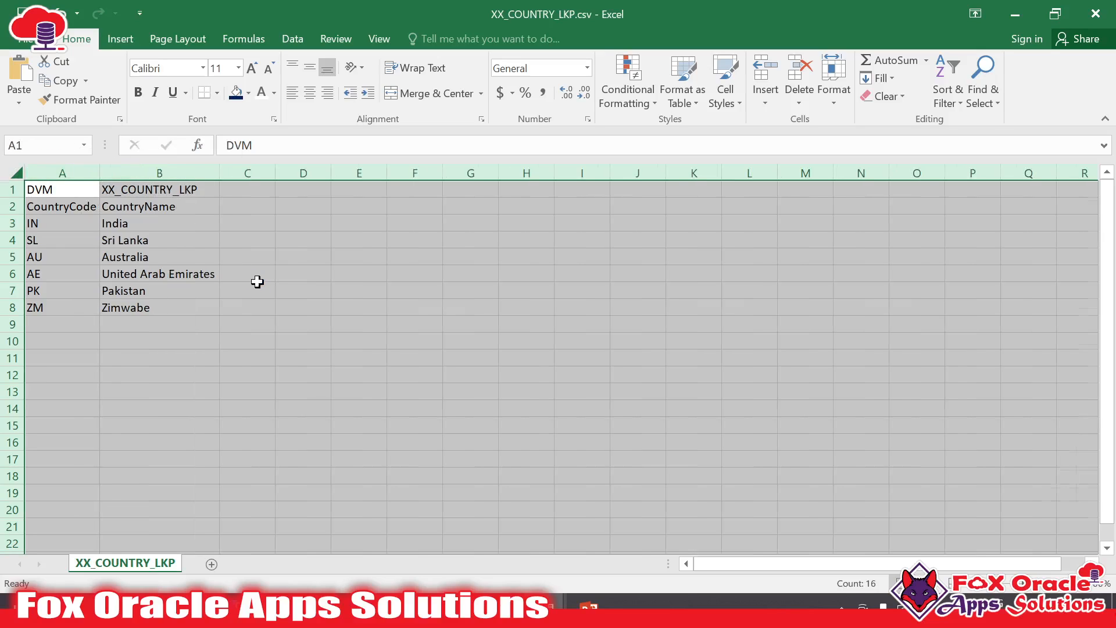
scroll(257, 281, "up", 6)
left_click(294, 309)
left_click(171, 252)
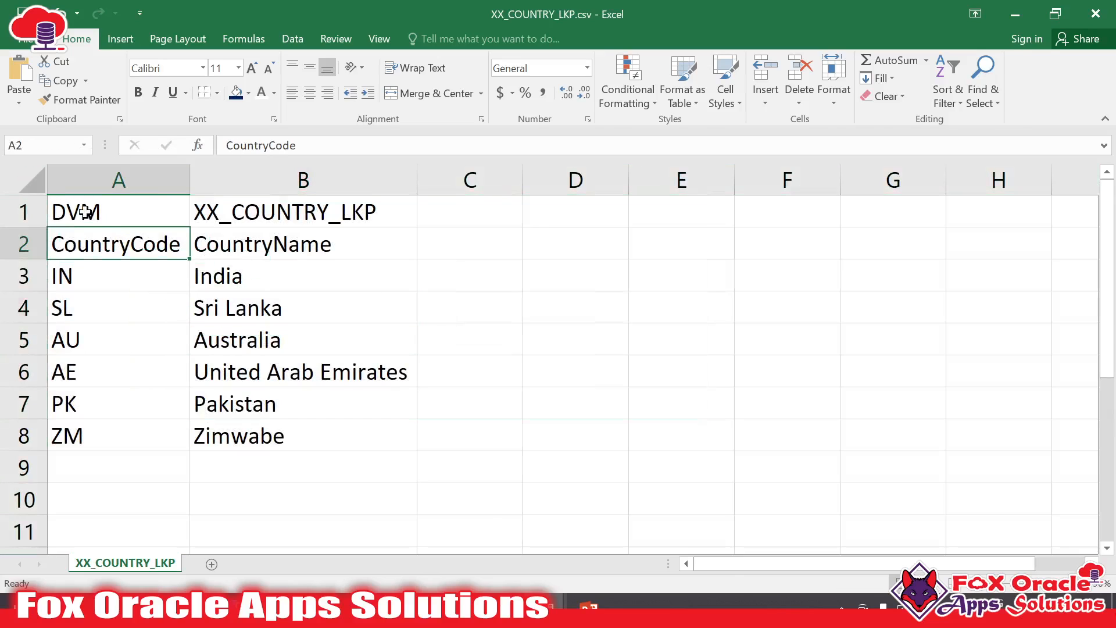
Step: Examine the DVM and lookup name cells in row 1 and the column headers in row 2 of the exported CSV
double_click(85, 212)
double_click(232, 201)
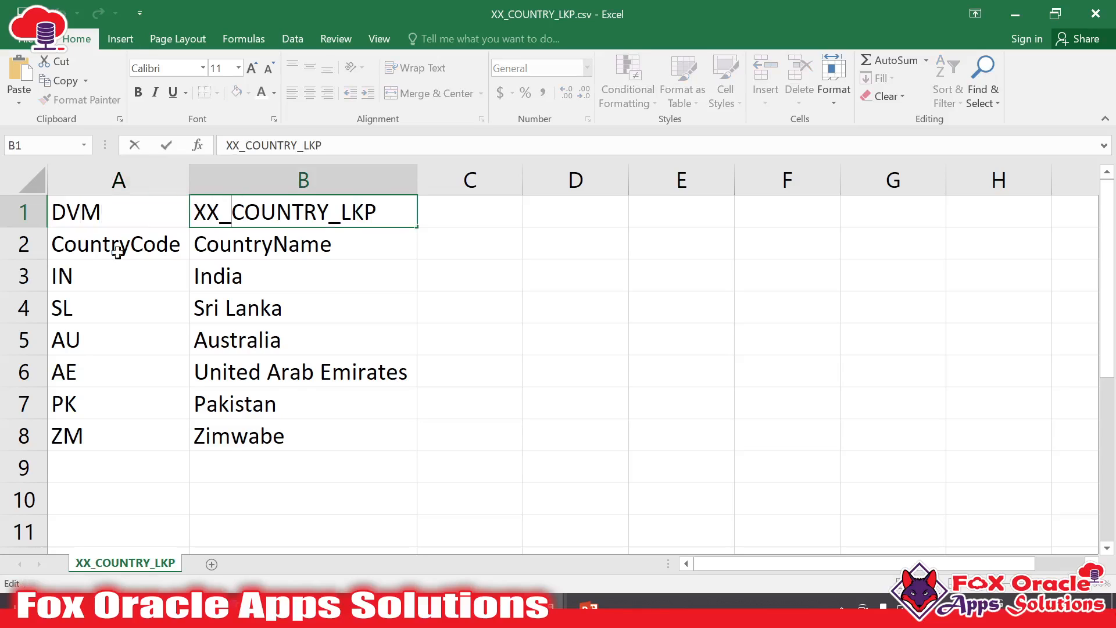
double_click(60, 246)
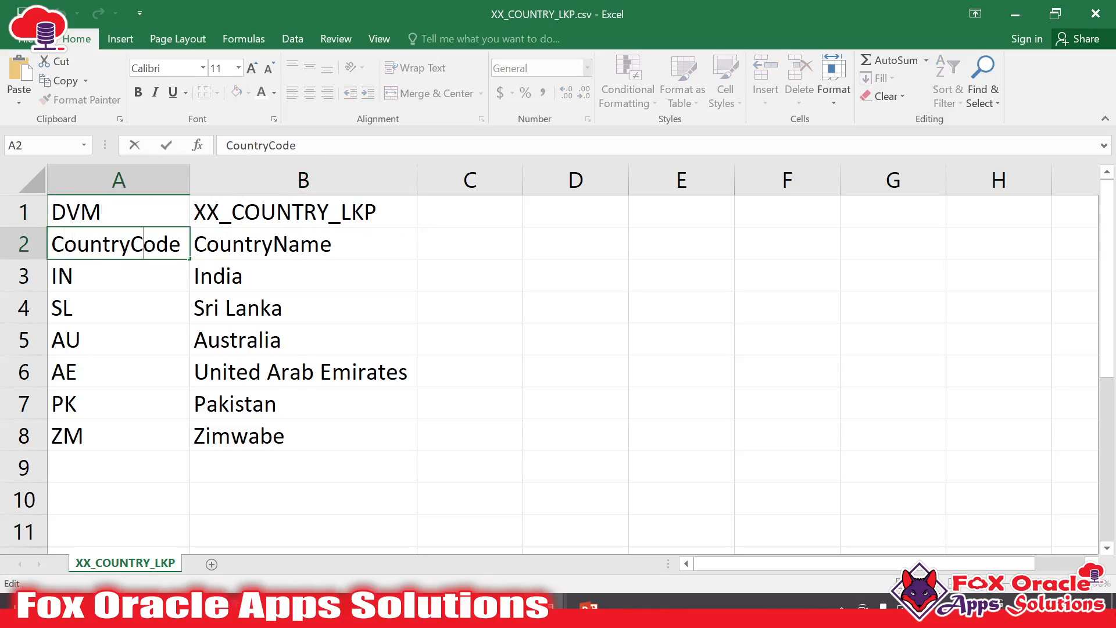
left_click_drag(182, 244, 52, 244)
double_click(351, 237)
left_click_drag(348, 240, 108, 243)
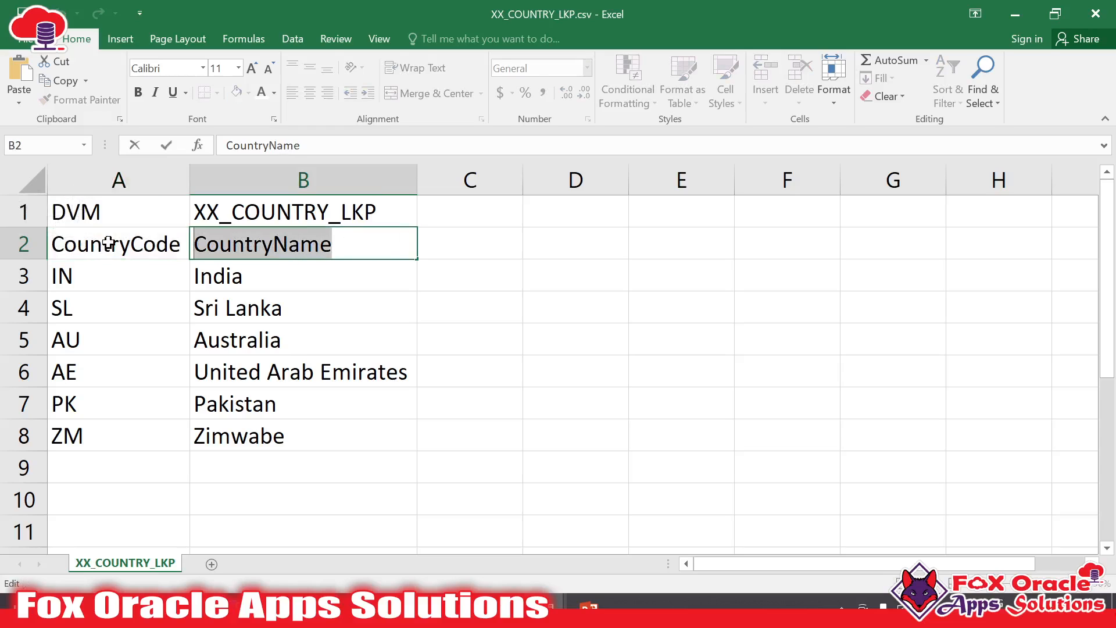
left_click(108, 243)
left_click(200, 241)
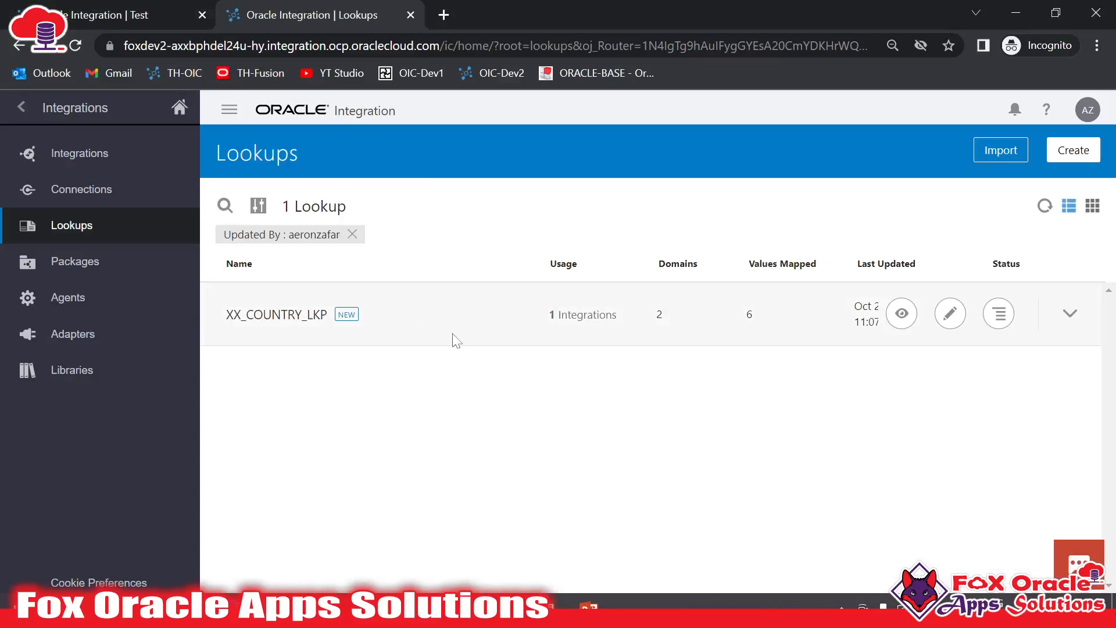
Step: Open XX_COUNTRY_LKP in Oracle Integration, compare its structure with the exported CSV in Excel, and return to the Lookups list
left_click(951, 314)
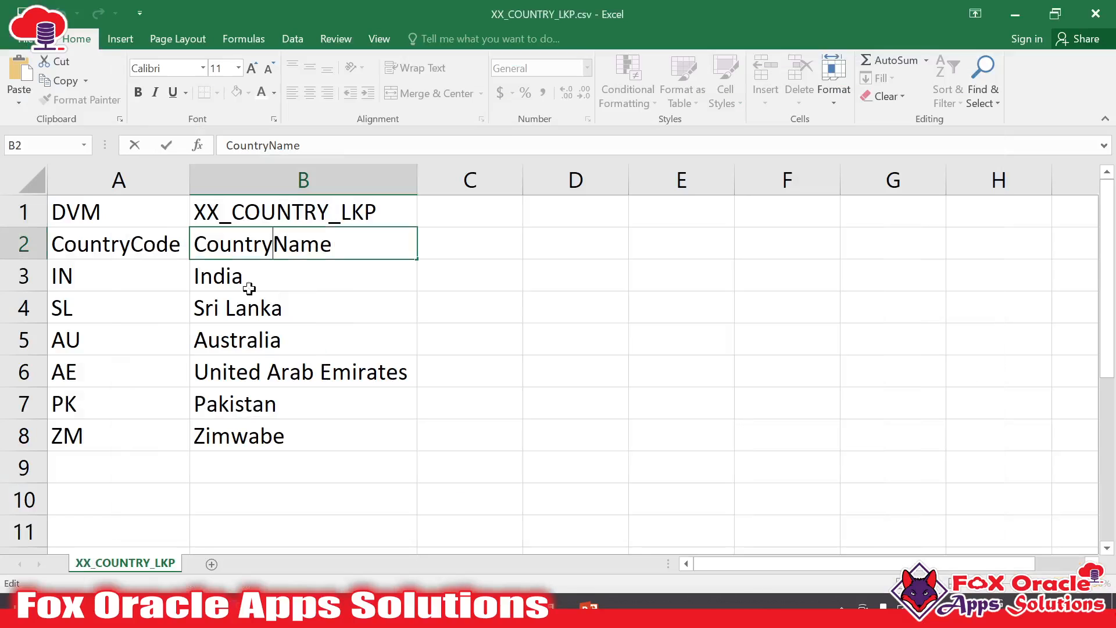
left_click(267, 79)
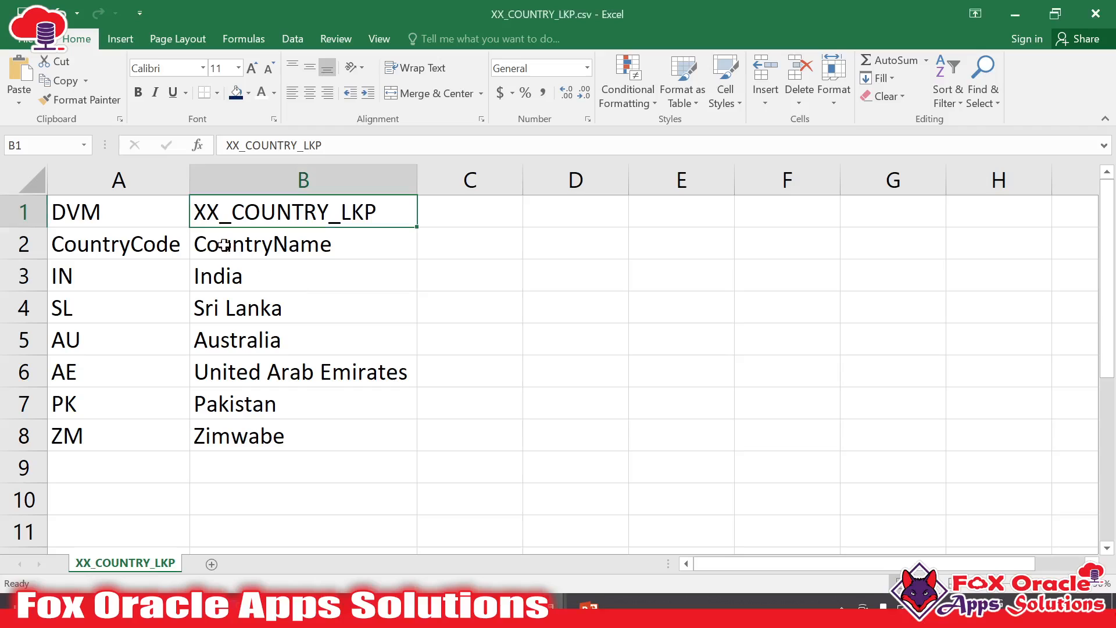
left_click(122, 216)
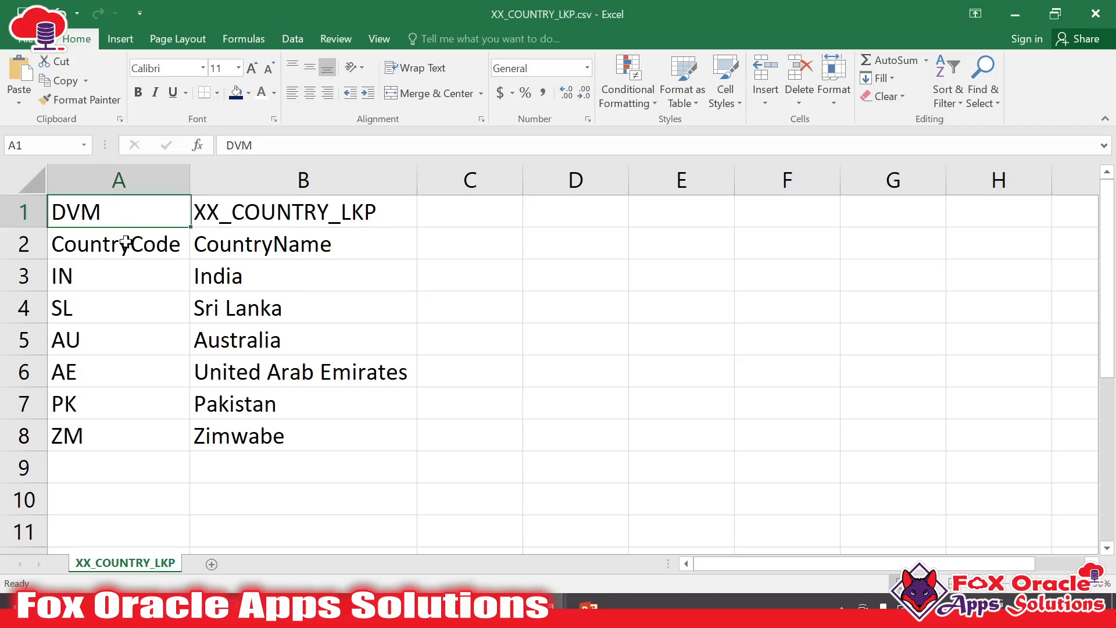
left_click(90, 244)
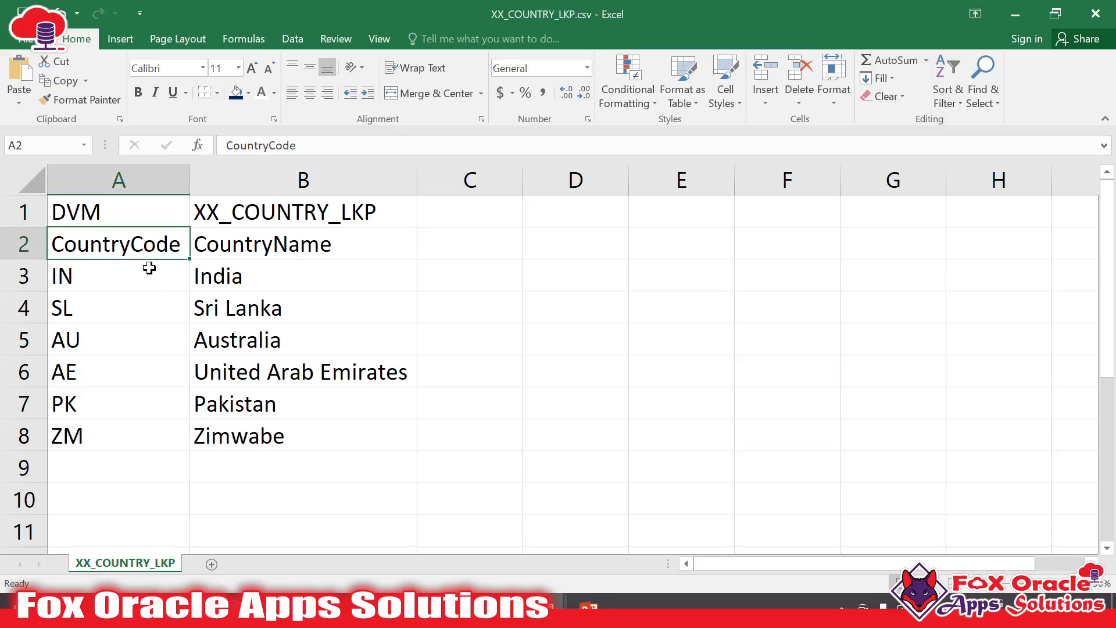
left_click_drag(145, 271, 293, 442)
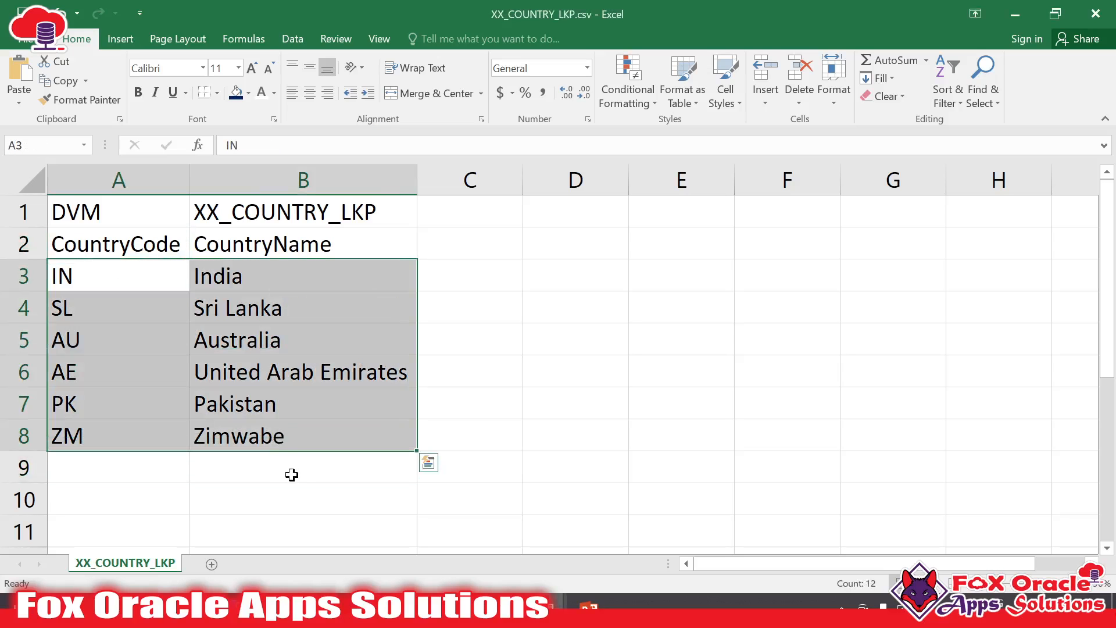
left_click(299, 478)
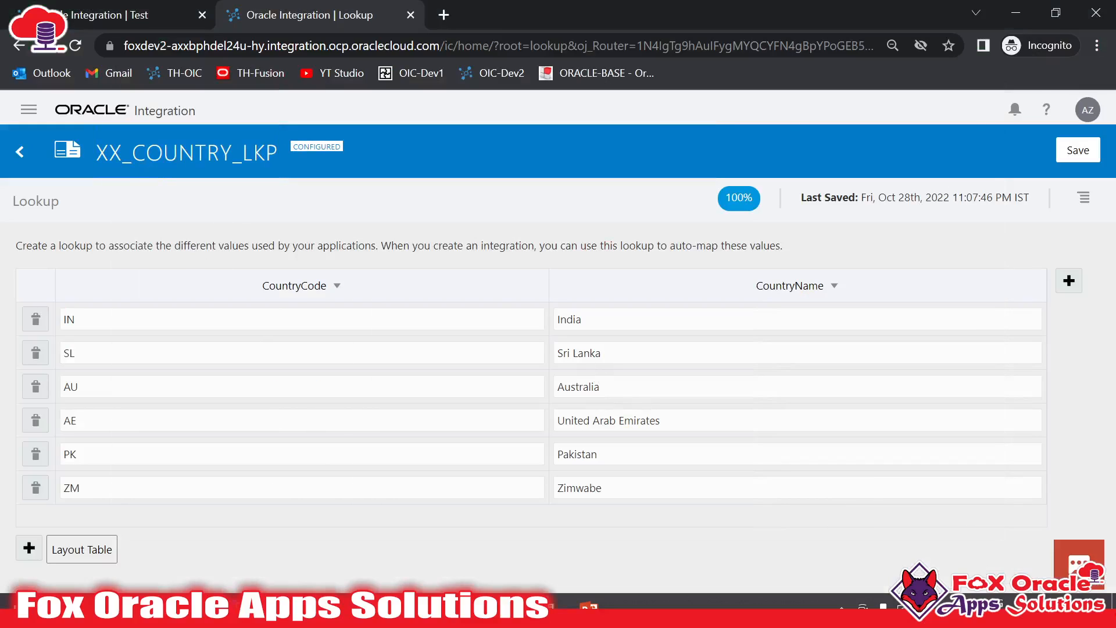
left_click(19, 152)
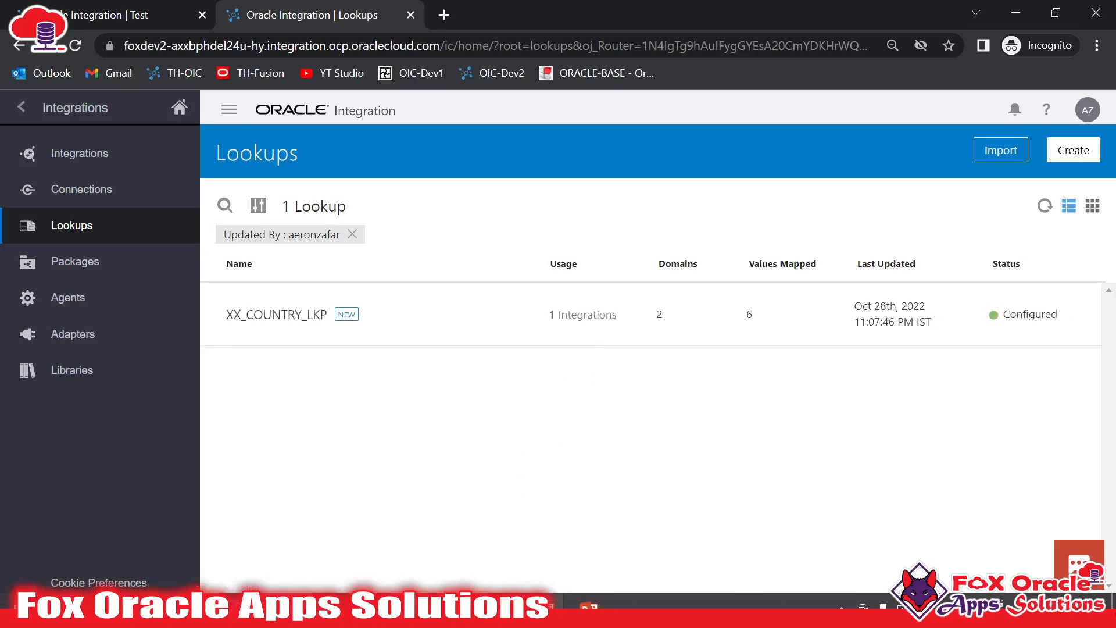
Step: Switch to XX_COUNTRY_LKP.csv in Excel and add country code IR with country name Ire Land in row 9
mouse_move(517, 610)
left_click(593, 521)
left_click(232, 317)
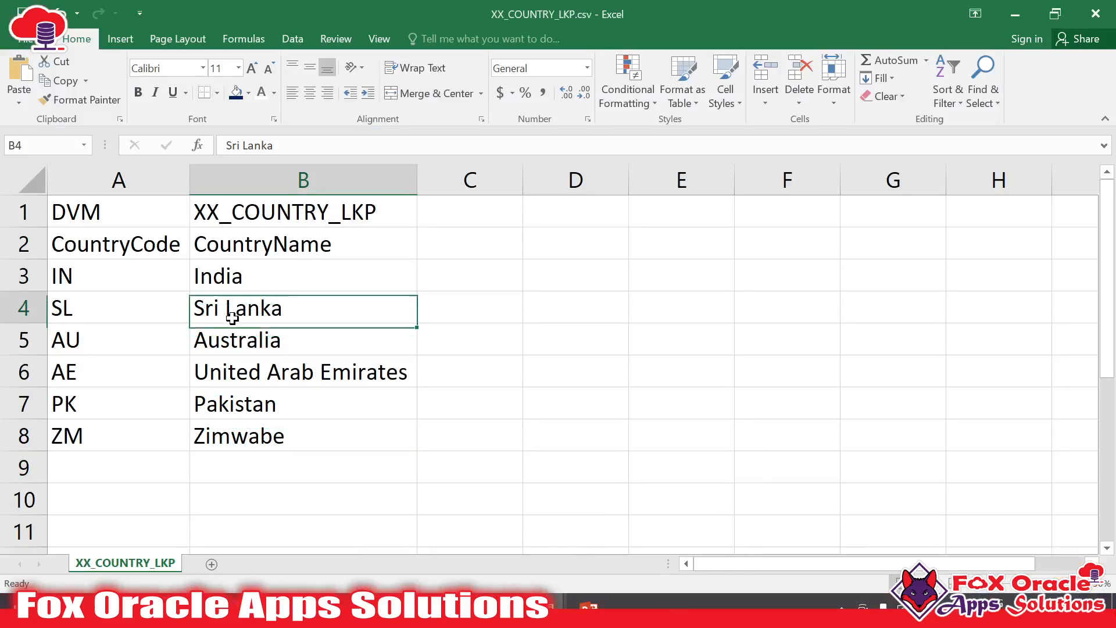
left_click_drag(72, 207, 339, 411)
left_click(496, 409)
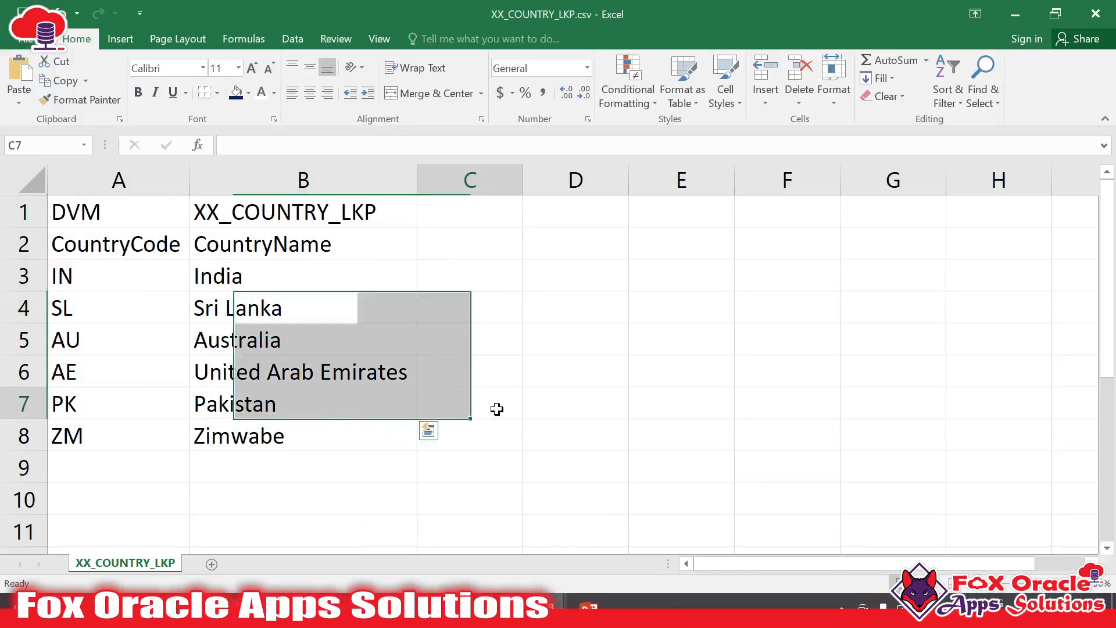
scroll(179, 423, "down", 1)
left_click(137, 385)
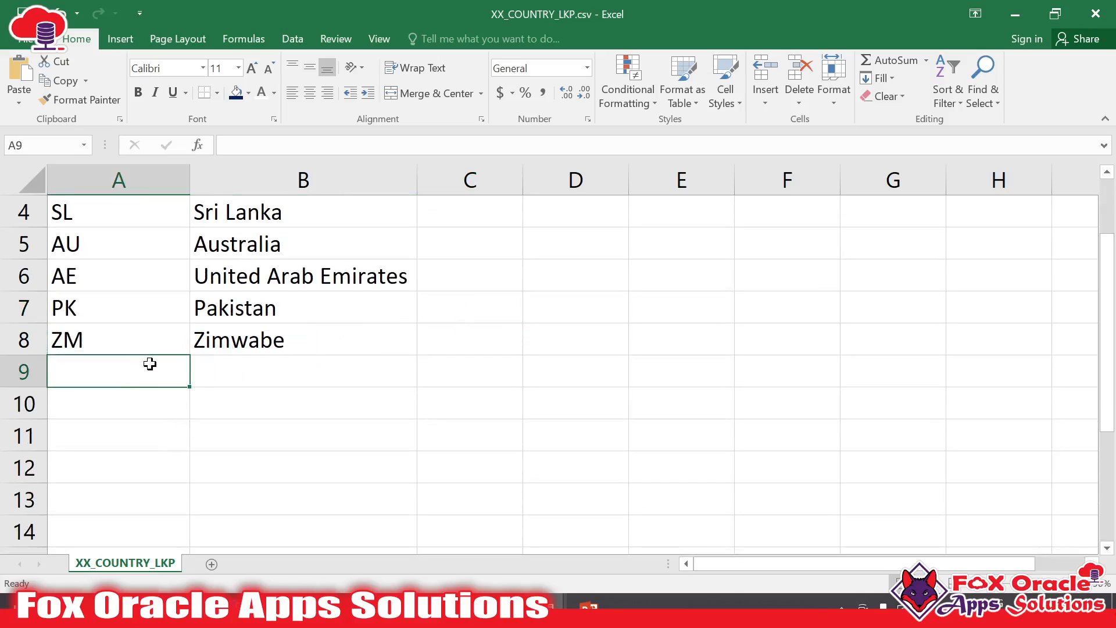
scroll(150, 364, "up", 1)
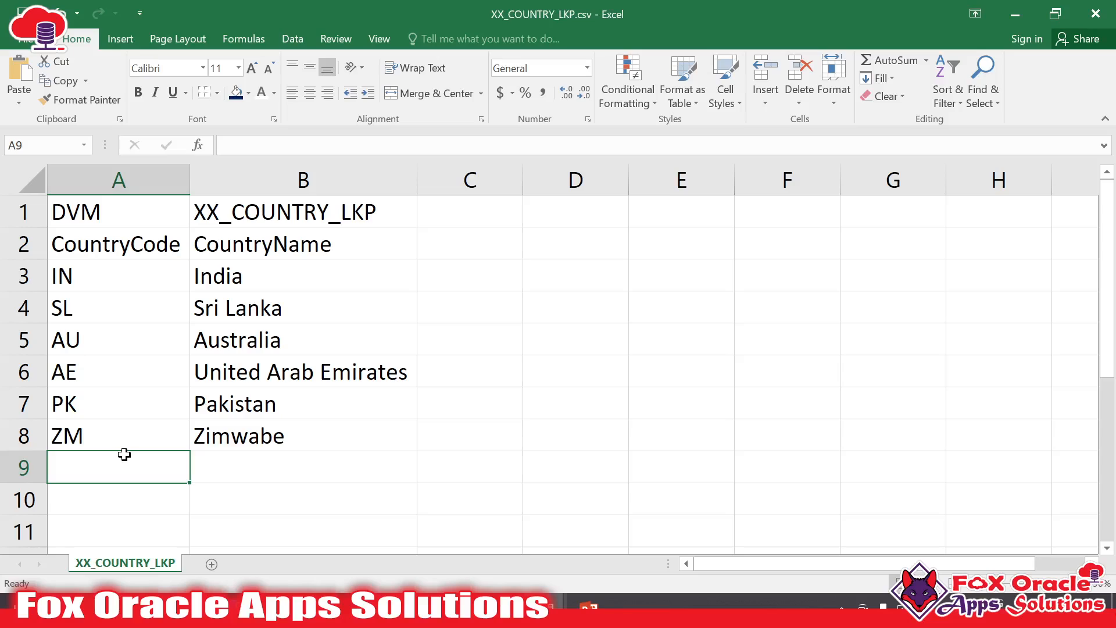
type("IR")
left_click(279, 461)
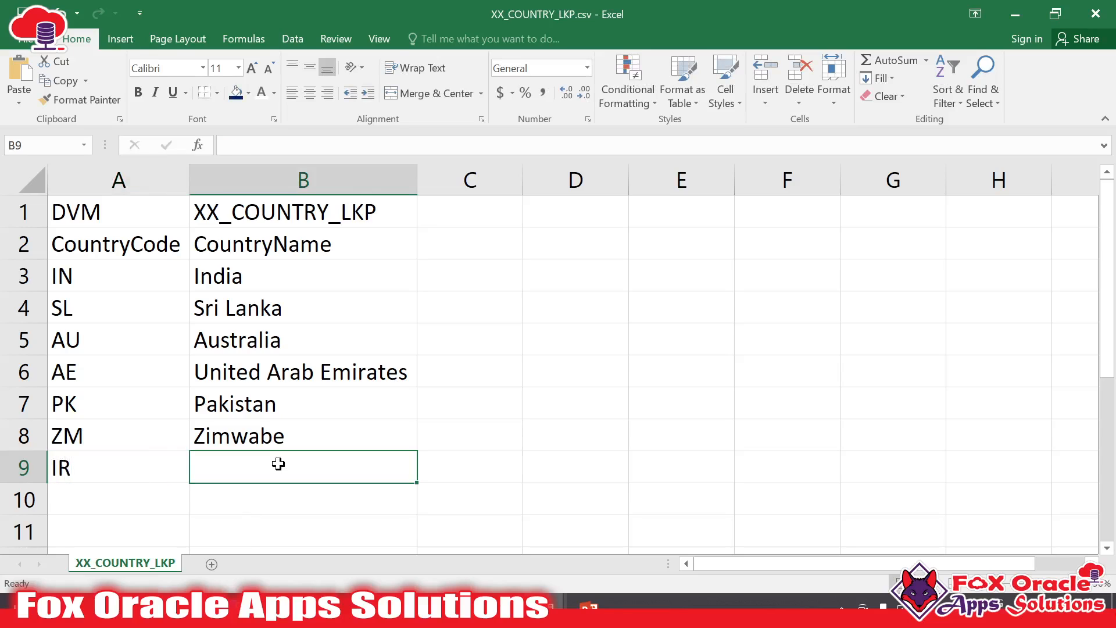
type("Ire Land")
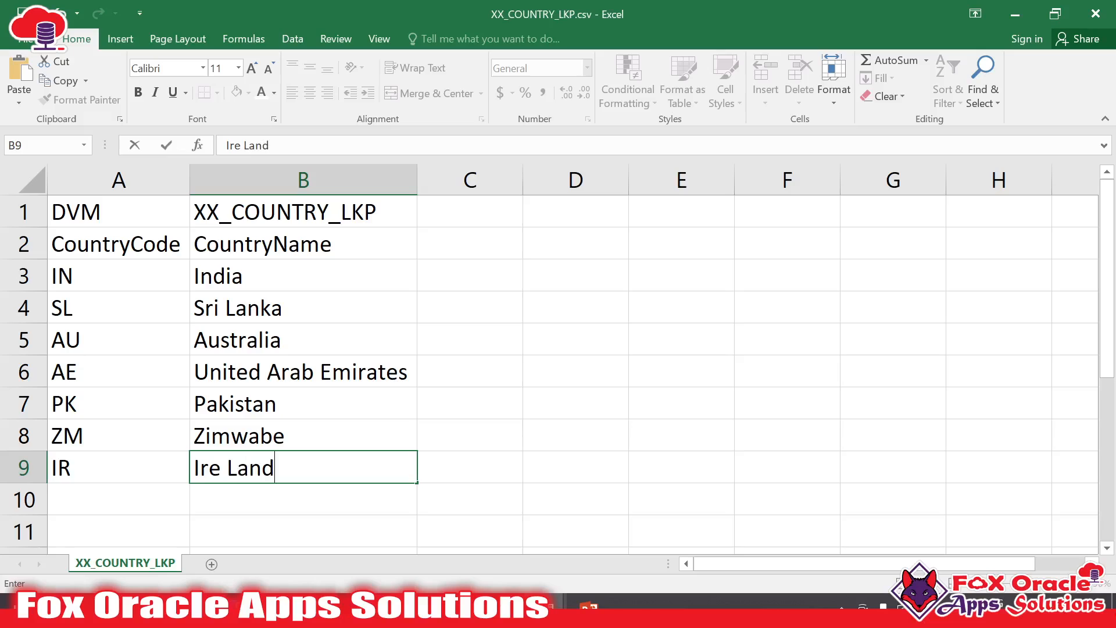
Step: Add country code WI with country name West Indies in row 10
left_click(133, 489)
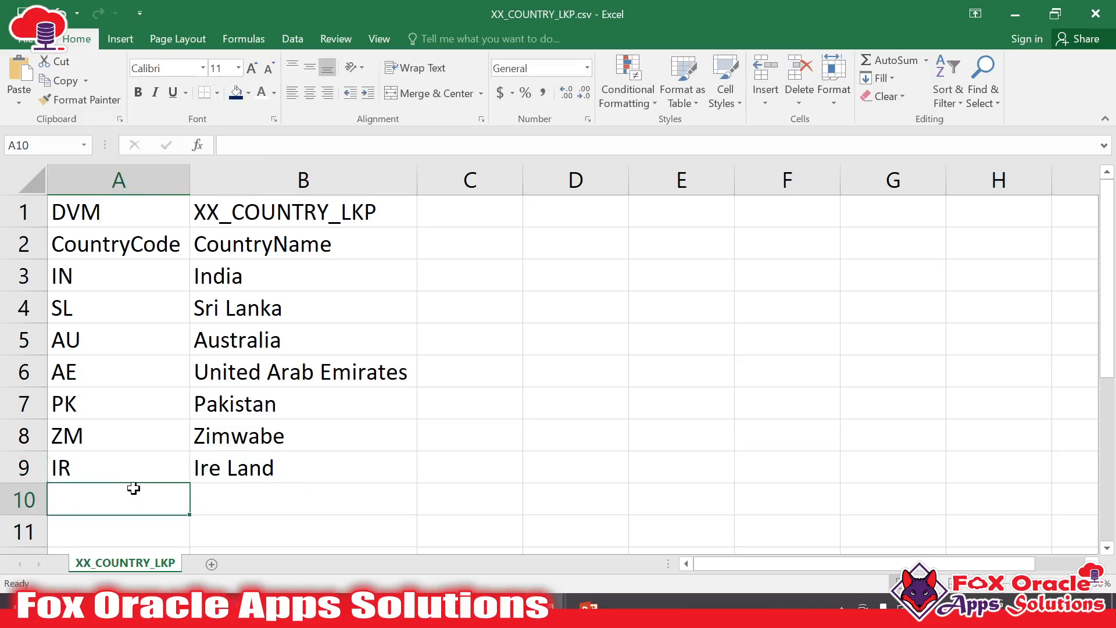
type("WI")
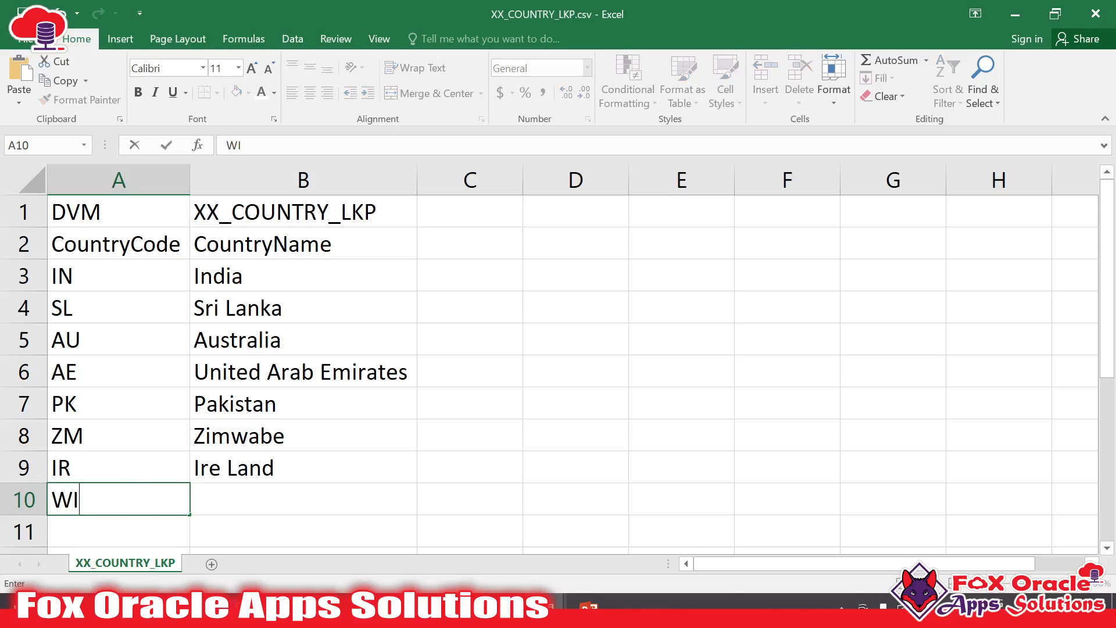
left_click(201, 503)
type("Wes")
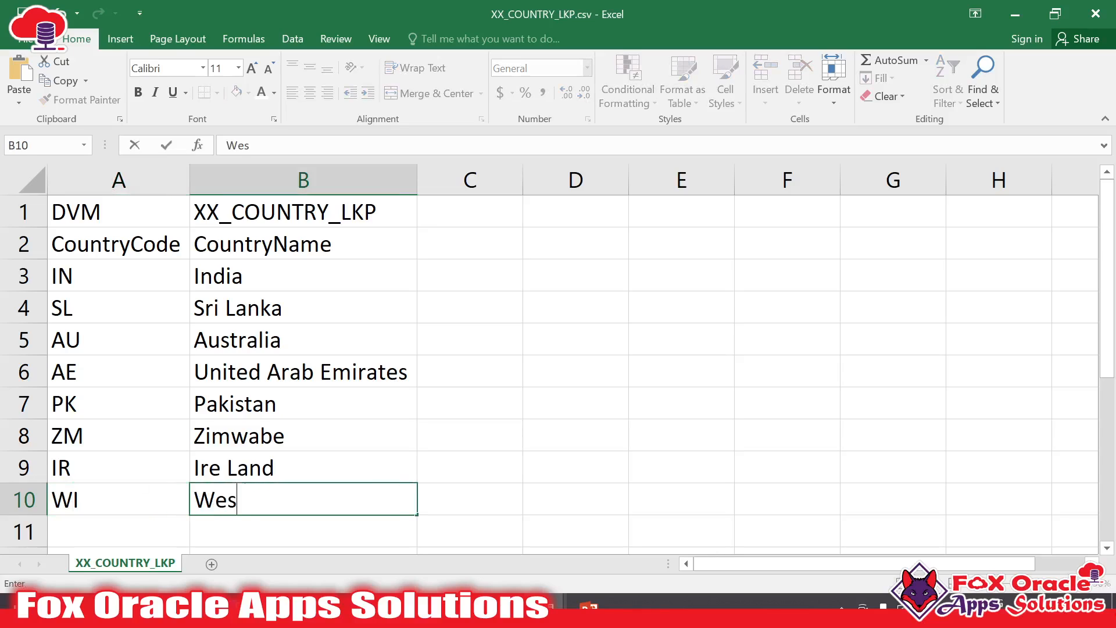
type("t Indies")
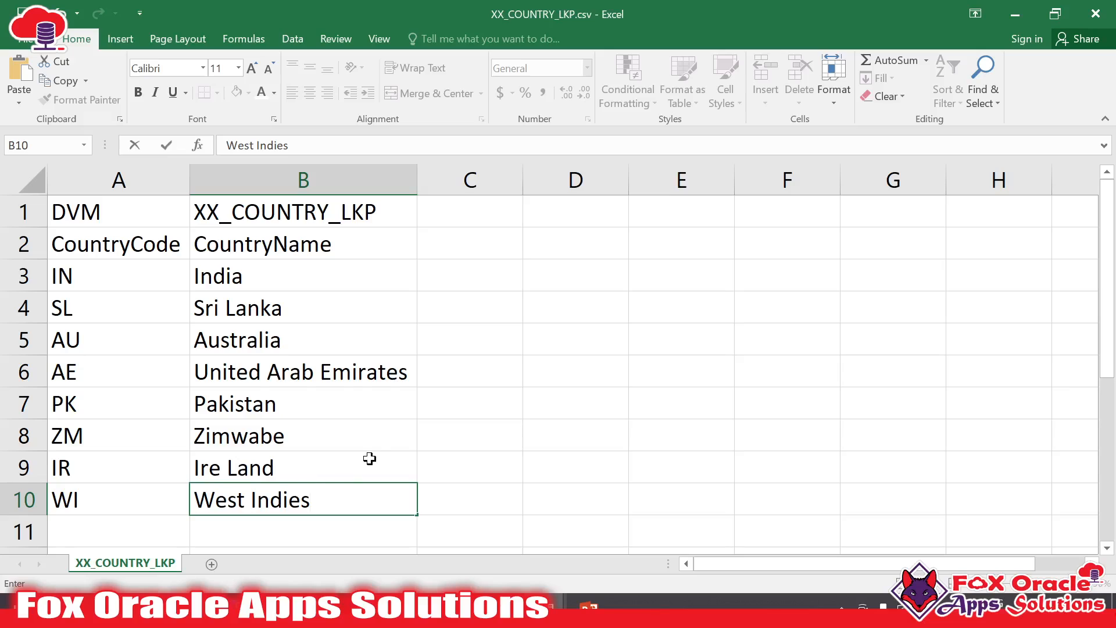
Step: Add country code SA with country name Sout Africa in row 11
scroll(177, 451, "down", 1)
left_click(175, 445)
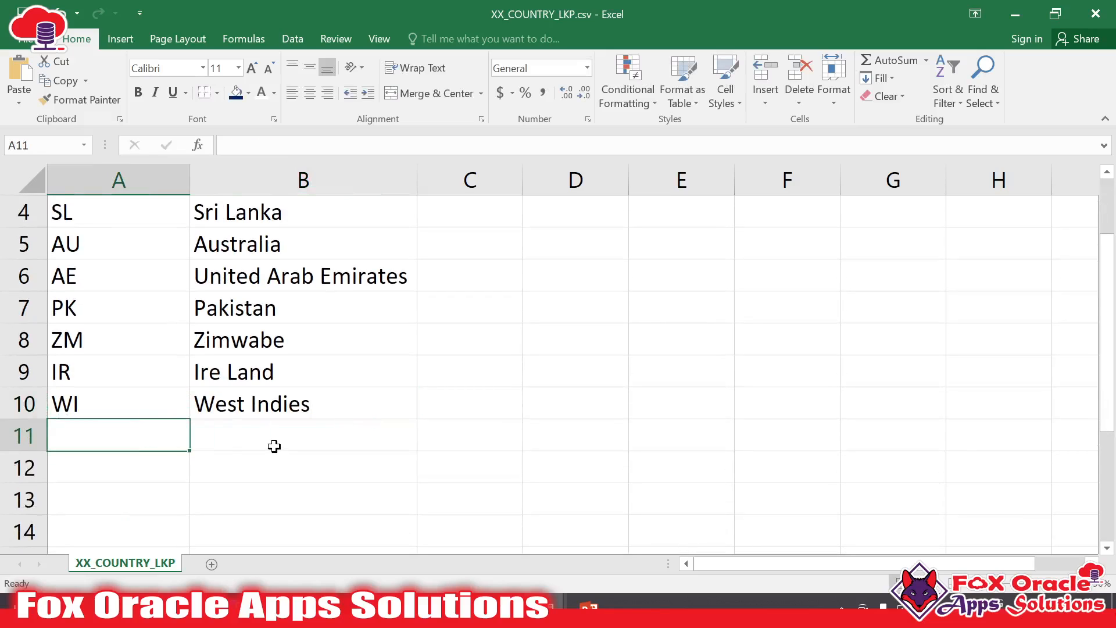
type("SA")
left_click(299, 432)
type("S")
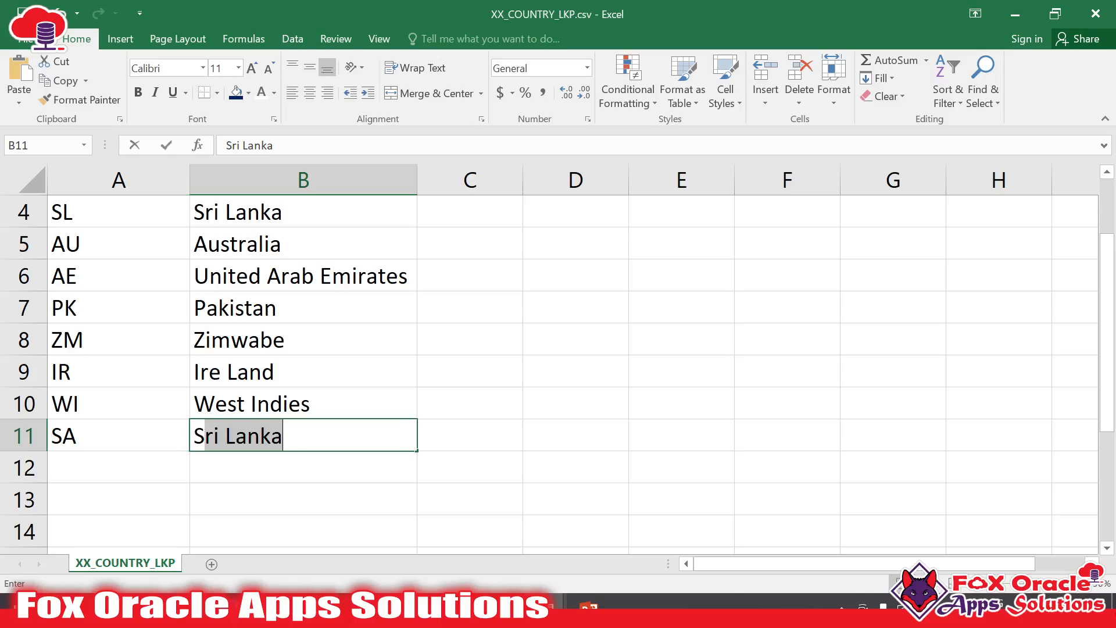
type("out A")
key("BackSpace")
key("BackSpace")
key("BackSpace")
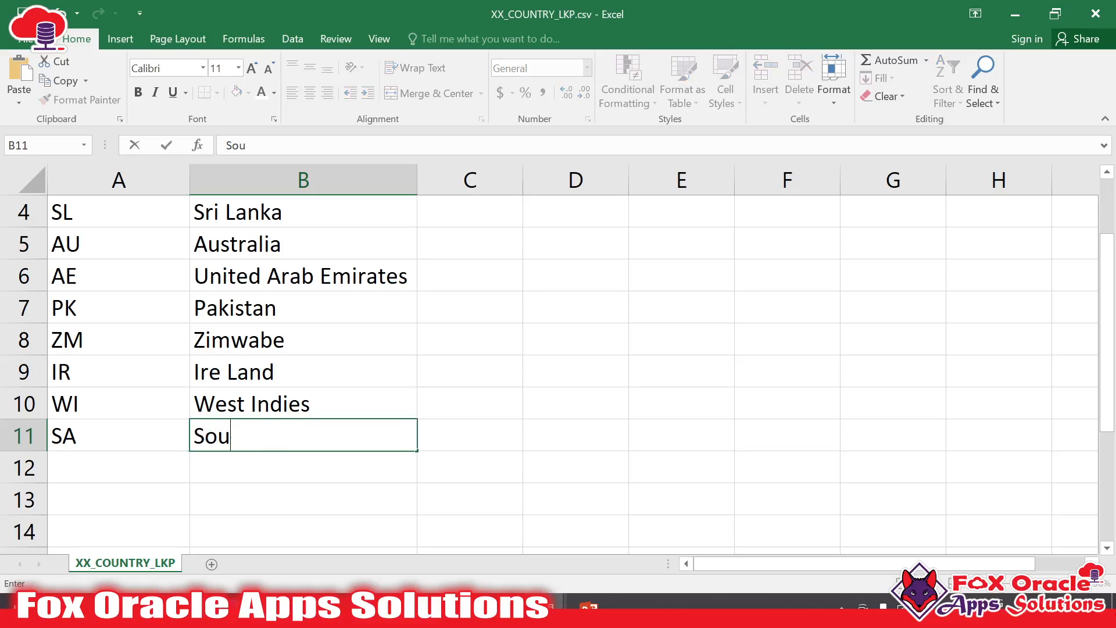
type("t Afric")
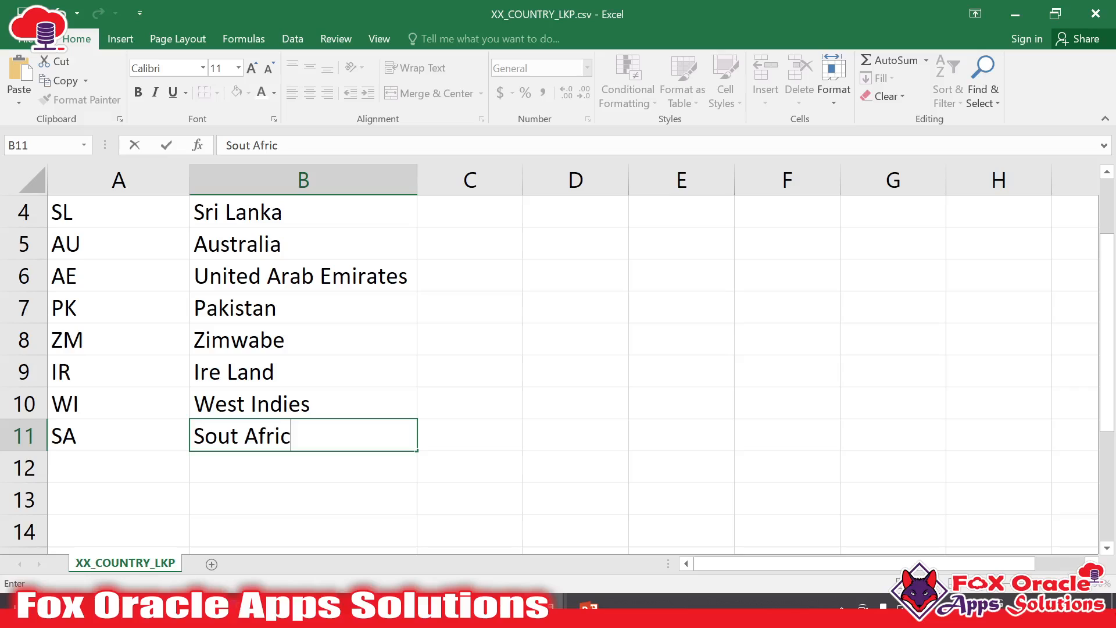
type("a")
scroll(465, 407, "up", 1)
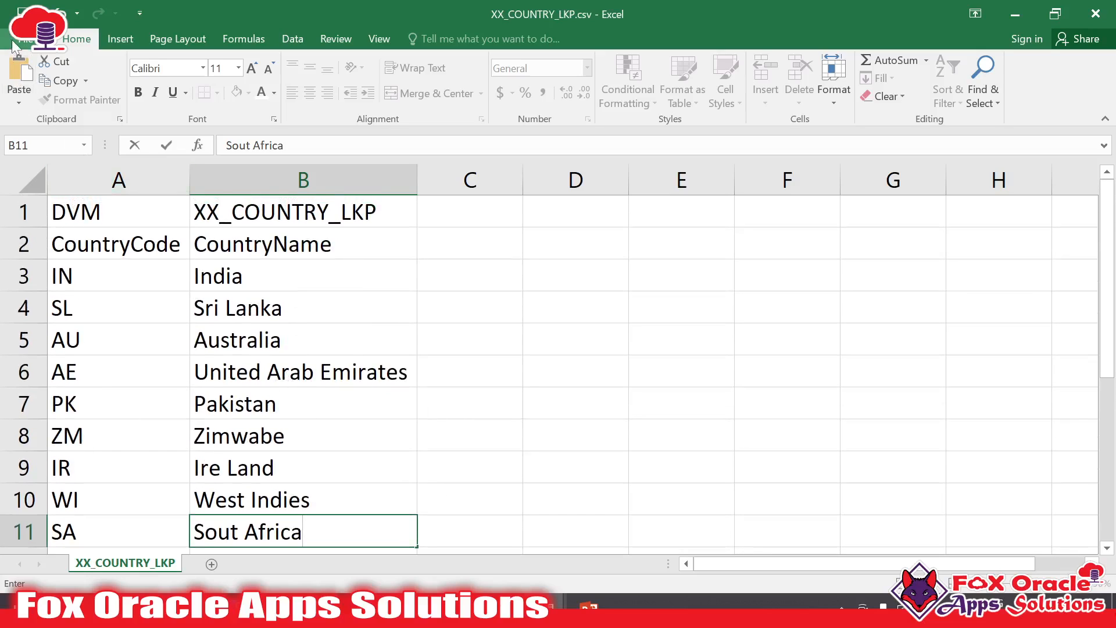
Step: Save the extended sheet to the Desktop as XX_COUNTRY_KLP in CSV (Comma delimited) format, keeping that format
left_click(12, 43)
left_click(52, 183)
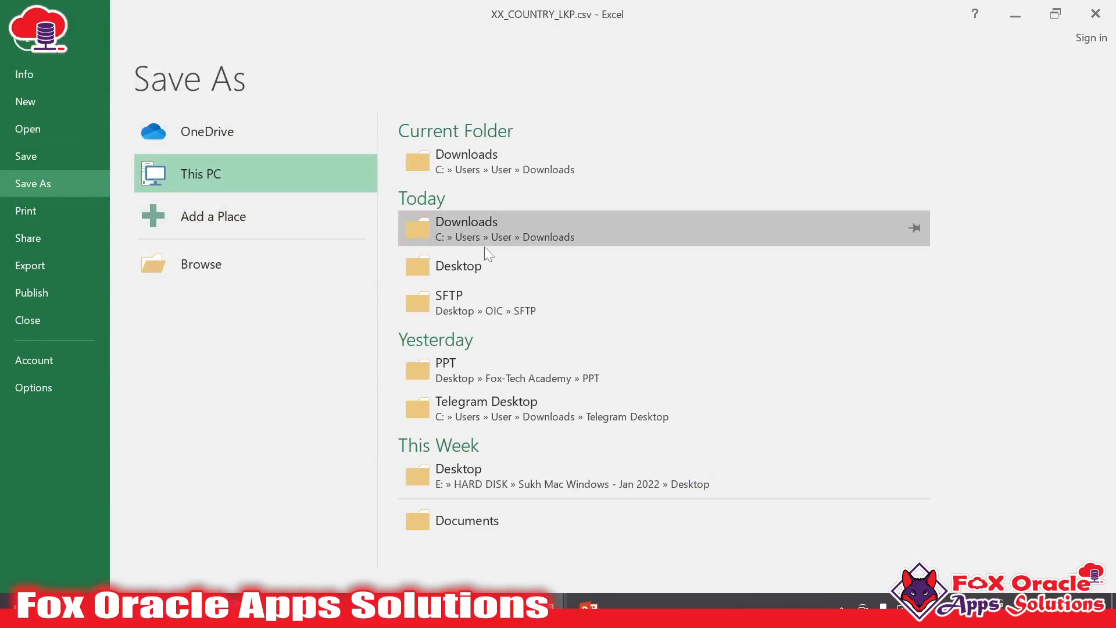
left_click(468, 475)
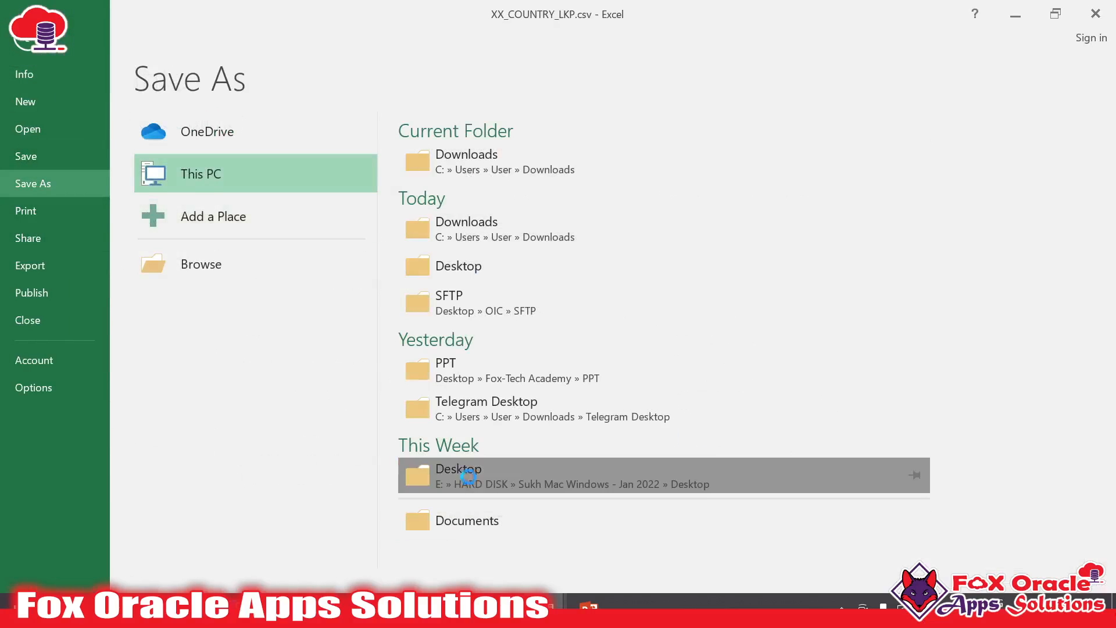
left_click(186, 314)
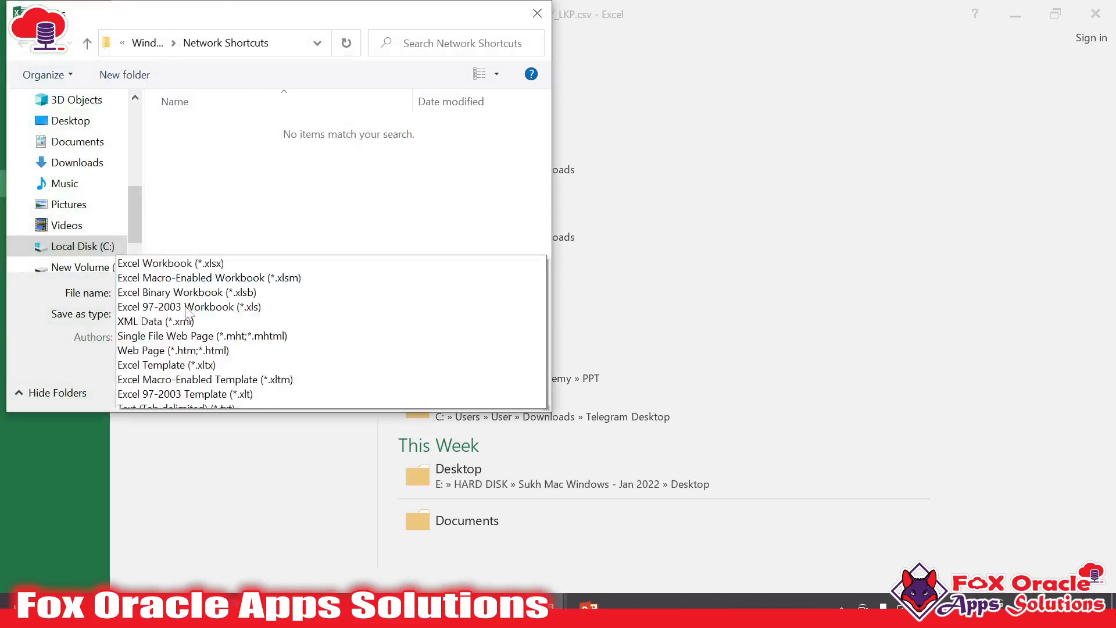
left_click(236, 217)
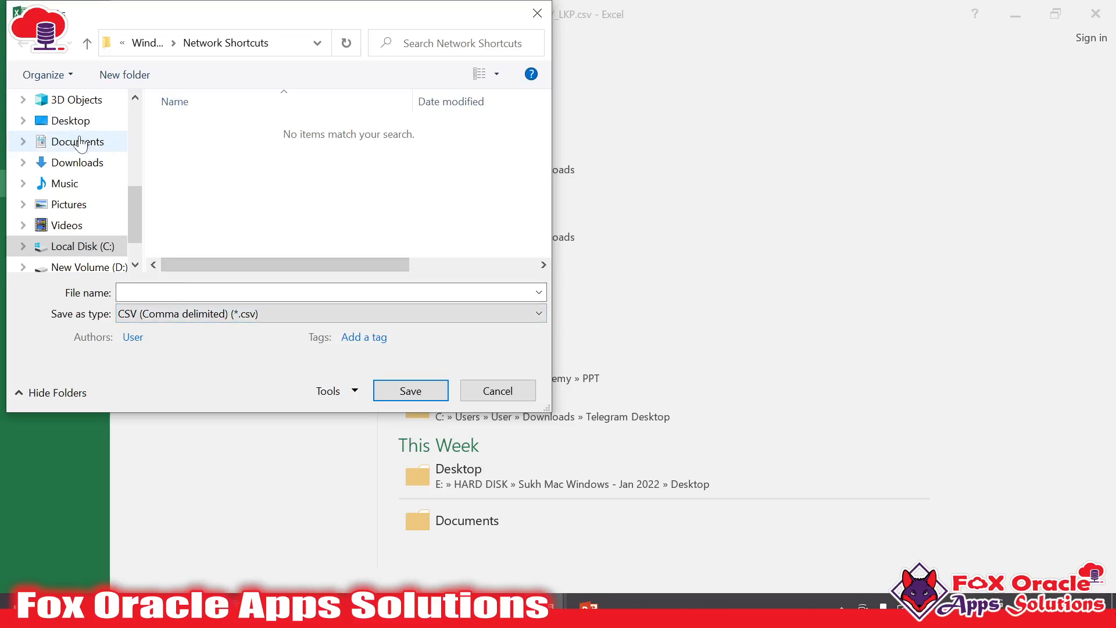
left_click(70, 120)
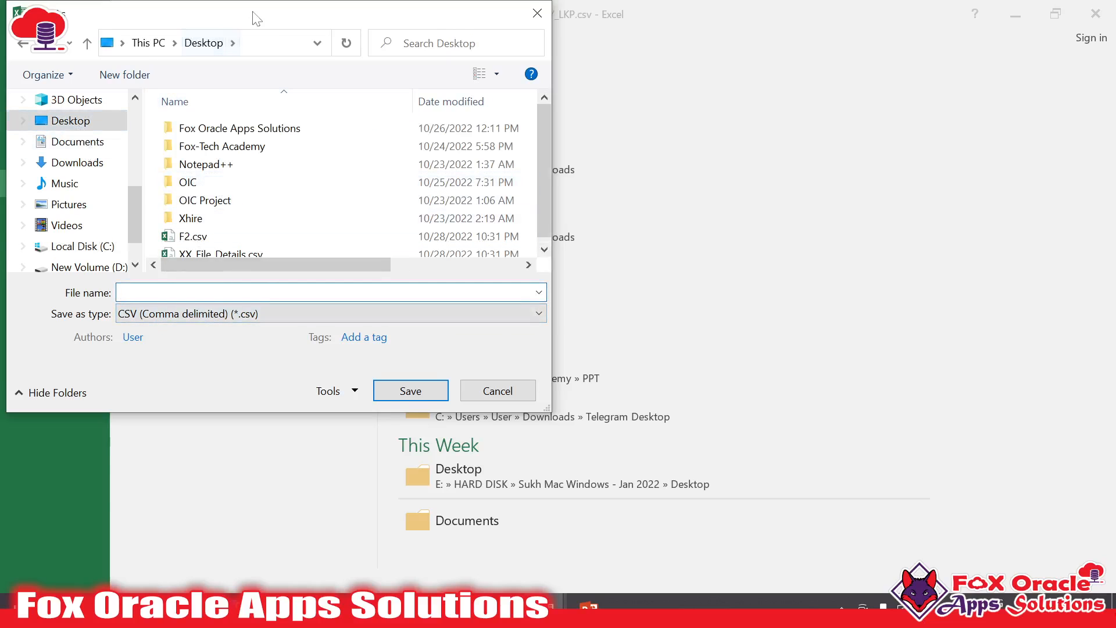
left_click_drag(241, 16, 430, 179)
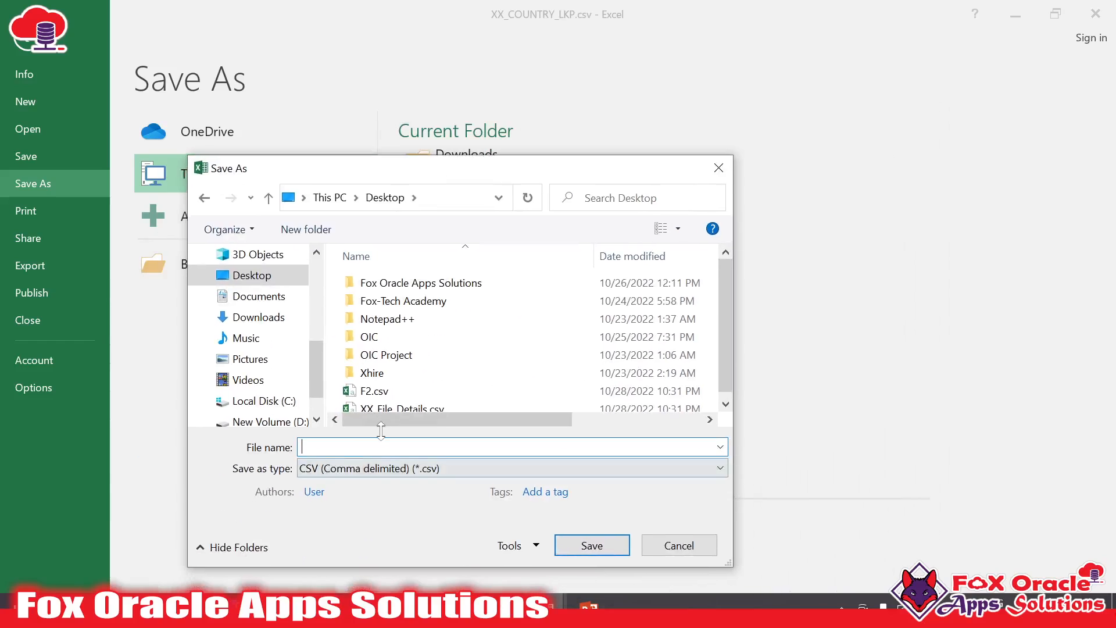
type("XX_COUNTRY_KLP")
left_click(573, 552)
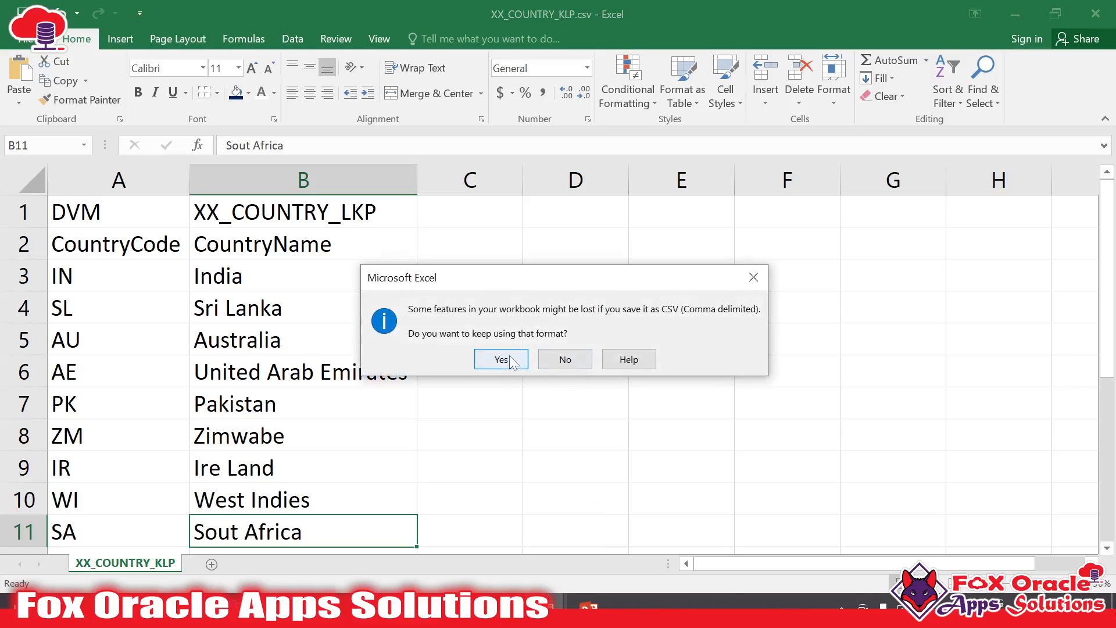
left_click(510, 361)
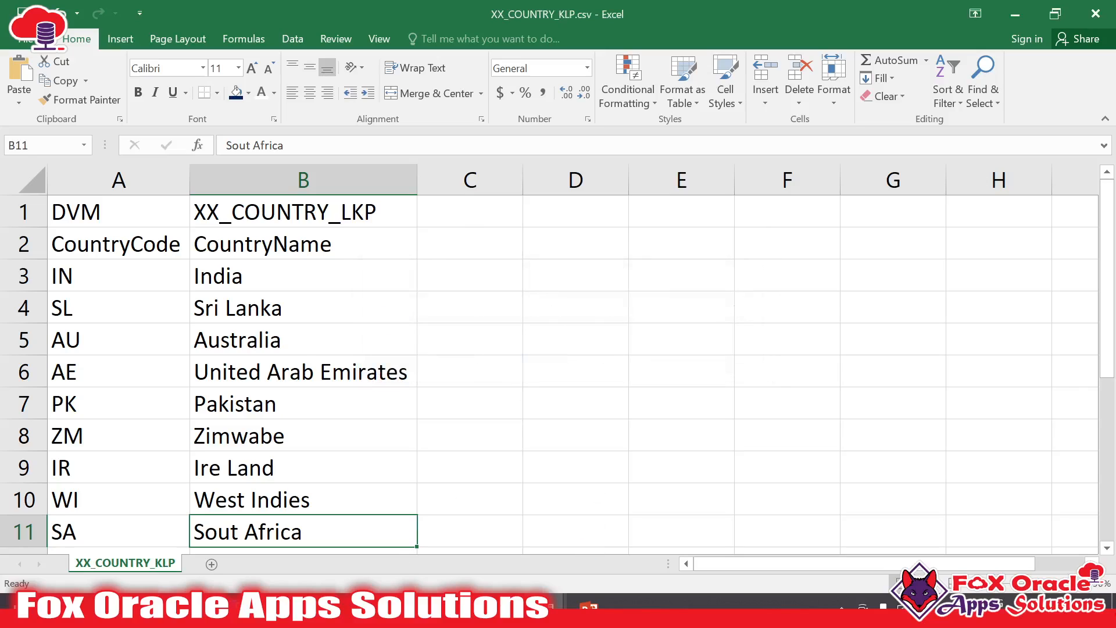
Step: Switch to Oracle Integration and submit XX_COUNTRY_KLP.csv from the Desktop for import as a lookup
mouse_move(283, 613)
left_click(426, 474)
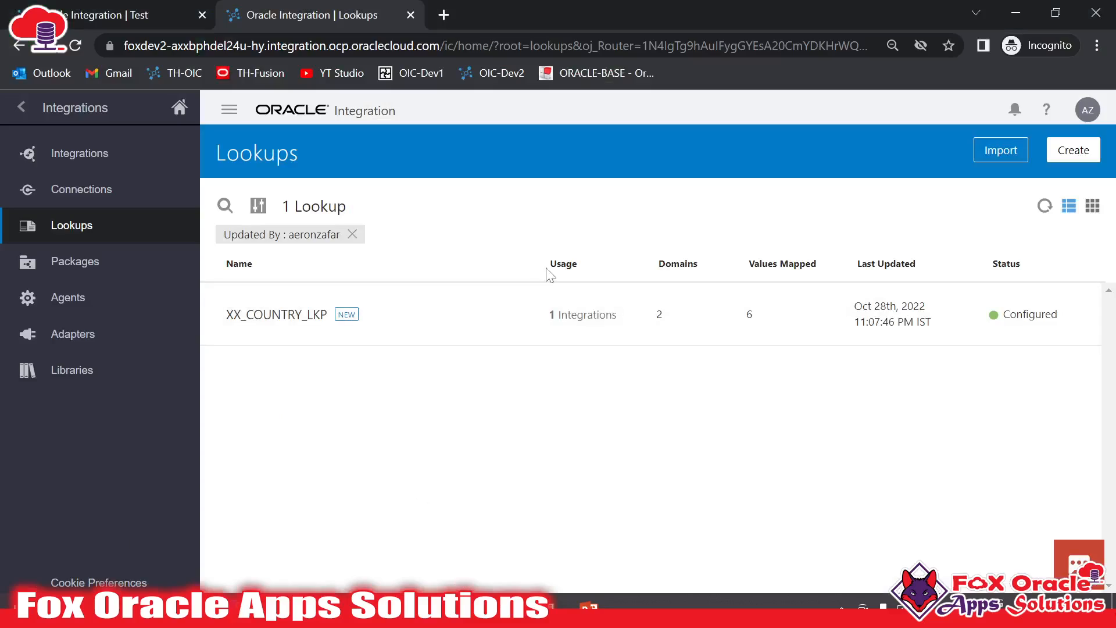
left_click(1002, 150)
left_click(559, 349)
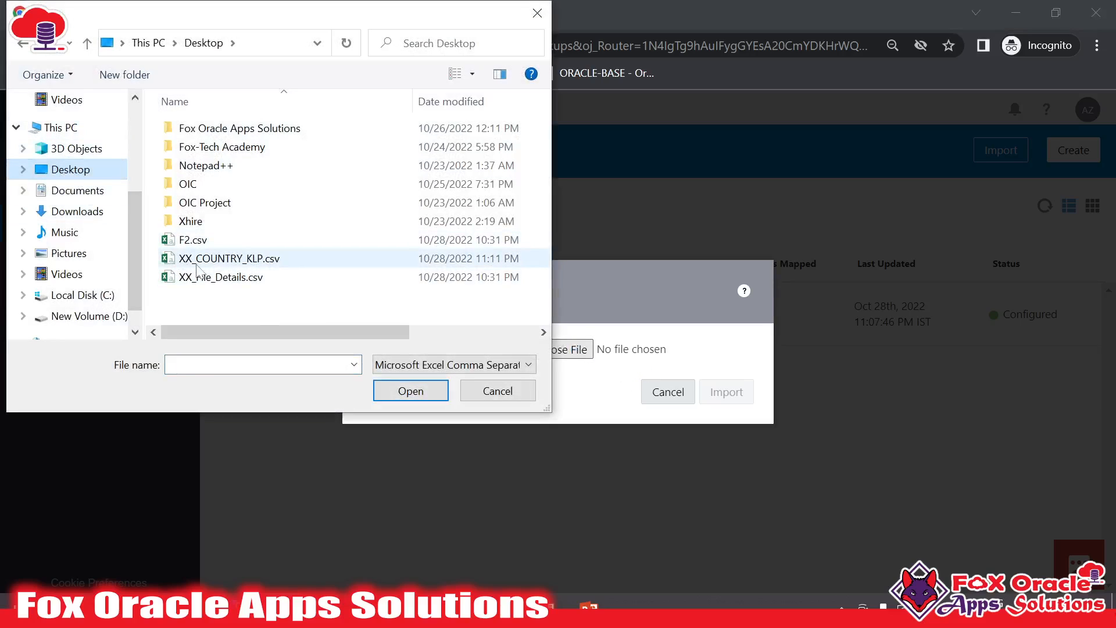
left_click(225, 258)
left_click(410, 390)
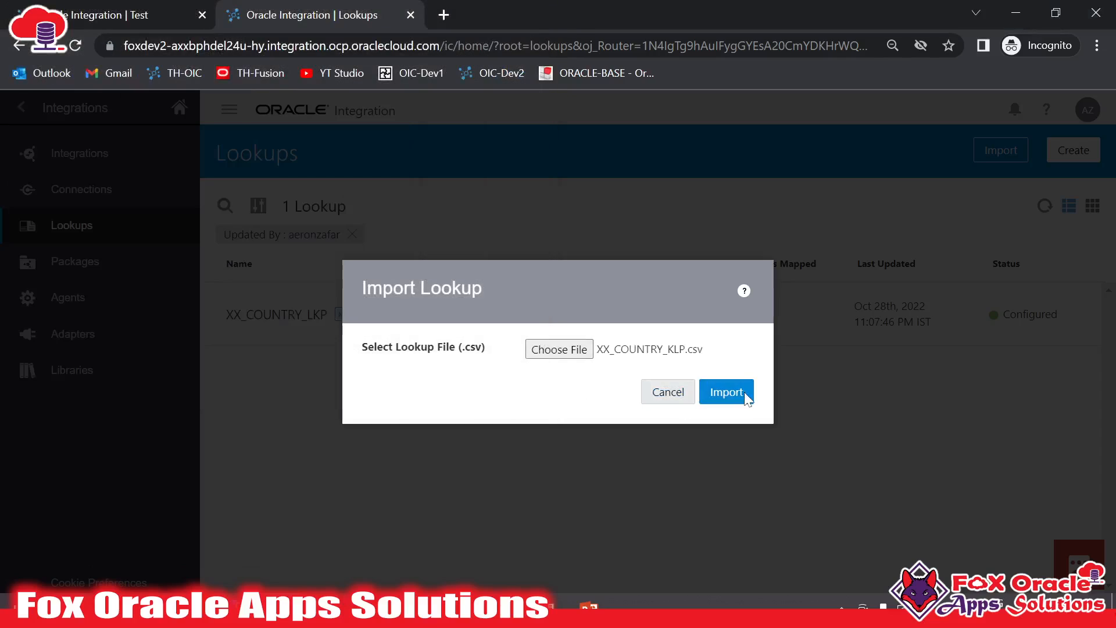
left_click(745, 395)
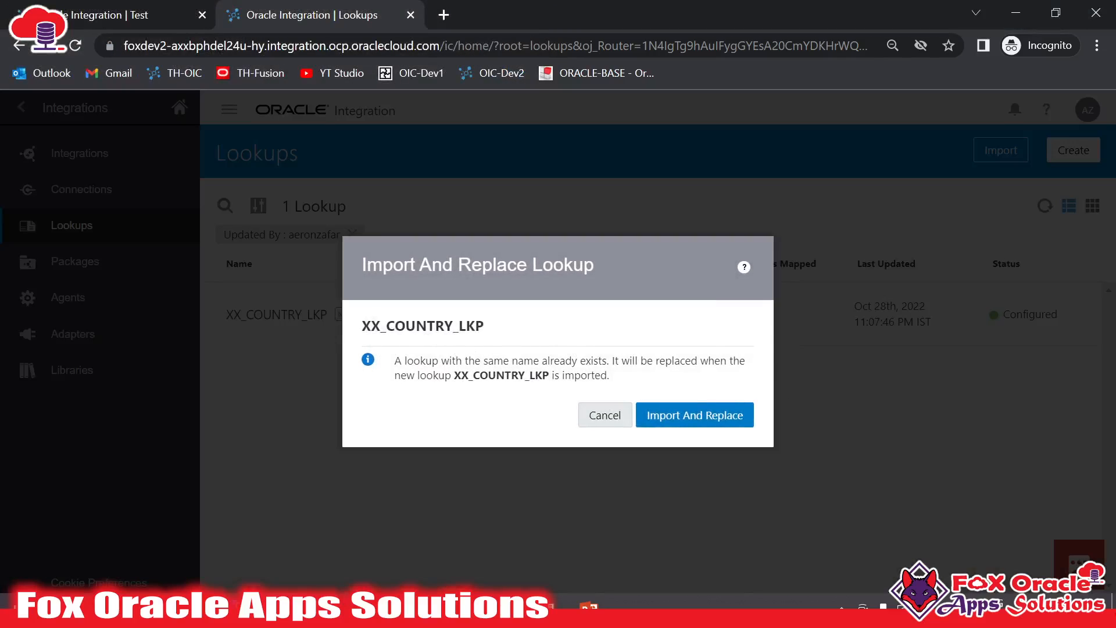
Step: Check the replacement notice against the CSV in Excel, import and replace XX_COUNTRY_LKP, and dismiss the notification
left_click_drag(395, 361, 610, 377)
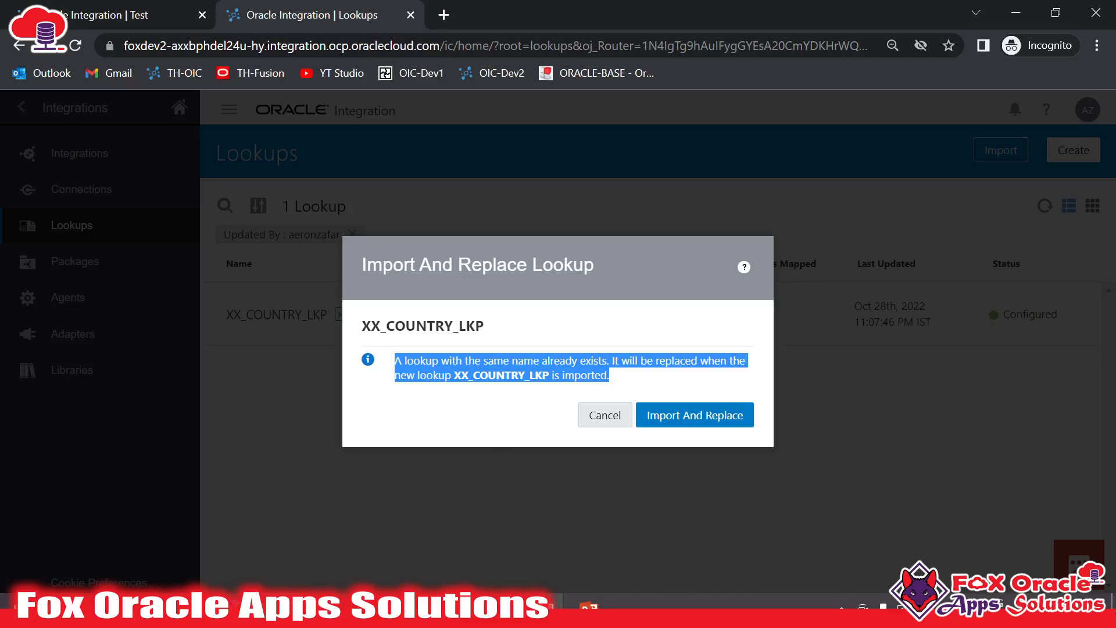
left_click(550, 608)
left_click(618, 567)
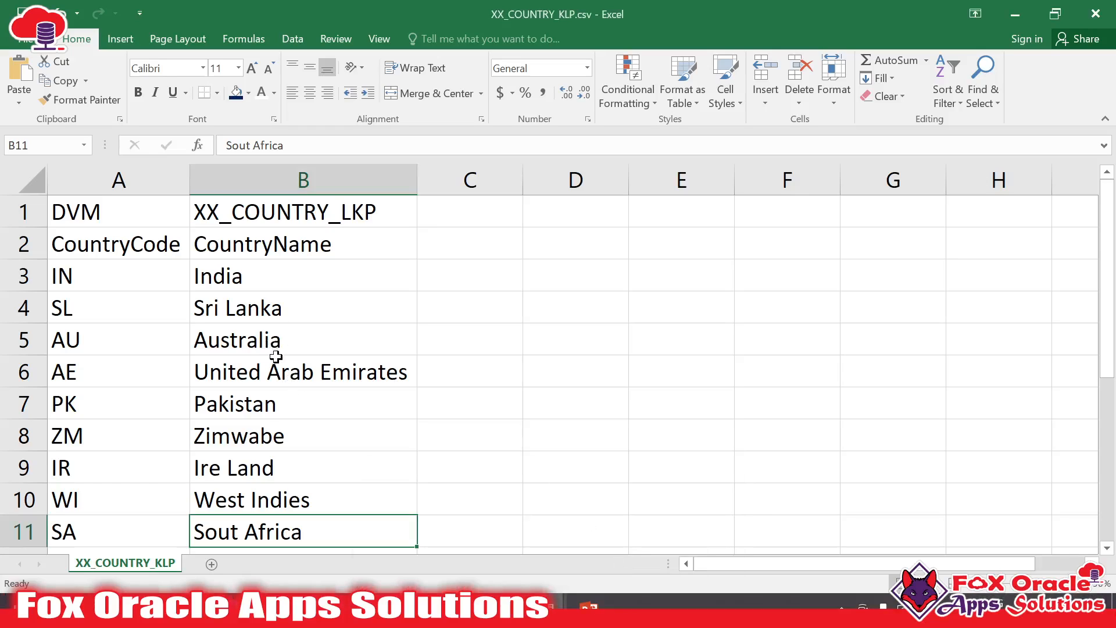
scroll(93, 488, "down", 1)
key("alt+Tab")
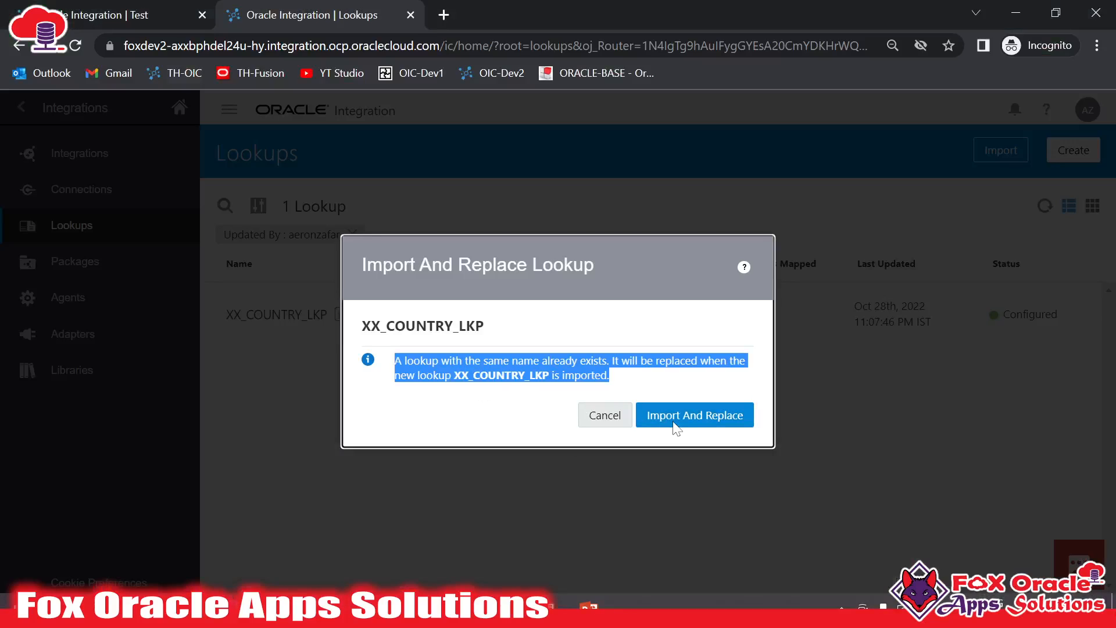
left_click(687, 418)
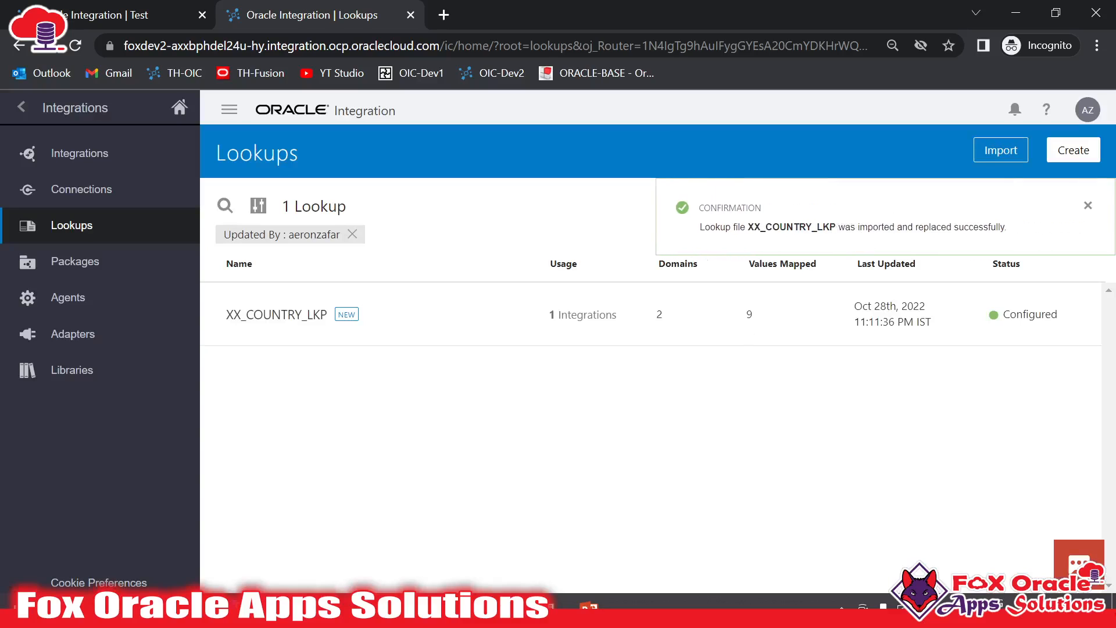
left_click_drag(859, 227, 983, 227)
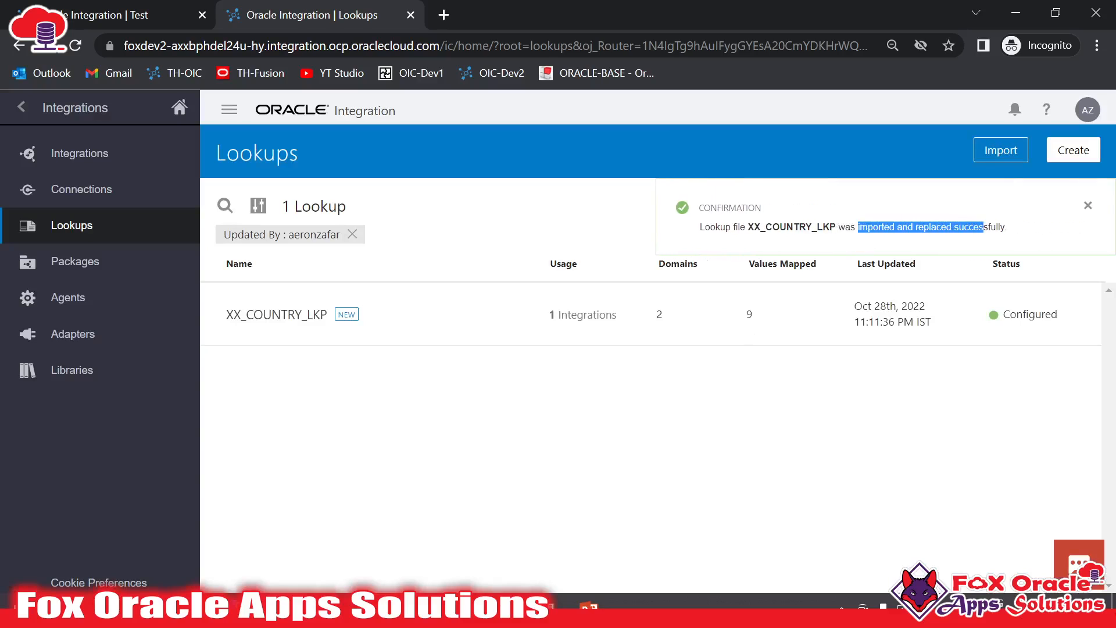
left_click(1087, 205)
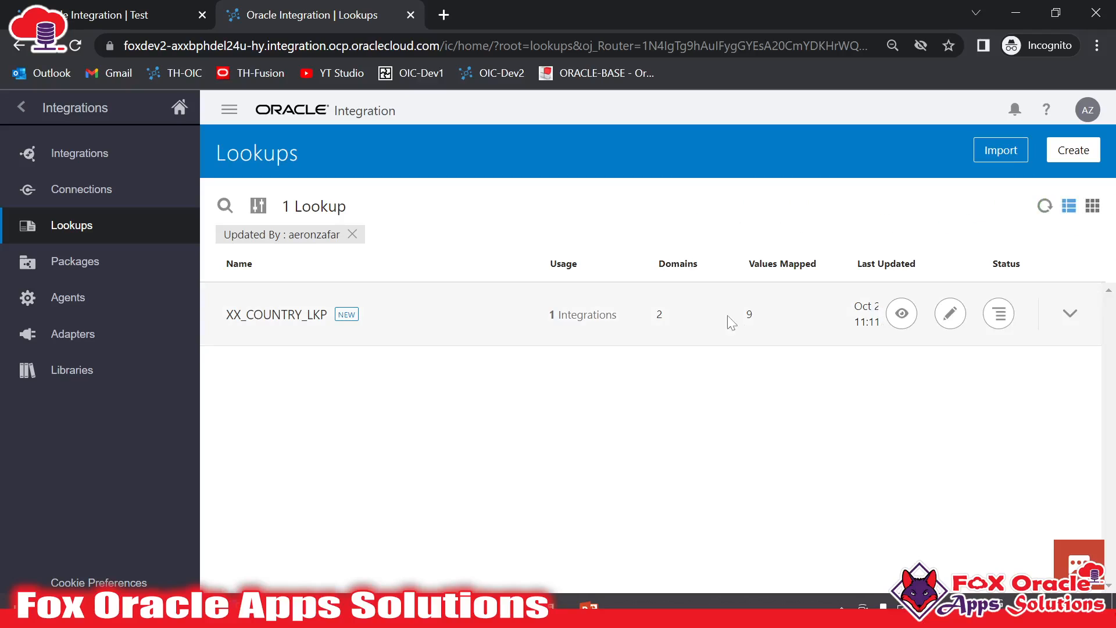
Step: Open XX_COUNTRY_LKP for editing and examine the country codes and names in its last rows
left_click(948, 317)
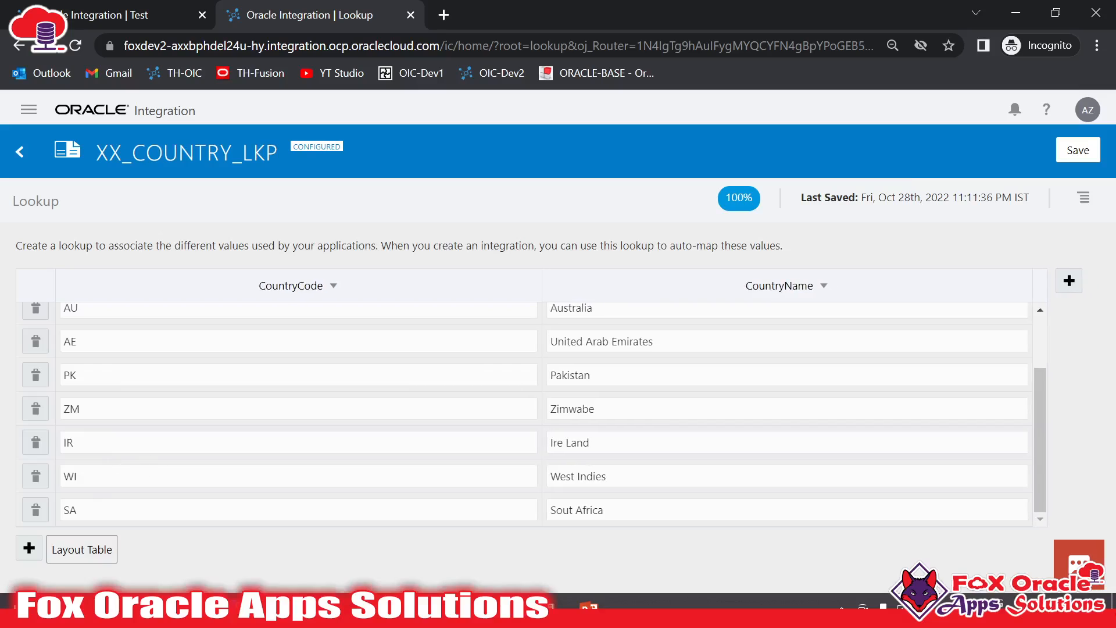
double_click(69, 509)
left_click(610, 510)
left_click_drag(616, 478, 527, 504)
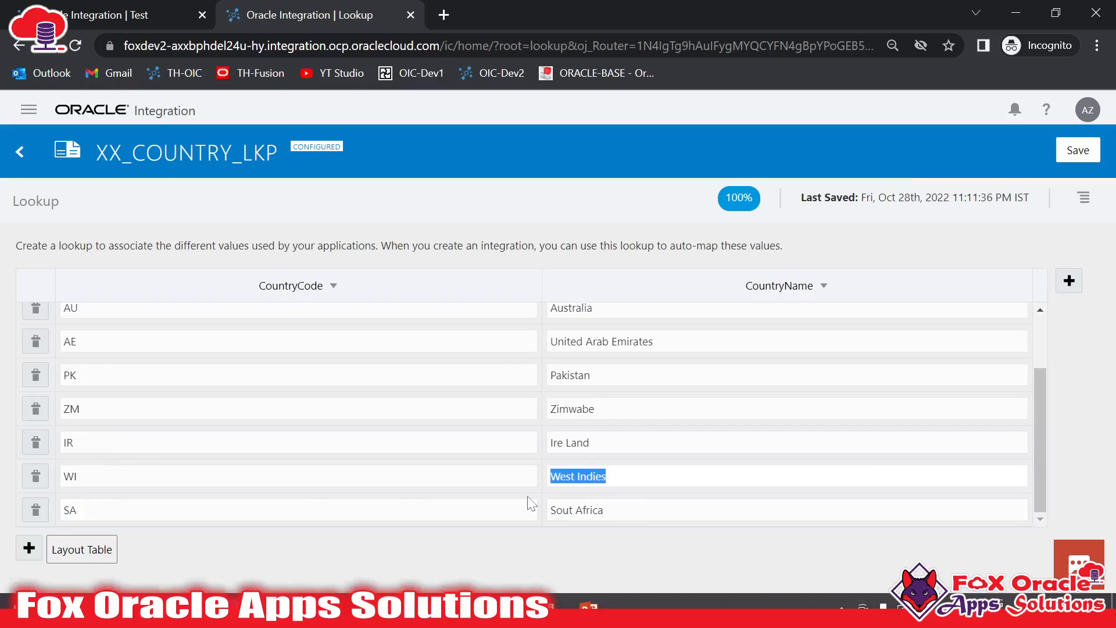
Step: Save the XX_COUNTRY_LKP lookup, accepting the effect on its active integration, and return to the Lookups list
left_click(1079, 155)
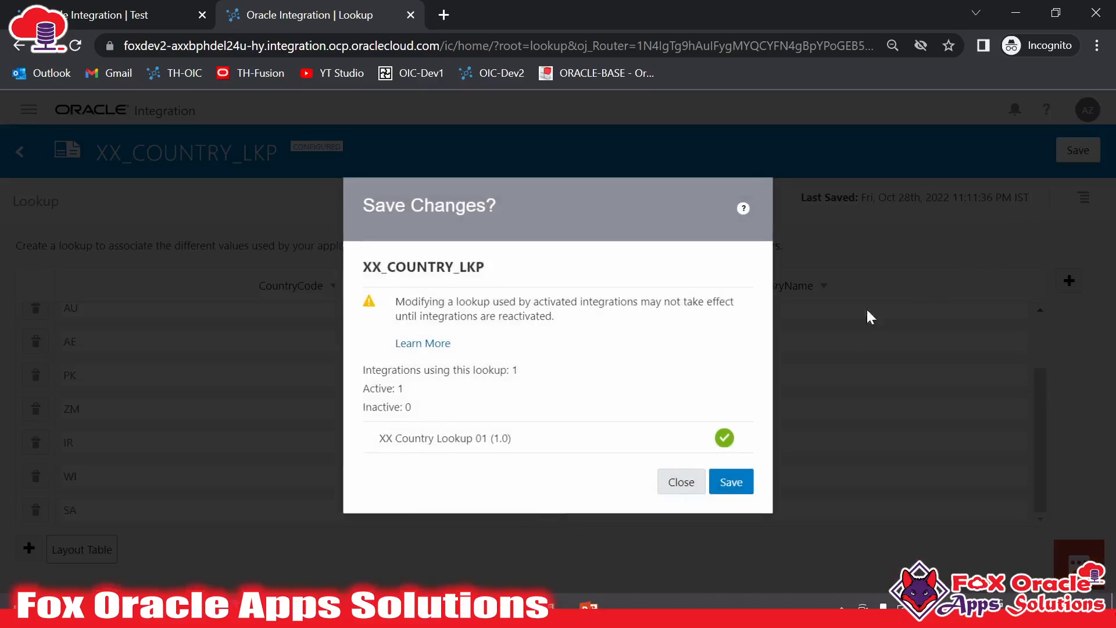
left_click(734, 482)
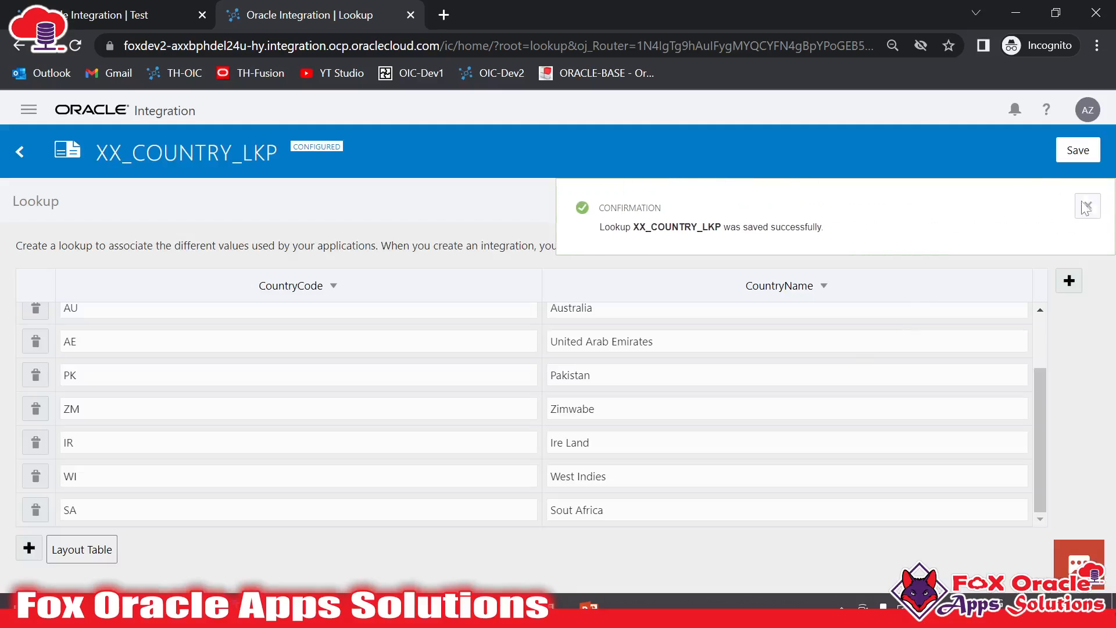
left_click(14, 149)
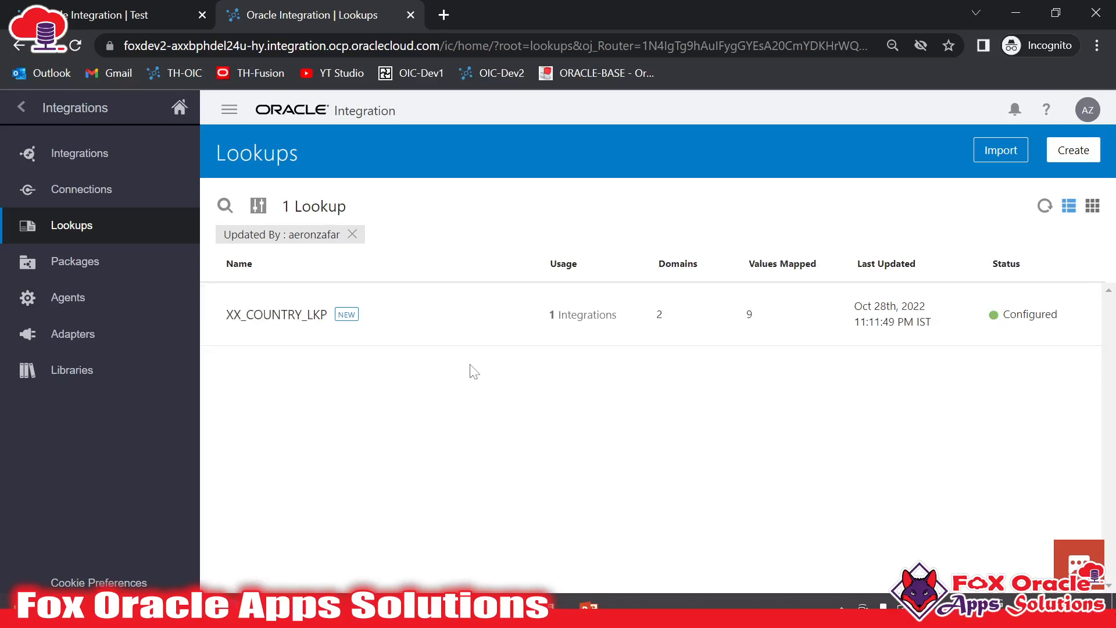
Step: Test the XX Country Lookup 01 integration with CountryCode SA in the request body and check the returned country name
left_click(116, 7)
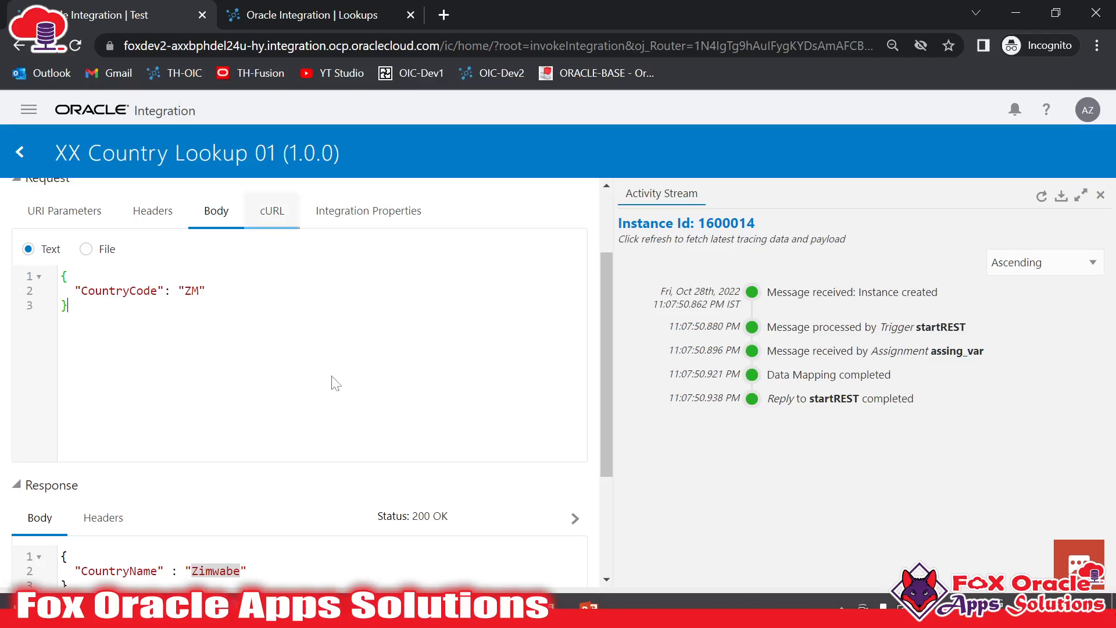
scroll(333, 378, "up", 2)
double_click(192, 400)
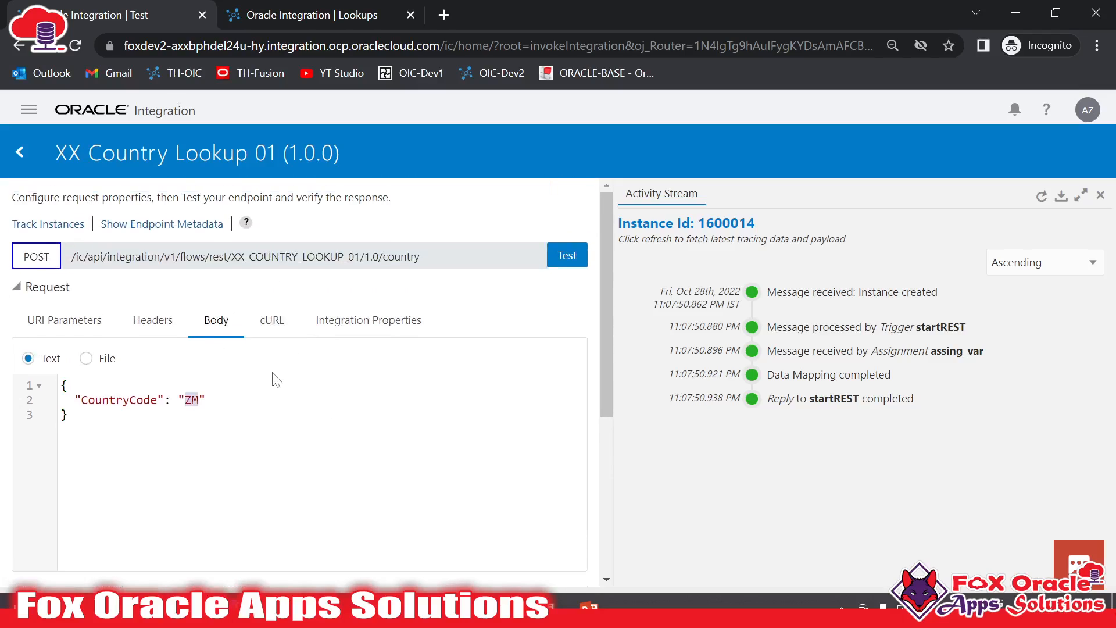
type("A")
left_click(566, 255)
scroll(284, 465, "down", 5)
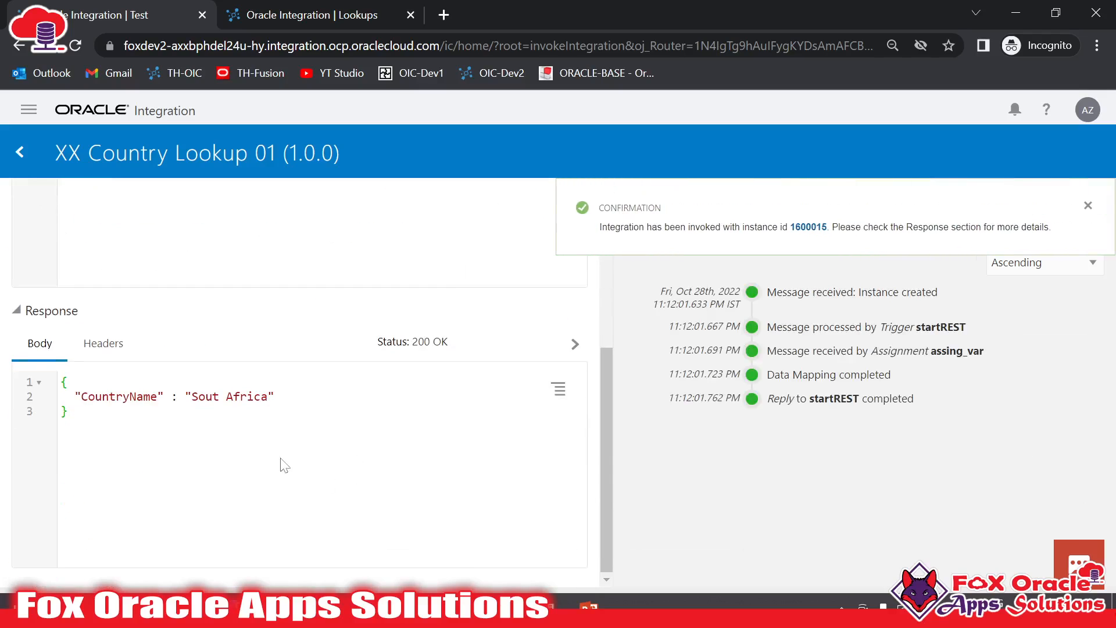
left_click_drag(191, 397, 278, 408)
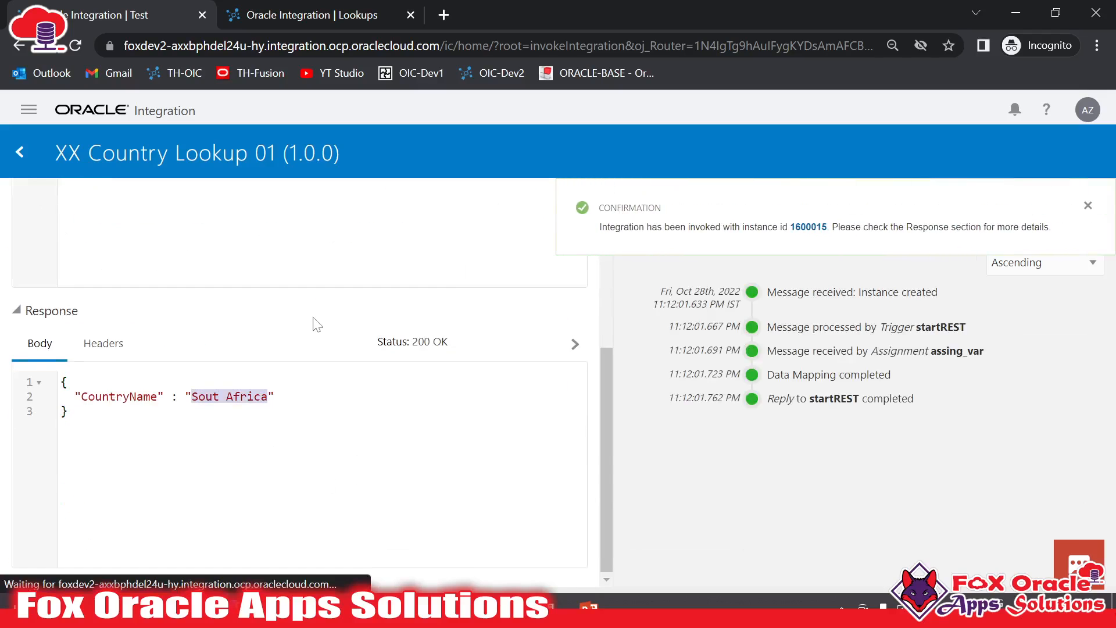
scroll(335, 363, "up", 5)
scroll(444, 242, "up", 1)
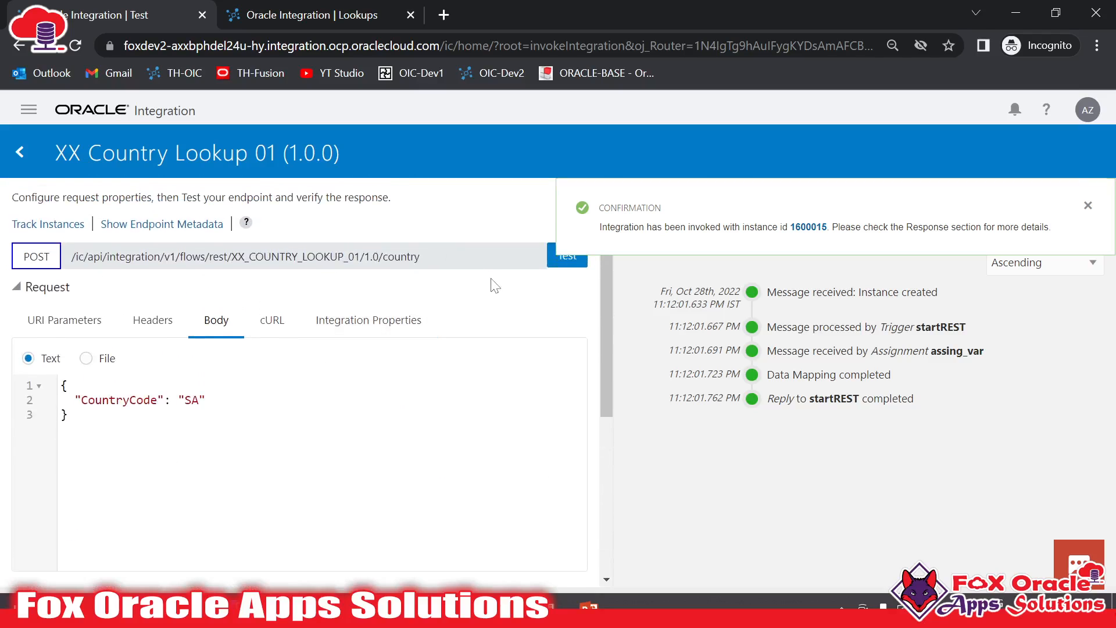
scroll(497, 283, "down", 2)
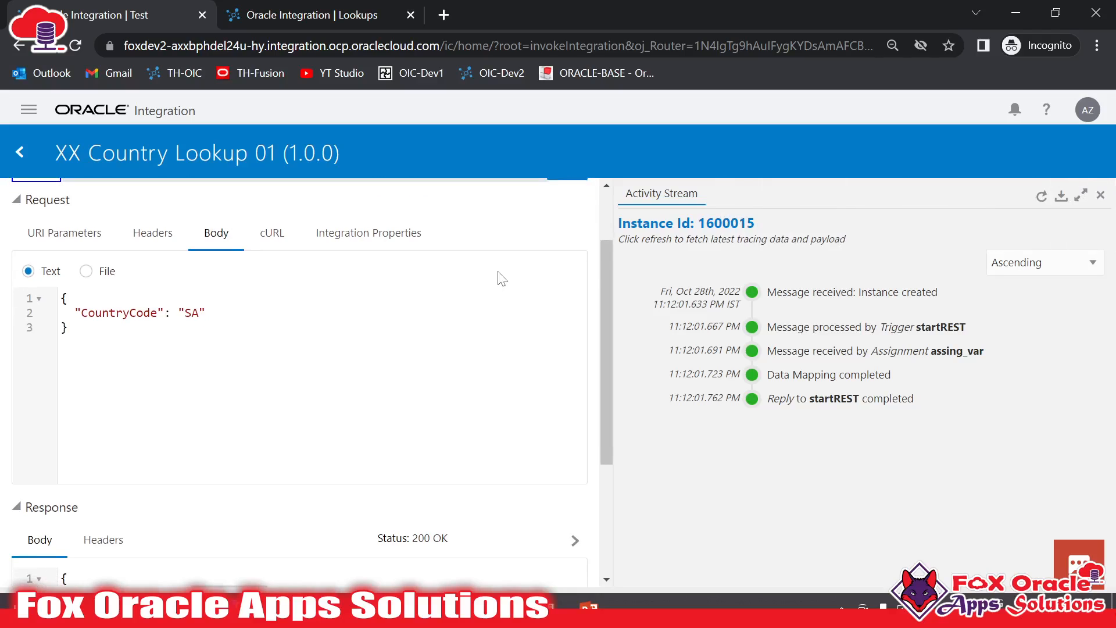